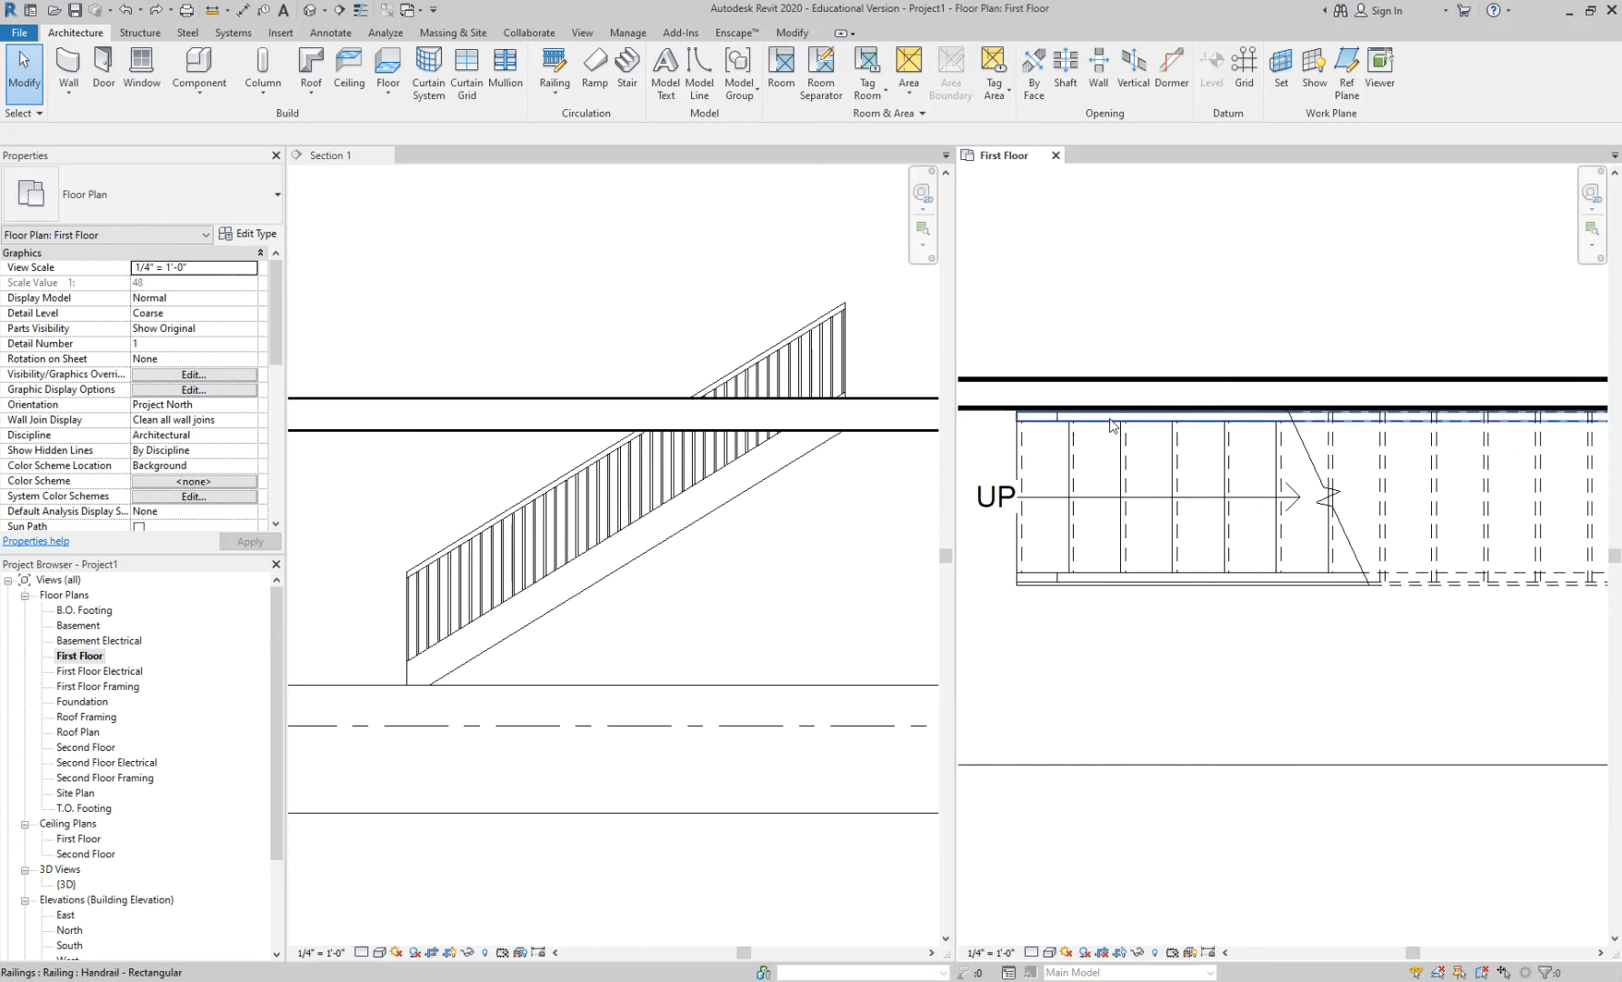
Step: Examine the two railings along the stair by selecting each one in the first floor plan
click(1128, 575)
click(1126, 578)
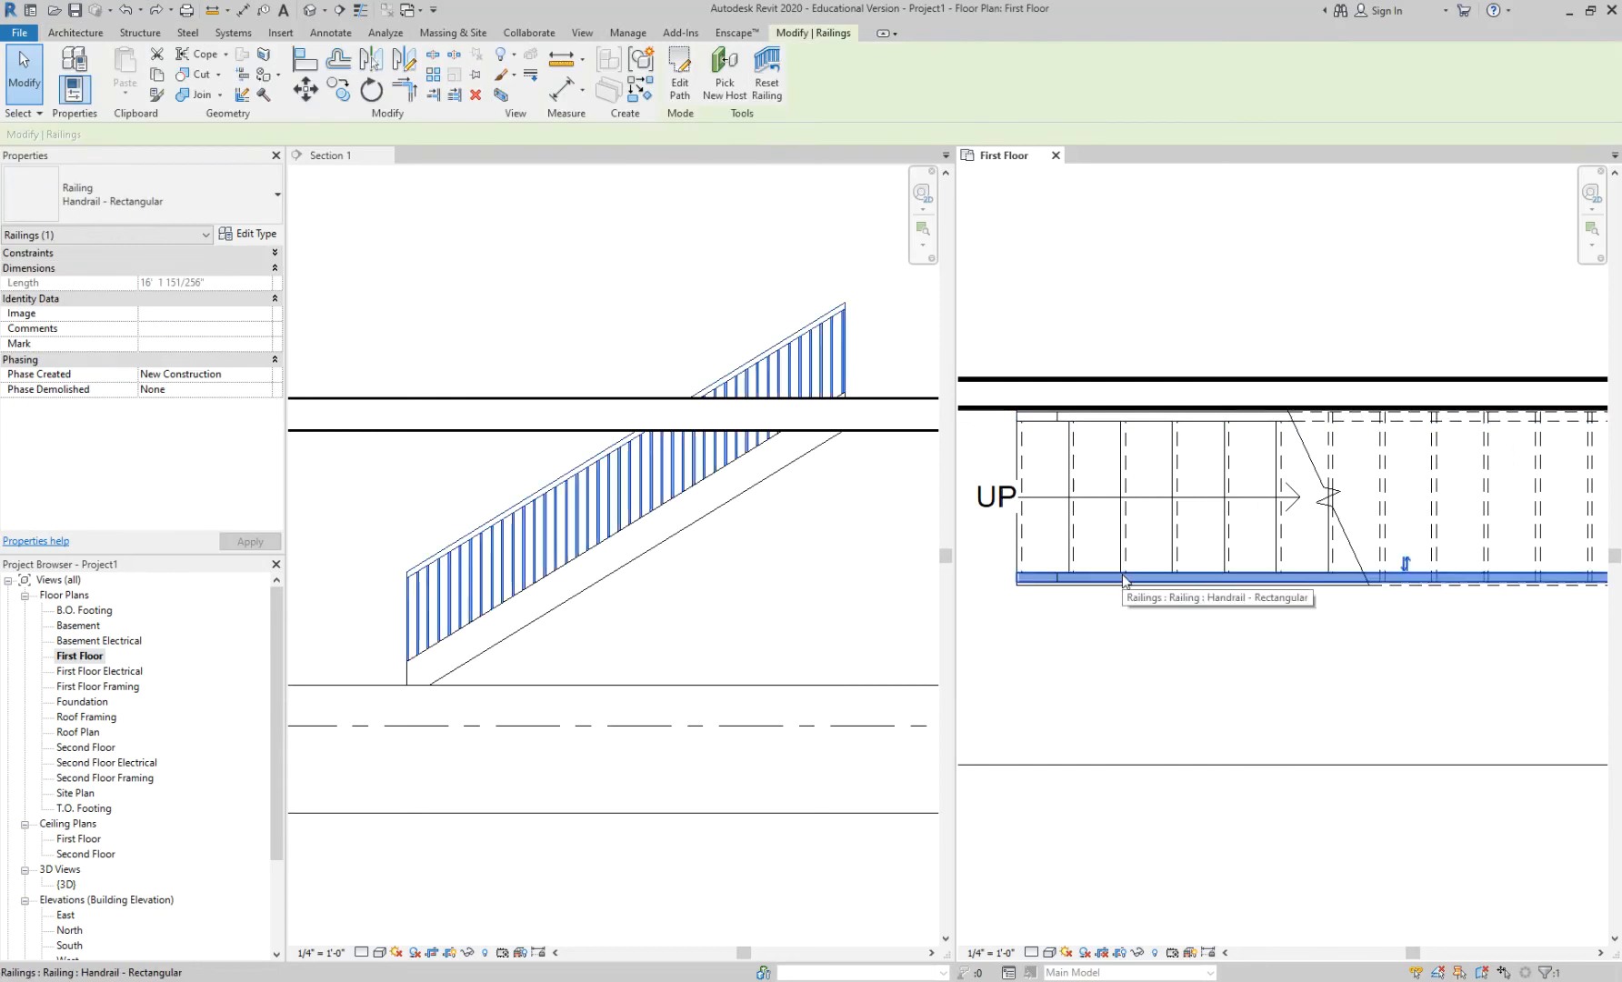
click(1136, 614)
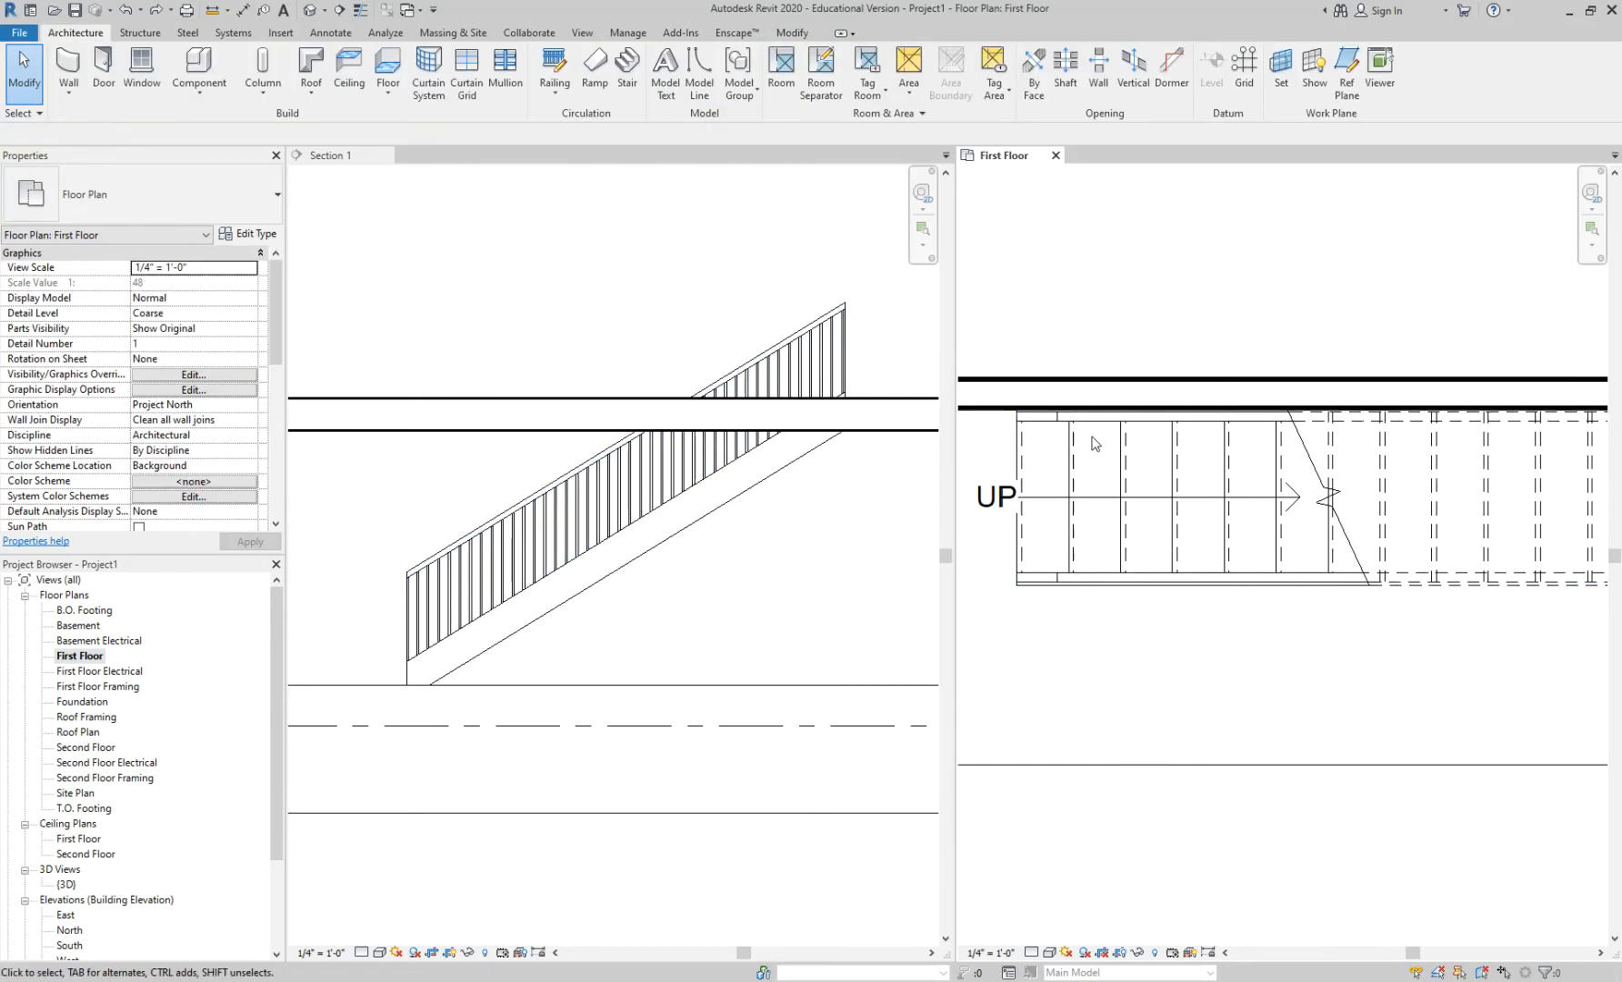
click(1095, 422)
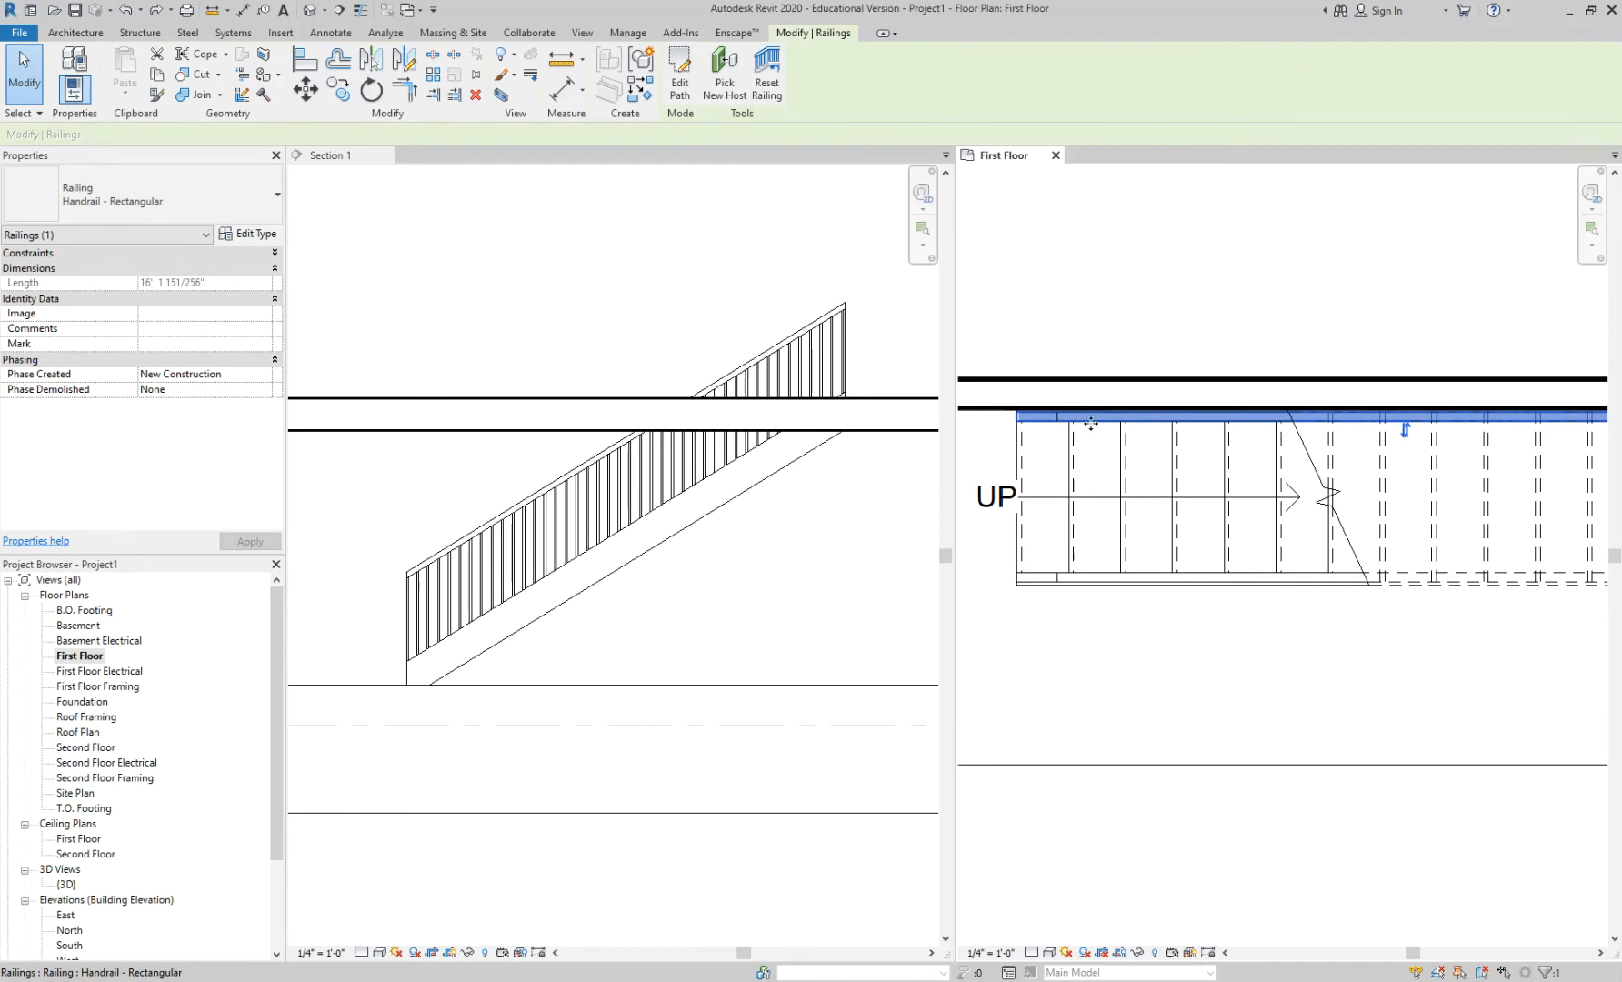
click(644, 262)
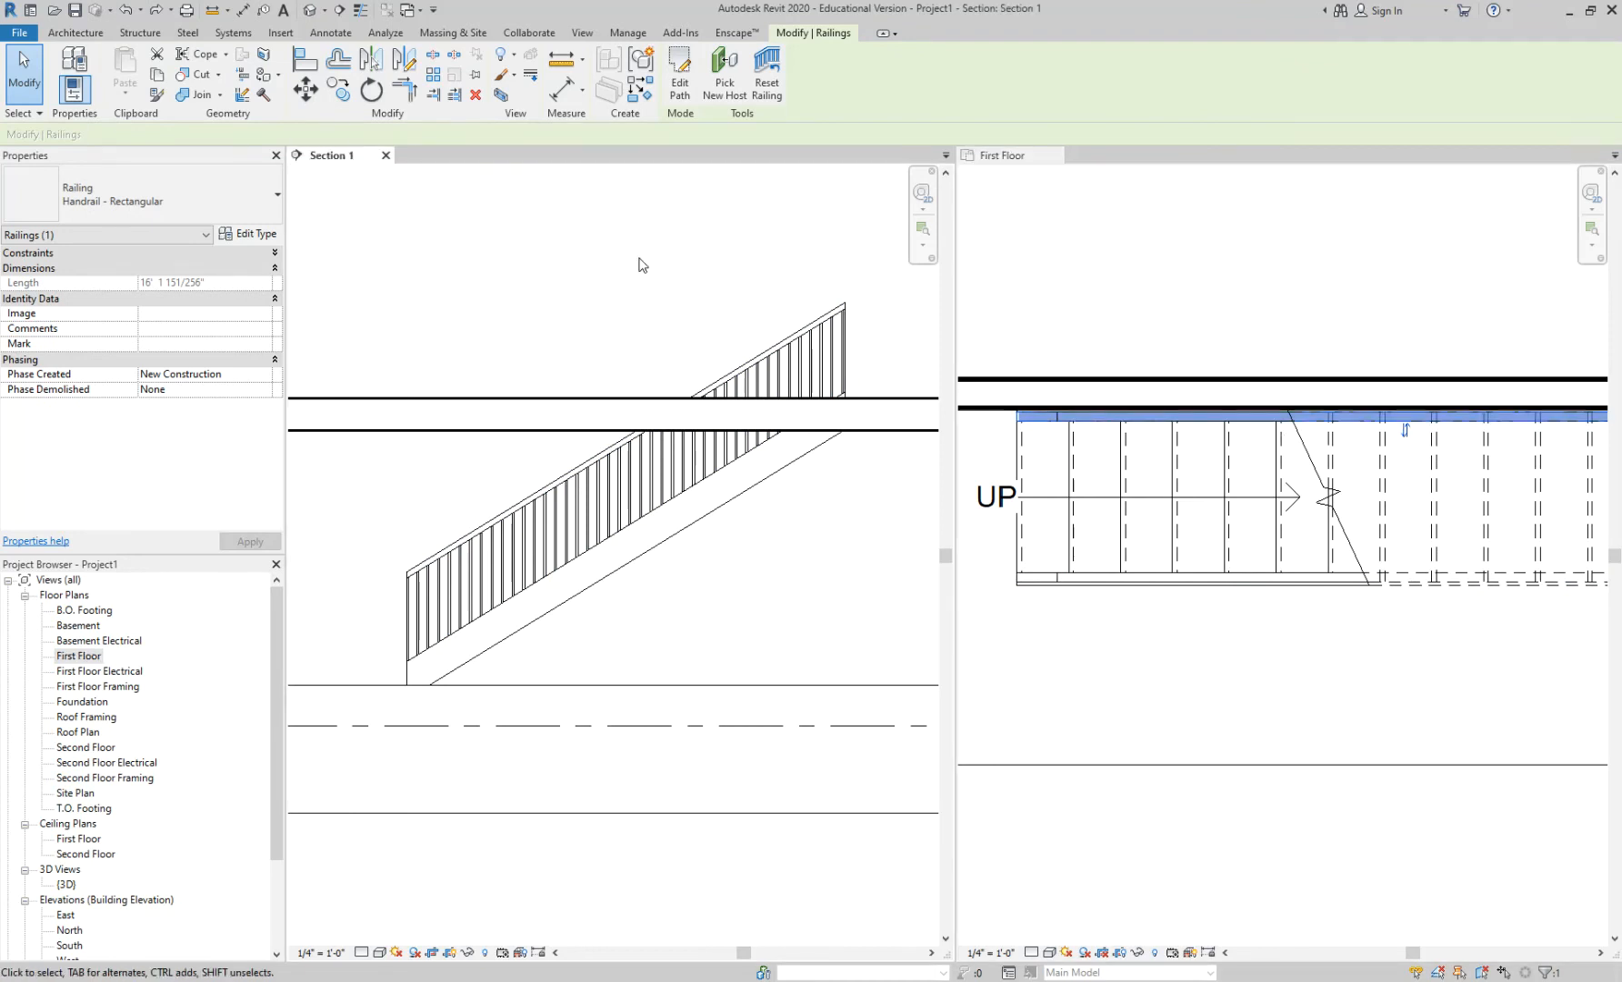
click(324, 10)
click(337, 36)
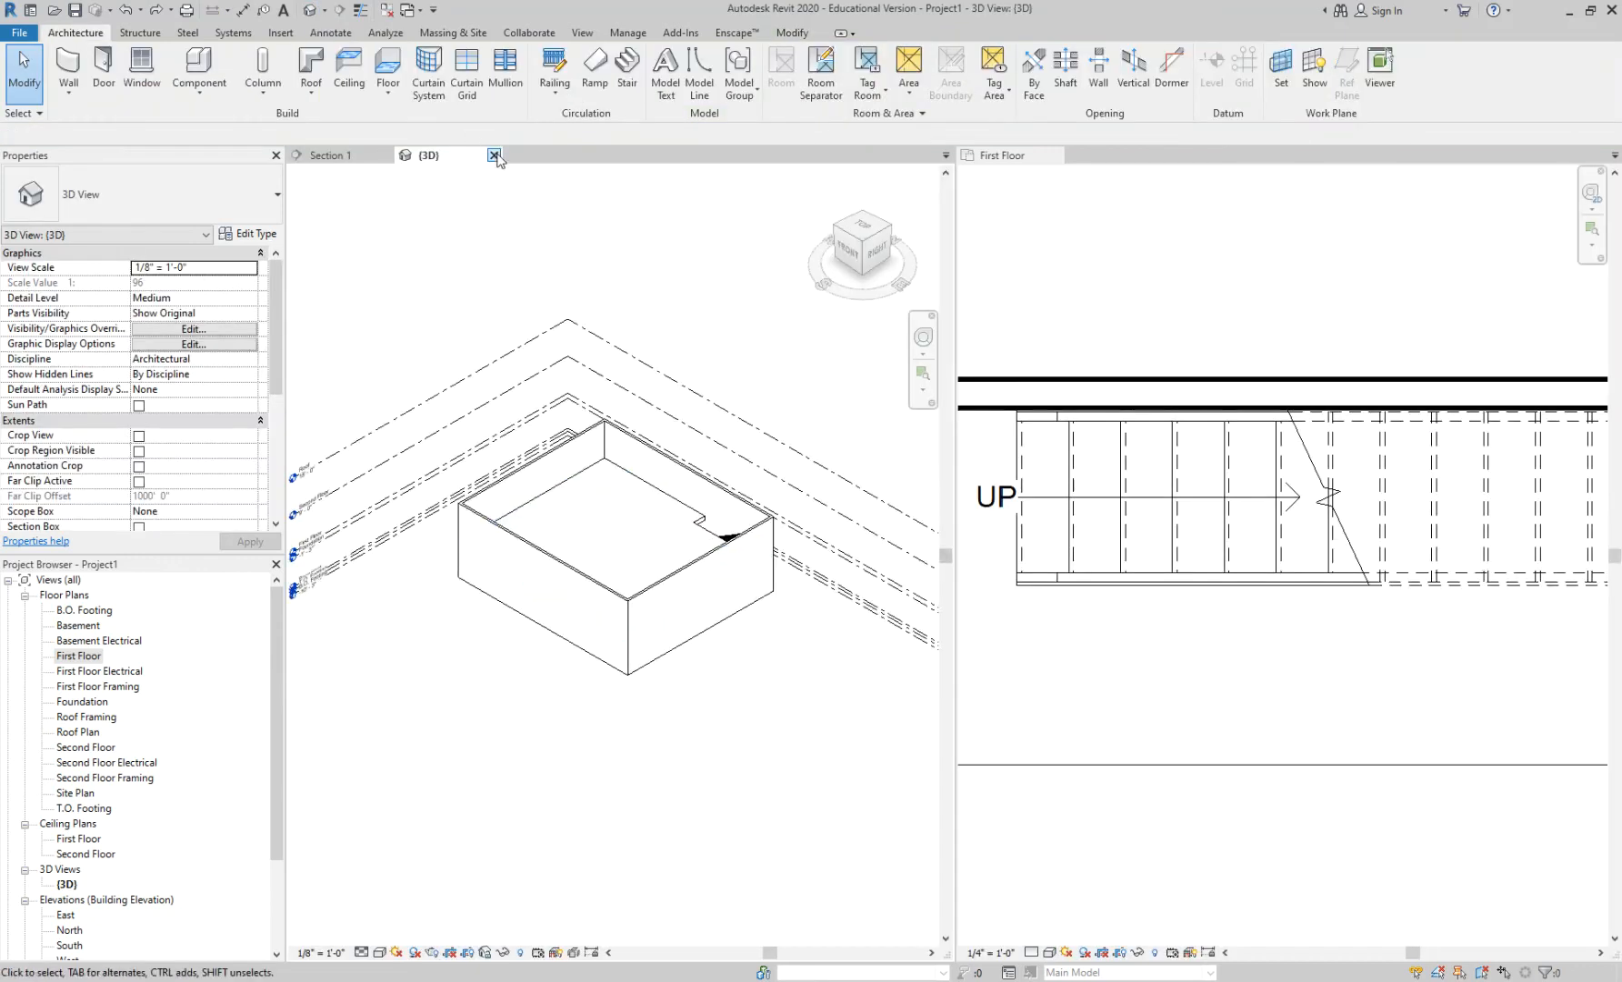
click(494, 155)
Step: Create a camera view from the first floor plan, with the camera inside the building aimed toward the stair
scroll(1083, 544, down, 5)
click(1066, 632)
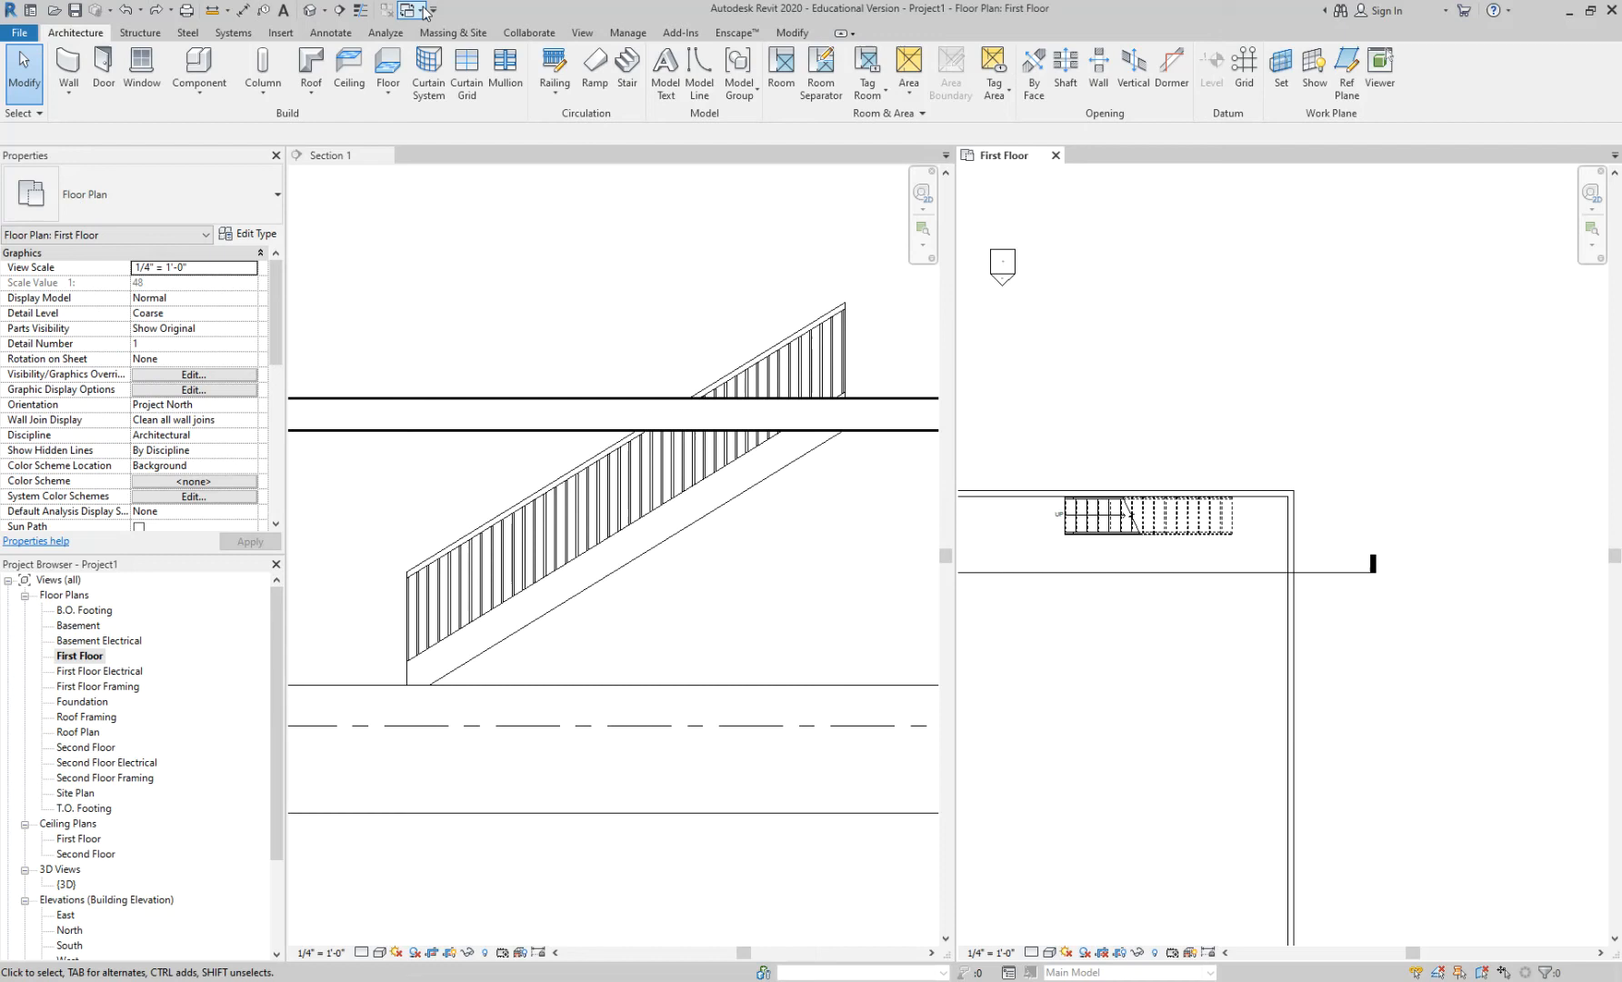
click(324, 10)
click(336, 51)
scroll(1132, 651, down, 2)
click(1042, 635)
click(1296, 507)
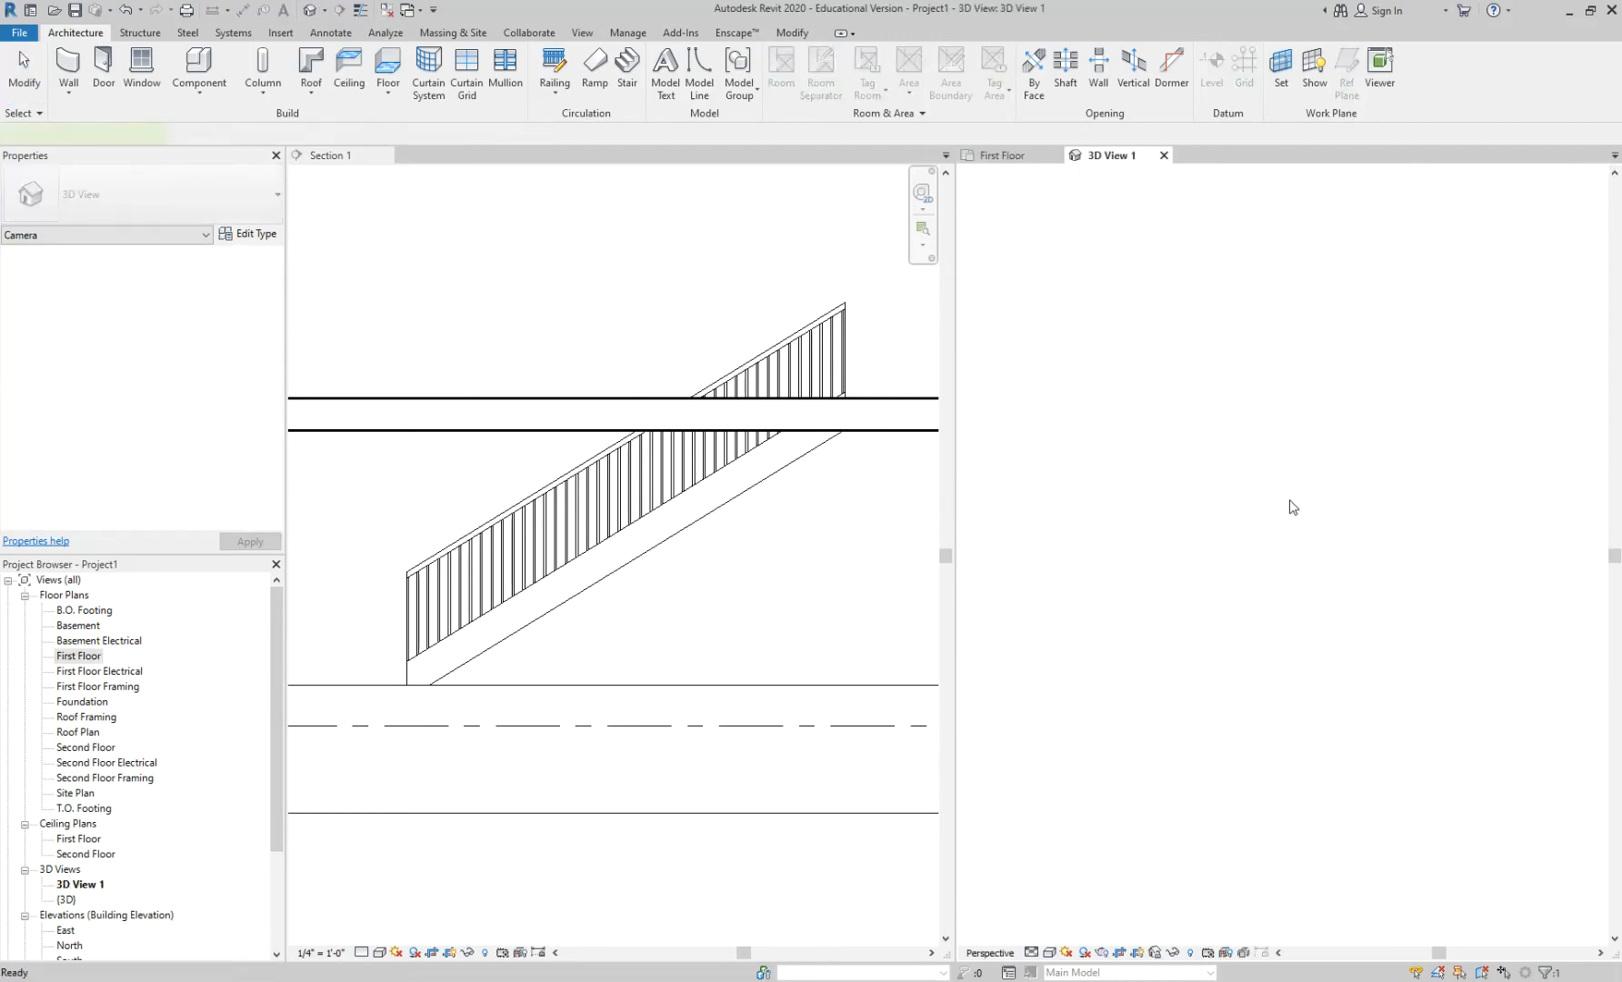
Step: Tile the camera, first floor plan and section views, and frame the stair in each of them
scroll(1106, 527, down, 1)
click(1097, 270)
key(w)
key(t)
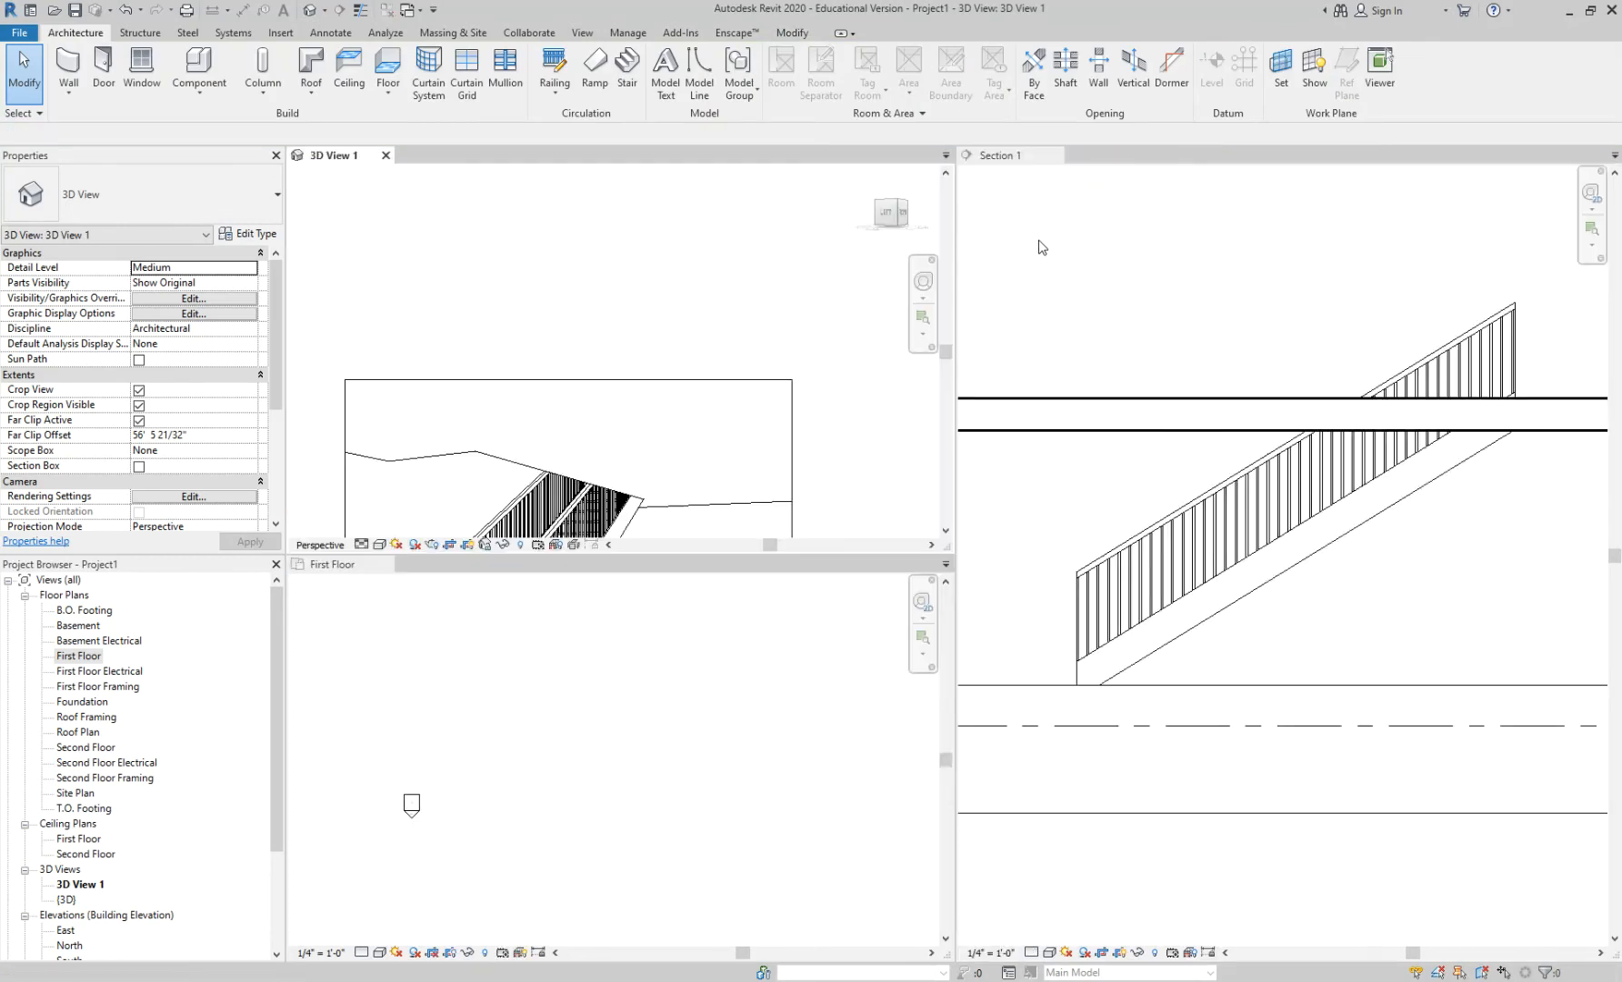
click(1132, 280)
scroll(617, 730, up, 5)
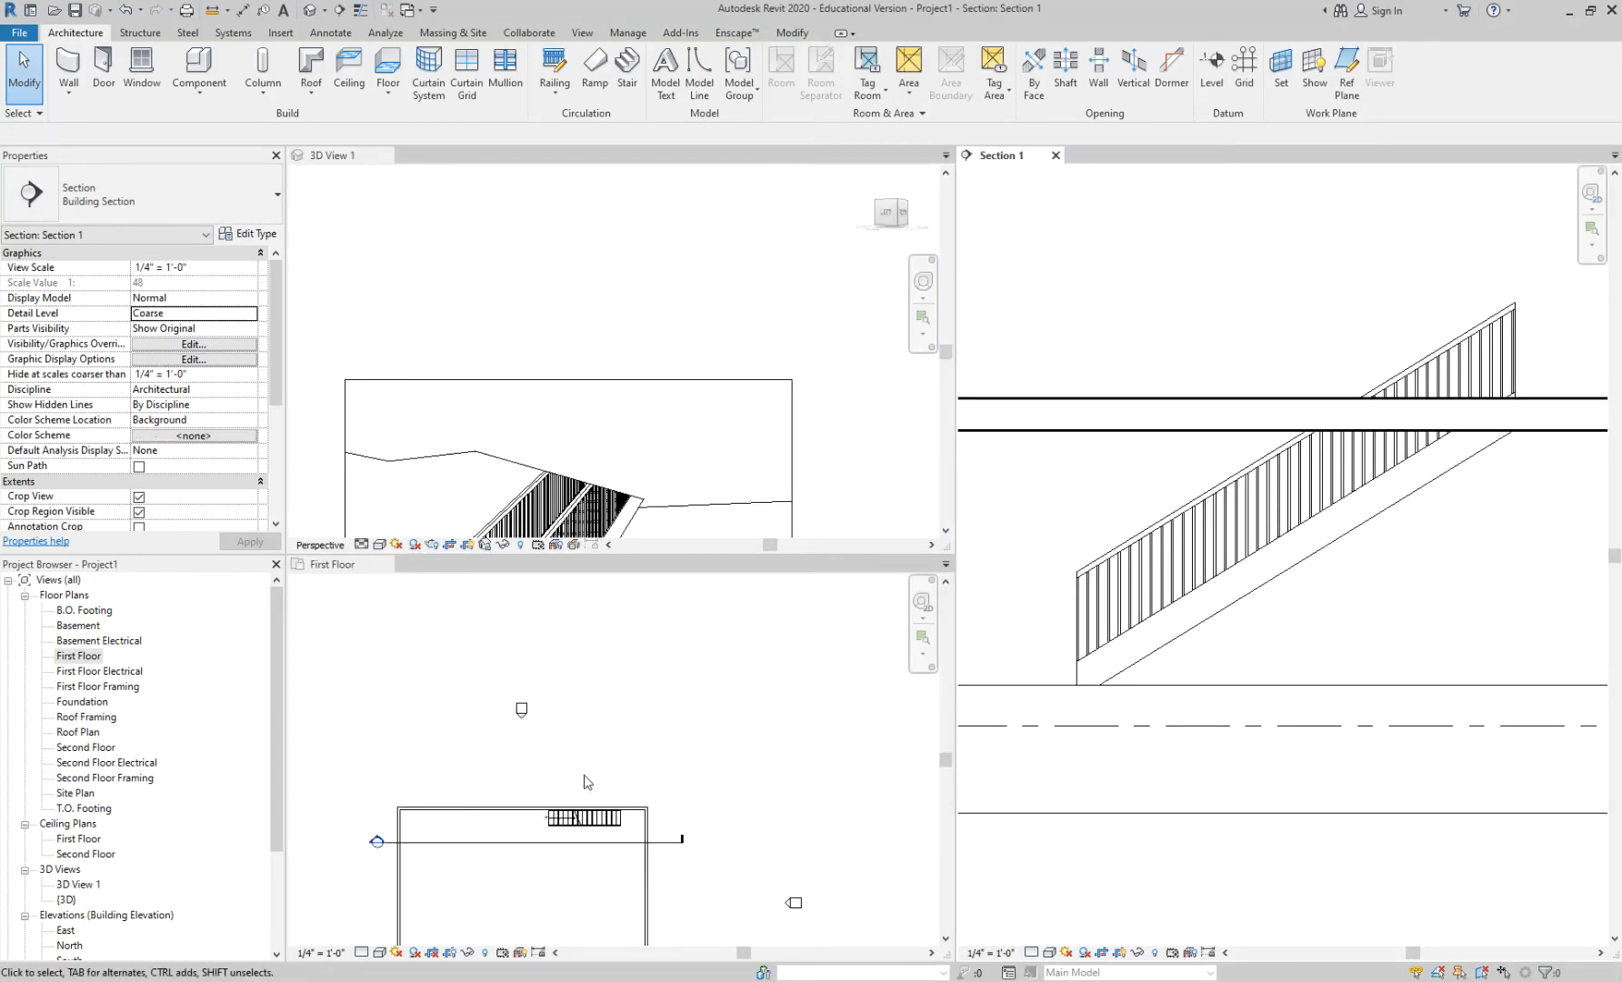
scroll(645, 771, down, 4)
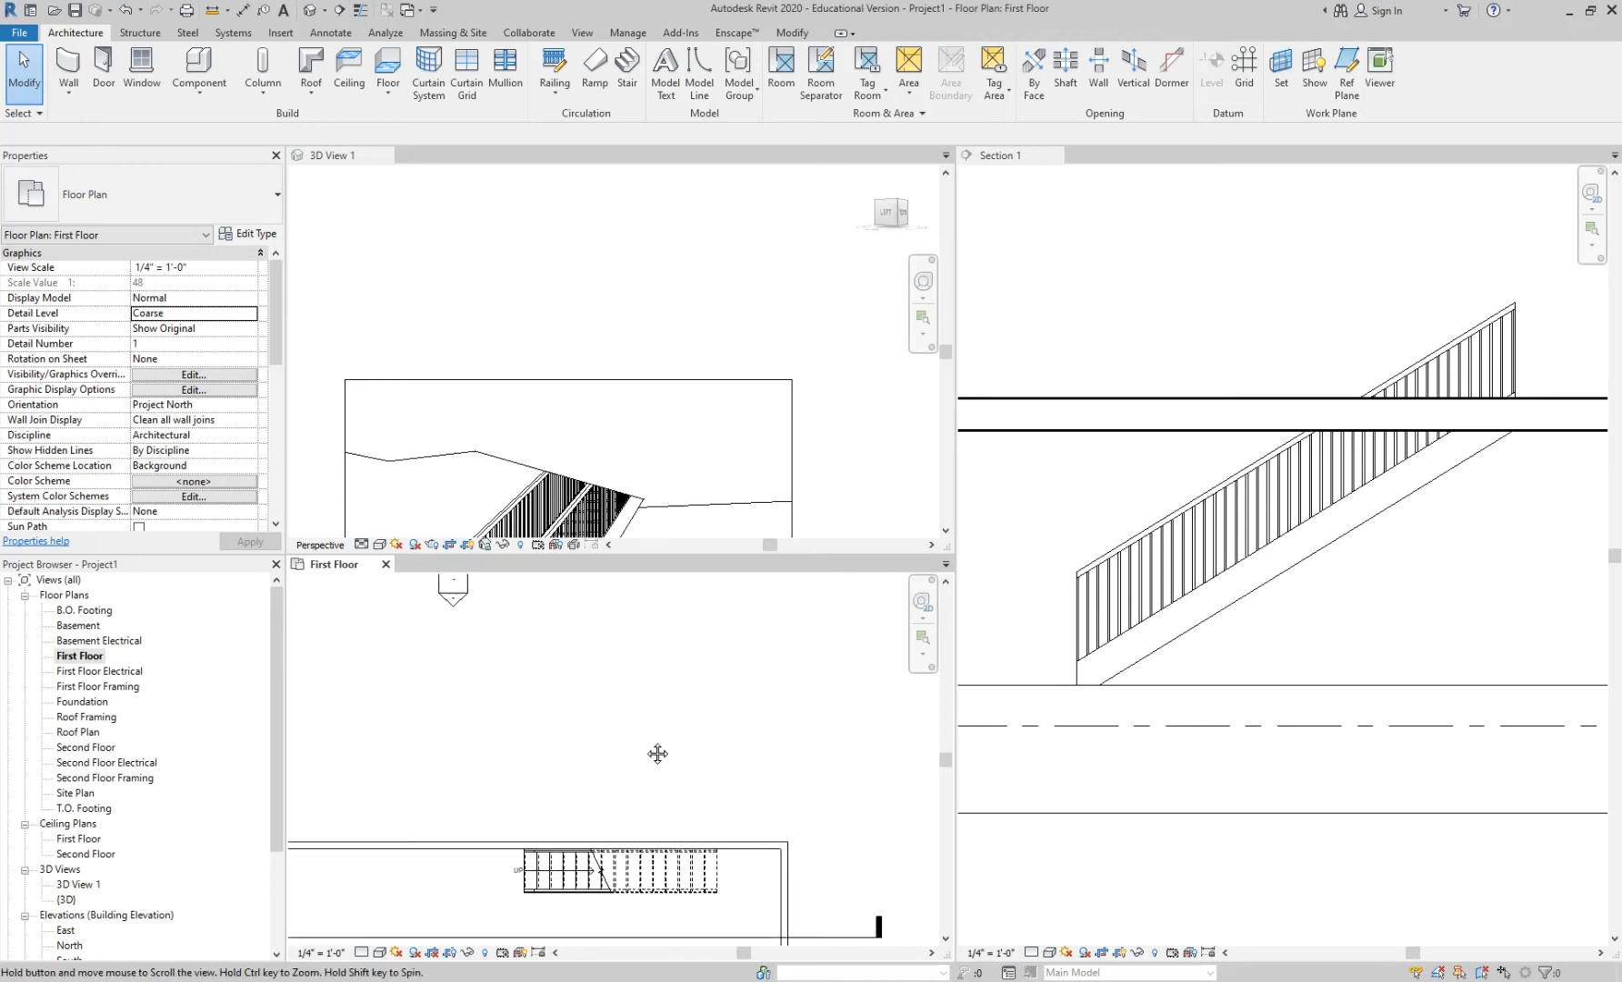
middle_drag(706, 487, 745, 276)
middle_drag(665, 403, 669, 333)
scroll(1172, 572, down, 2)
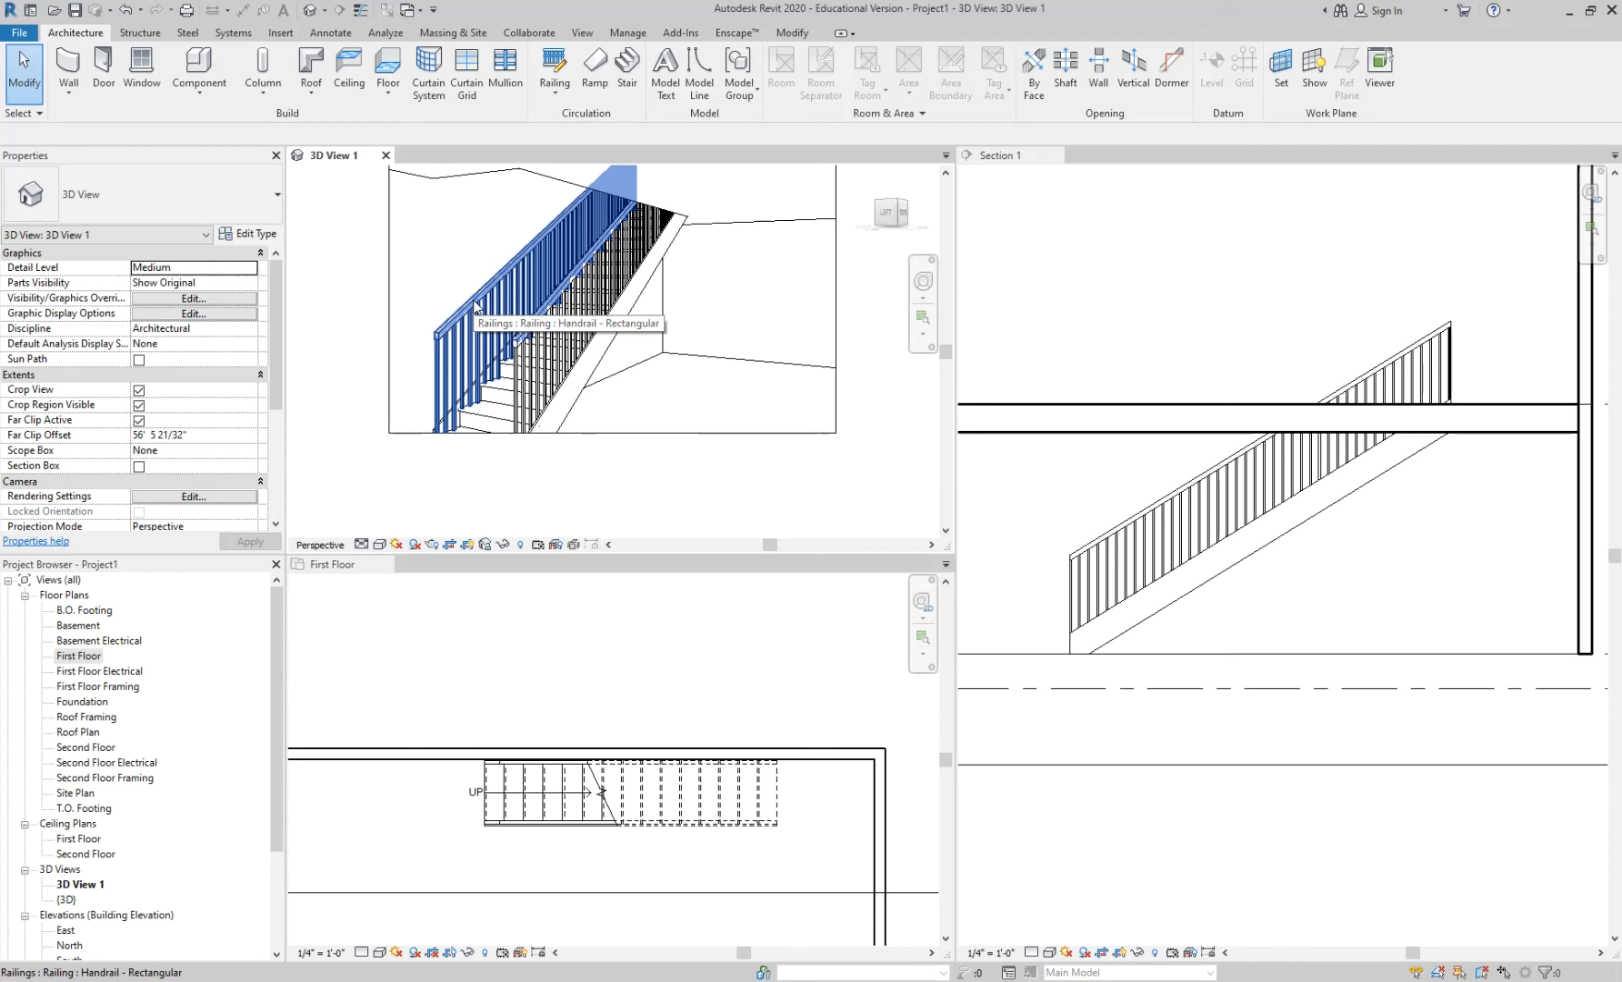
Step: Duplicate the wall-side stair railing's type and name the new type Handrail - Plain
scroll(473, 307, up, 2)
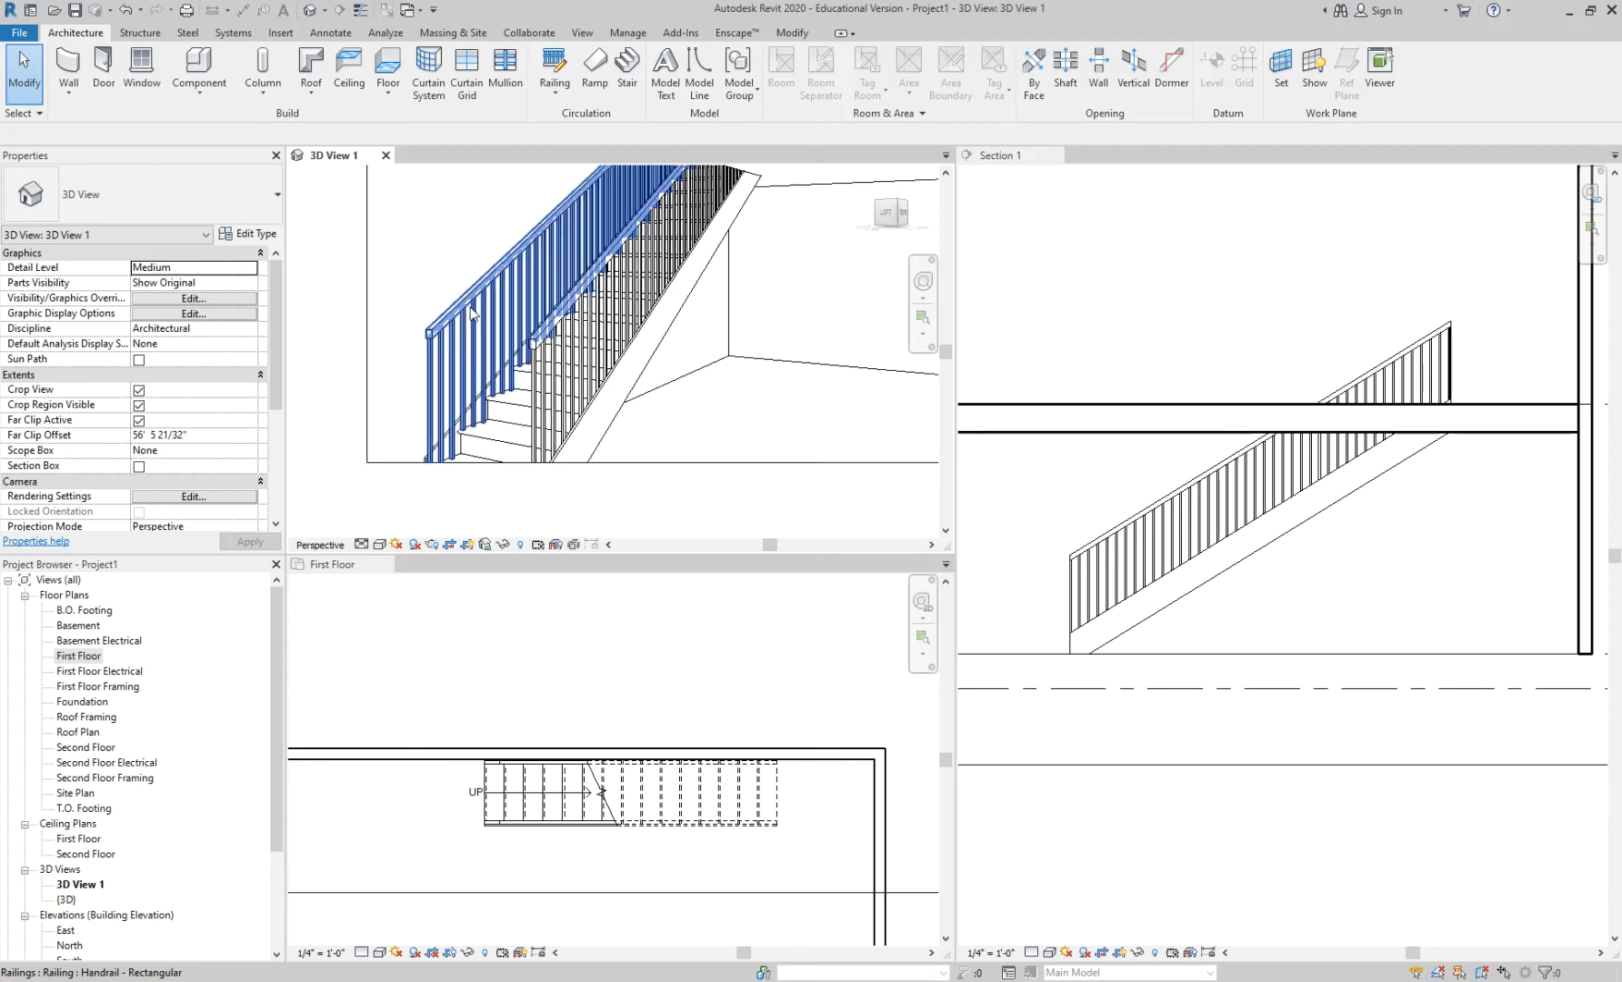
click(471, 312)
scroll(468, 300, down, 3)
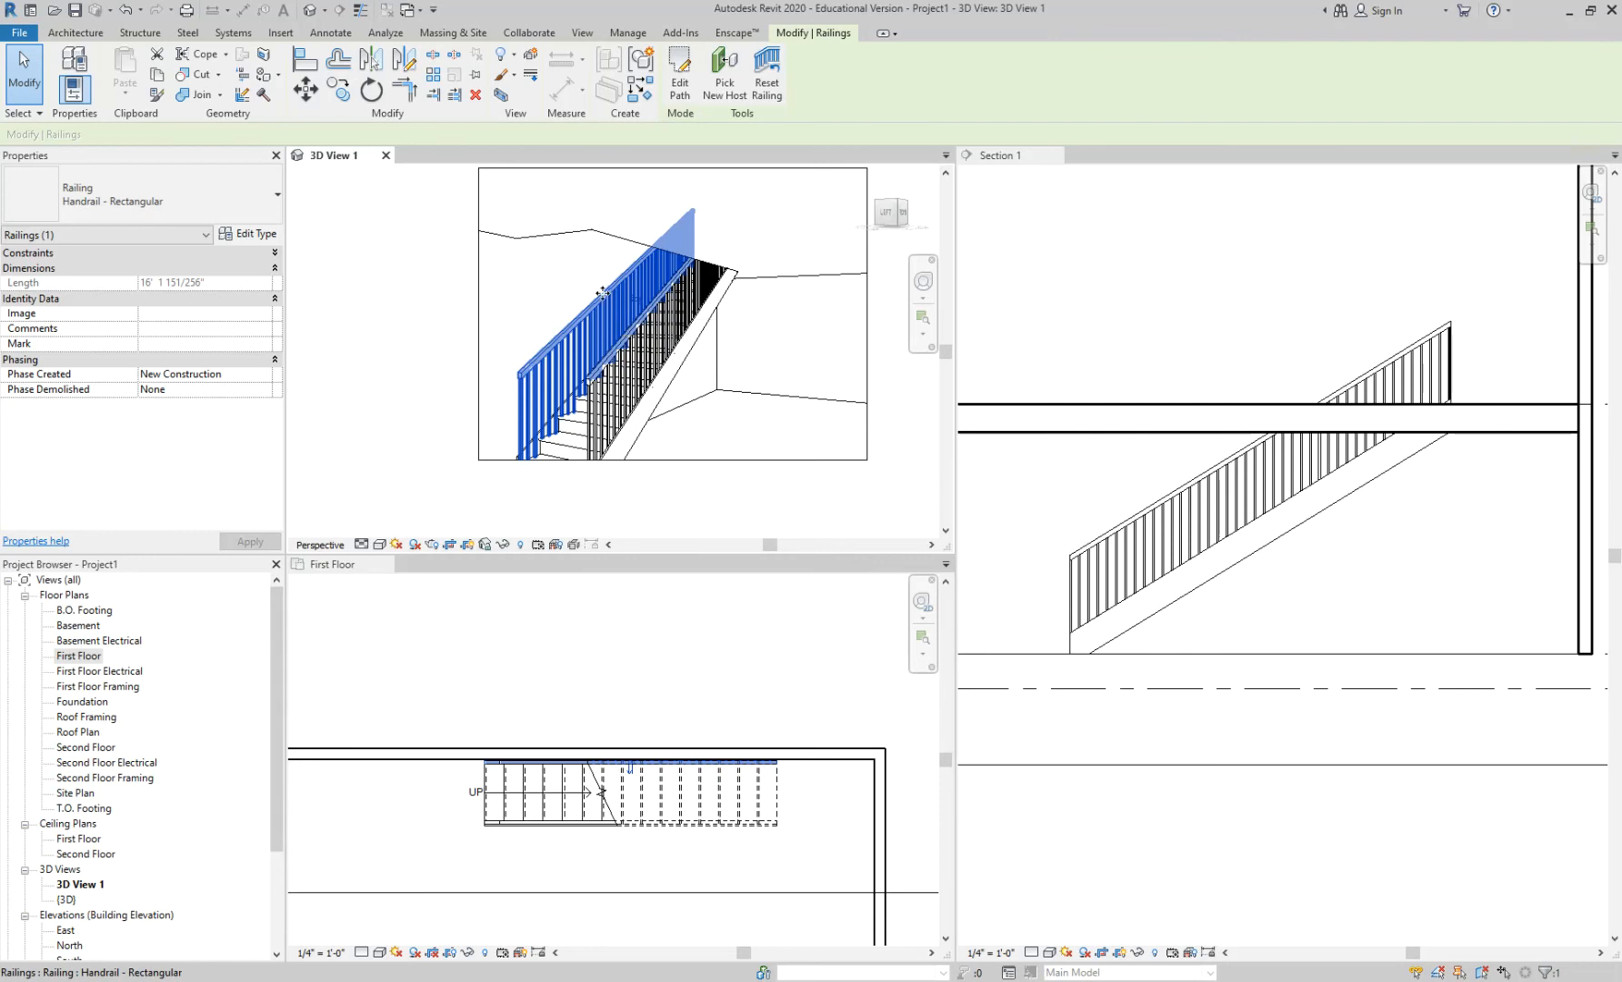
click(254, 235)
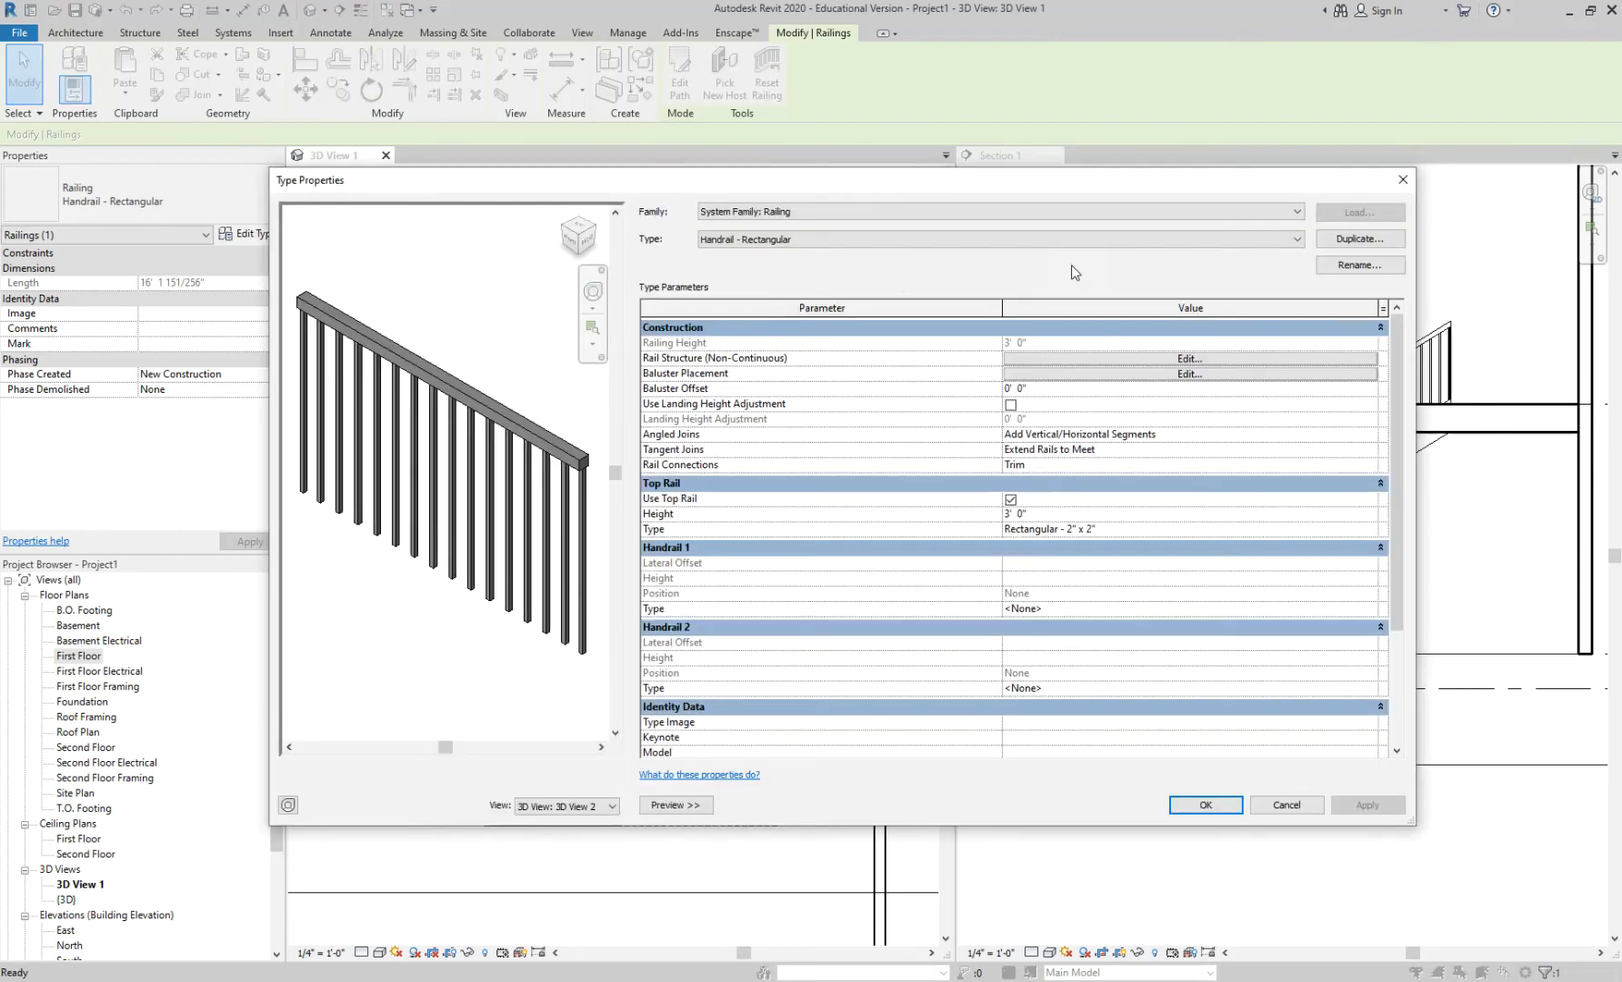
click(1345, 240)
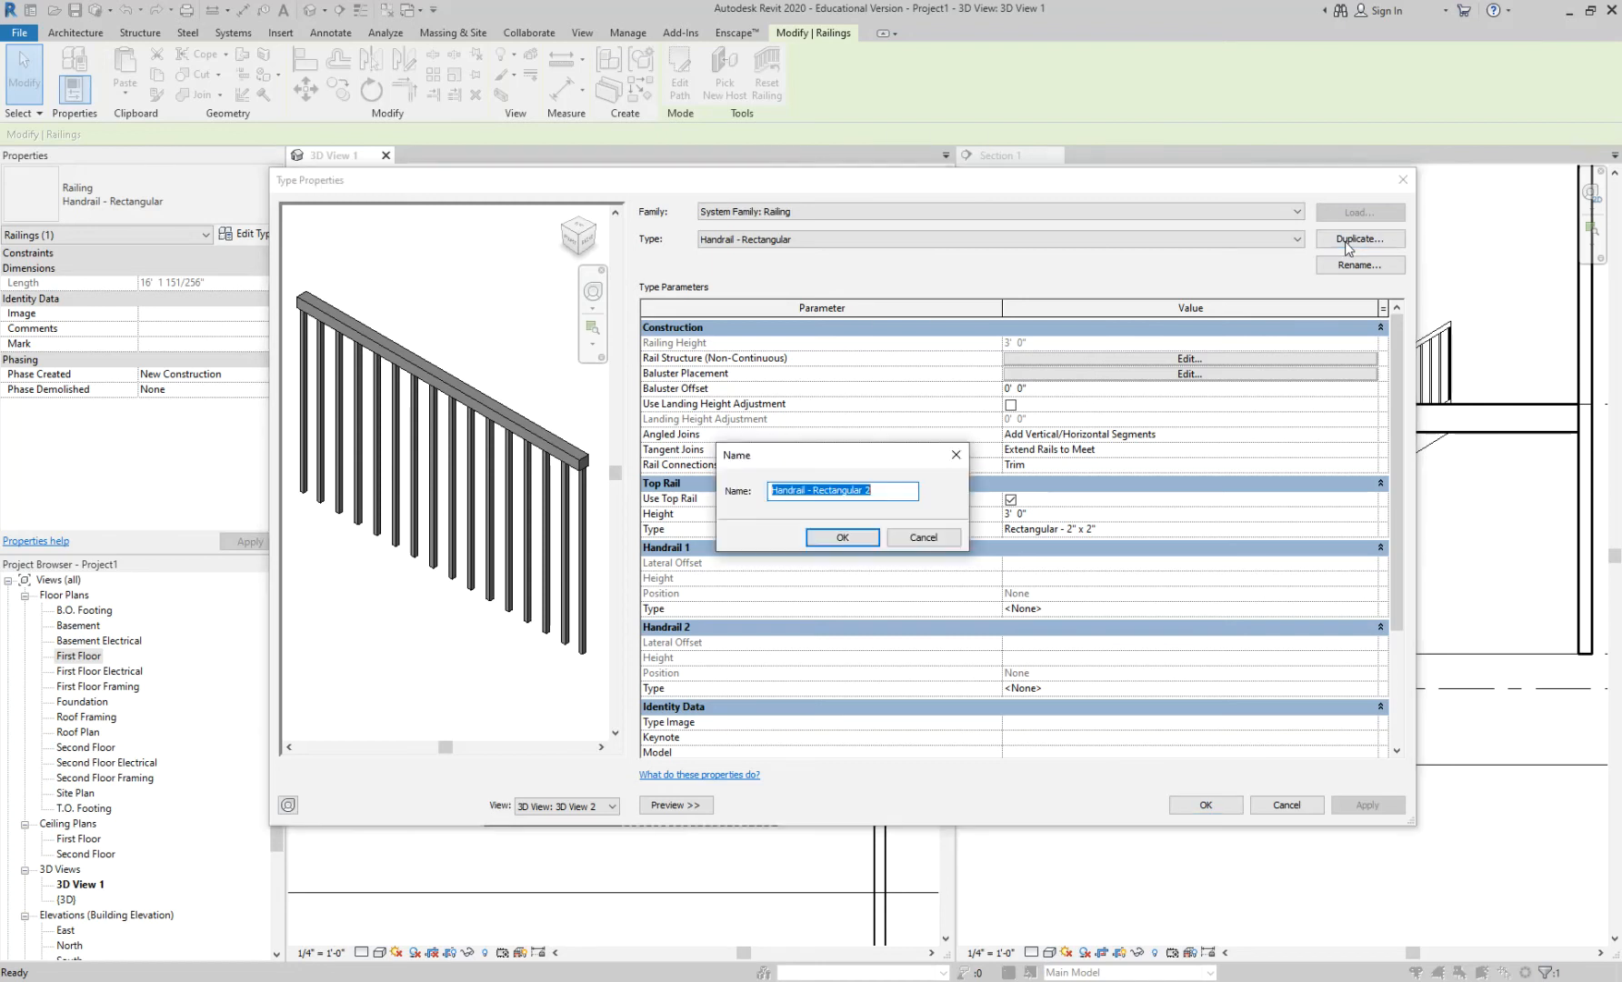
drag(812, 490, 978, 492)
text(Plain)
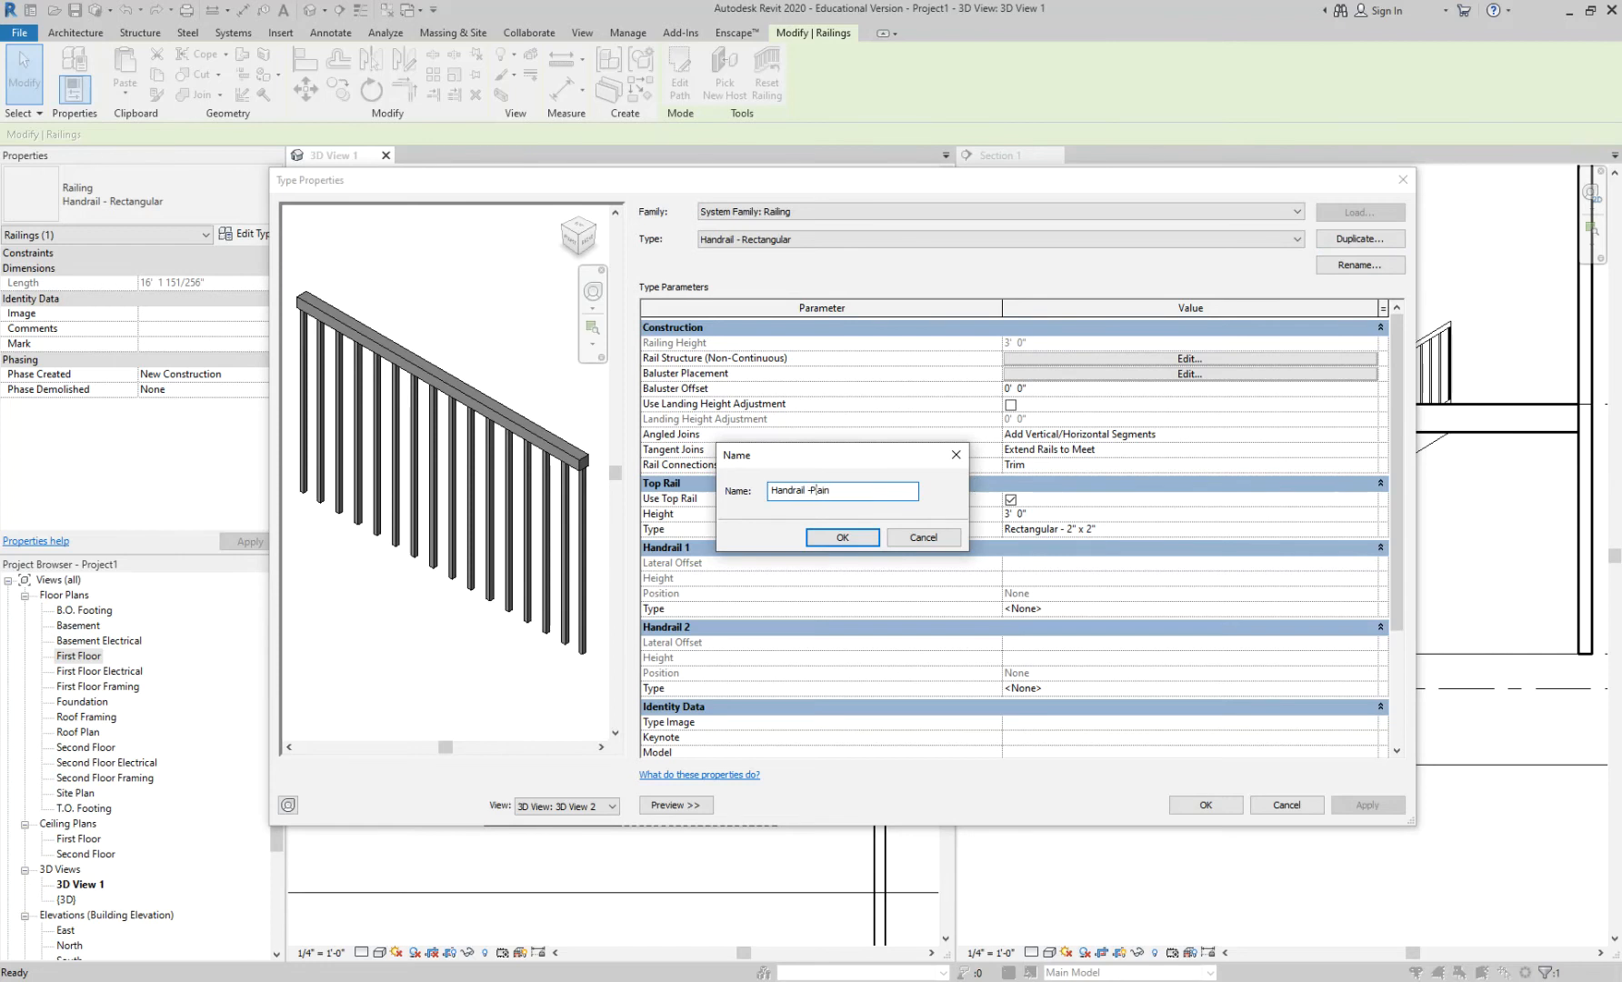
click(839, 540)
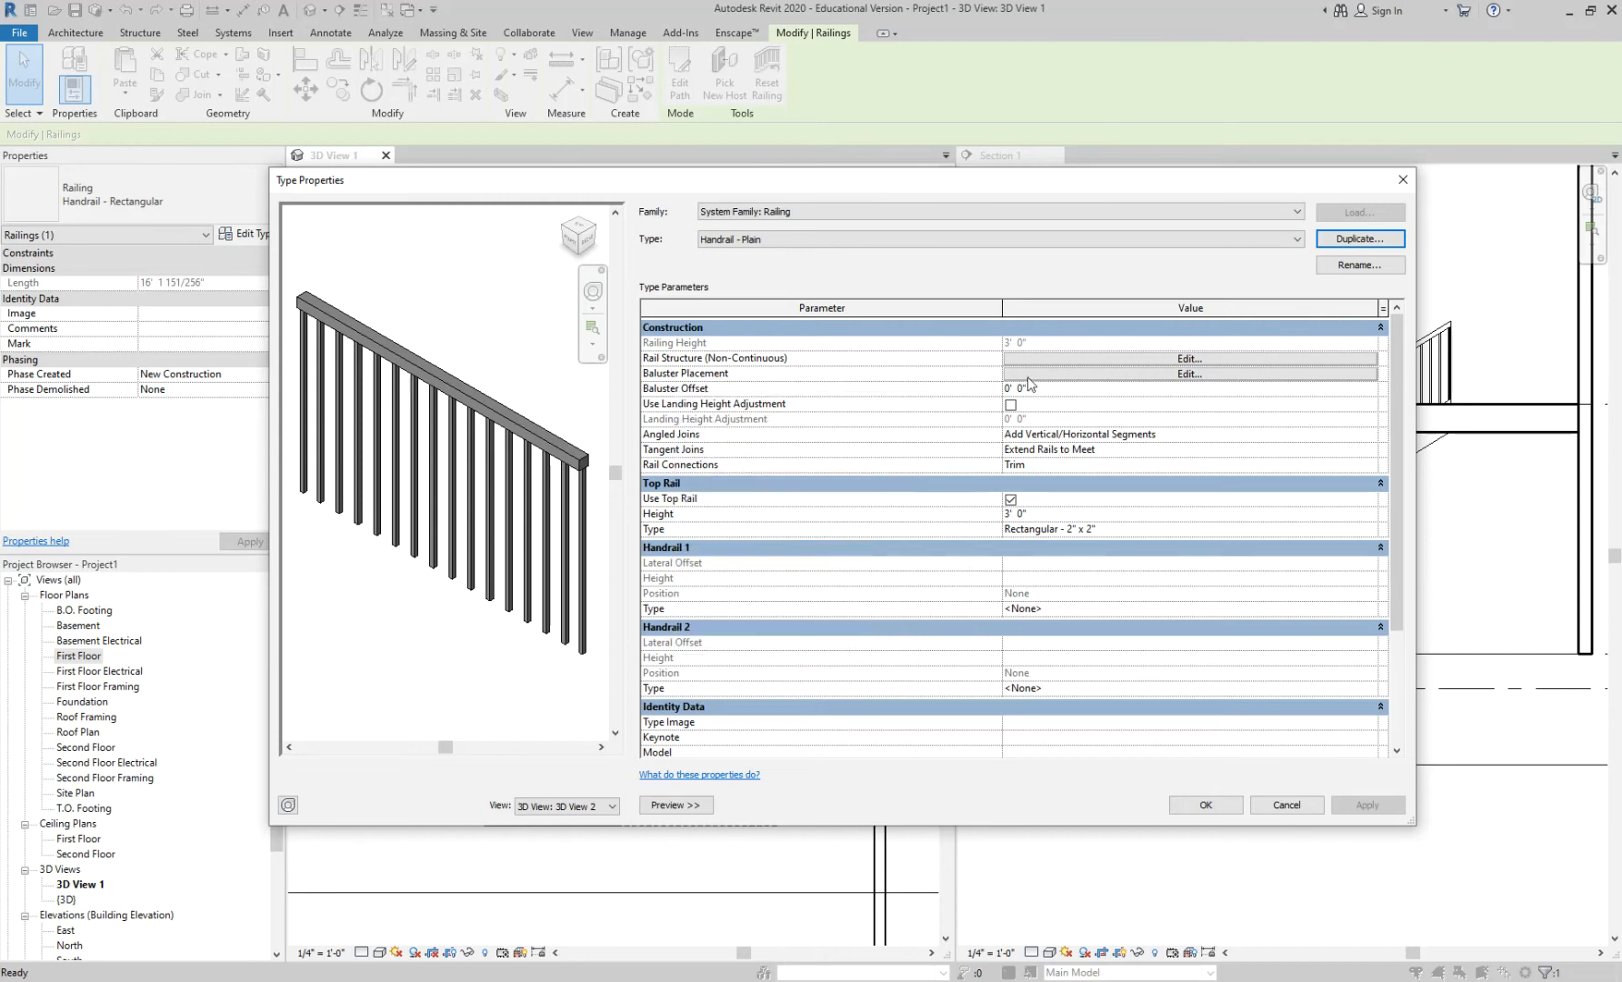
Step: Open the baluster placement settings for the Handrail - Plain type, keeping the railing preview shown
click(1189, 373)
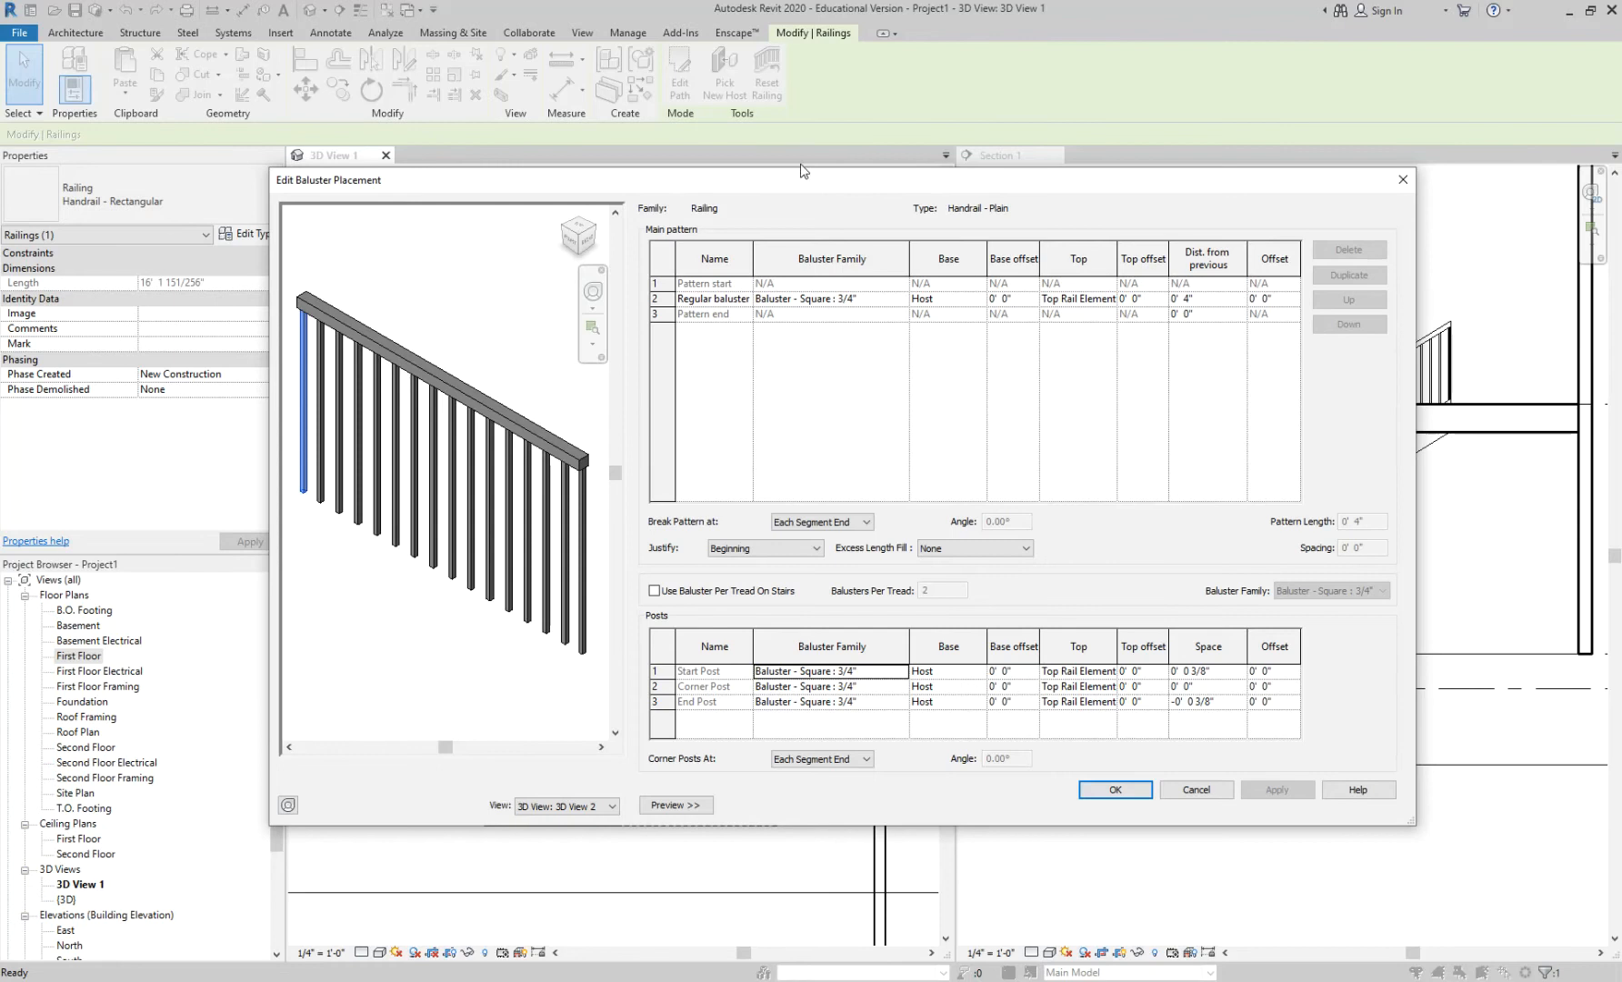
click(676, 804)
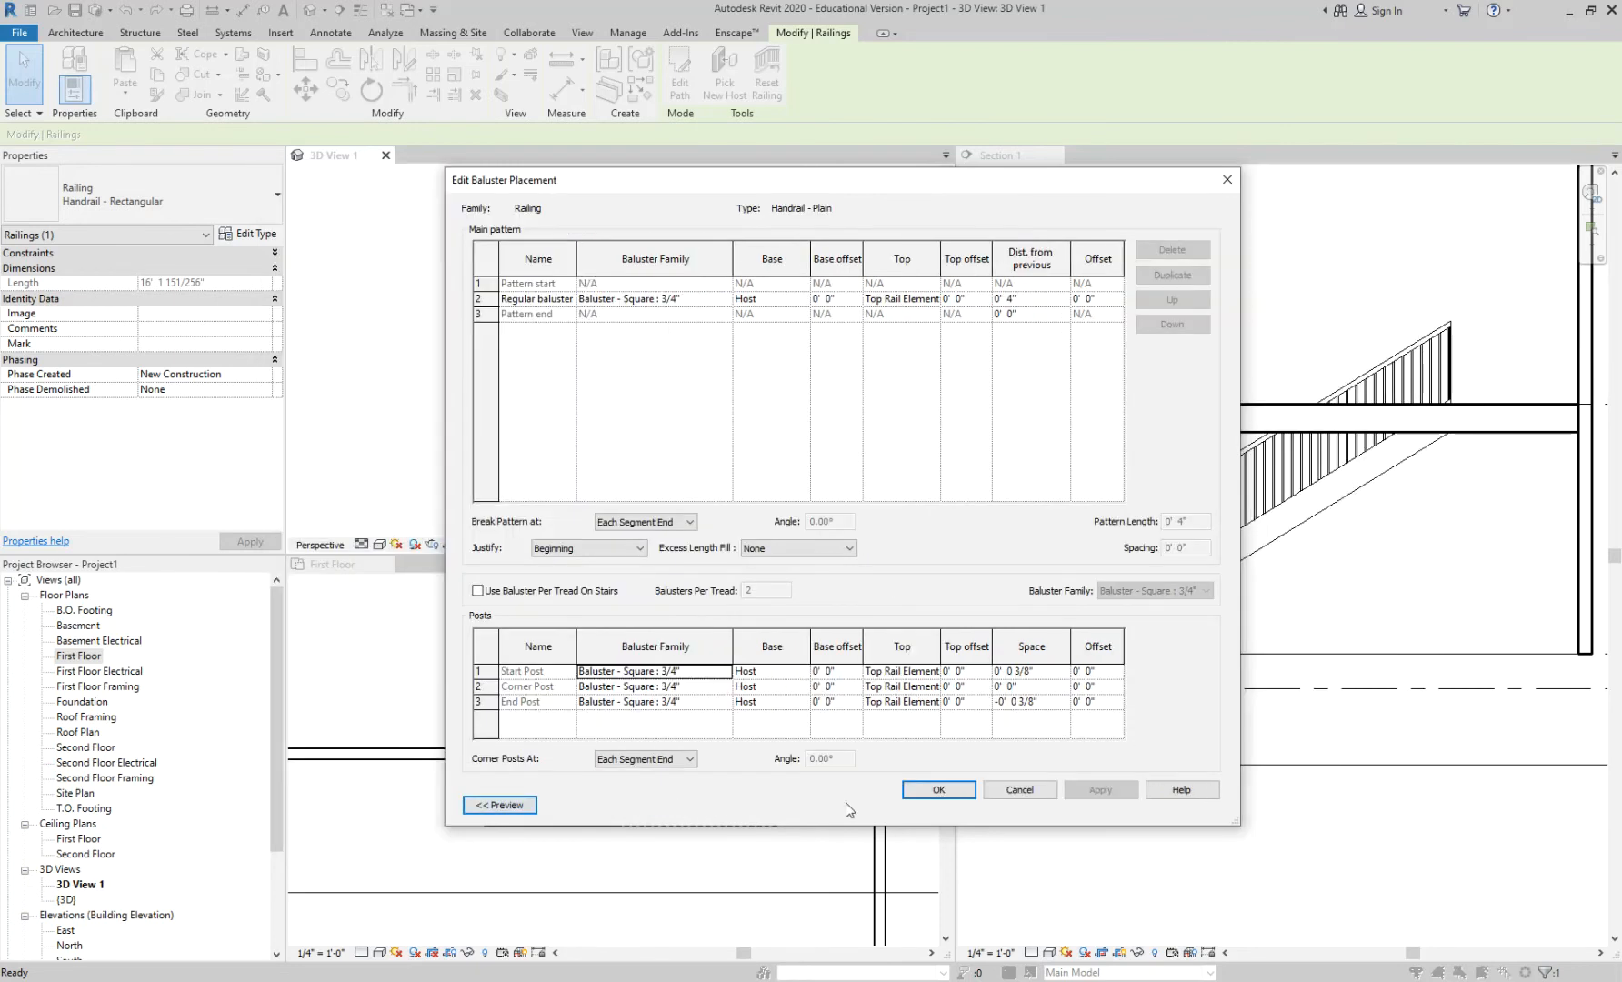
click(509, 809)
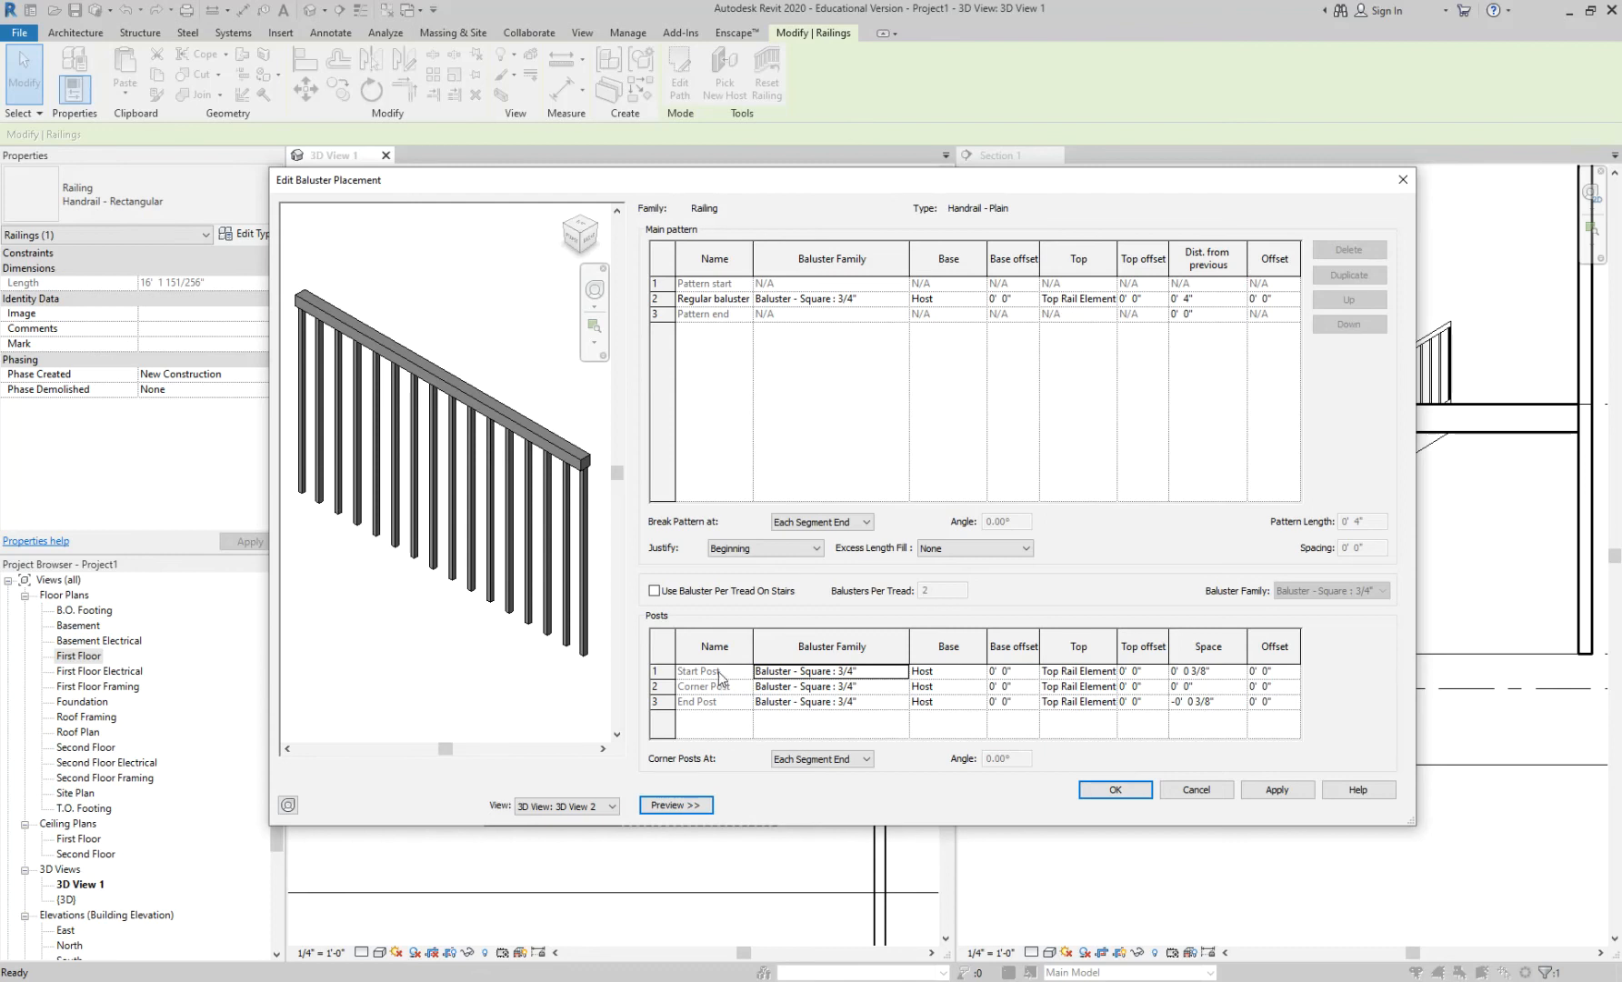
Step: Set the start post and end post baluster family to Baluster - Round : 2" and apply the change
click(891, 671)
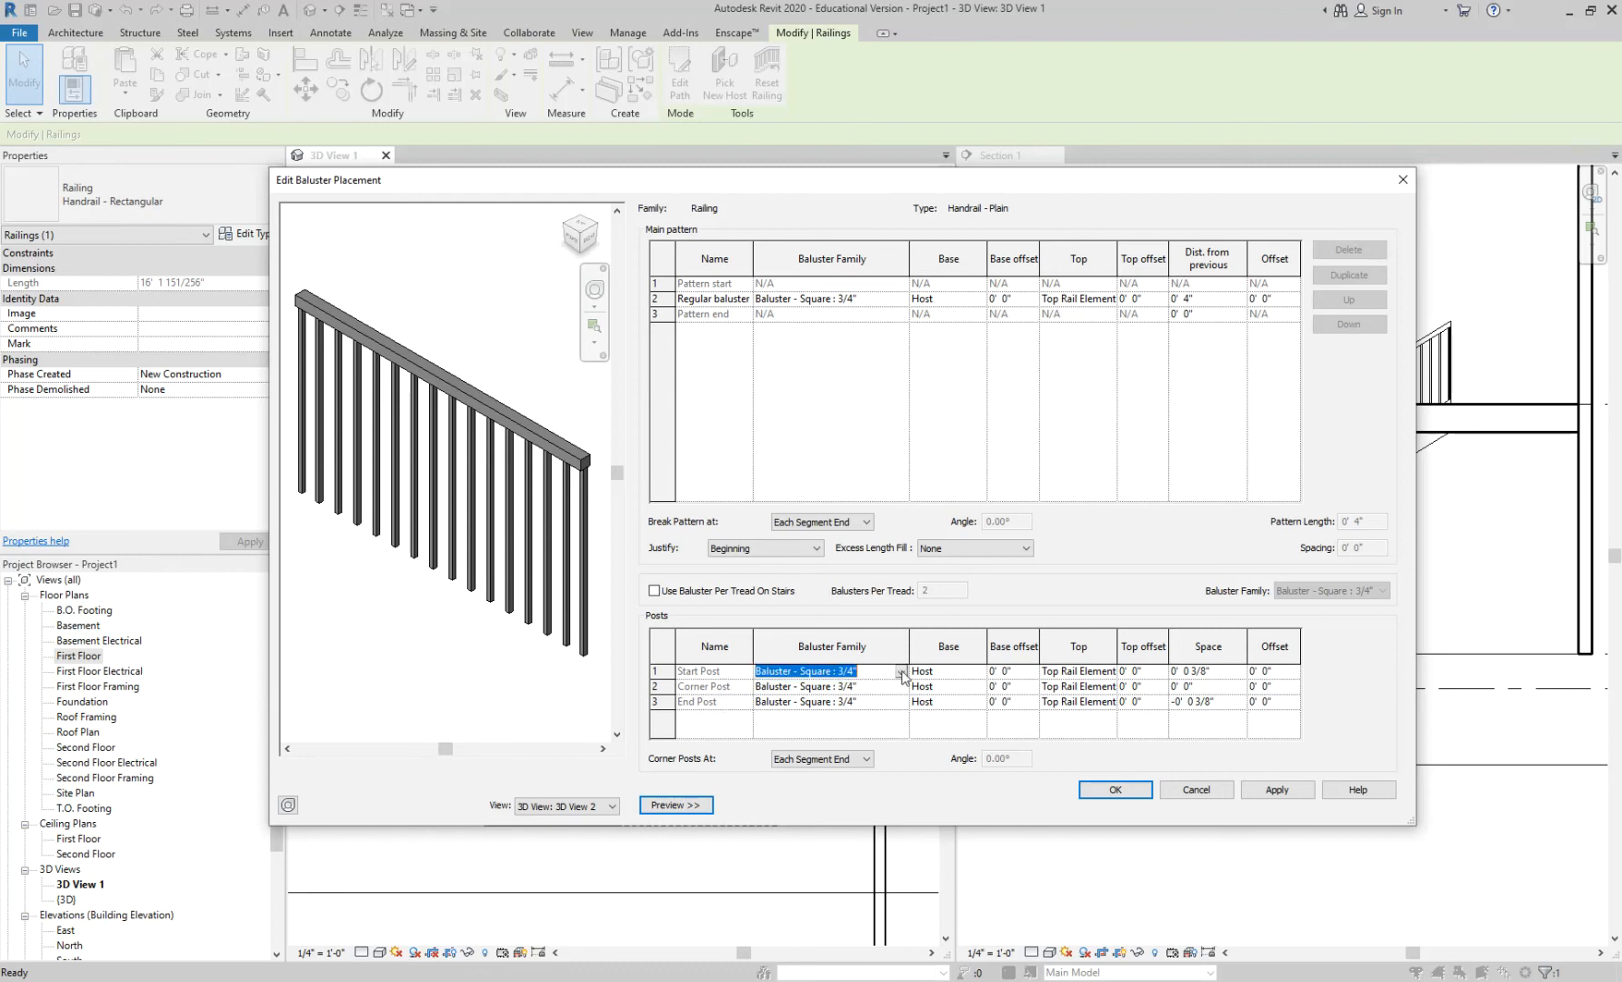
click(901, 670)
scroll(877, 723, down, 1)
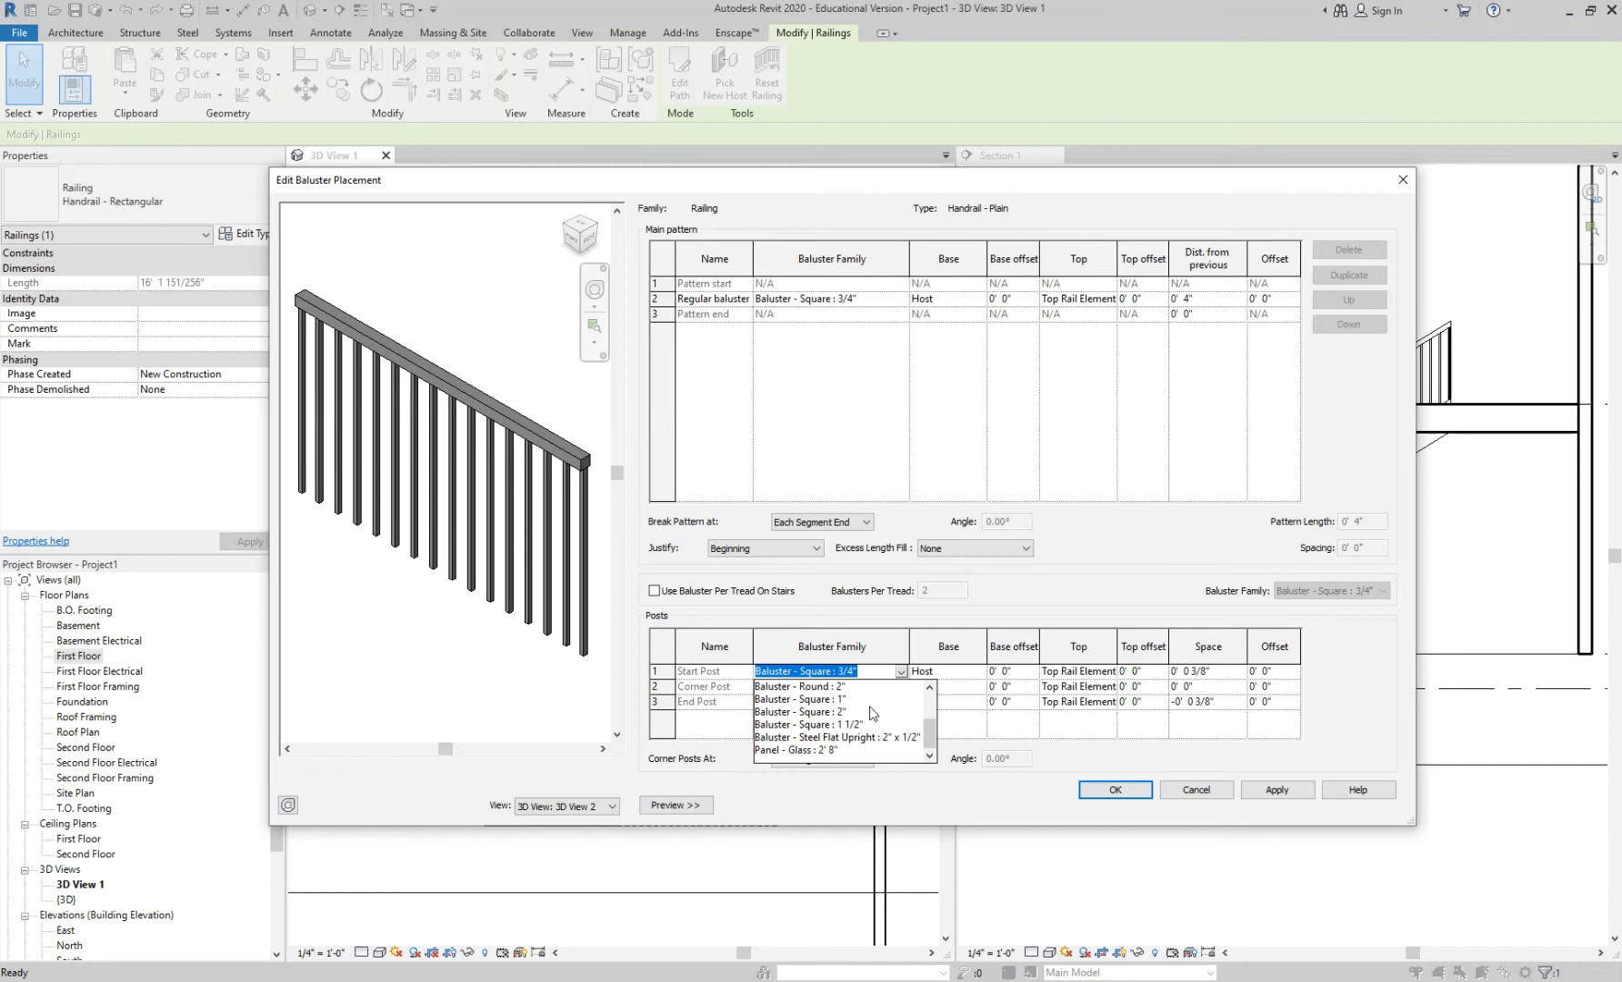
click(854, 687)
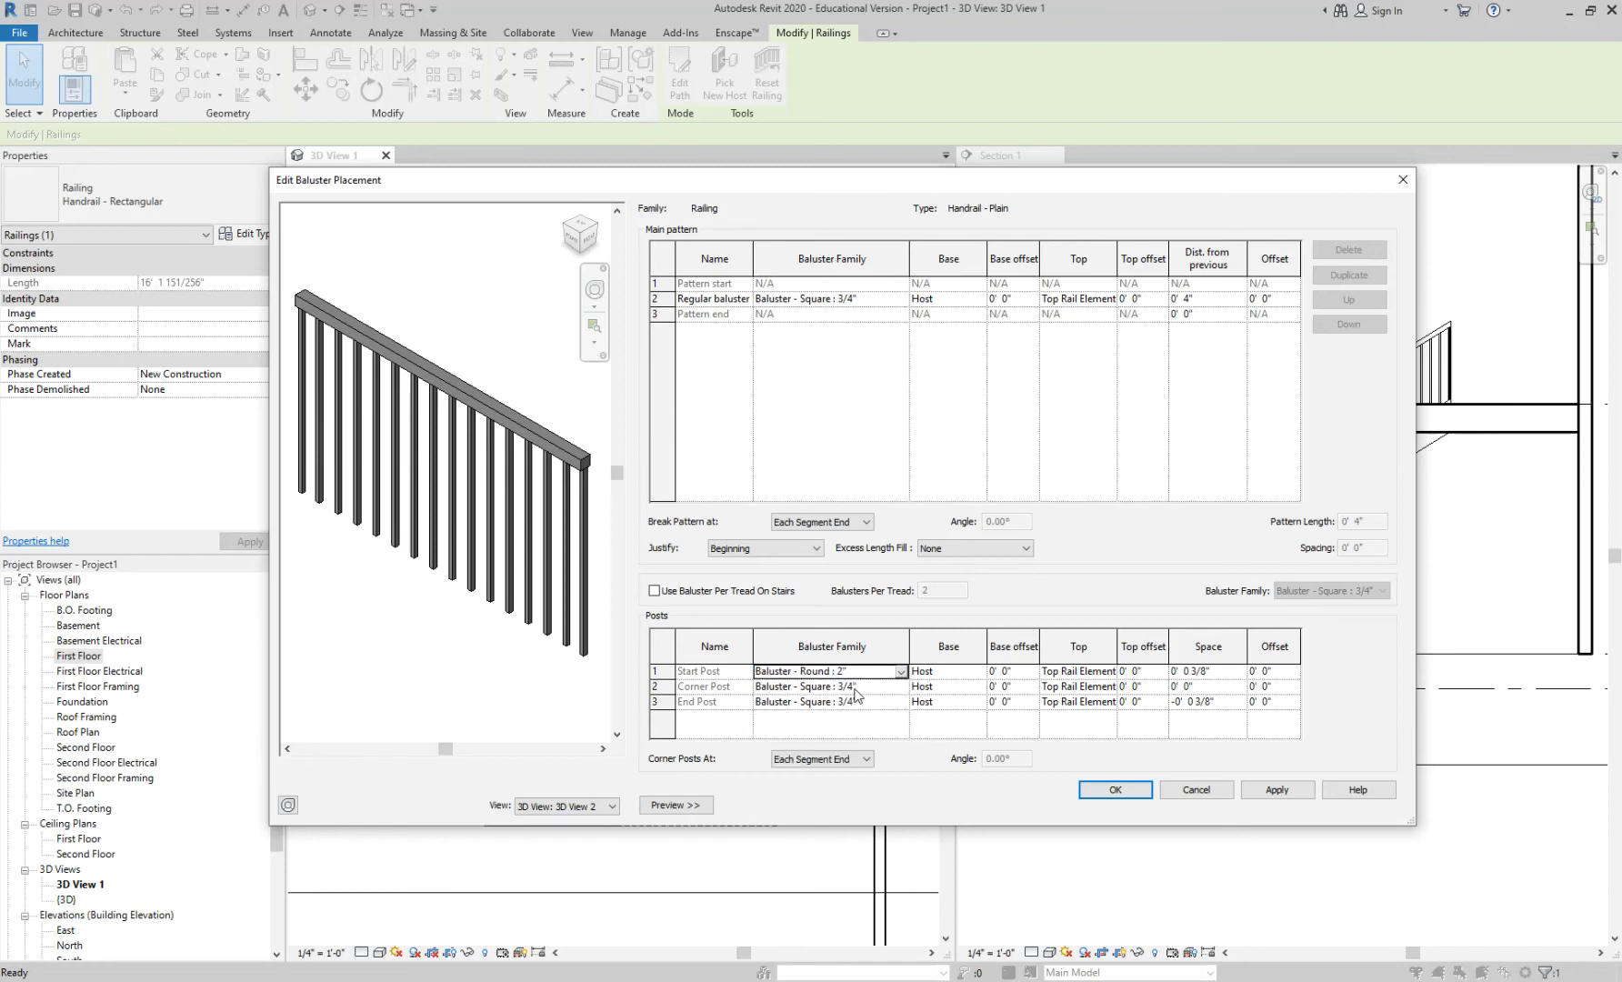
click(881, 702)
click(901, 702)
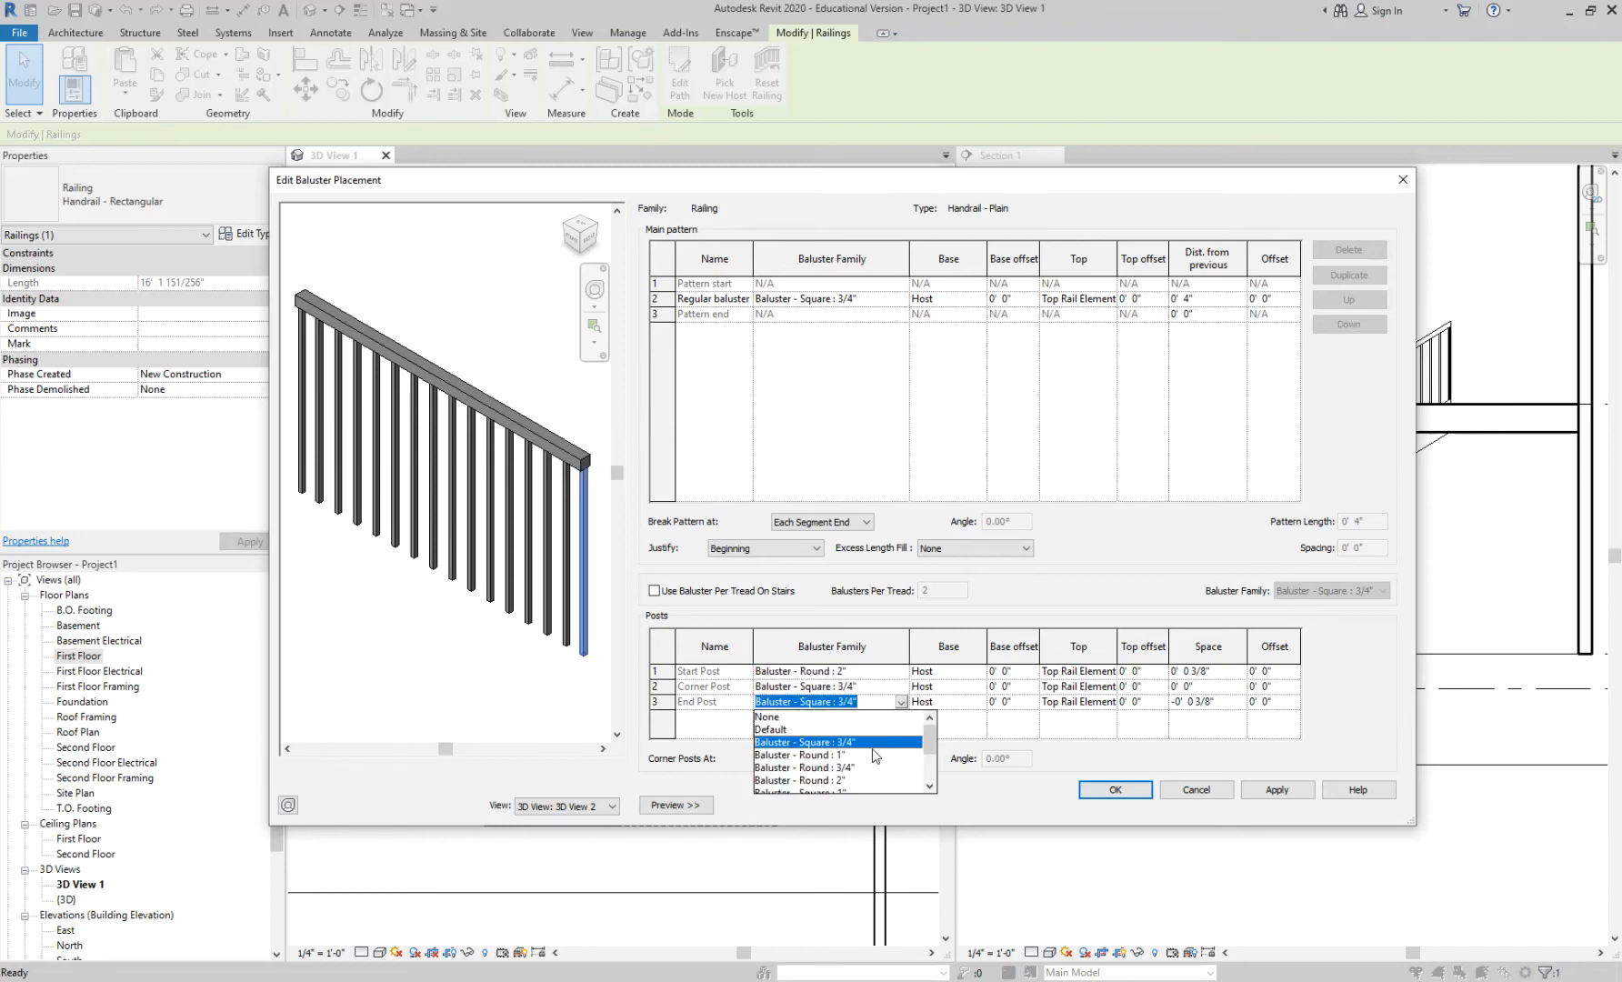
scroll(860, 771, down, 1)
click(849, 741)
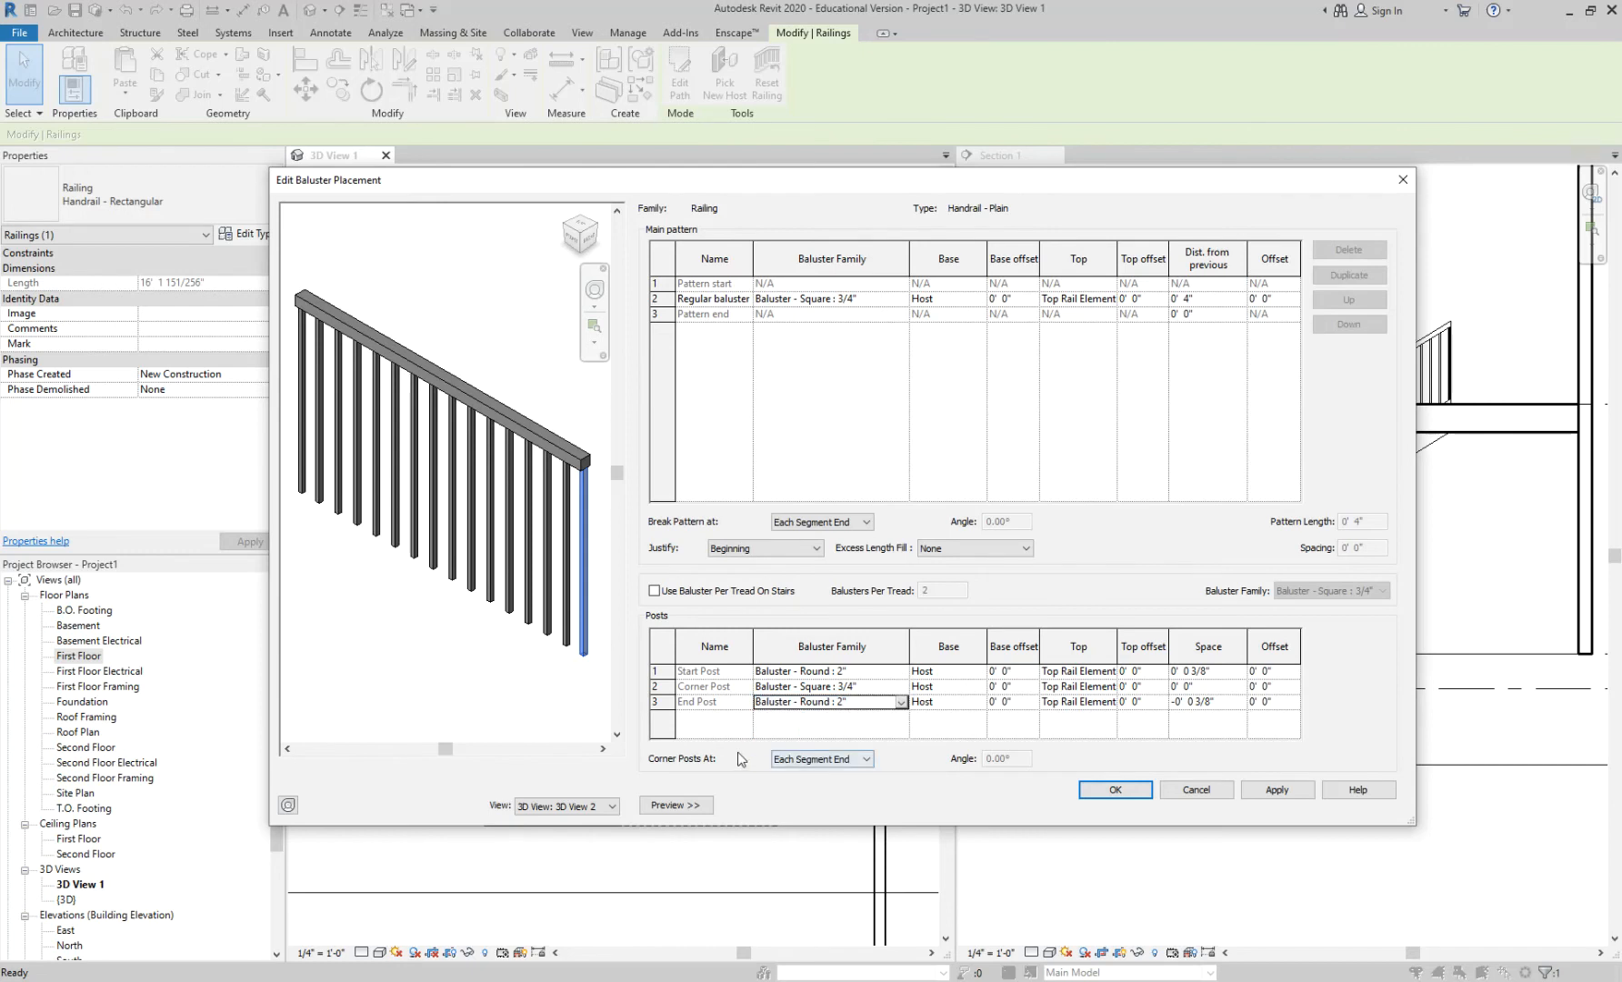
click(1276, 789)
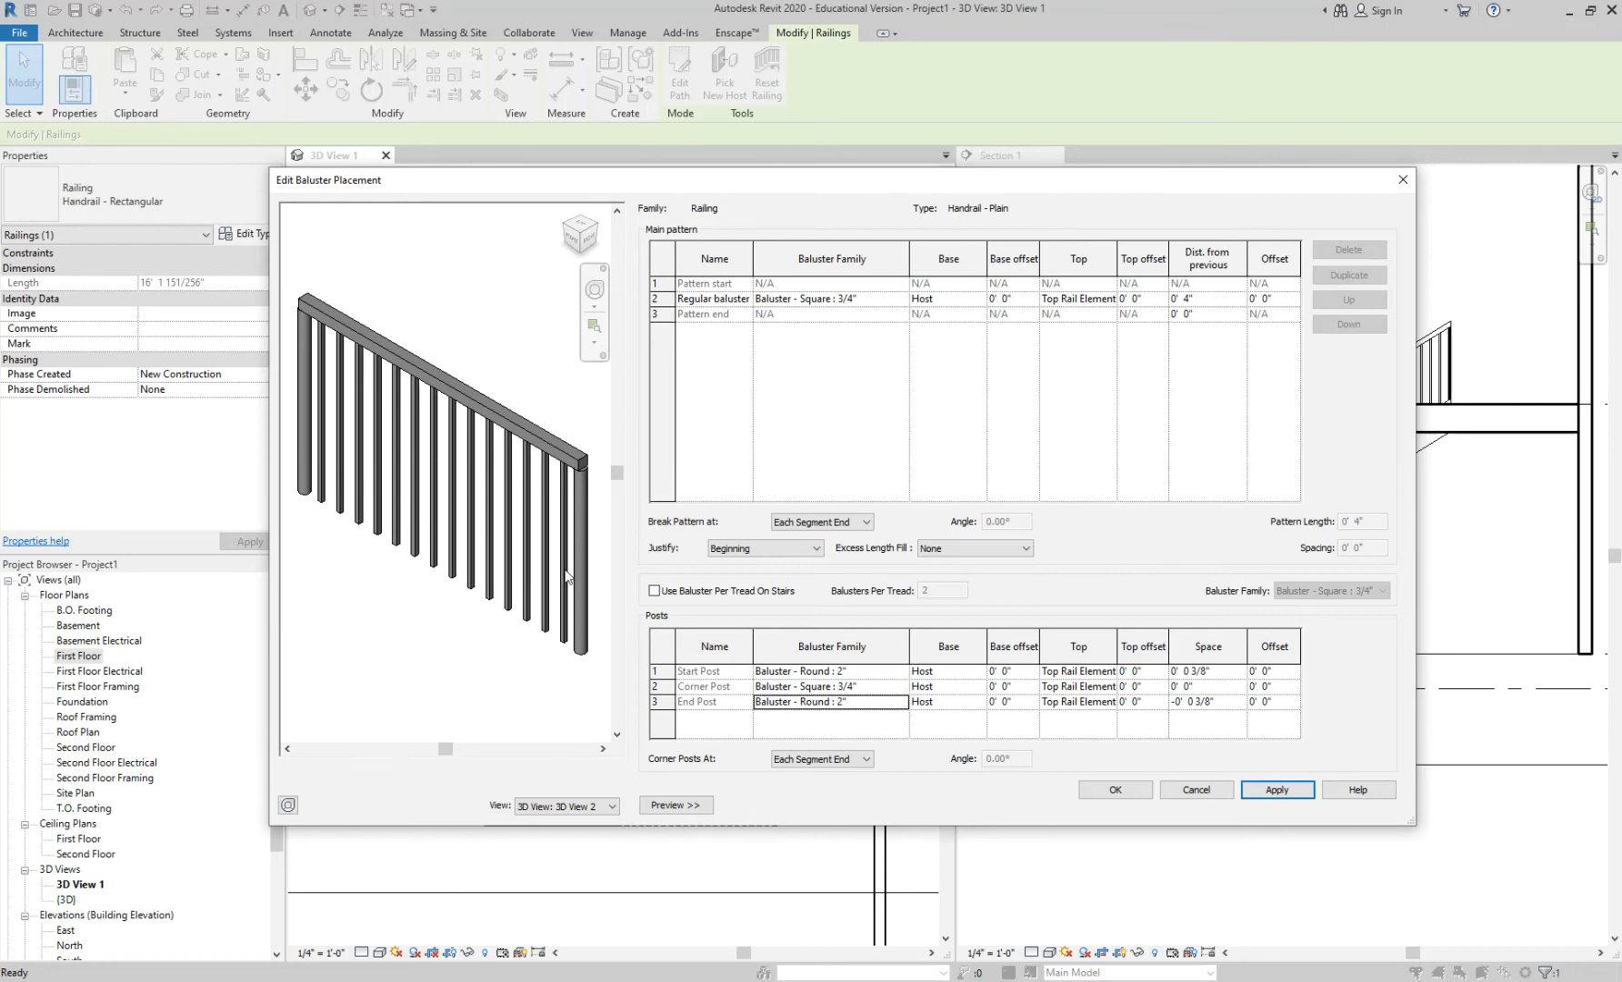
Step: Set the baluster family of the end, corner and start posts to None and apply the change
click(865, 705)
click(901, 701)
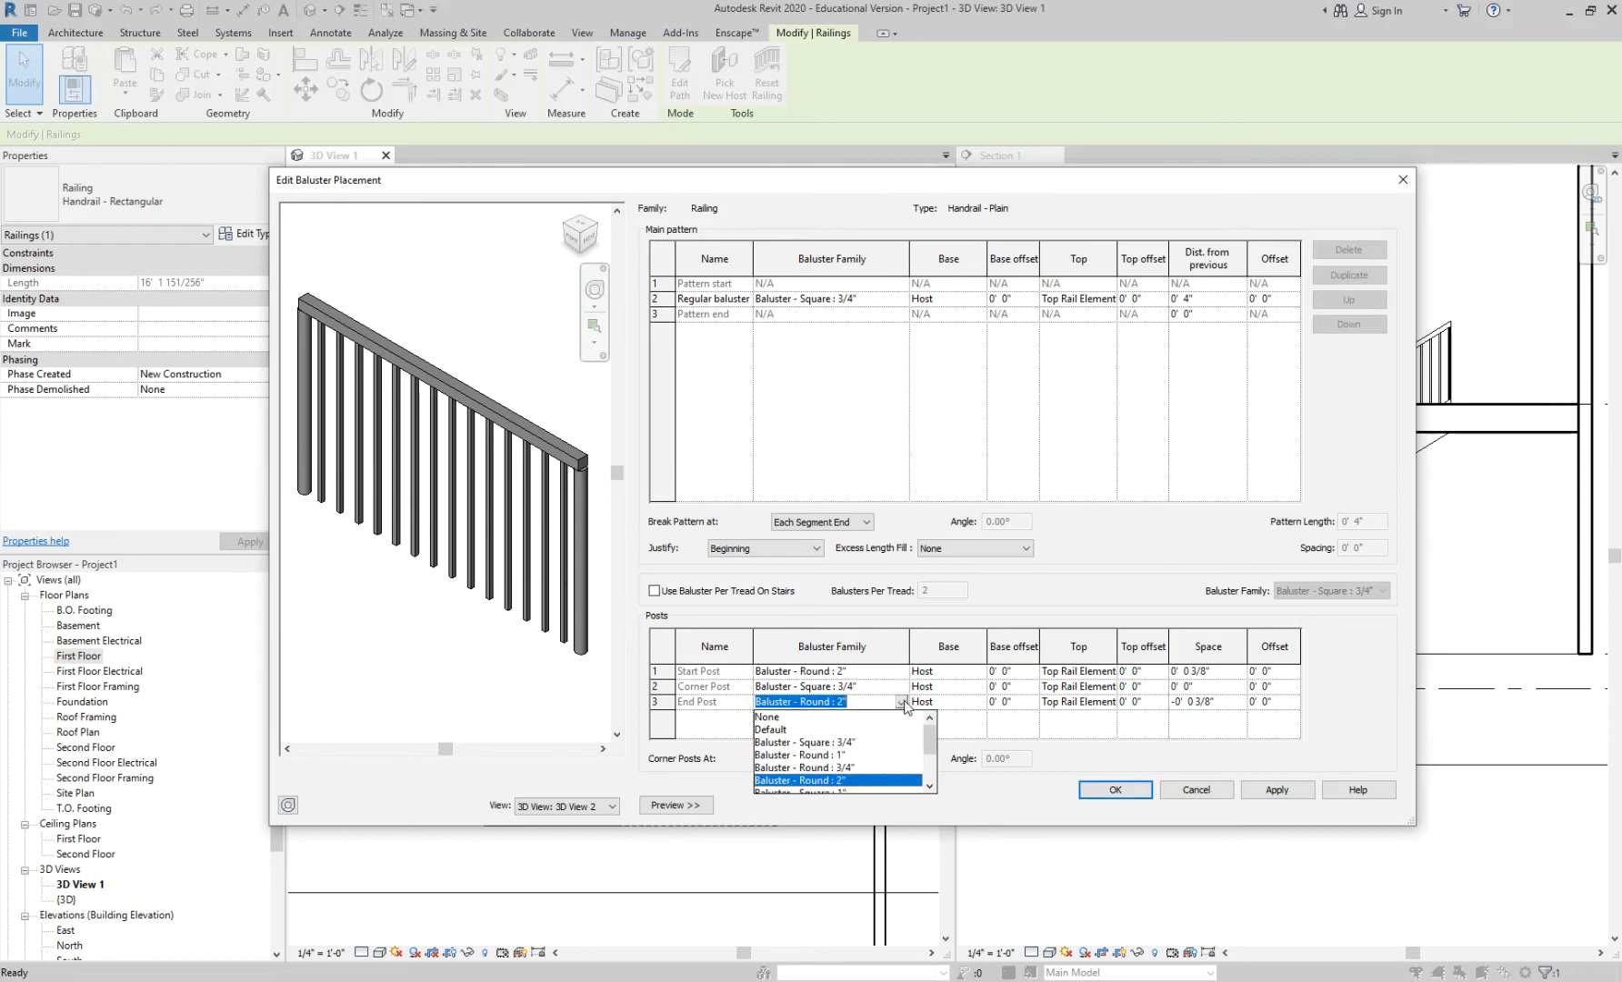
scroll(871, 750, down, 2)
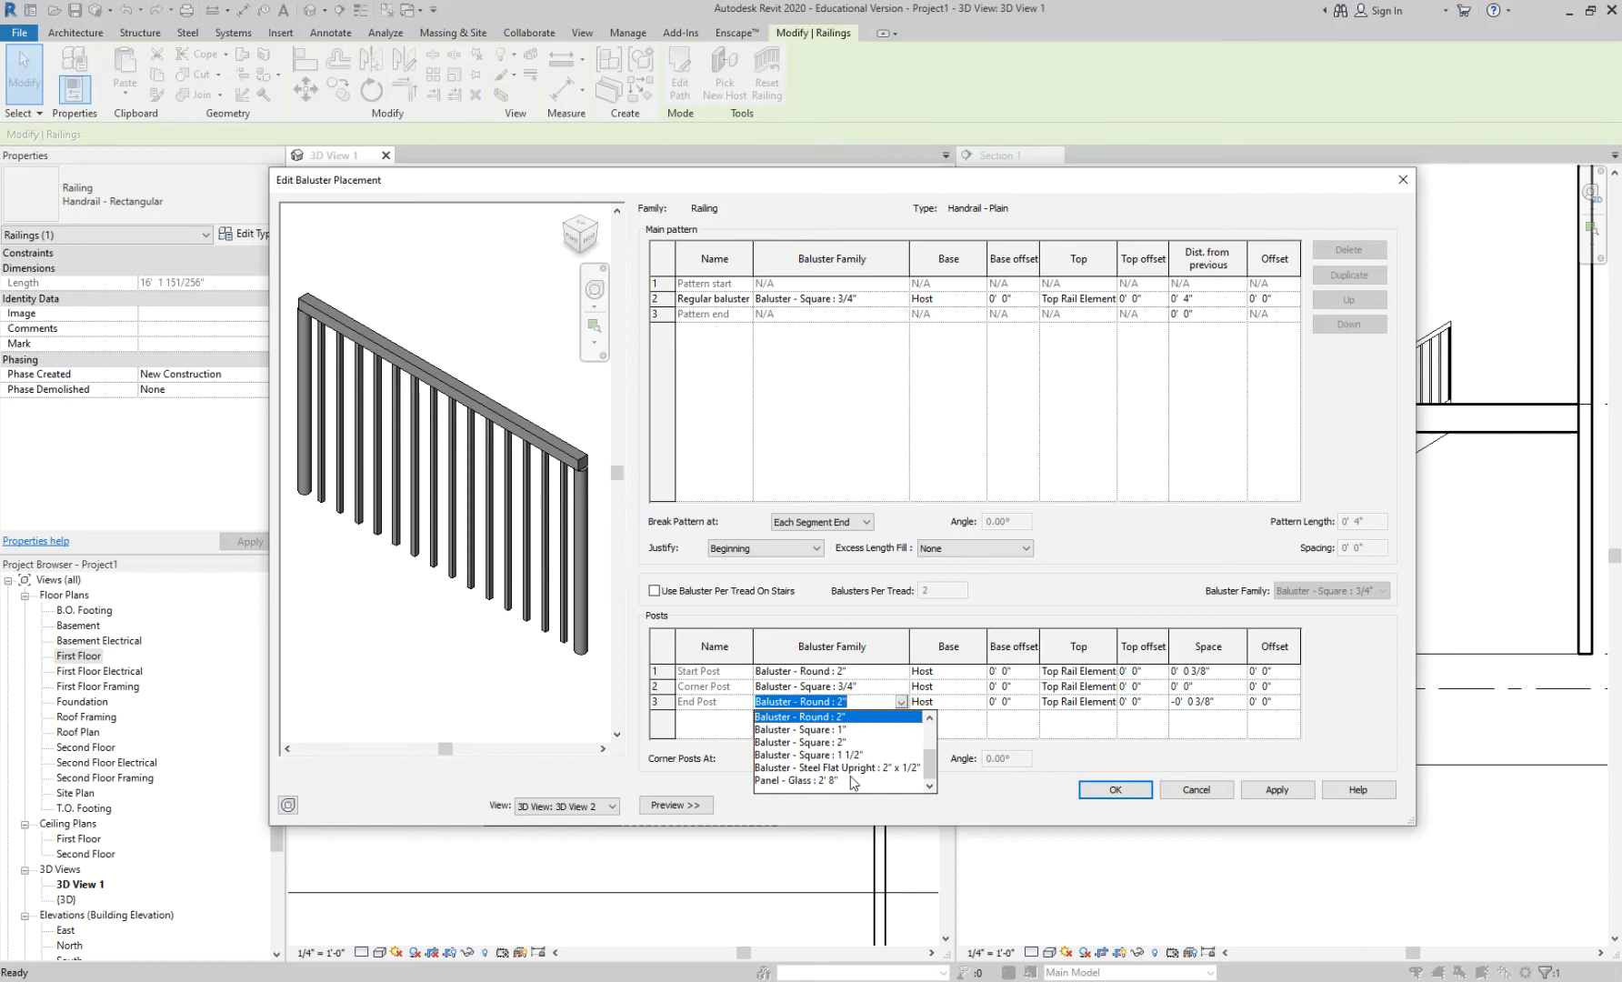
scroll(850, 775, up, 2)
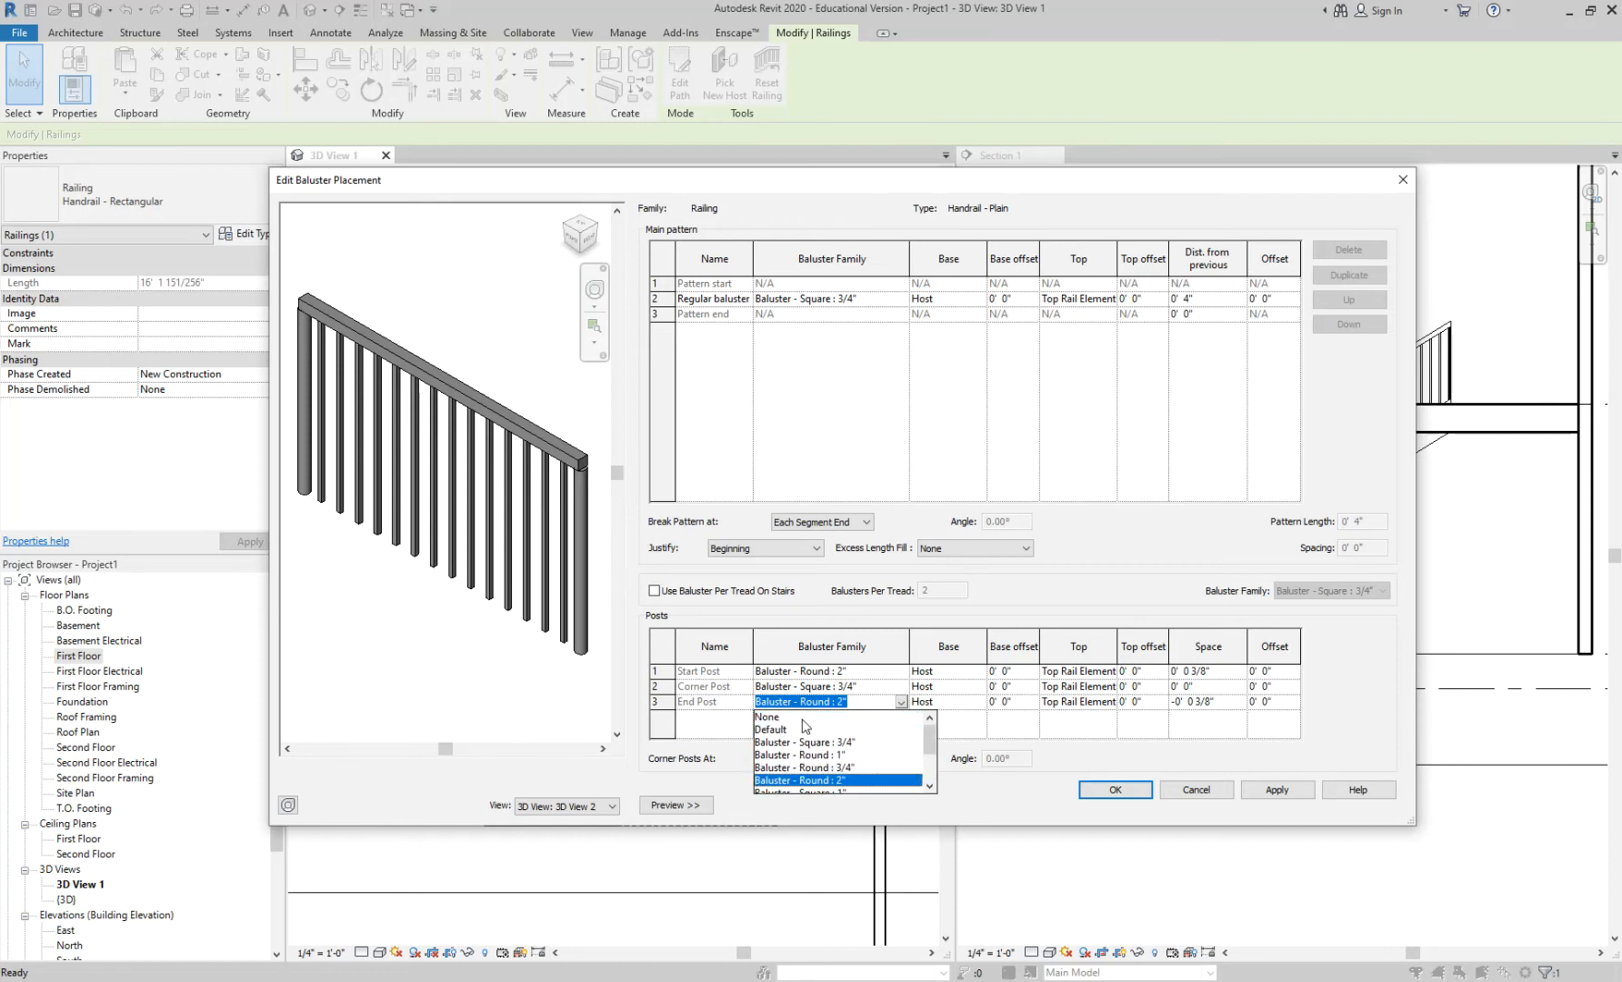
click(802, 717)
click(882, 688)
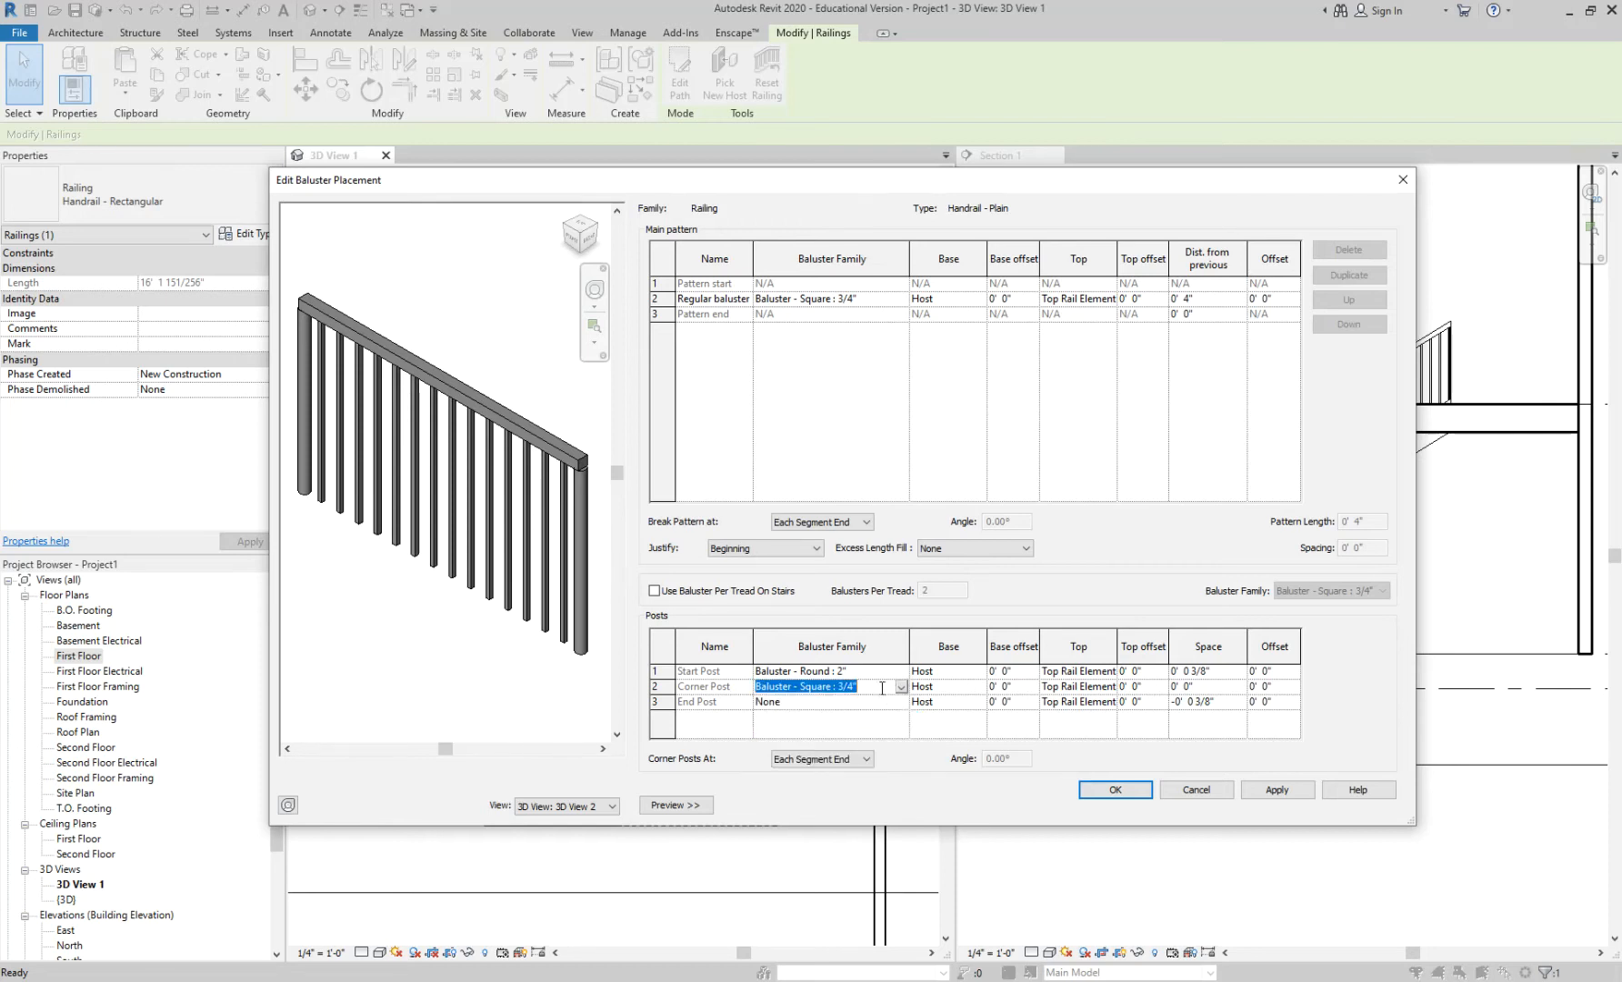
click(901, 686)
click(873, 699)
click(886, 671)
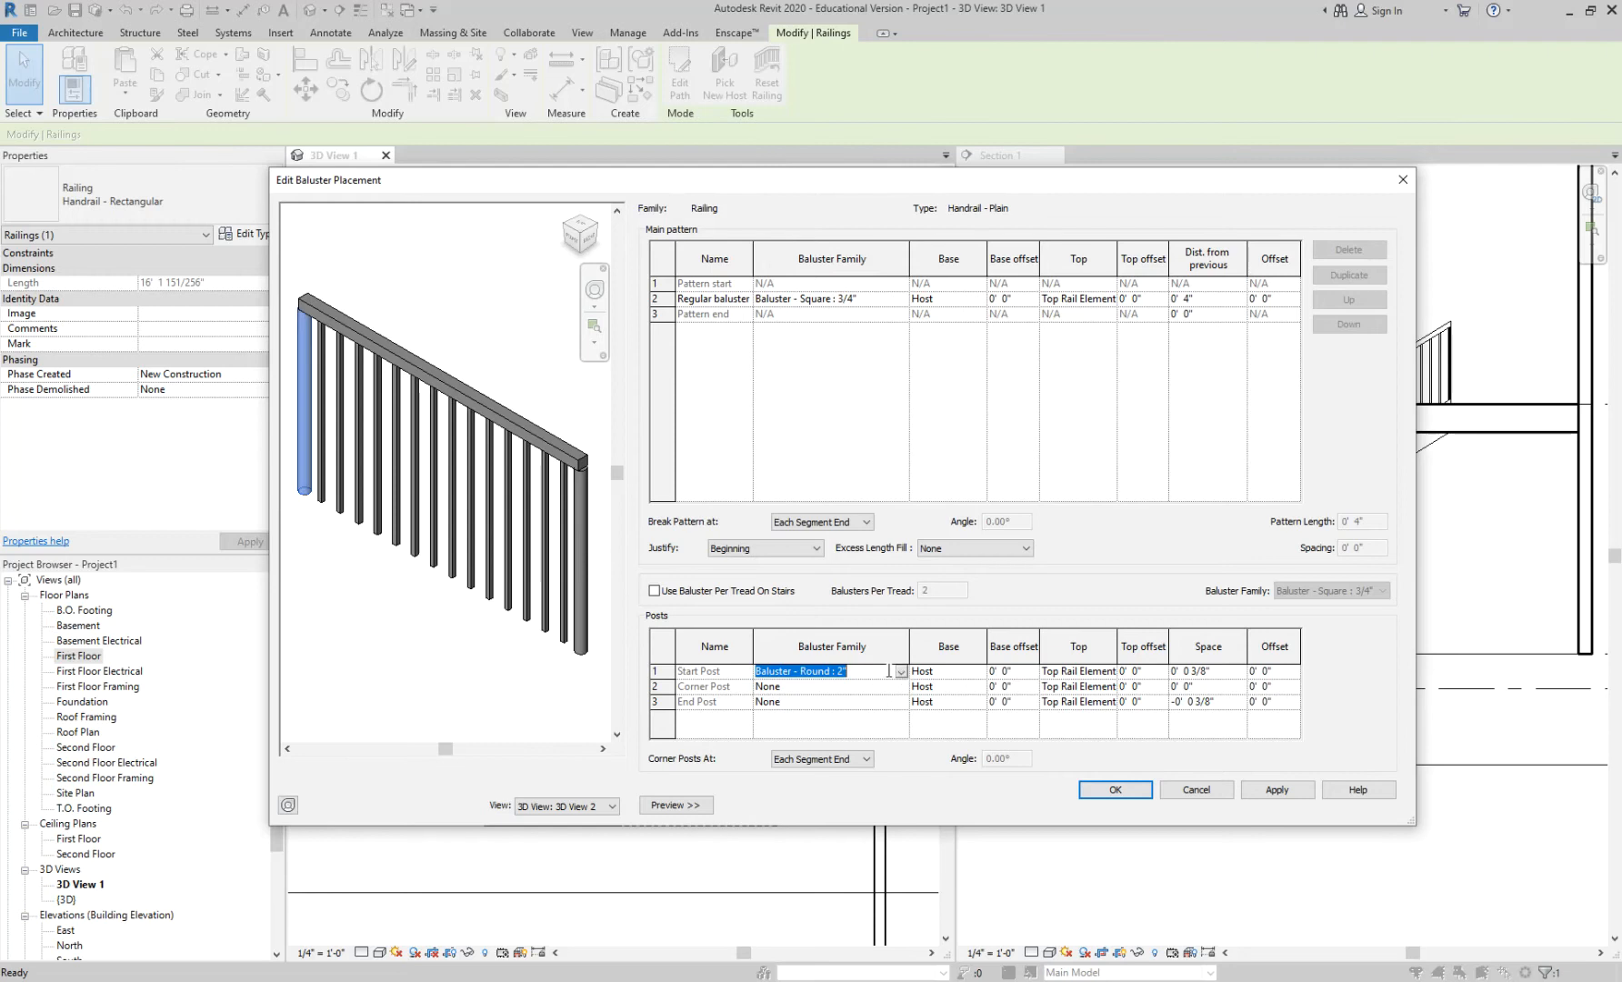
click(901, 671)
click(873, 686)
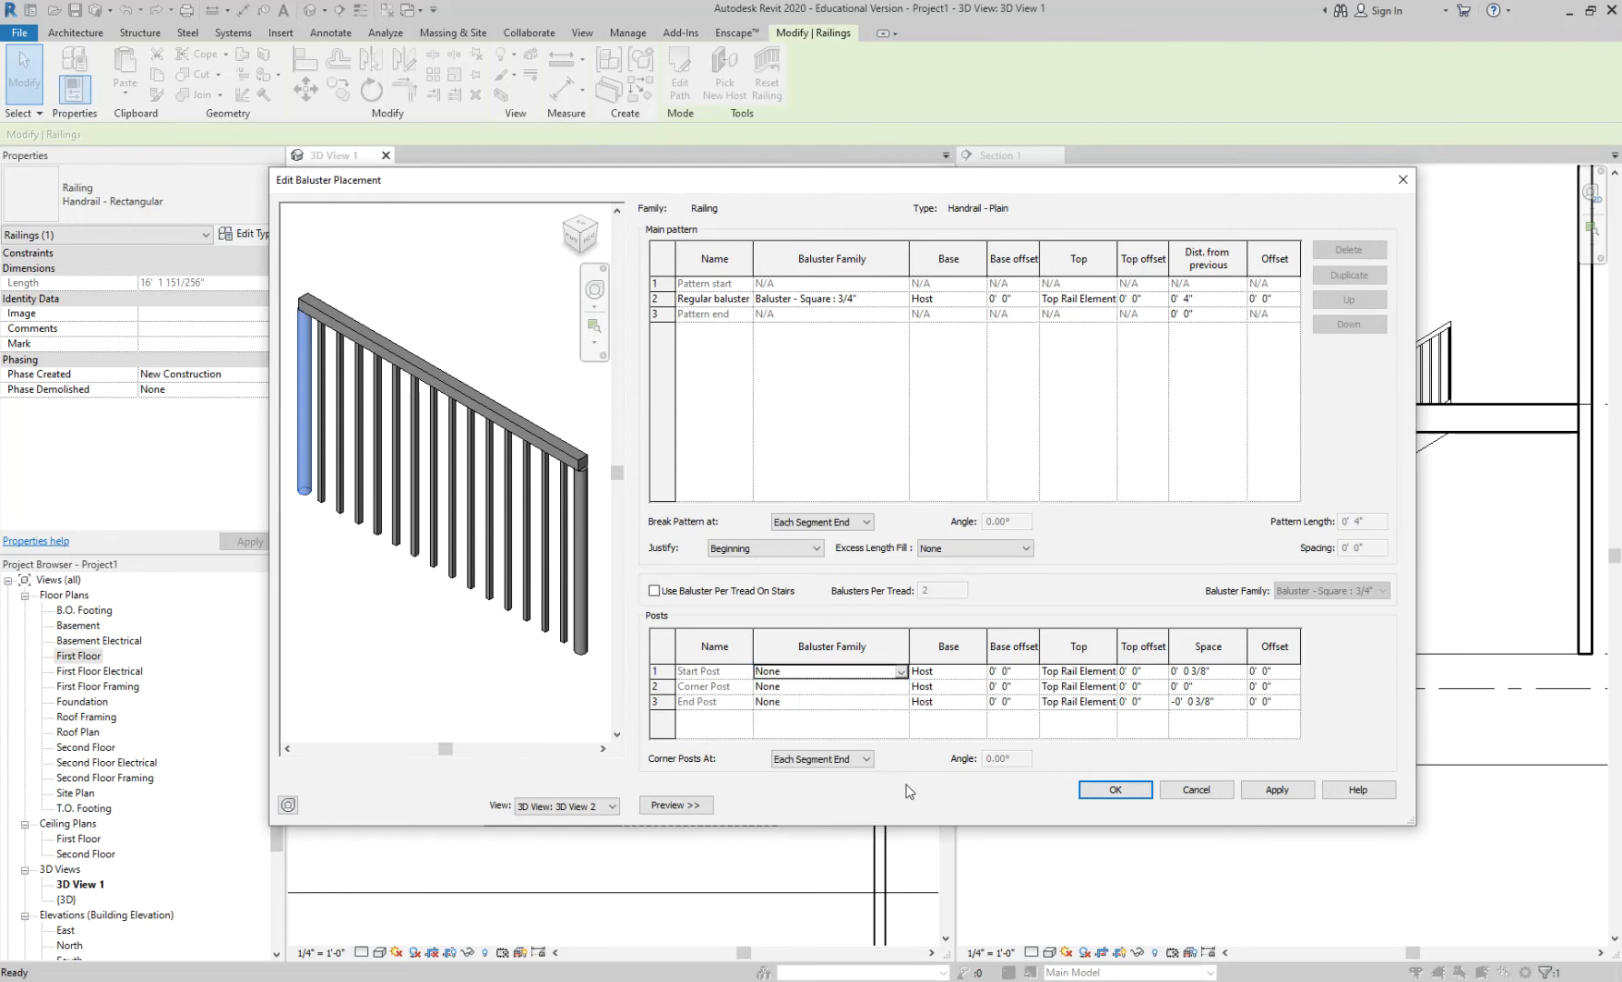
click(1268, 791)
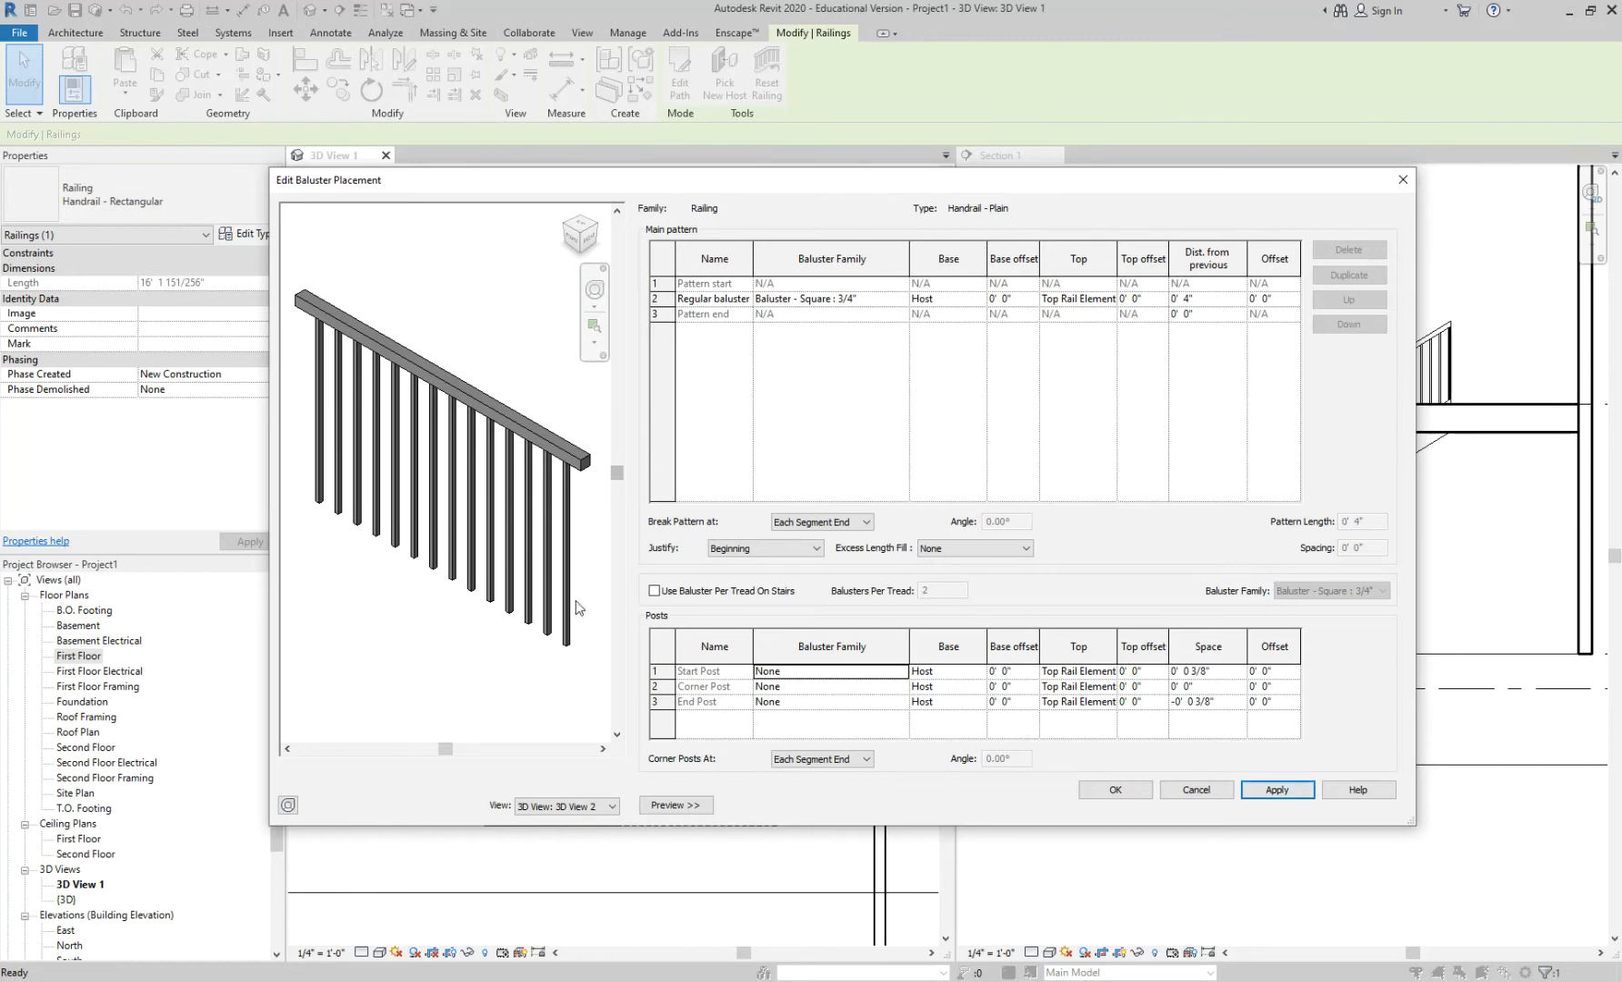
Step: Set the regular baluster's family in the main pattern to None
click(895, 299)
click(901, 300)
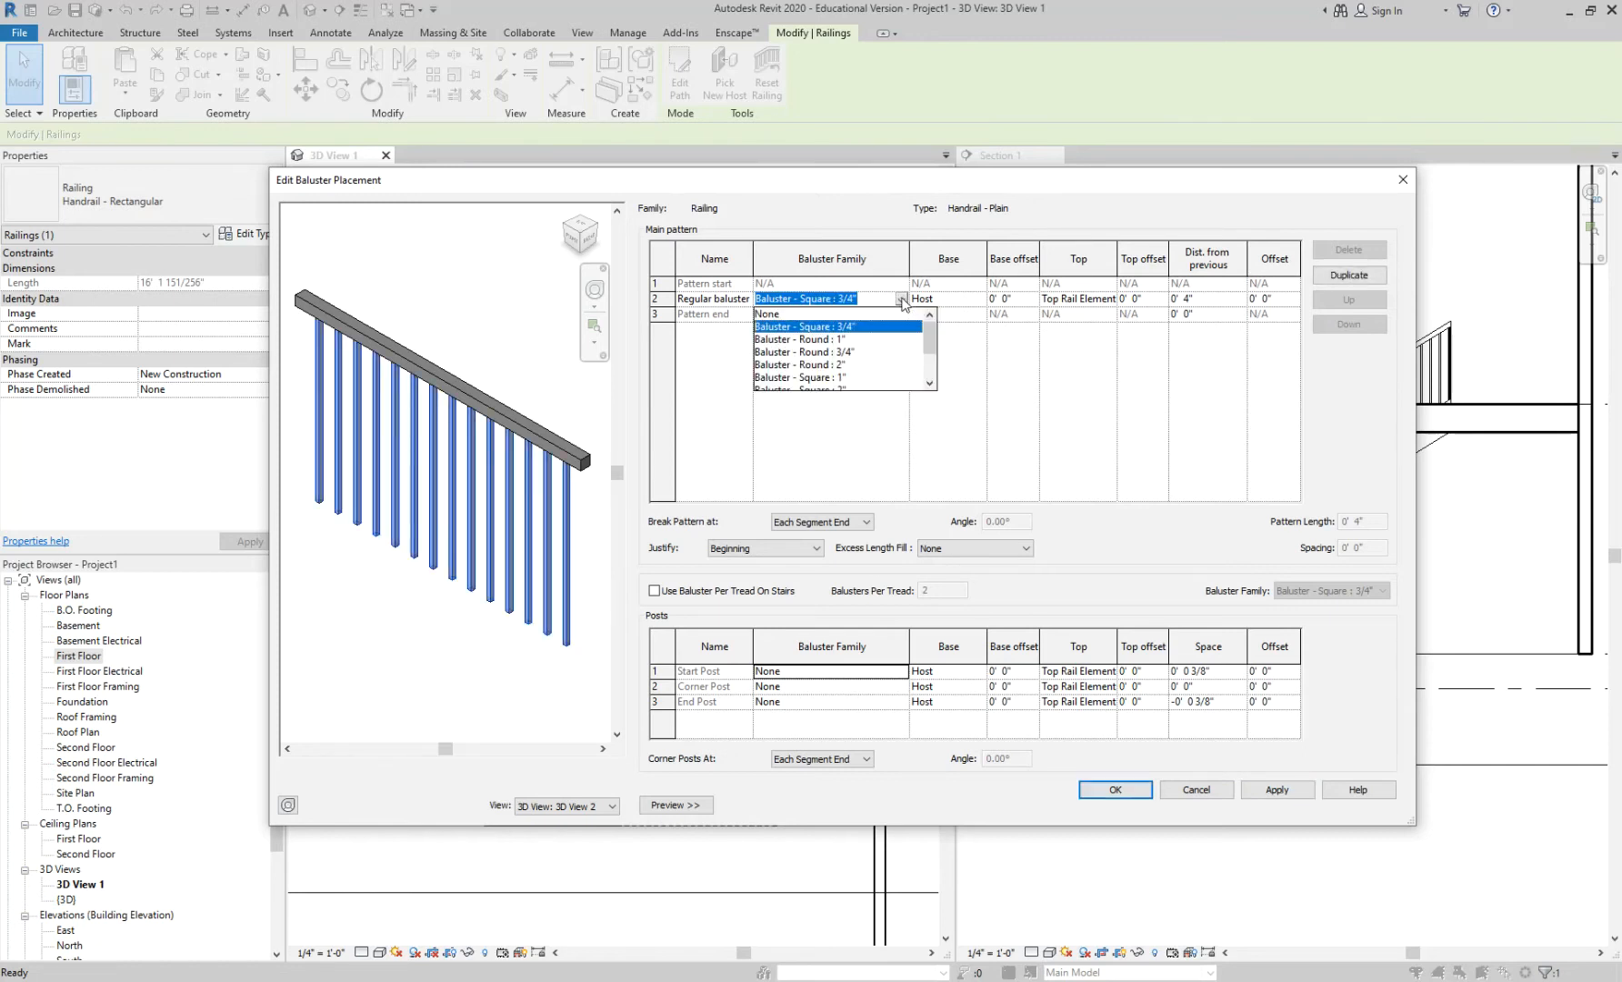
click(818, 314)
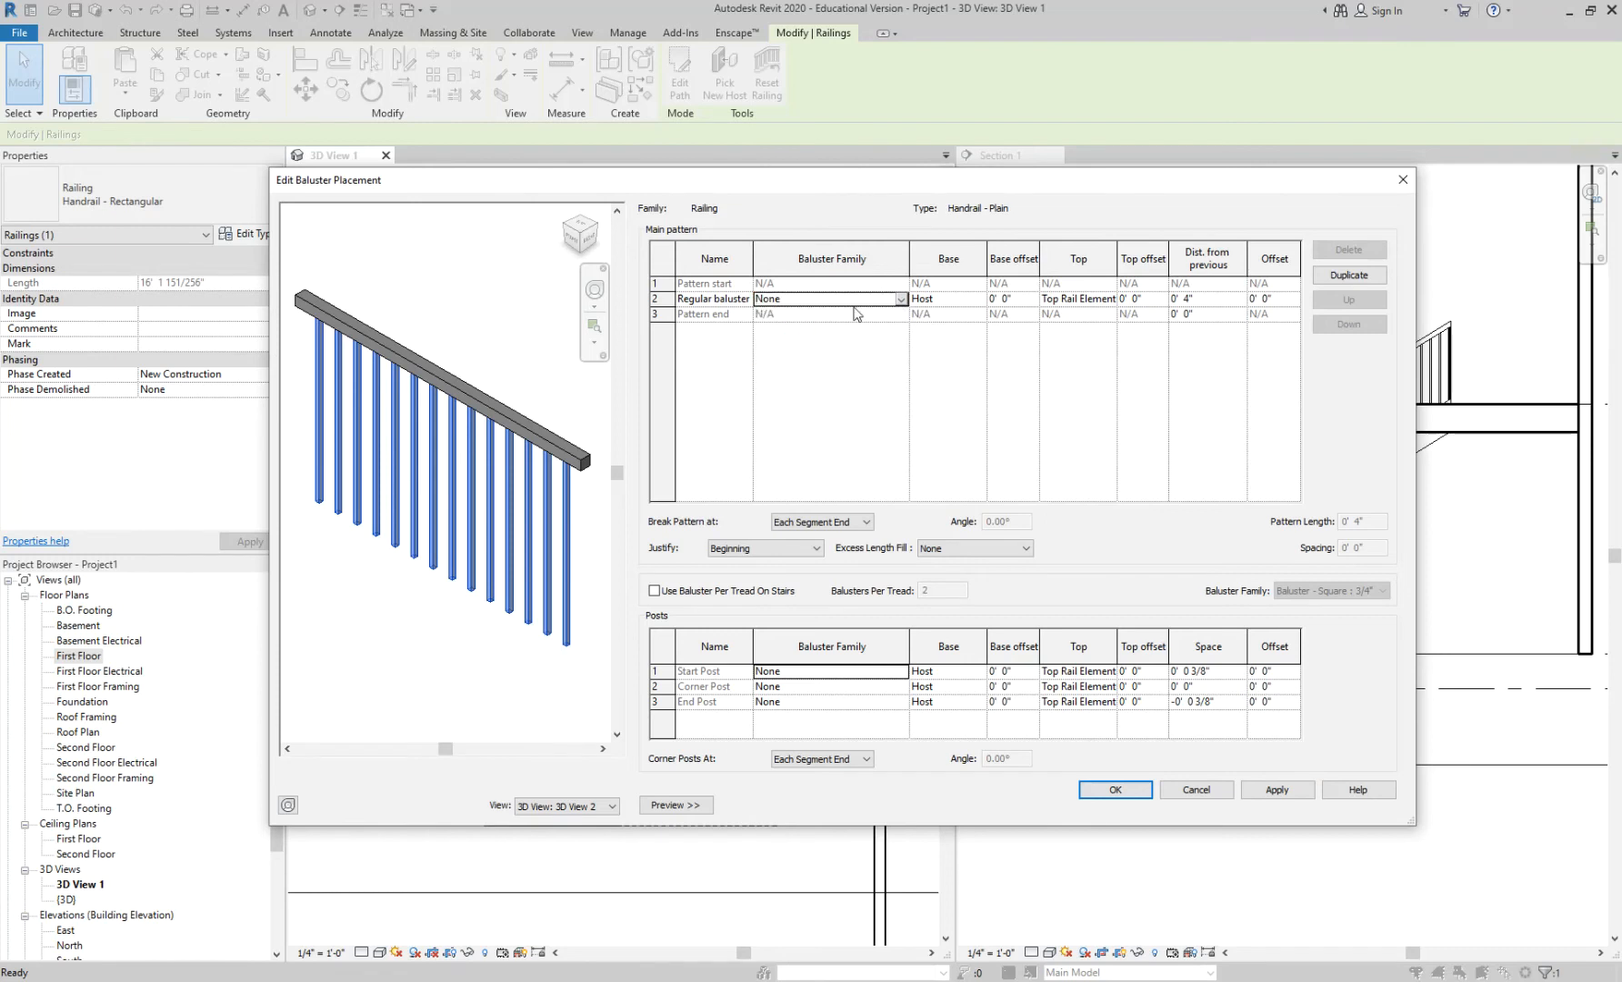
Step: Apply the baluster placement changes and accept the Handrail - Plain type for the wall-side railing
click(1254, 791)
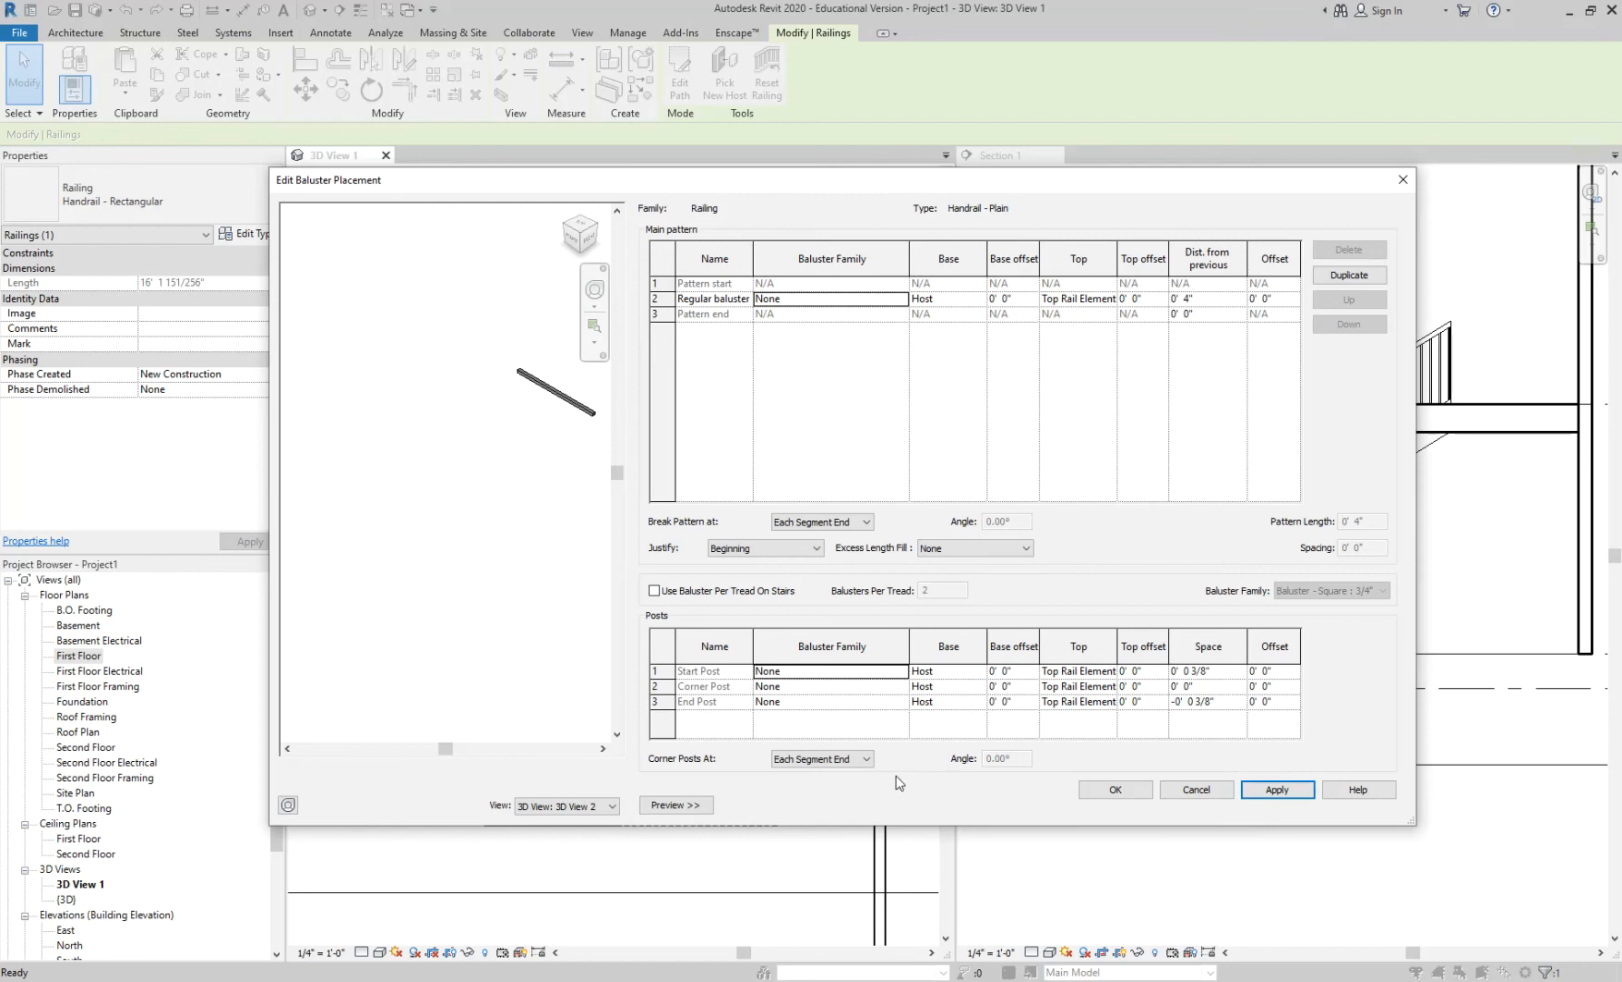
scroll(590, 414, up, 4)
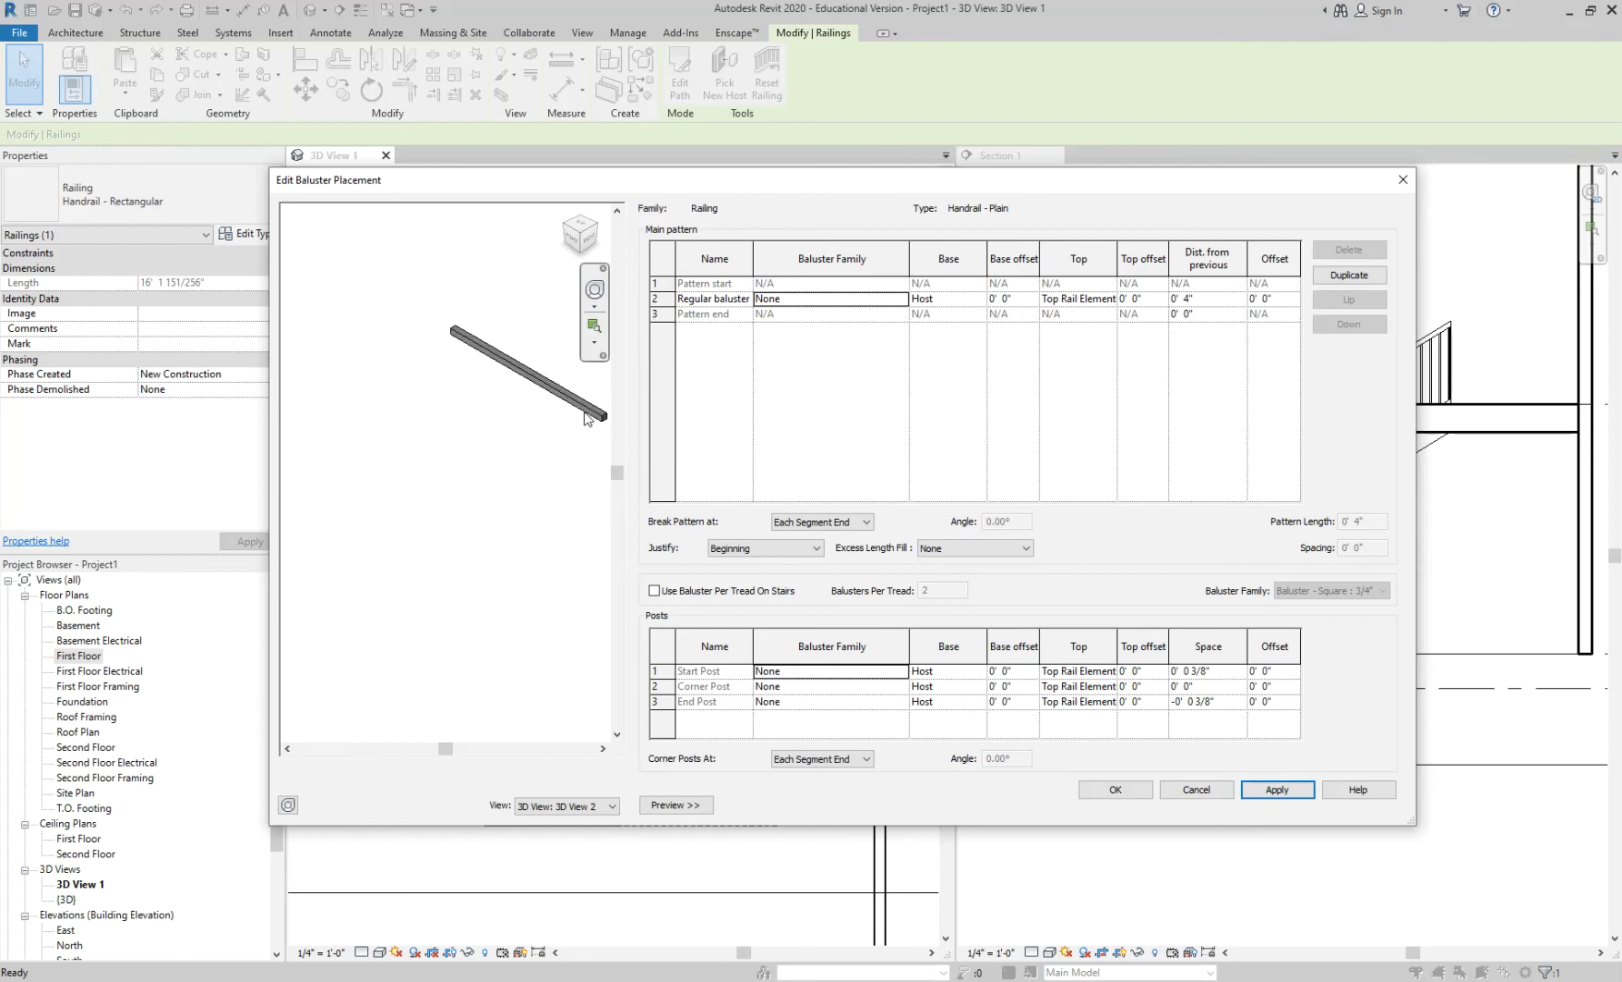
scroll(391, 424, down, 3)
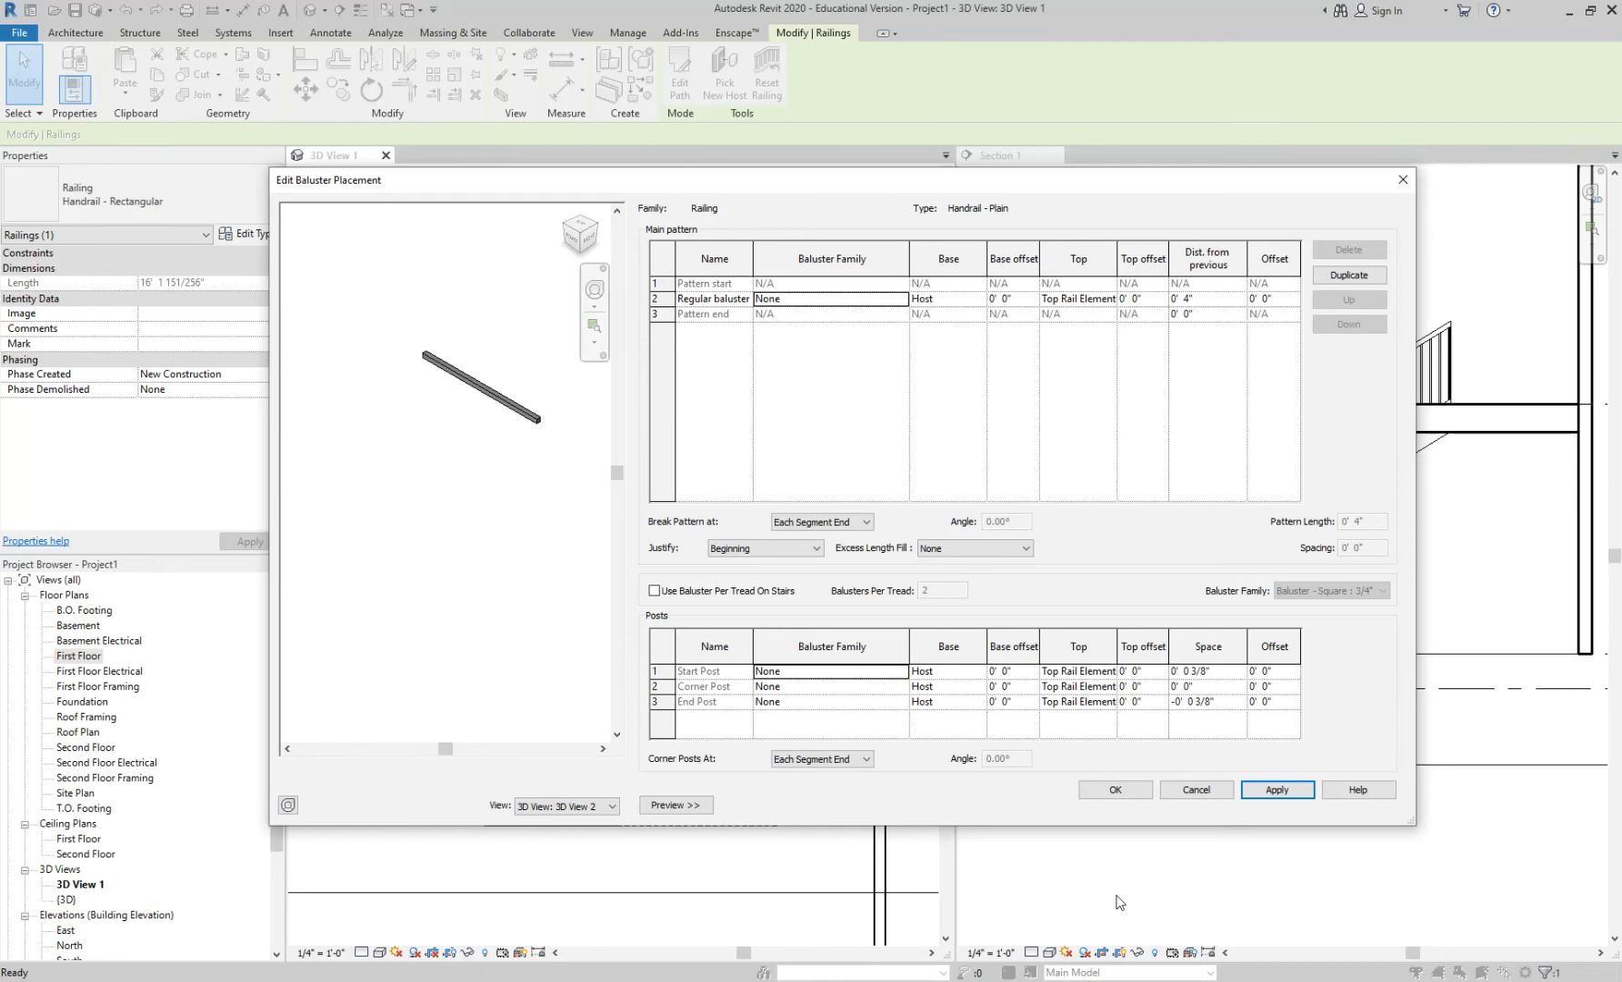
click(1135, 794)
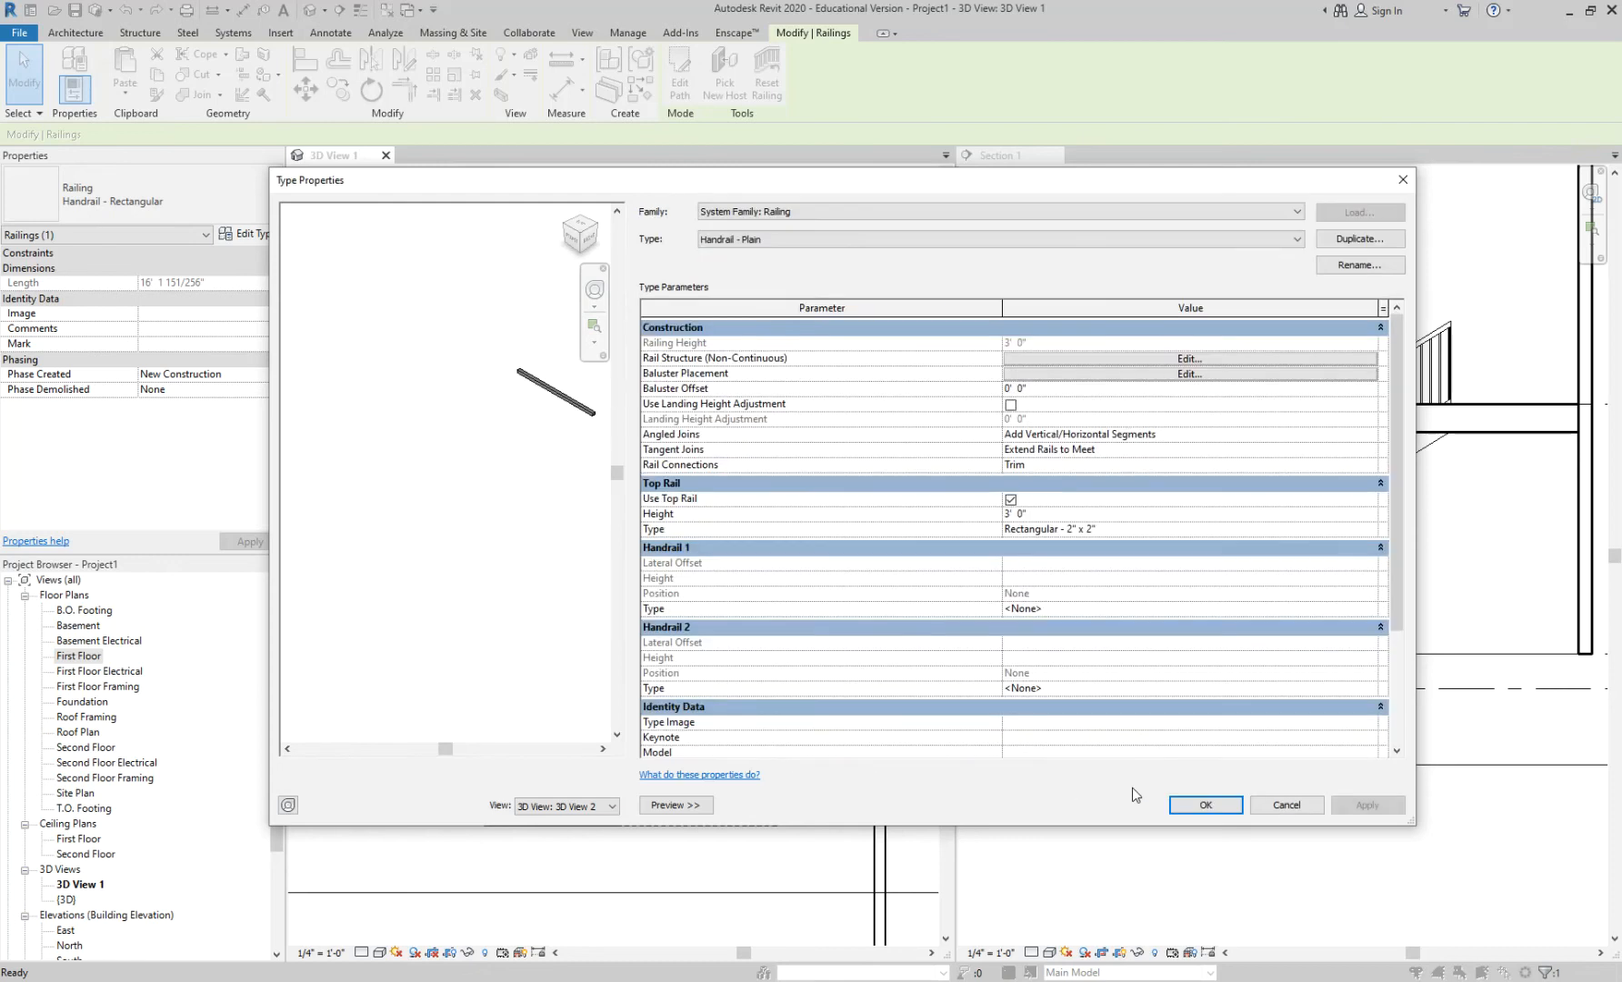
click(1204, 804)
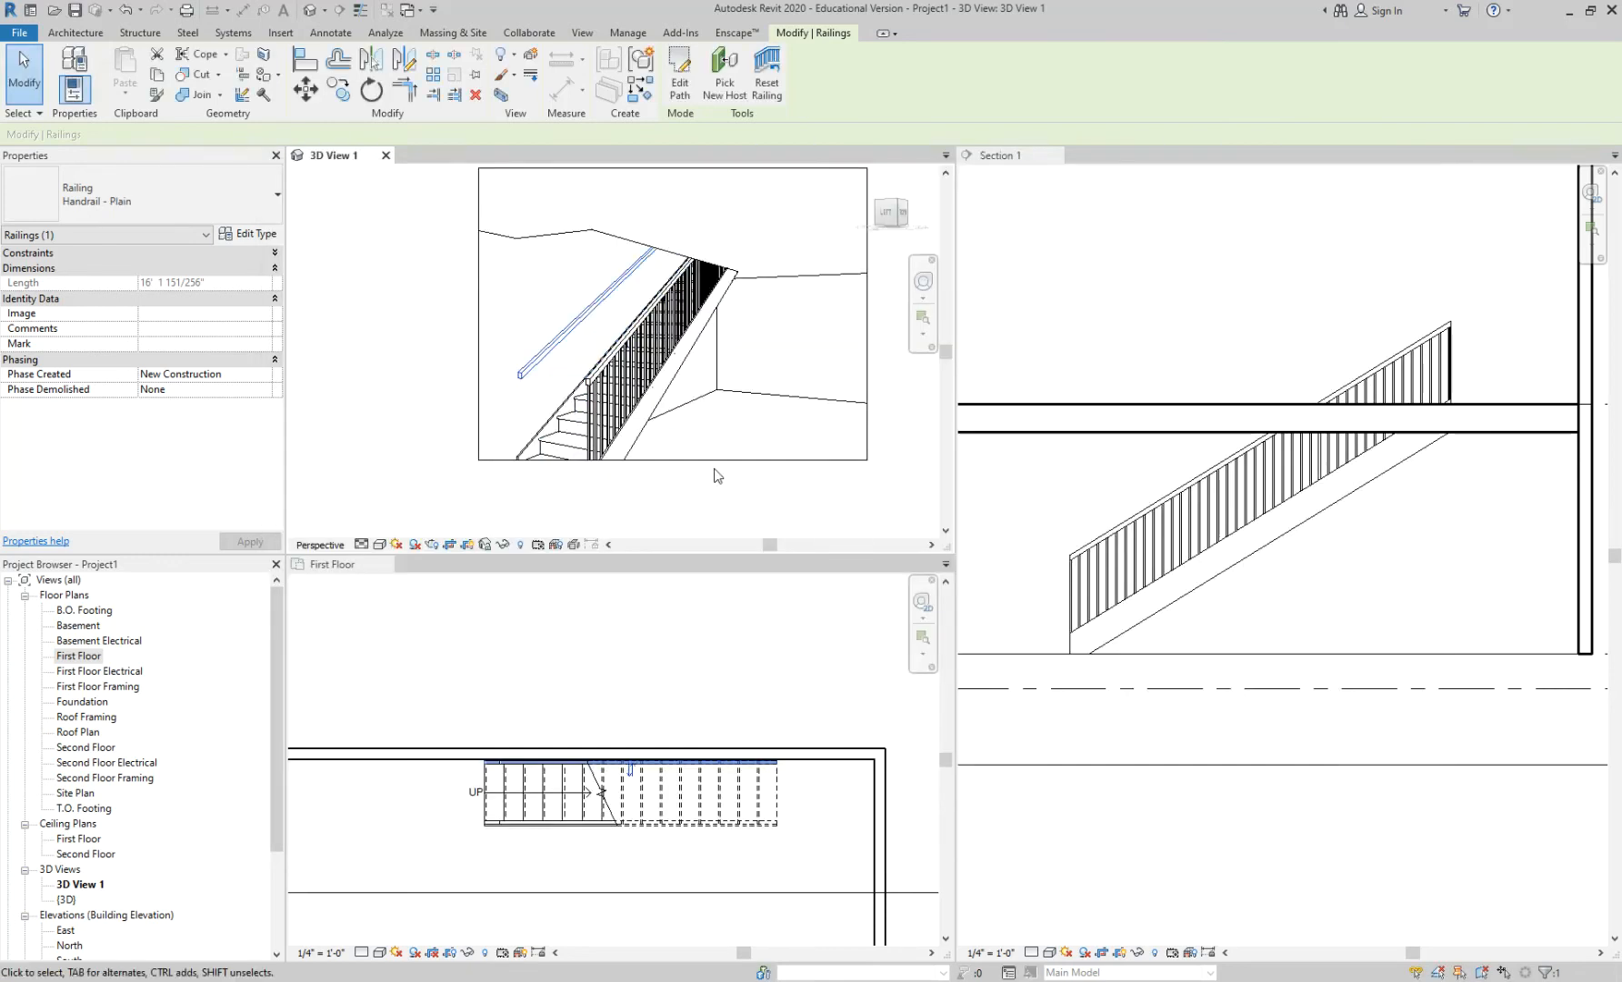
click(766, 455)
scroll(412, 277, up, 4)
click(668, 460)
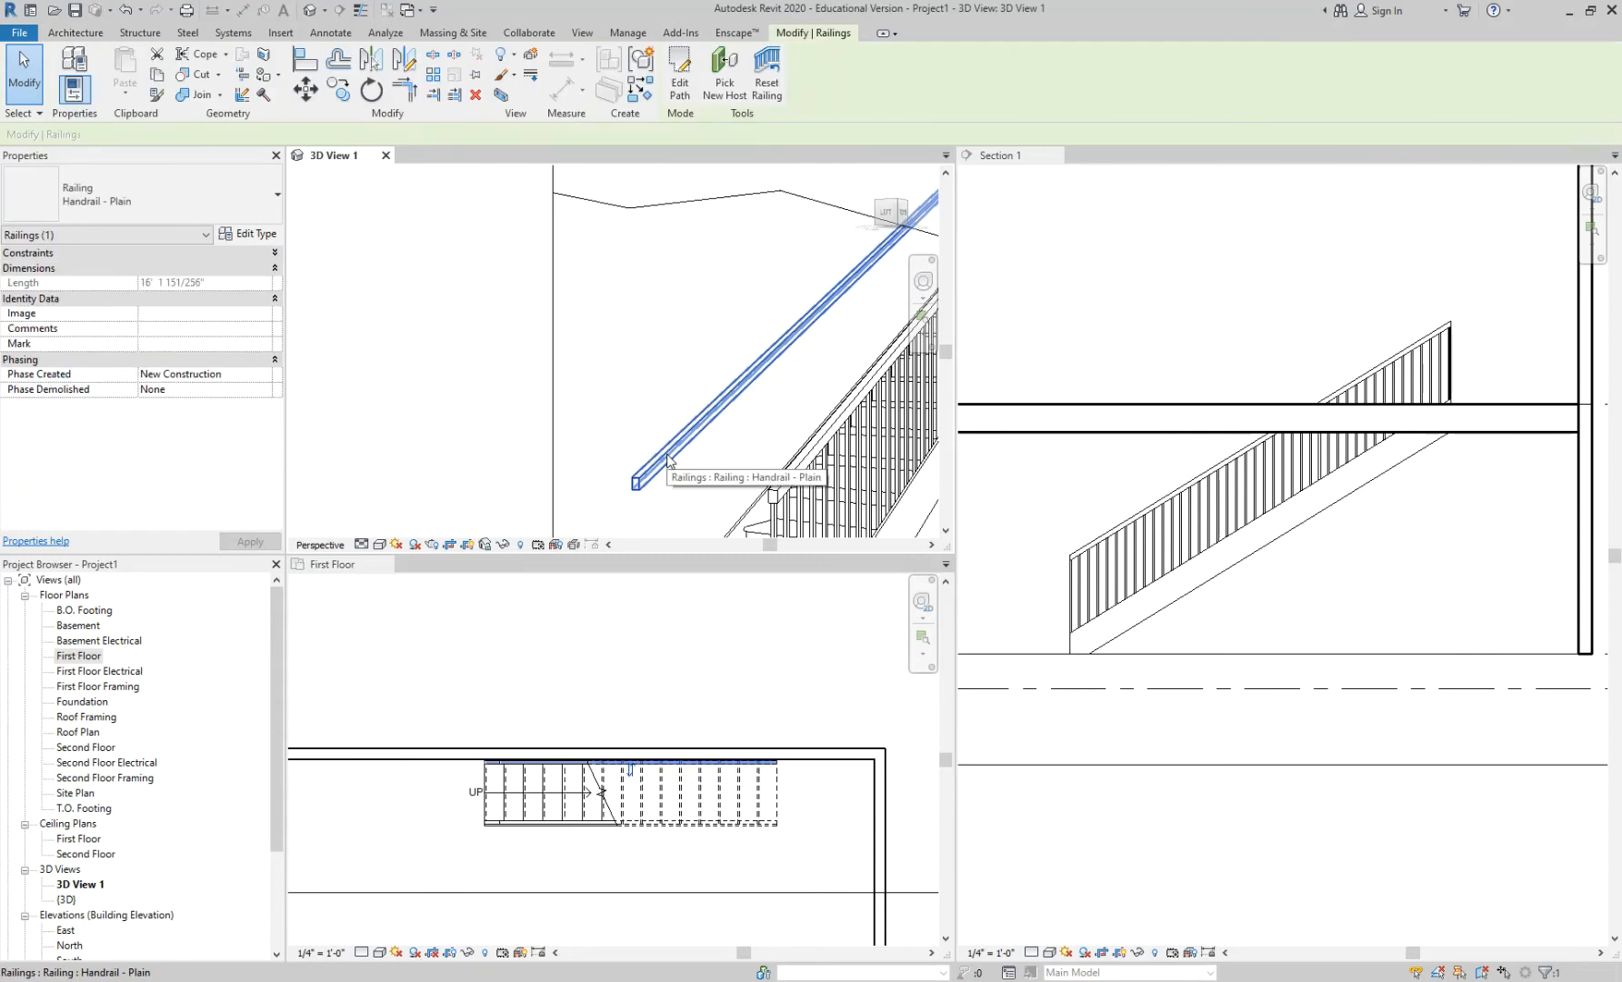
Step: Duplicate the open-side stair railing's type as Handrail - Plain 2
scroll(662, 351, down, 2)
click(796, 385)
scroll(741, 315, up, 3)
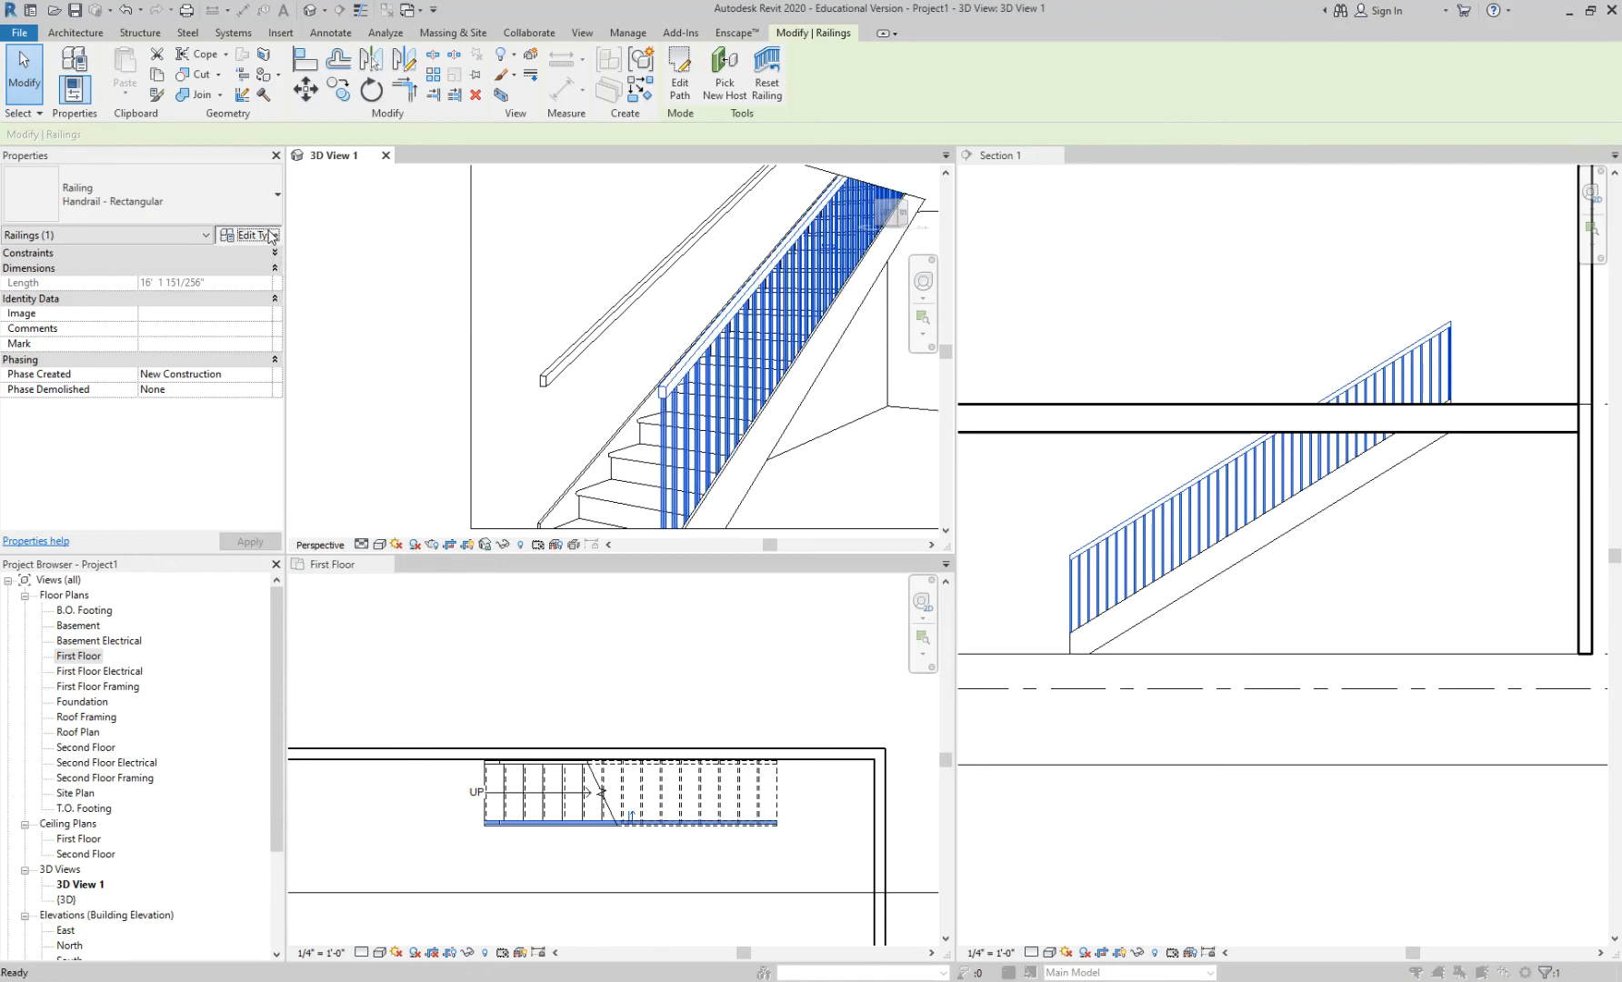
click(270, 235)
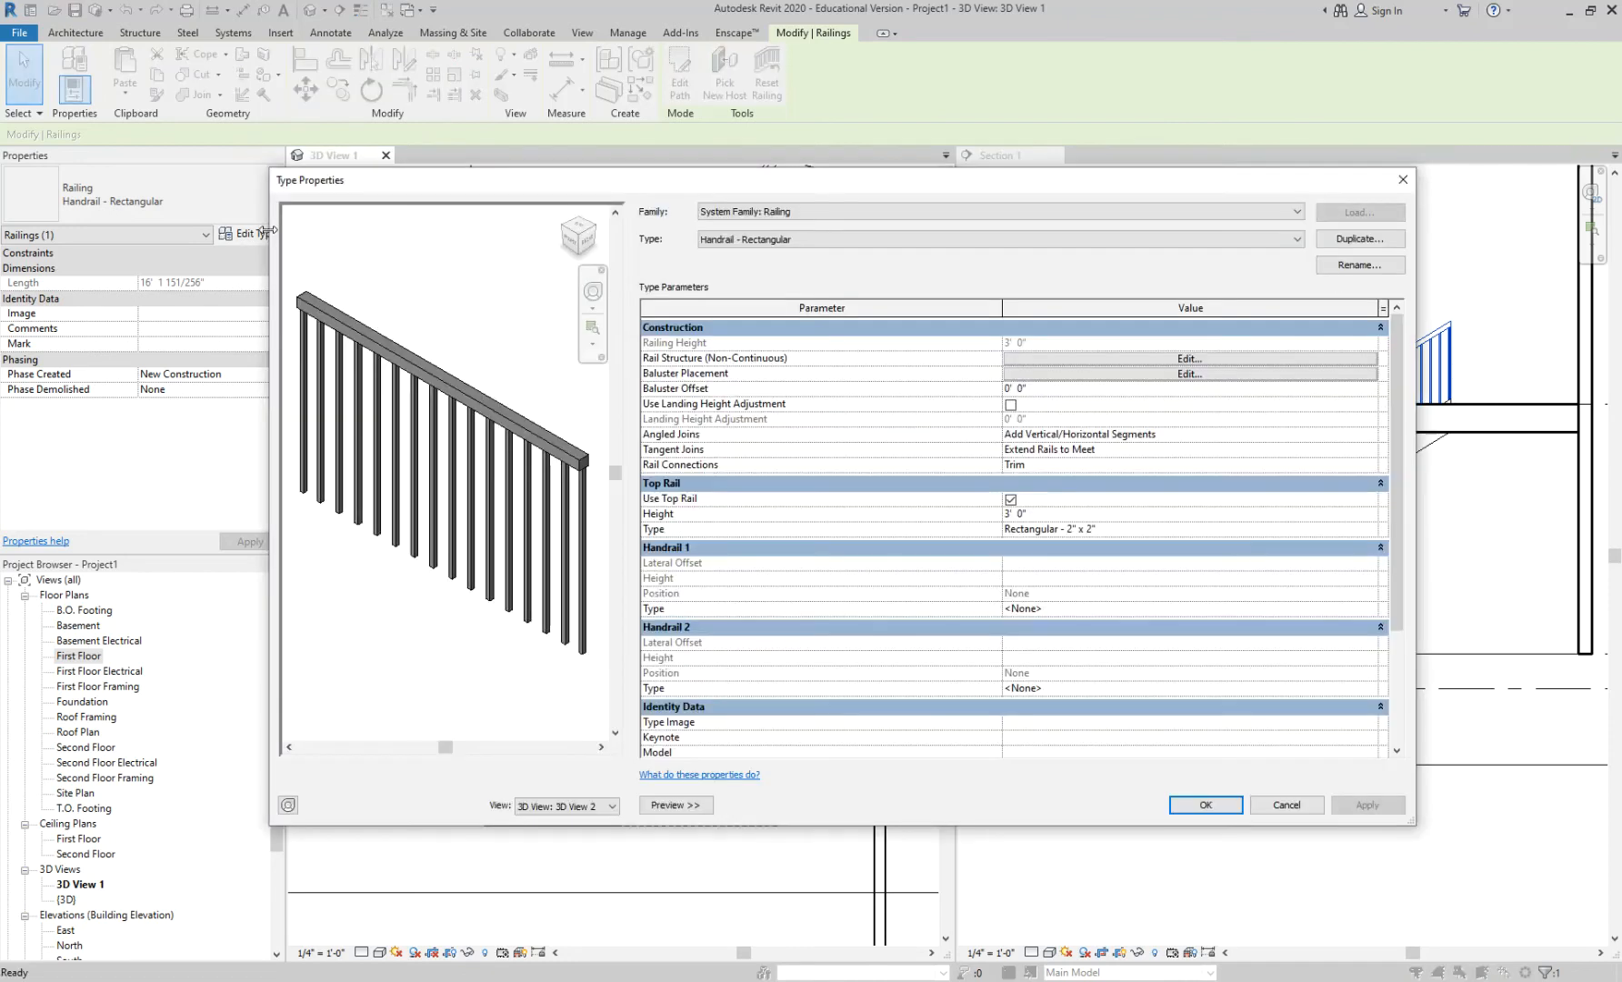
click(1343, 239)
drag(811, 491, 952, 492)
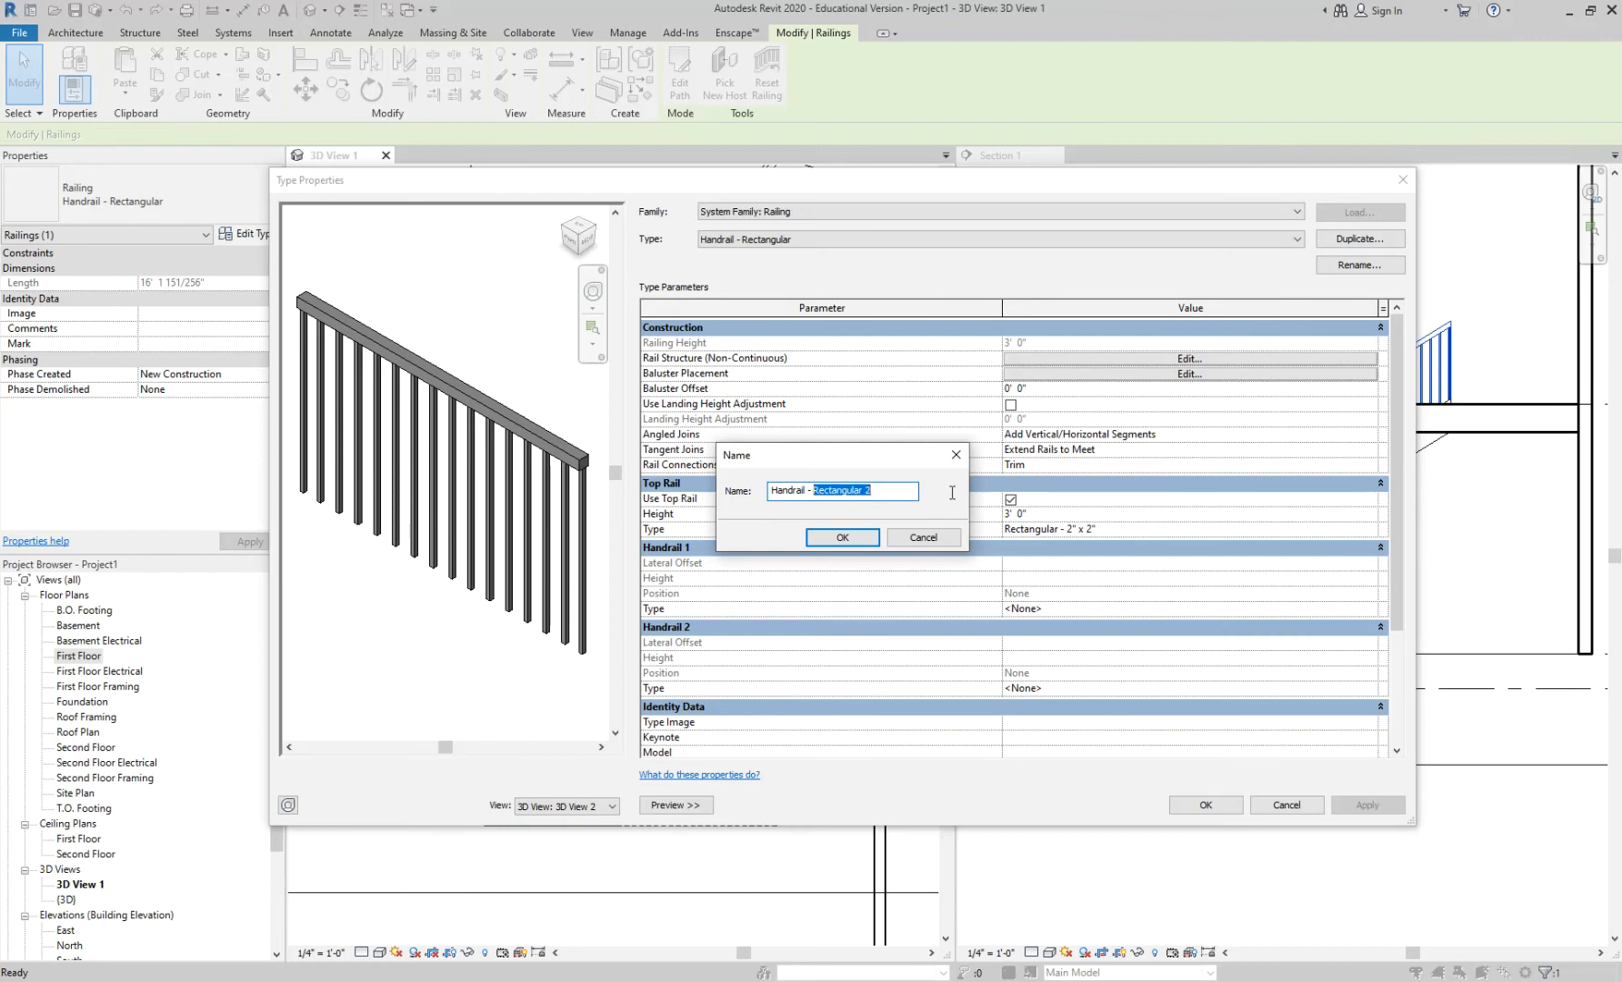
text(Plain)
click(864, 538)
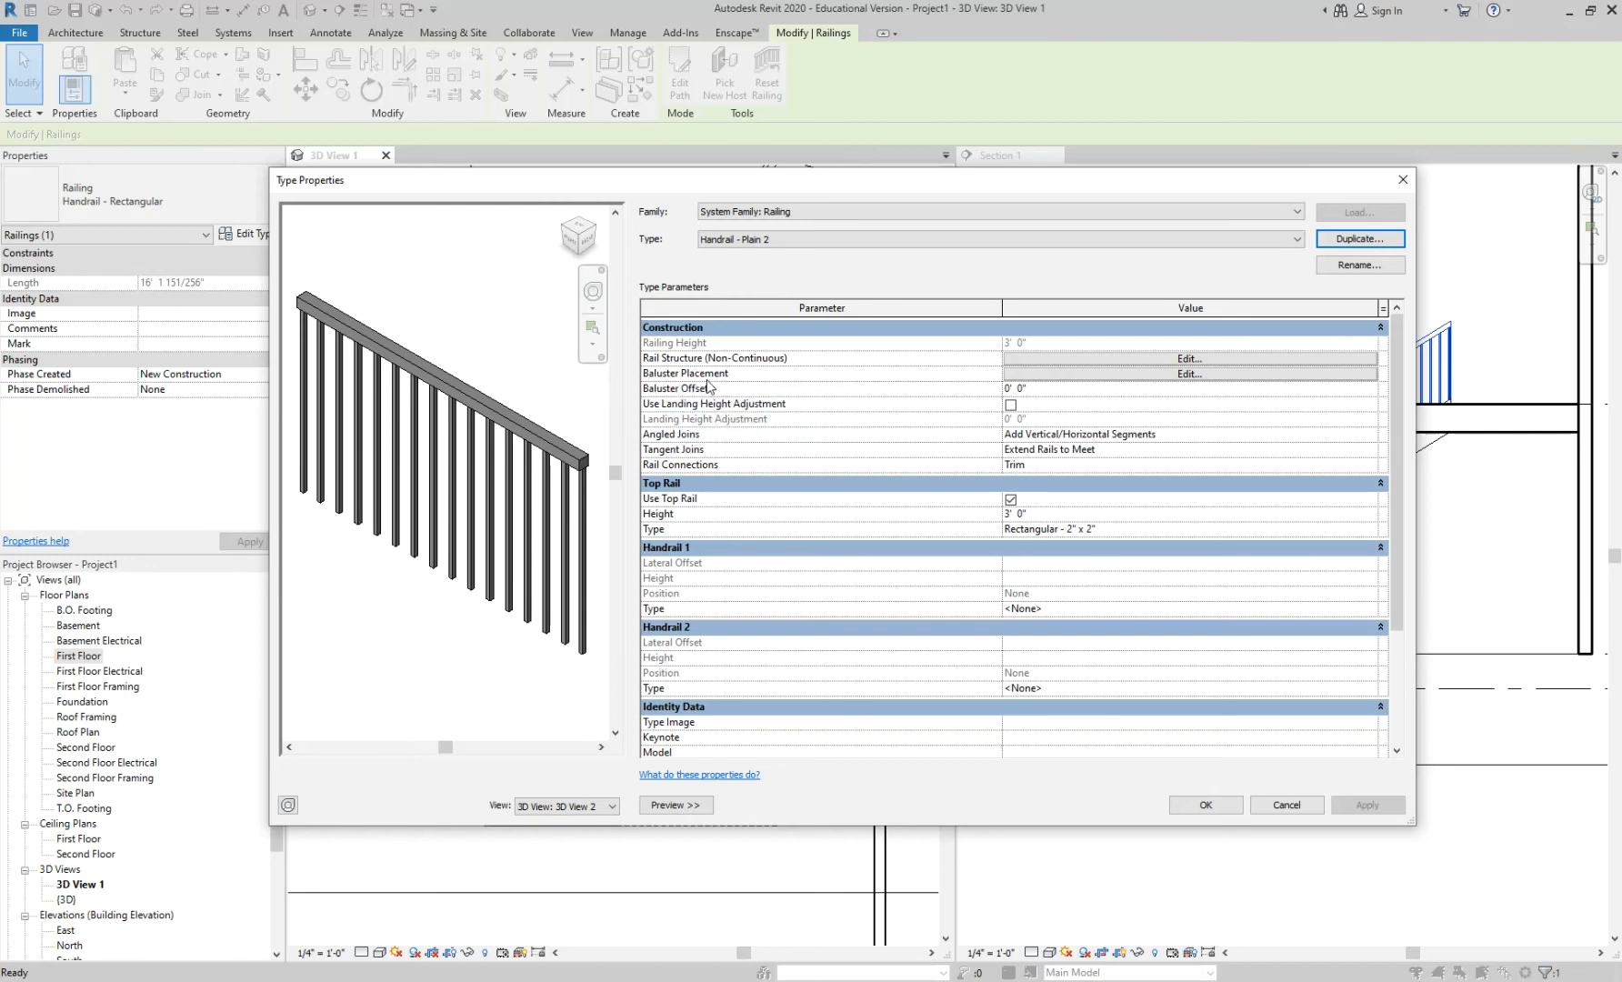
Step: In the new type's baluster placement, set the baluster family of the start, corner and end posts to None
click(1143, 373)
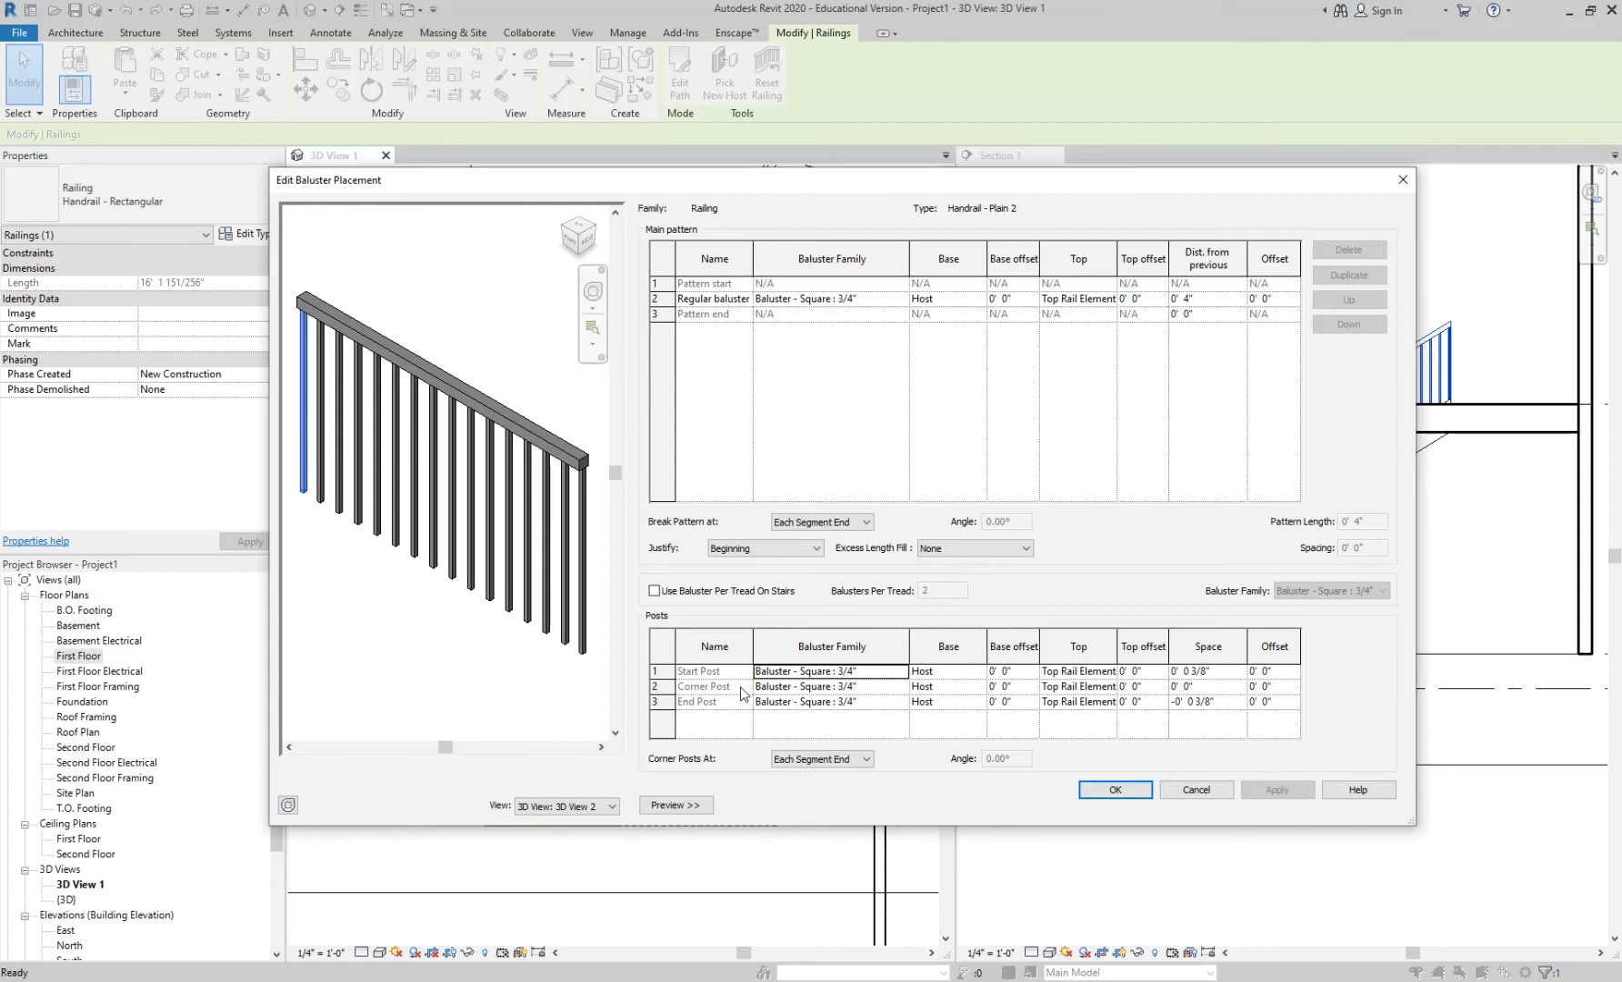
click(895, 673)
click(902, 672)
scroll(867, 689, down, 3)
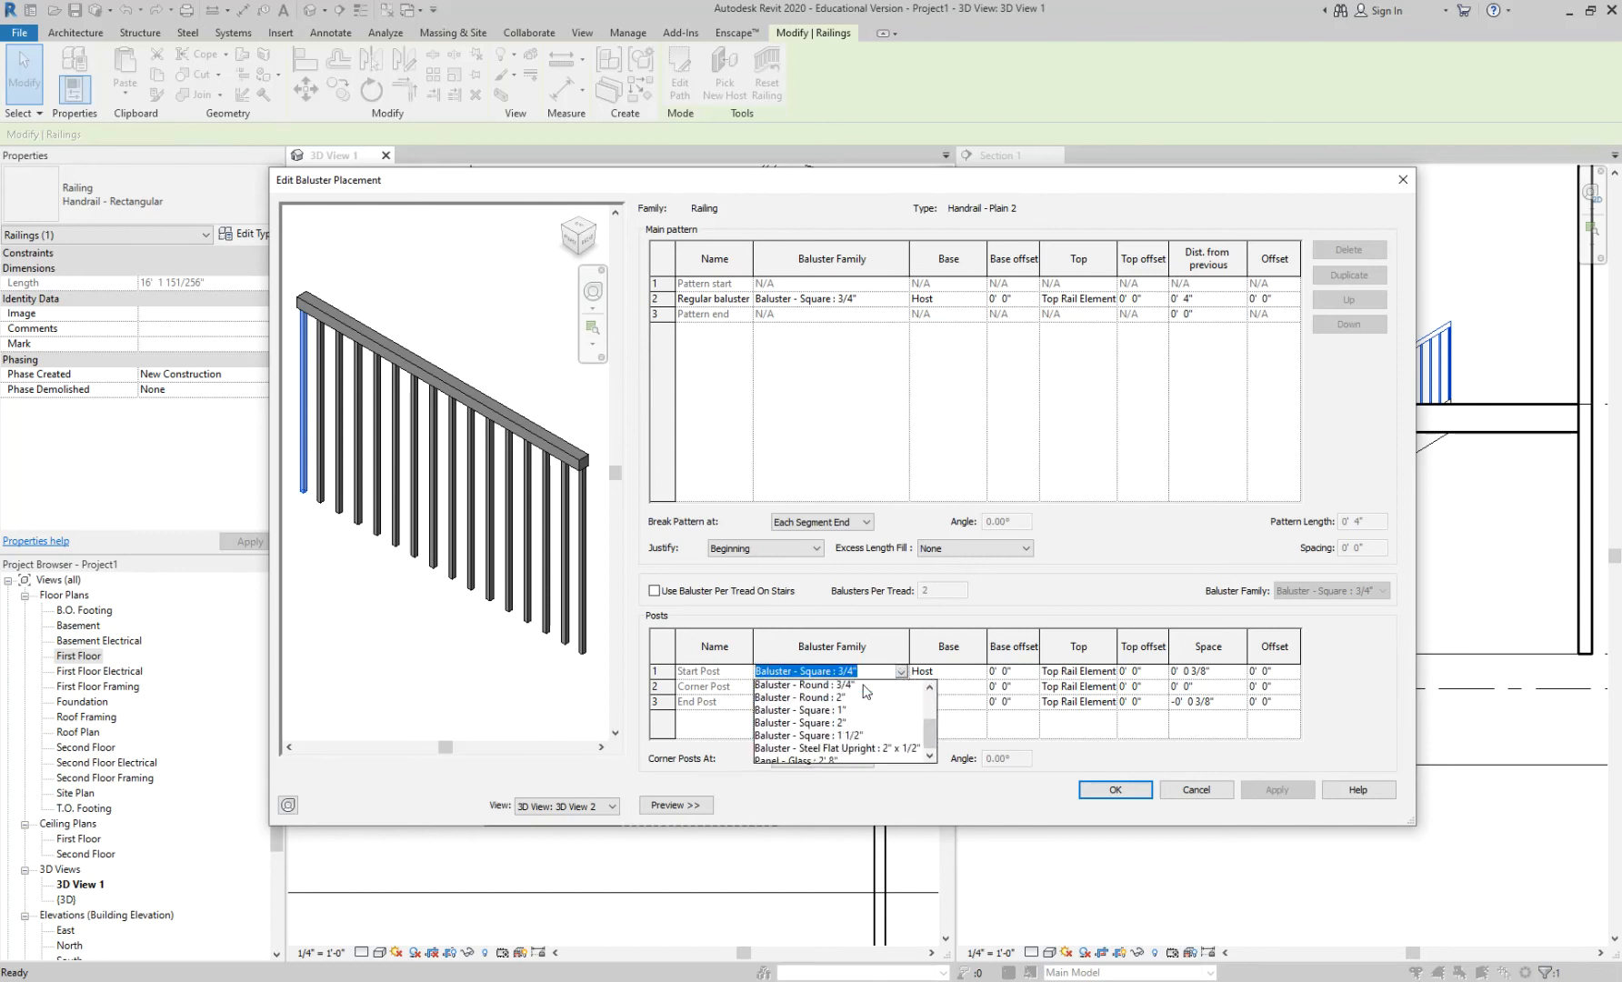
scroll(856, 734, up, 3)
click(846, 689)
click(840, 687)
click(900, 687)
click(854, 701)
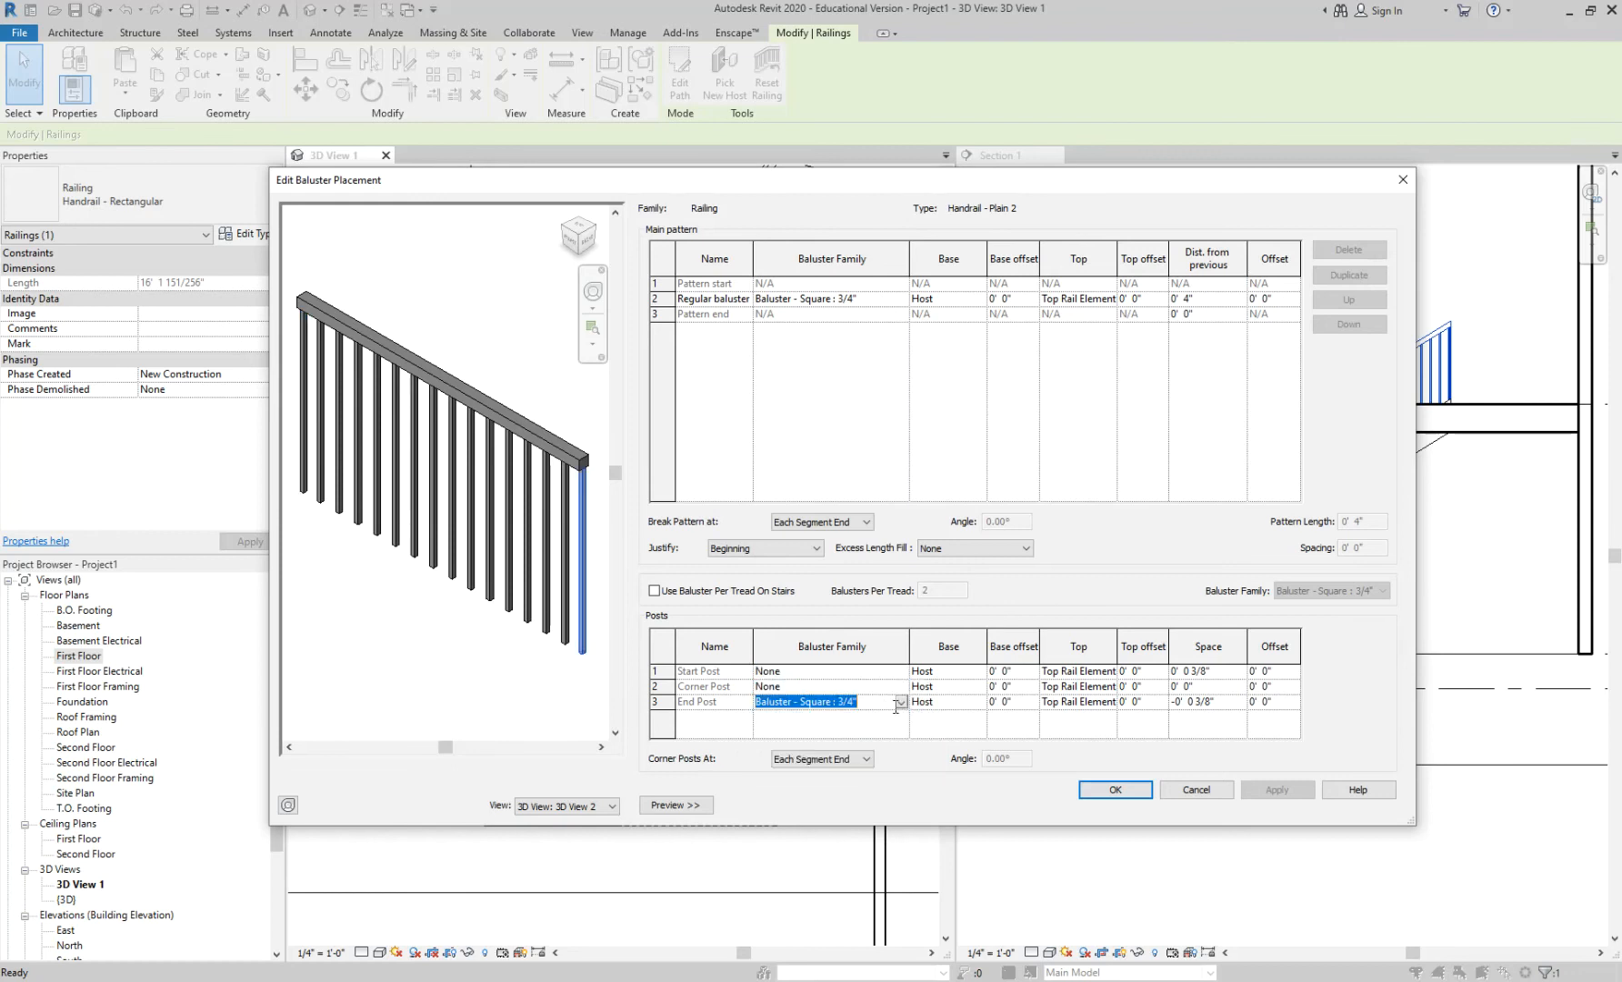
click(887, 702)
click(901, 702)
click(876, 717)
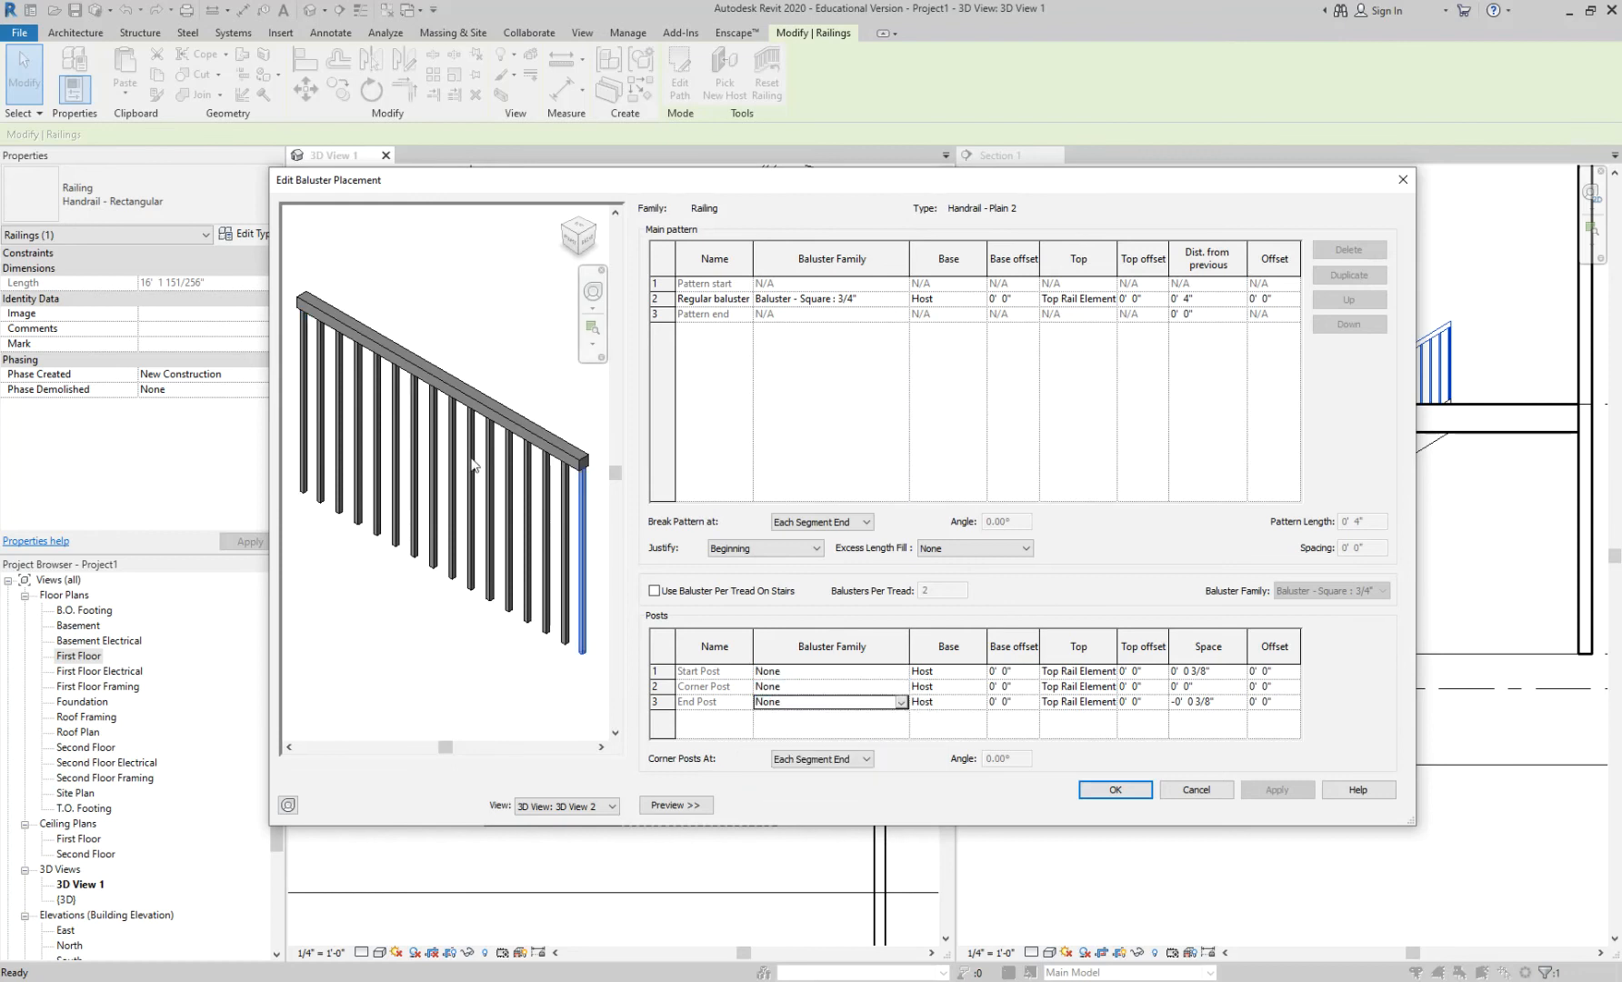
Step: Set the regular baluster's family in the main pattern to None and accept the baluster placement
click(897, 300)
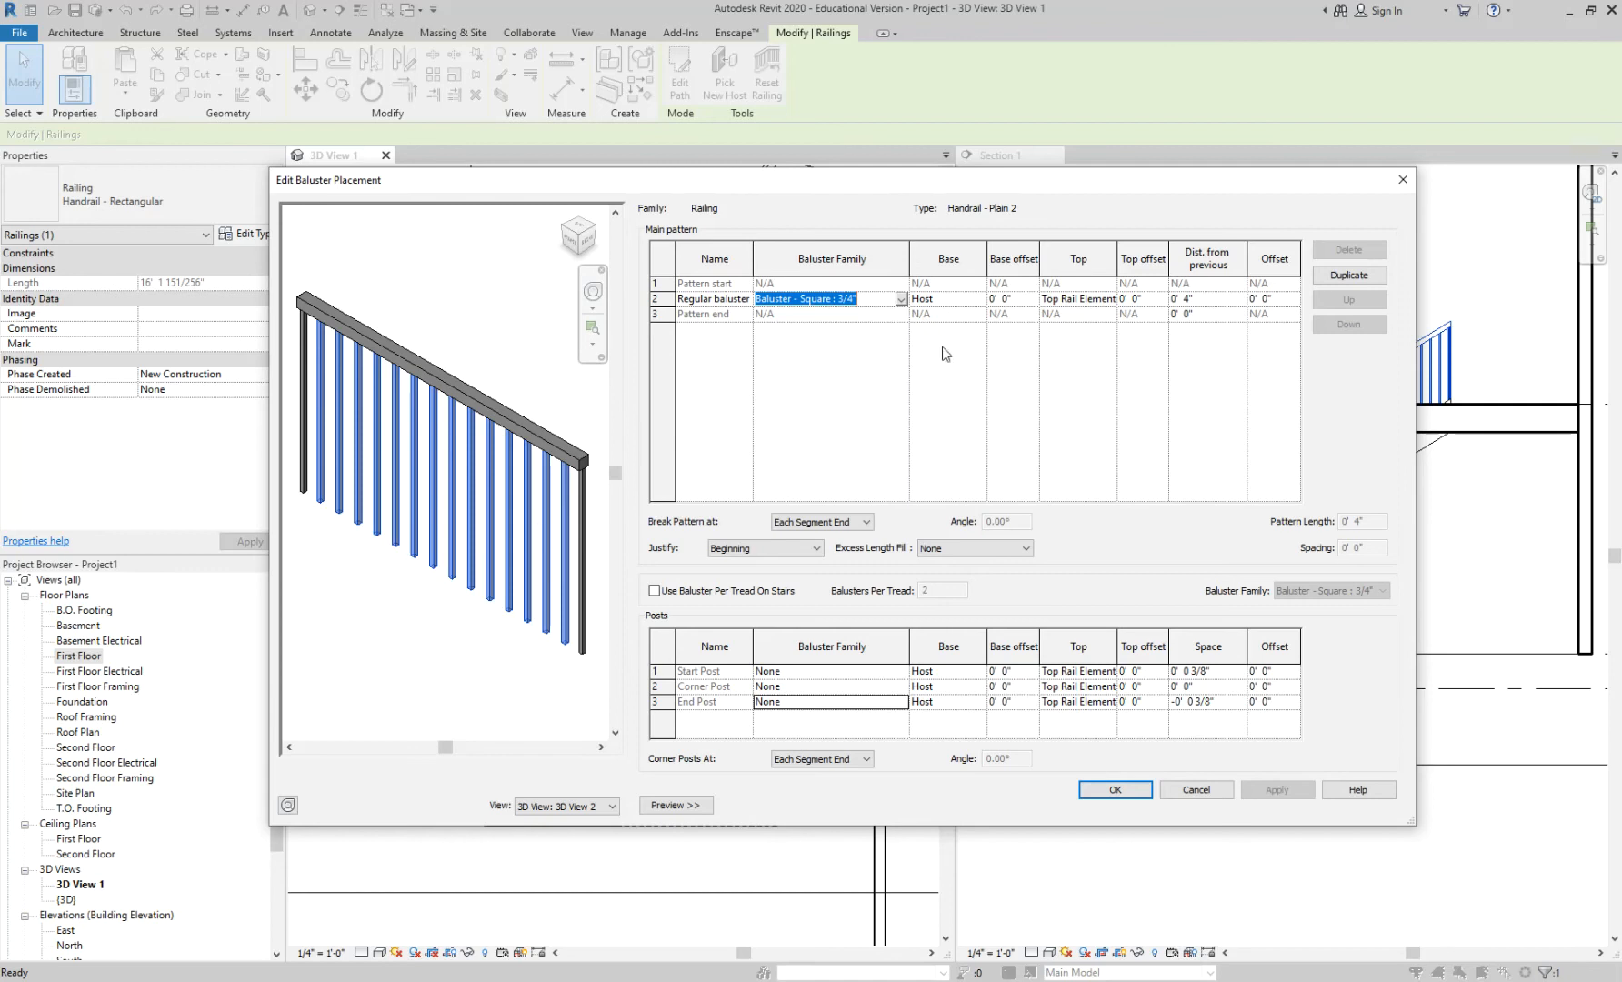
click(901, 299)
click(870, 315)
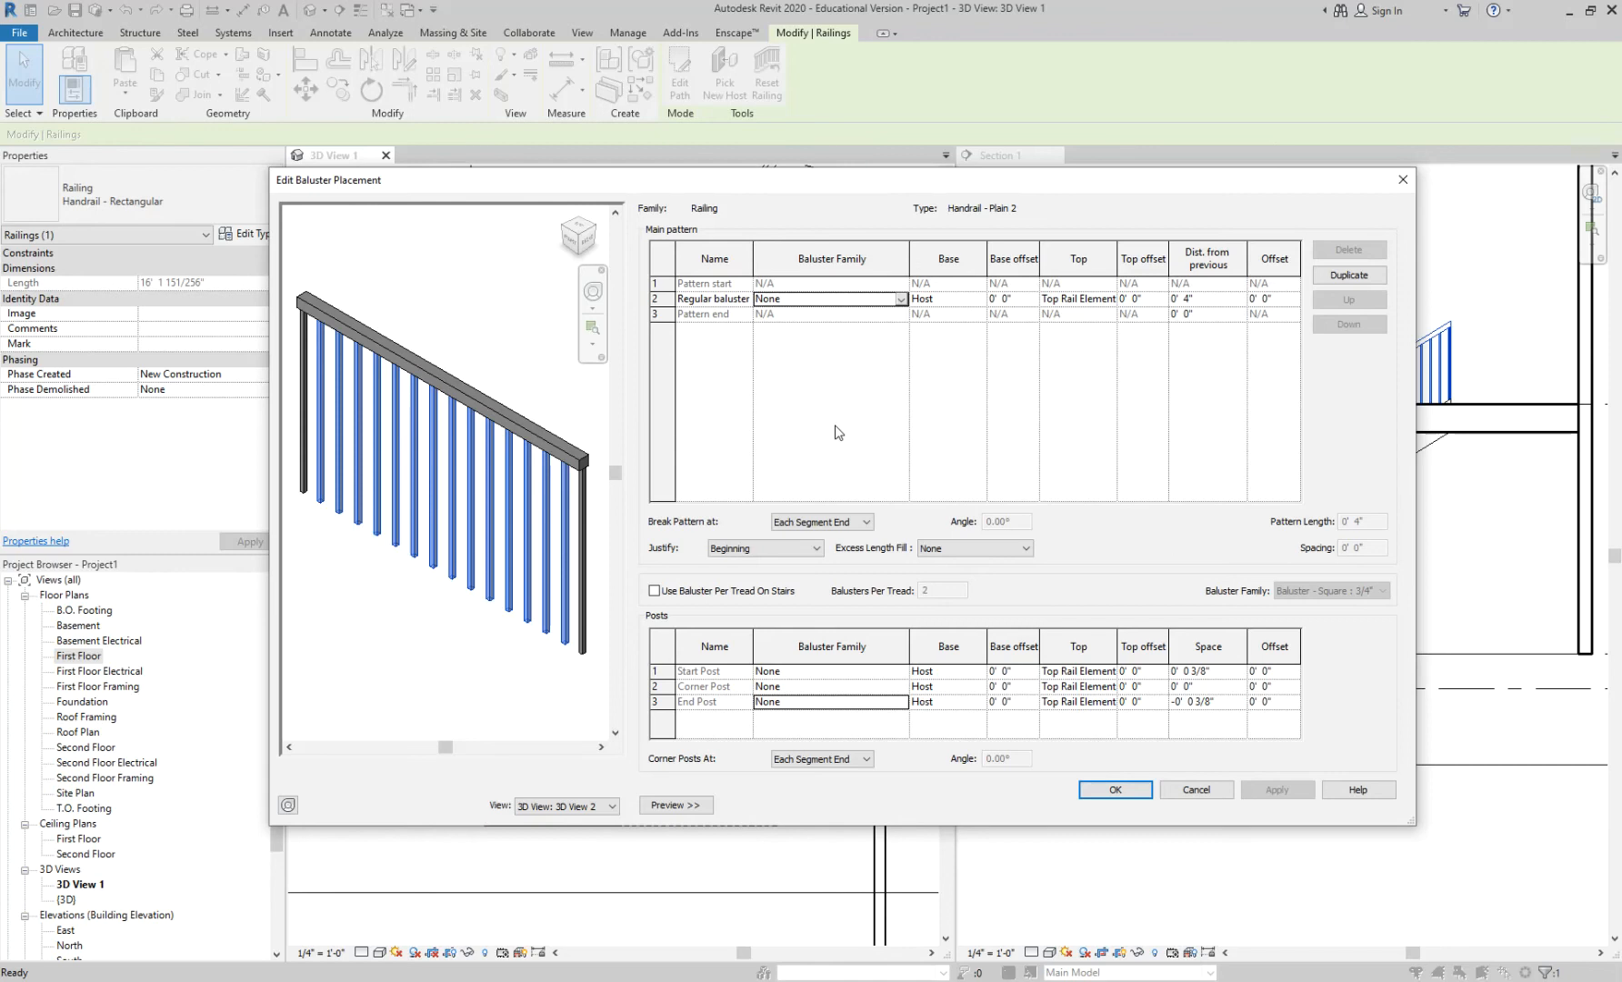
click(1115, 790)
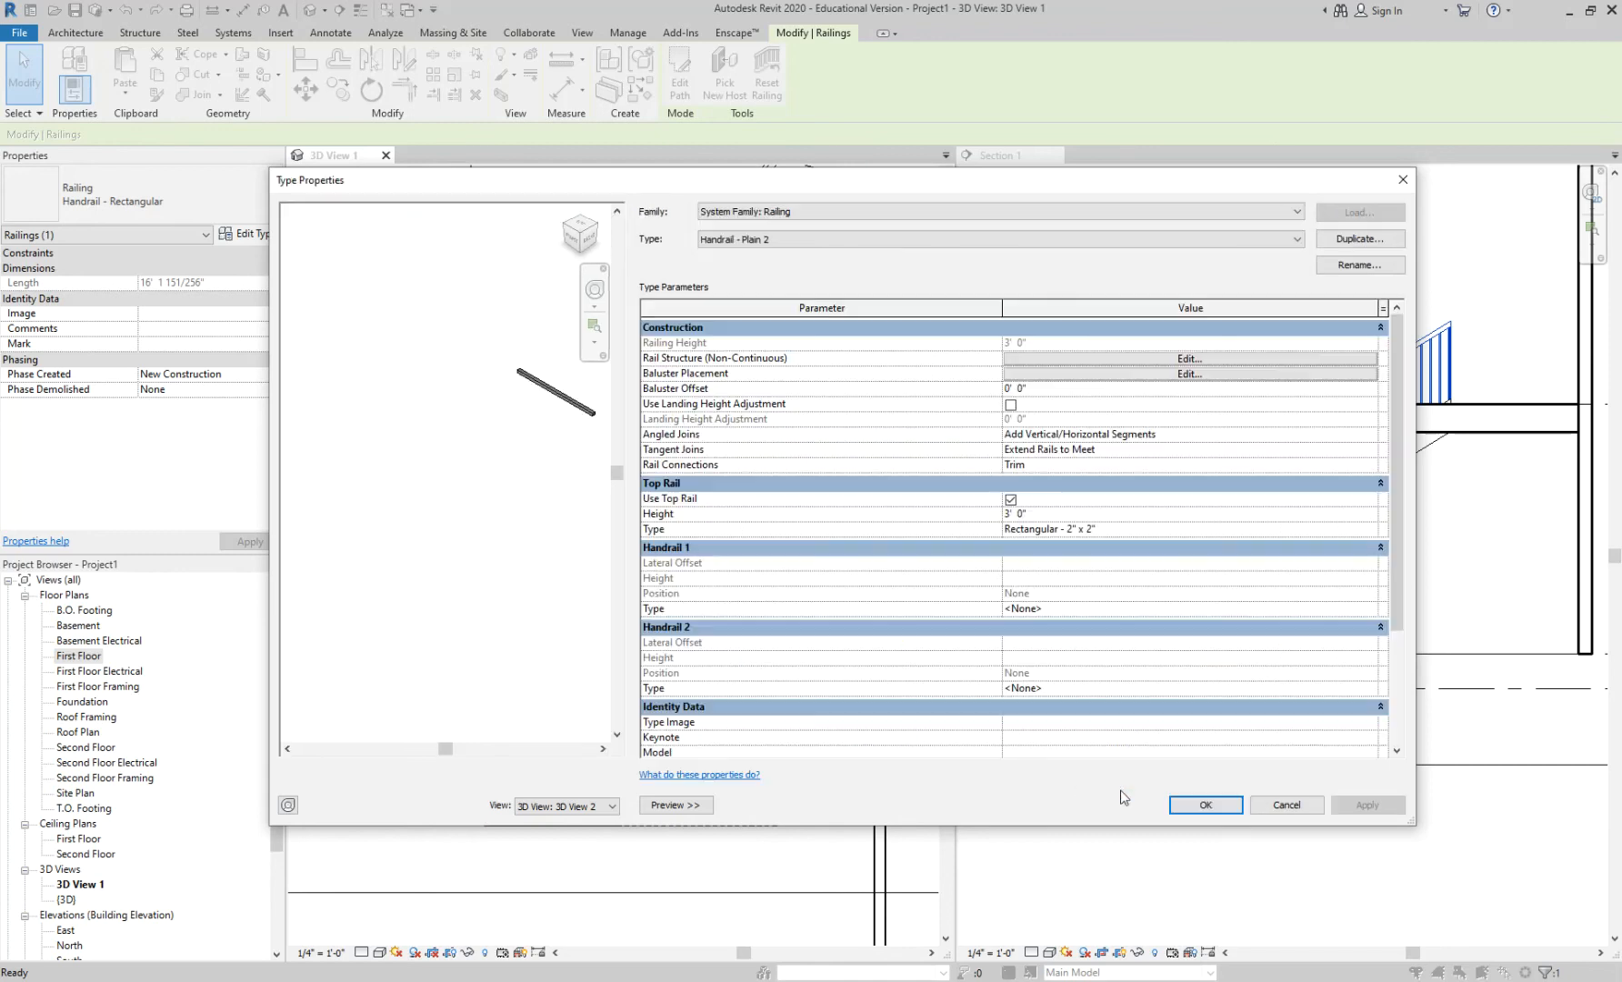
scroll(579, 393, up, 4)
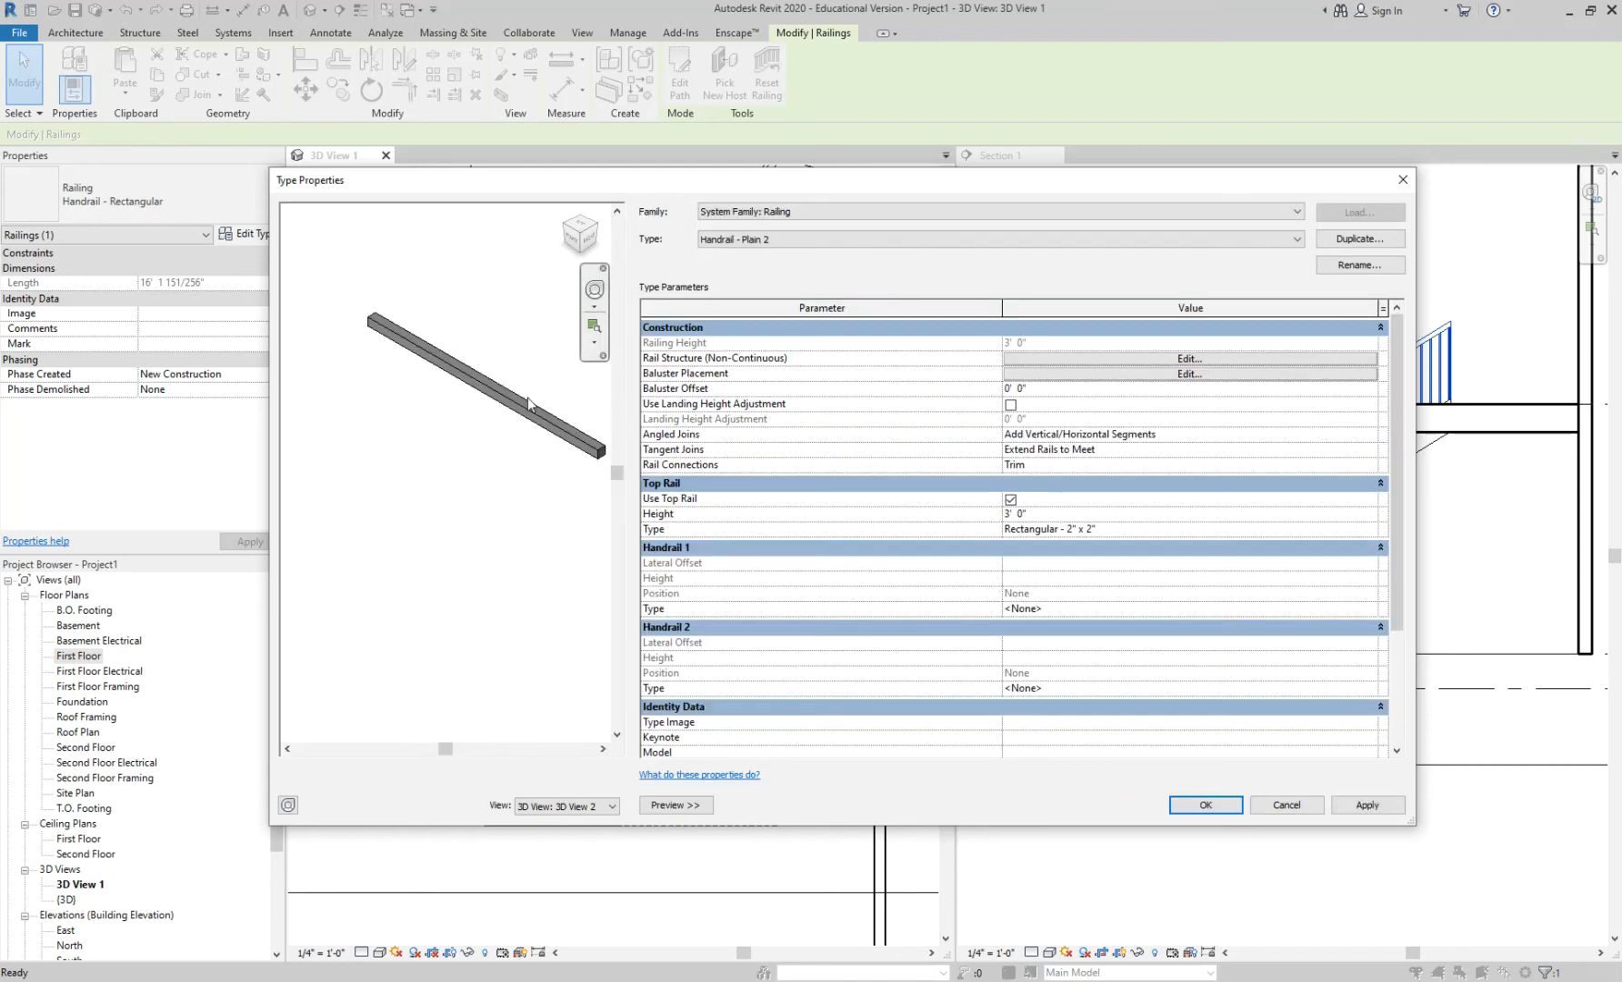
Step: Set the end post's baluster family to Baluster - Square : 2" and accept the Handrail - Plain 2 type
click(1050, 374)
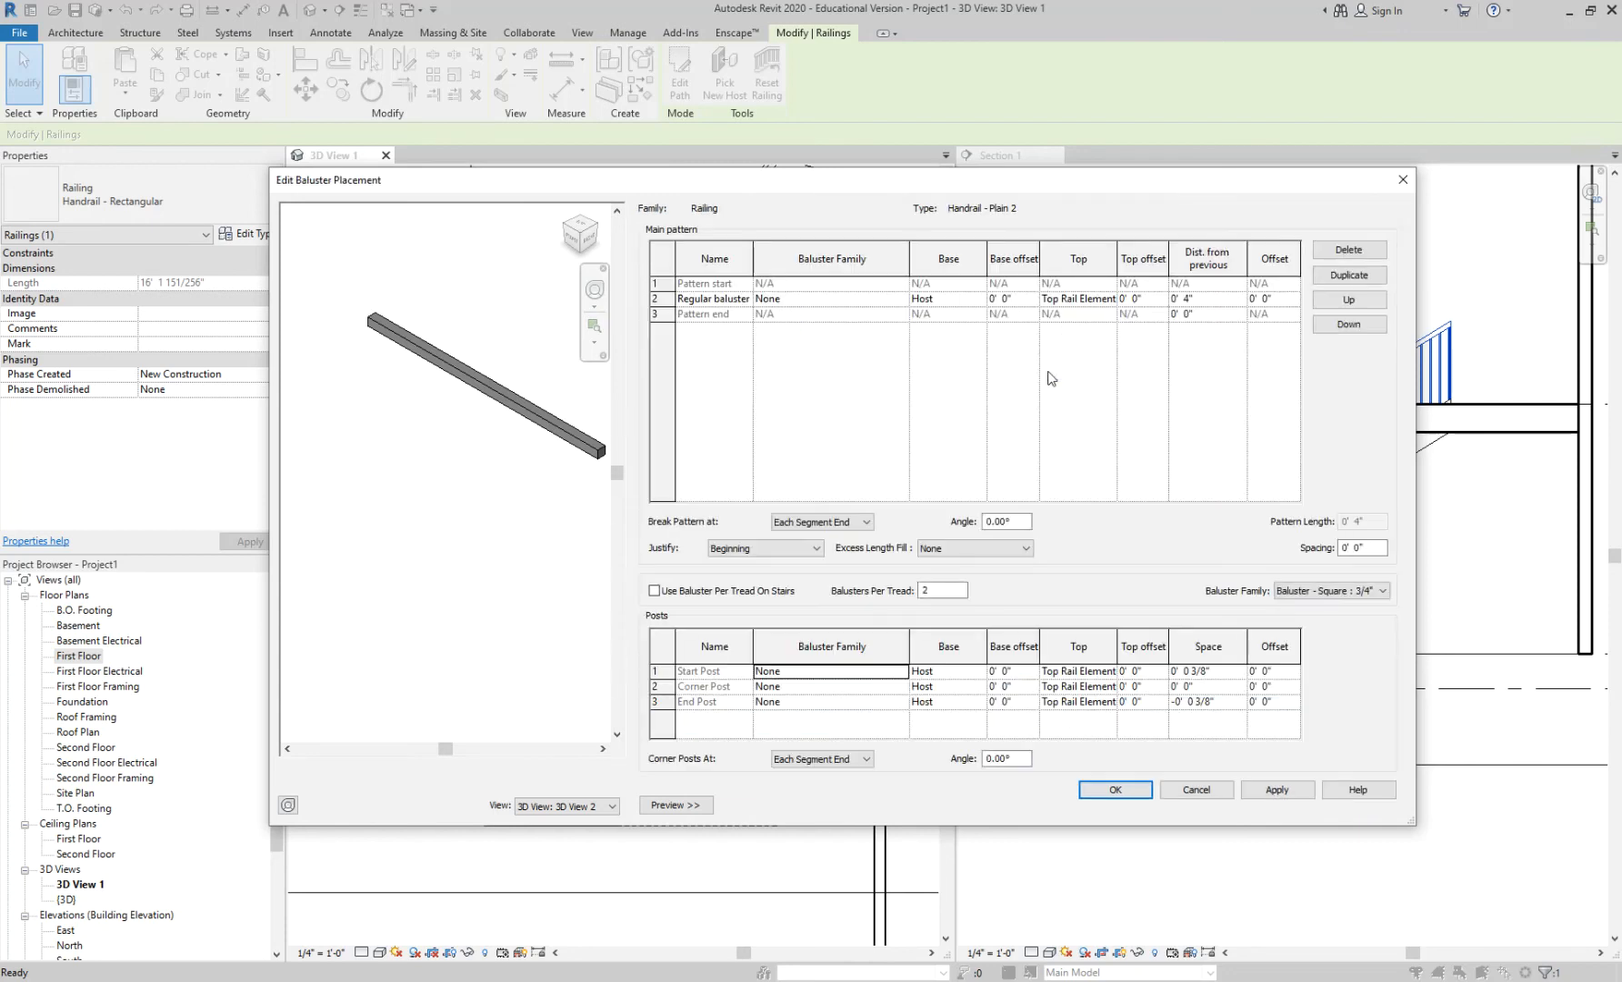
click(846, 702)
click(901, 702)
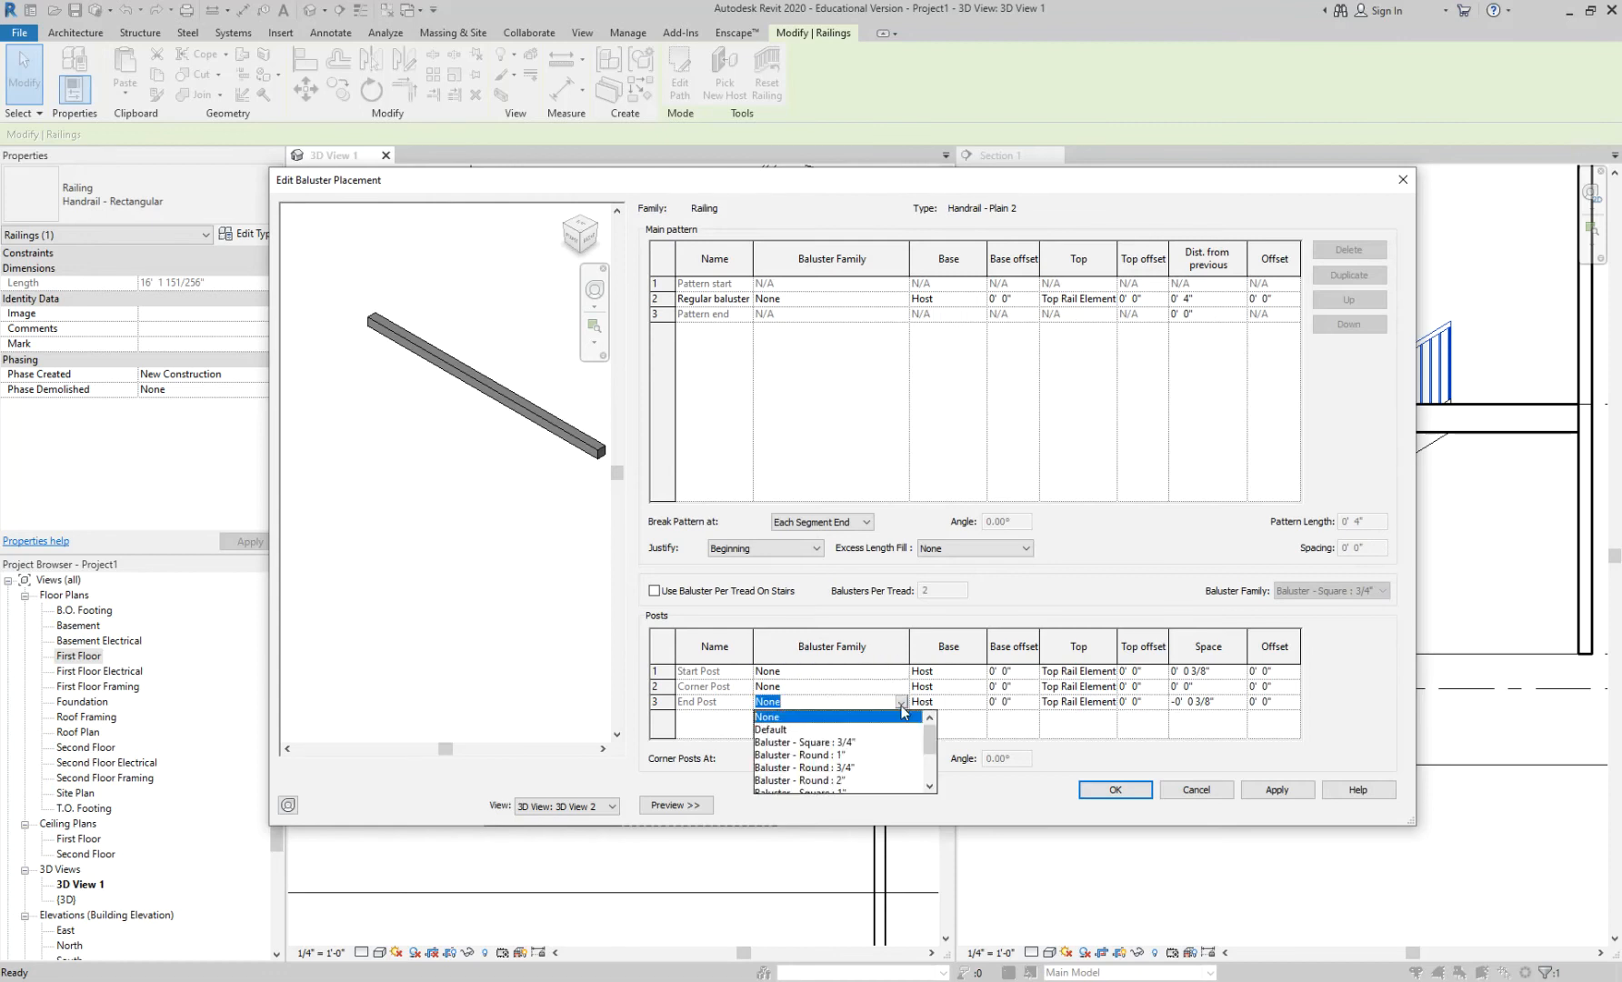
scroll(870, 739, down, 2)
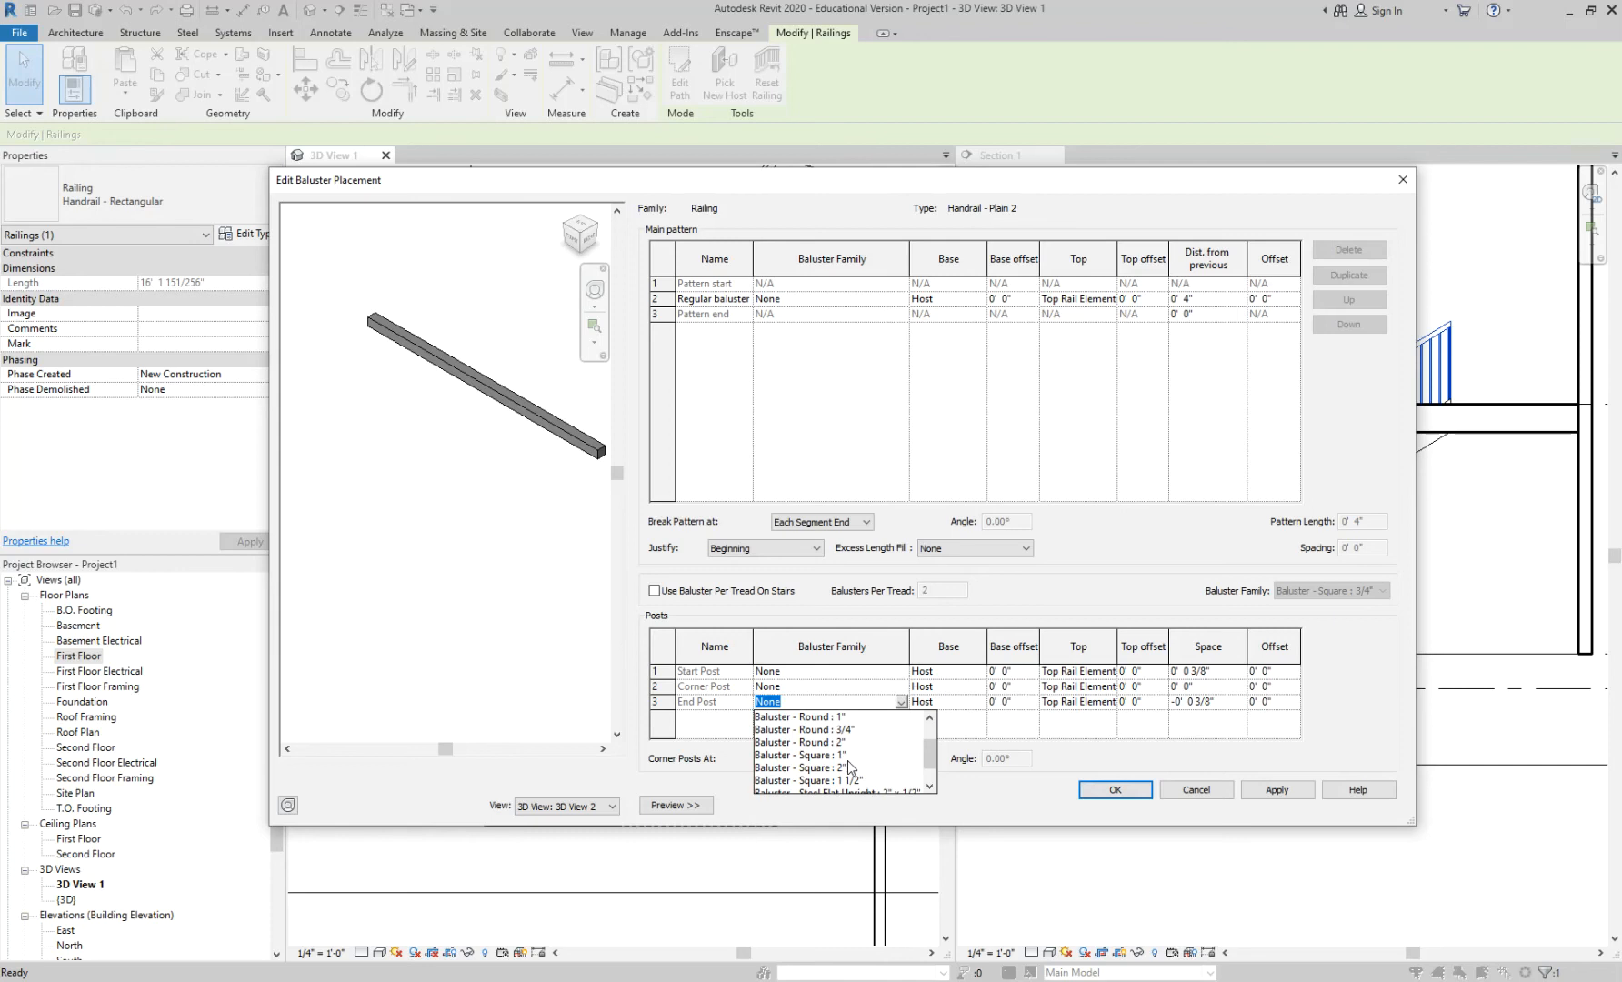
click(847, 767)
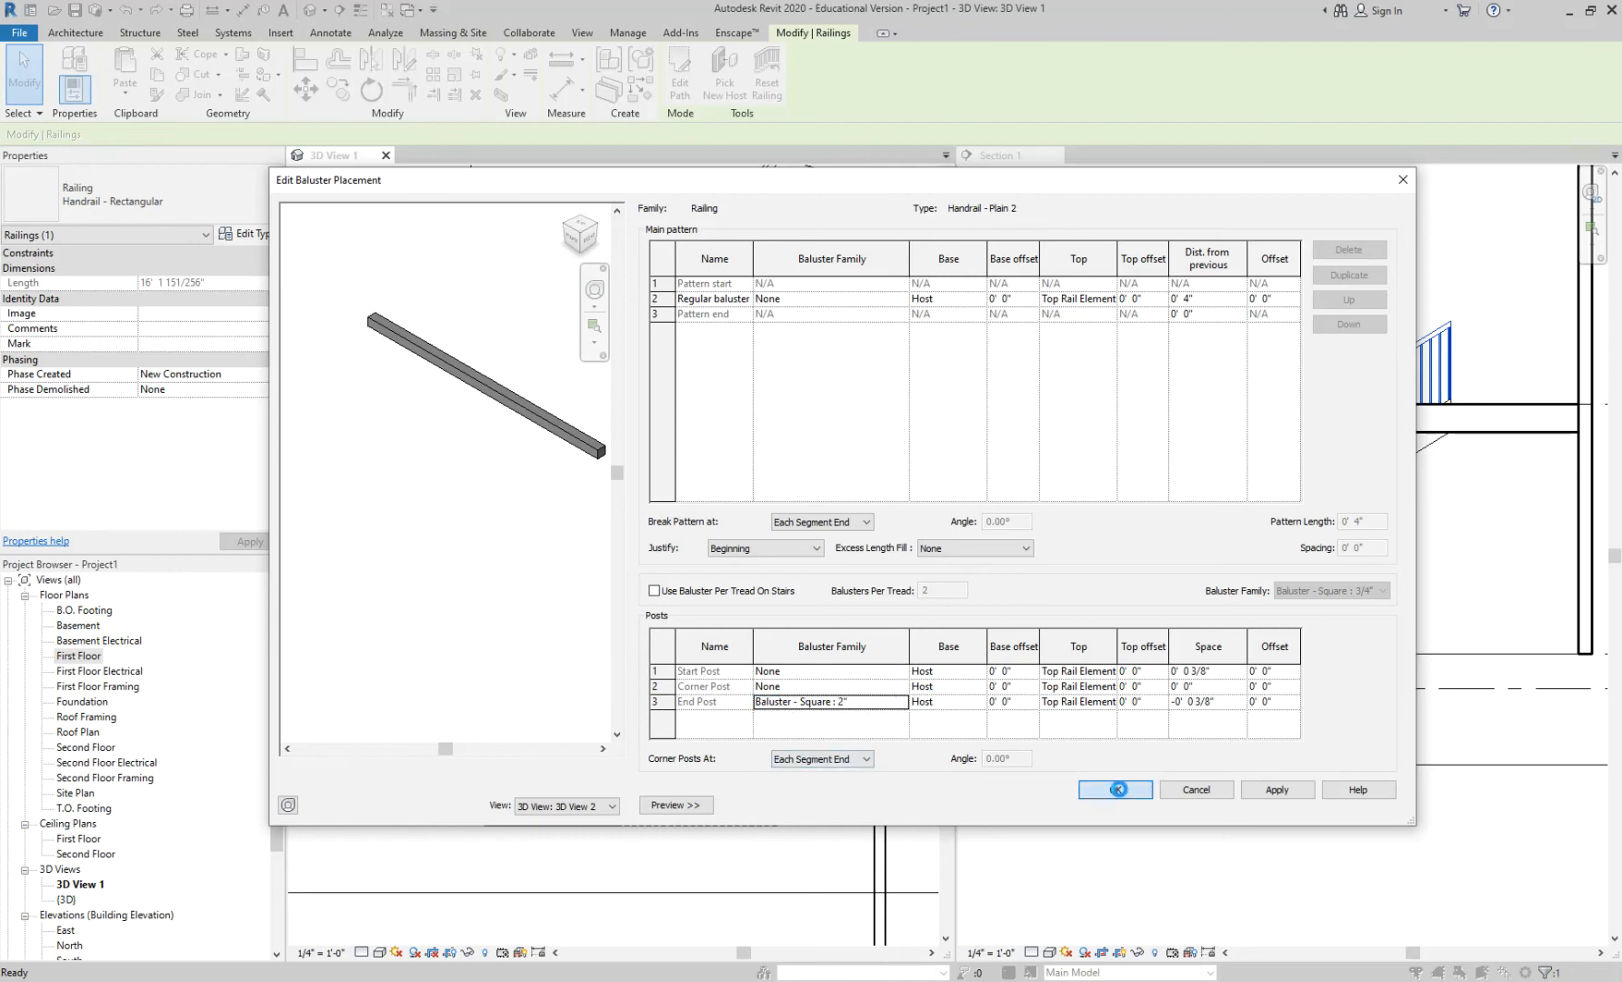
click(1116, 789)
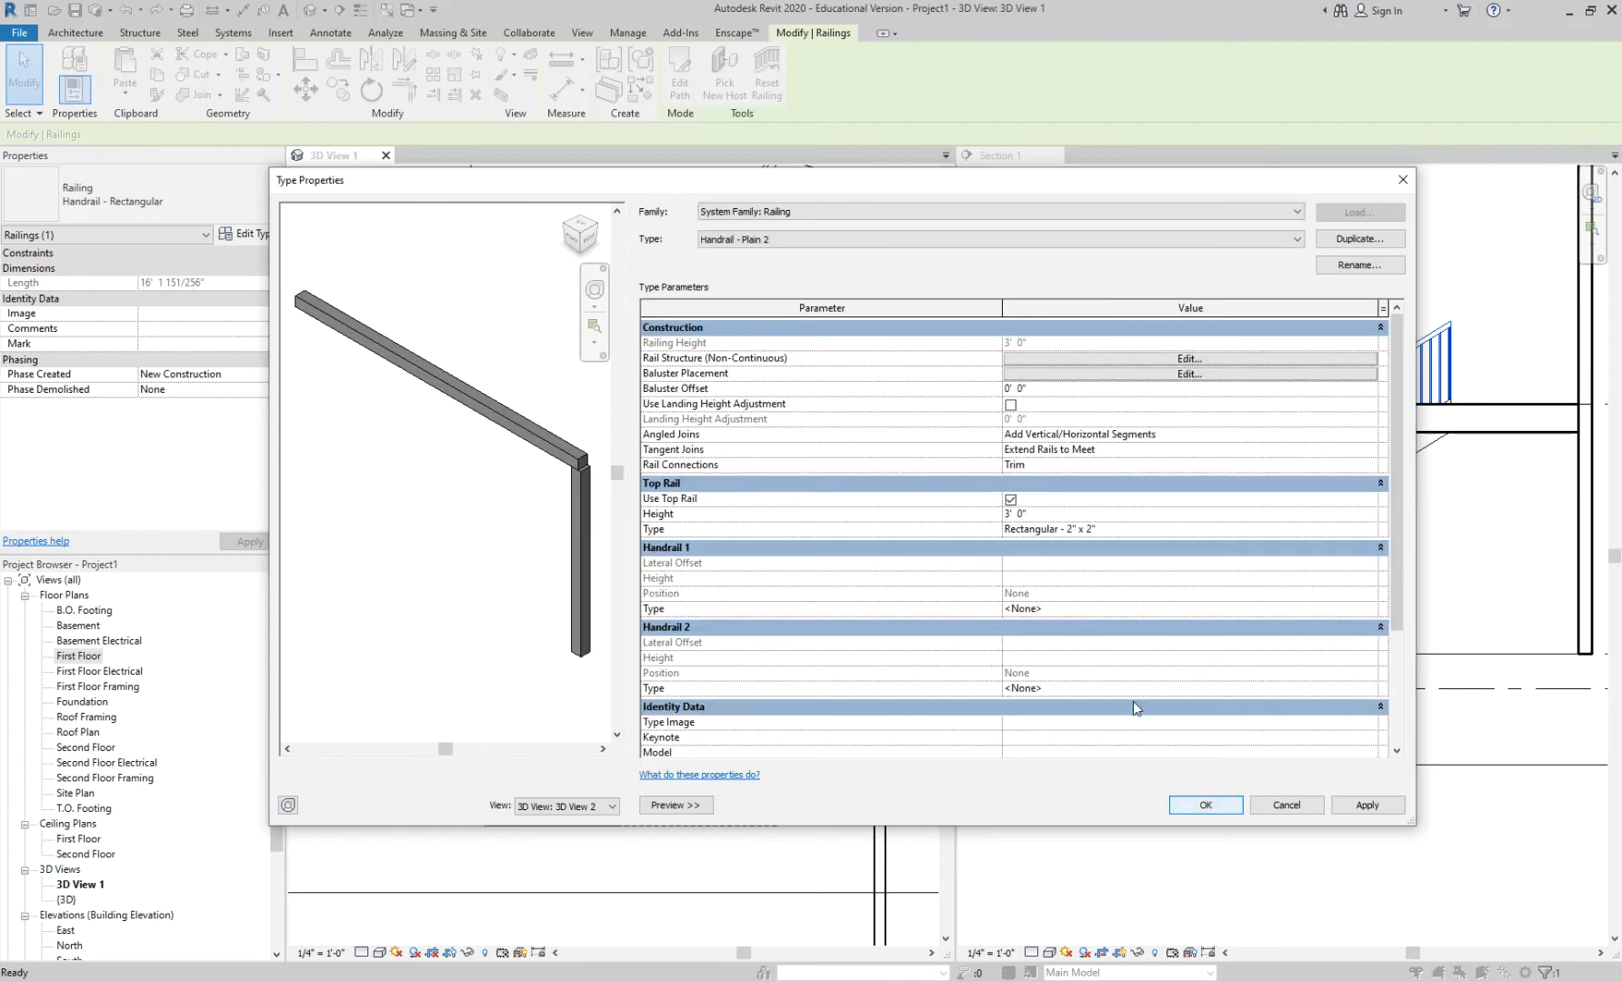
scroll(1124, 673, down, 3)
click(1206, 804)
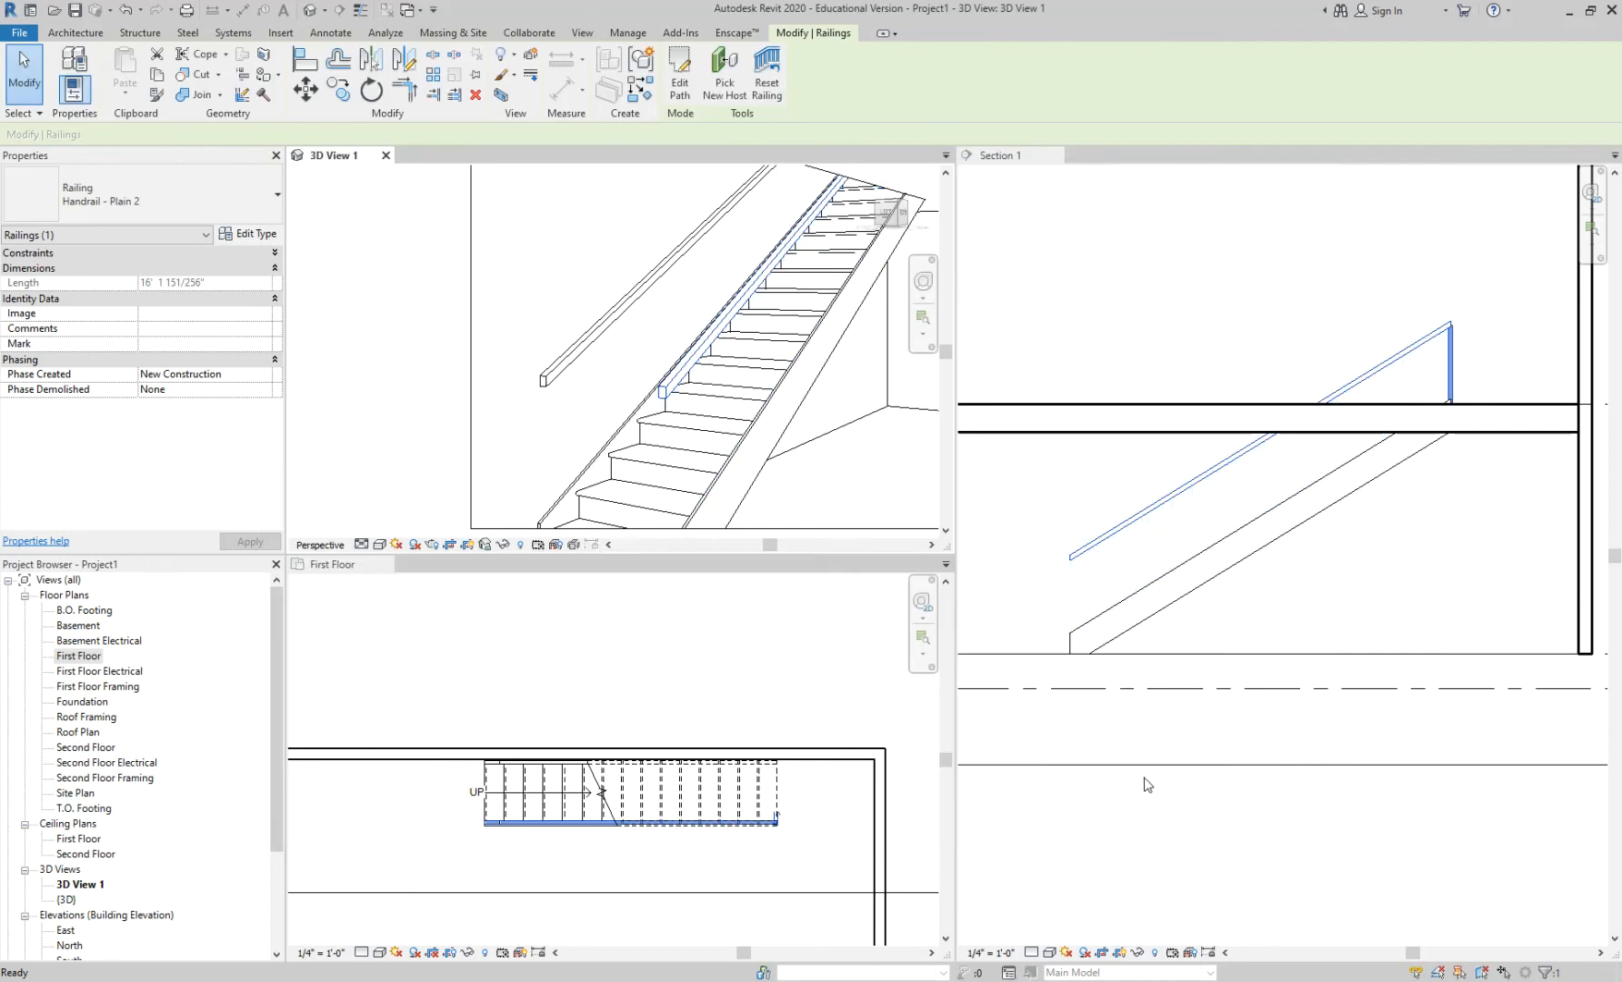
Step: Set the start post of the Handrail - Plain 2 type to Baluster - Square : 2", accept the type and clear the selection
scroll(818, 639, down, 2)
scroll(843, 471, down, 1)
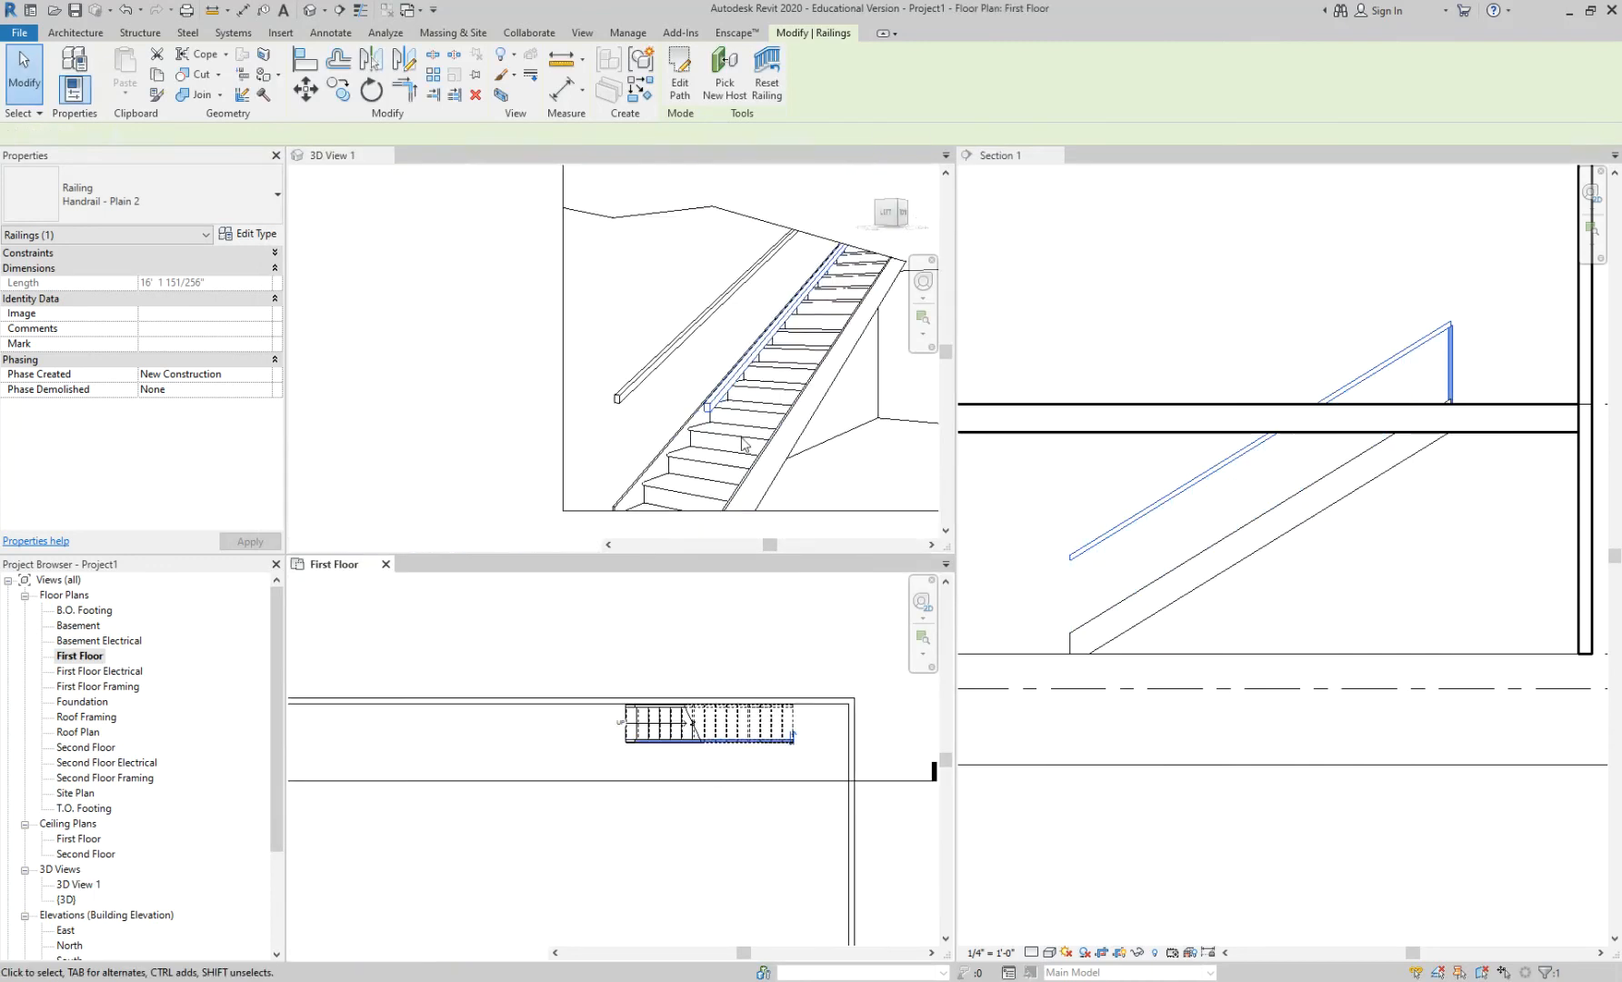
scroll(1437, 364, up, 2)
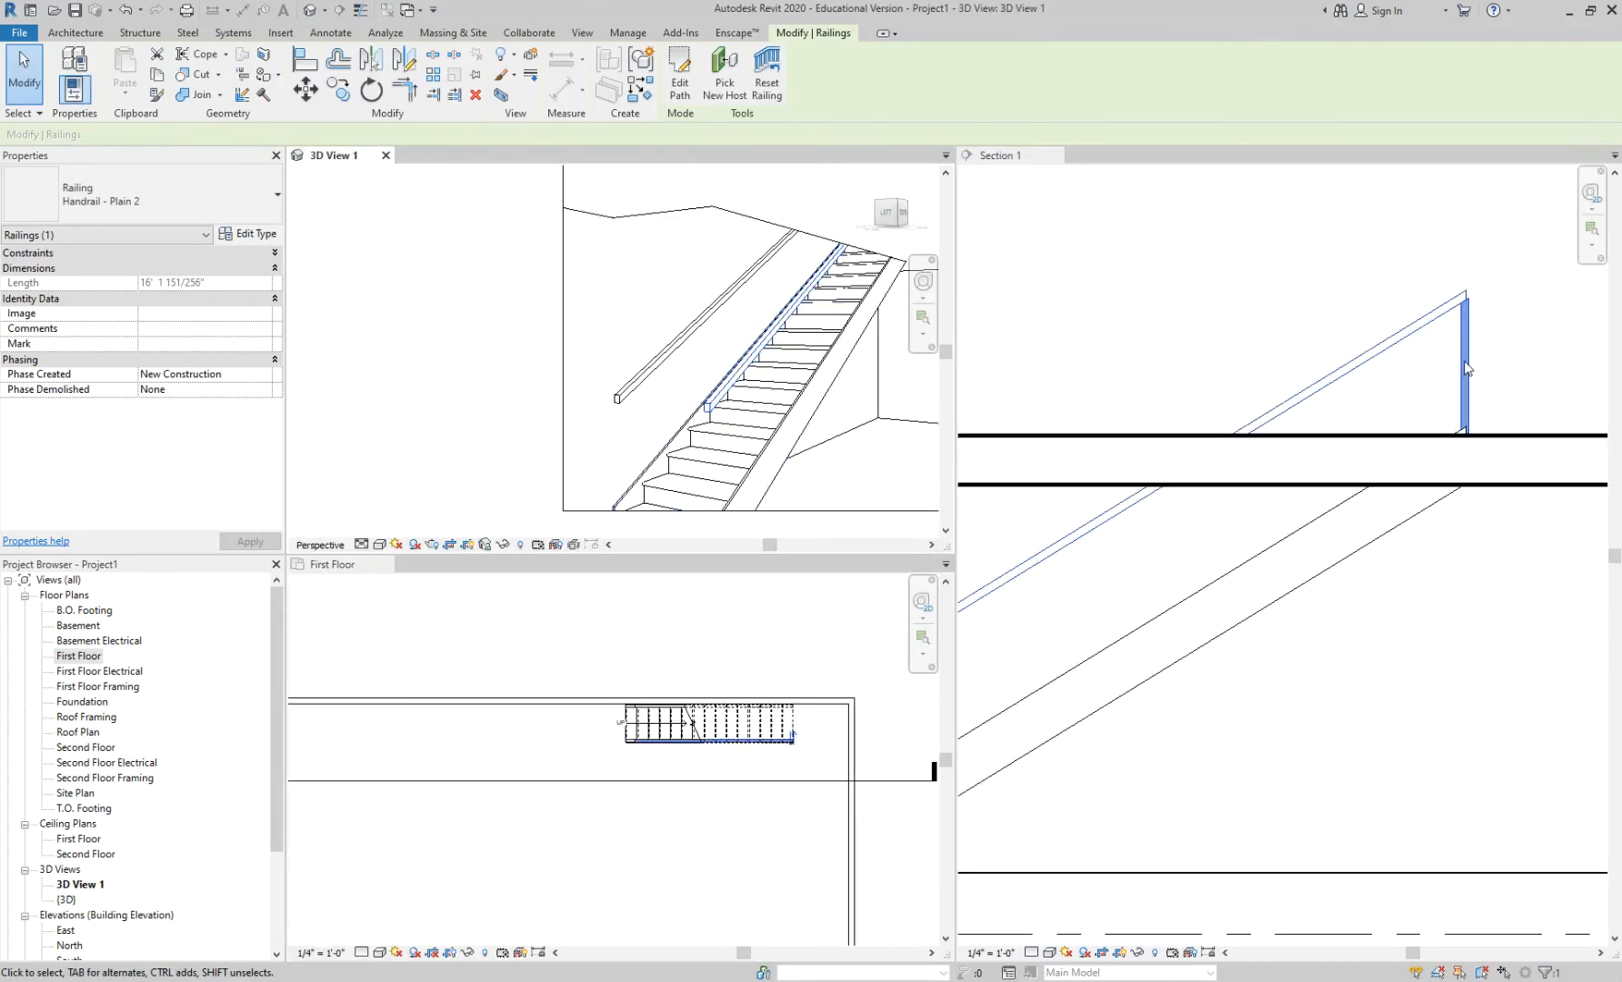
scroll(1466, 368, down, 1)
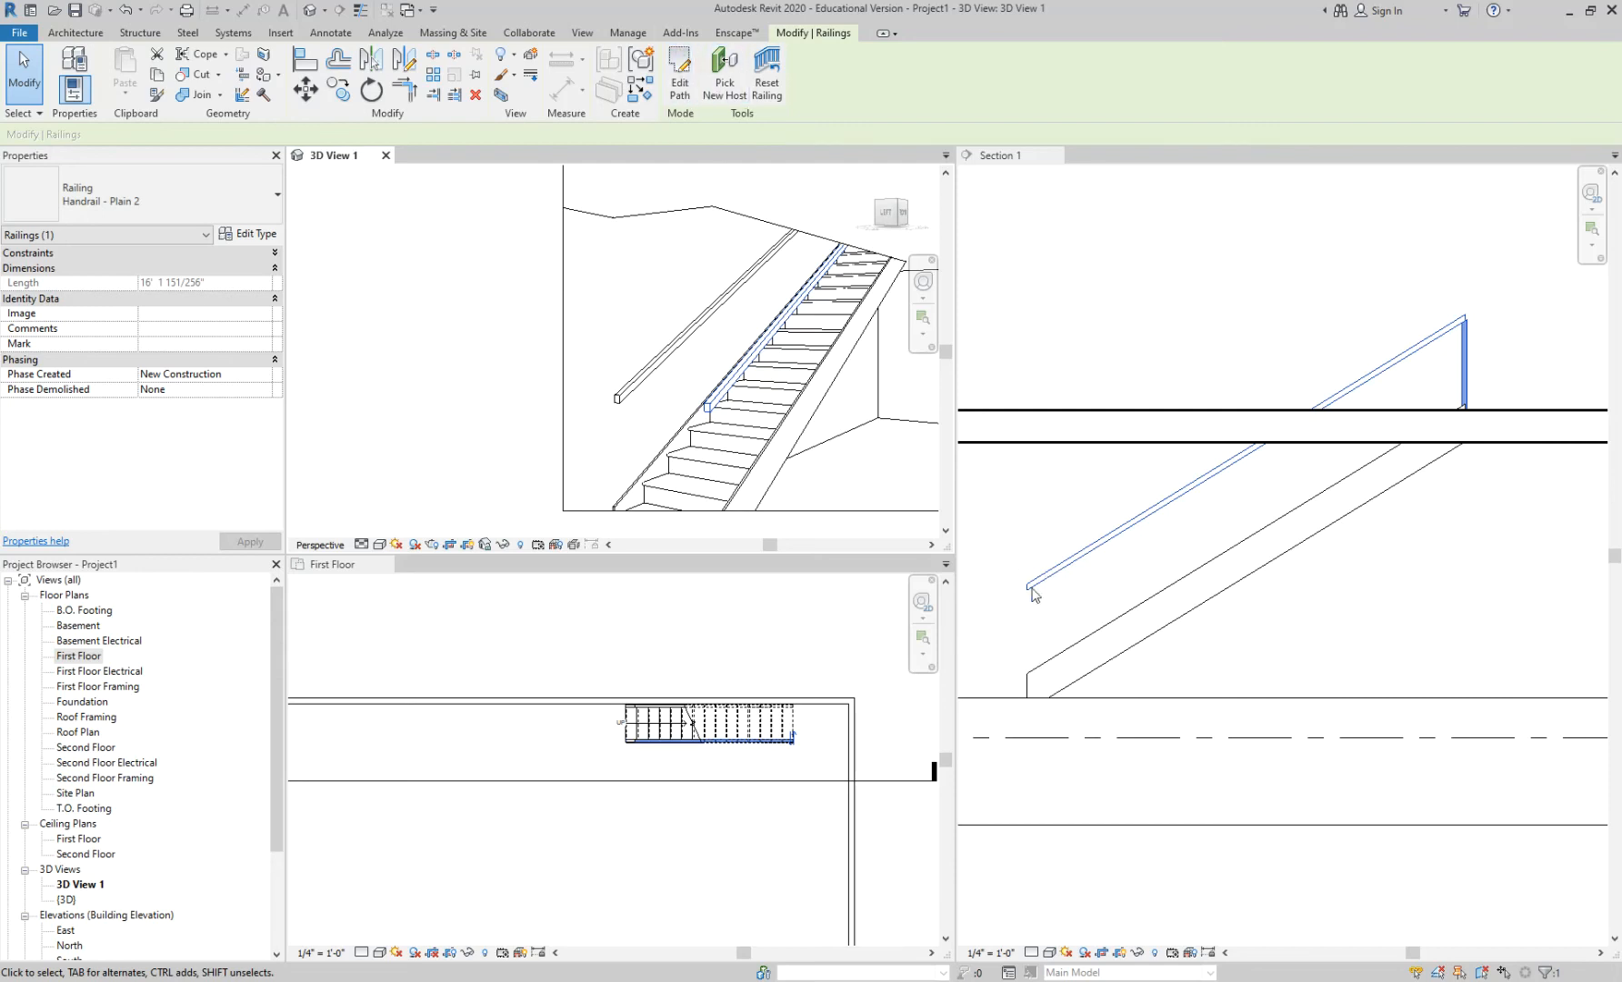
click(231, 234)
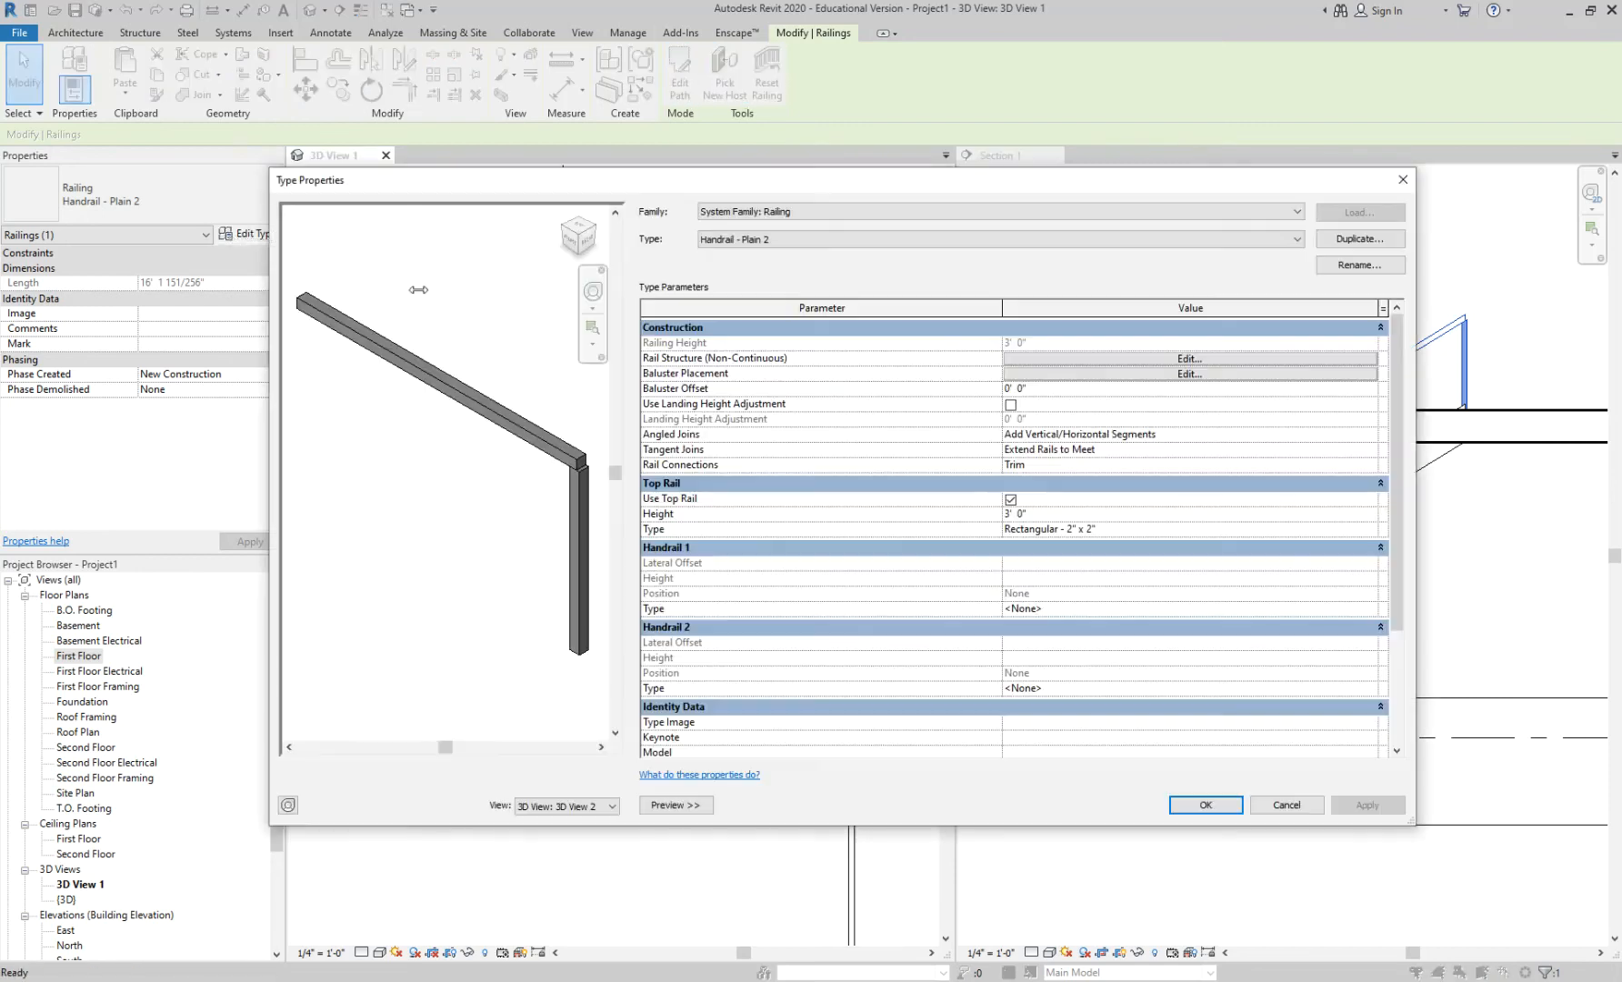
click(1116, 375)
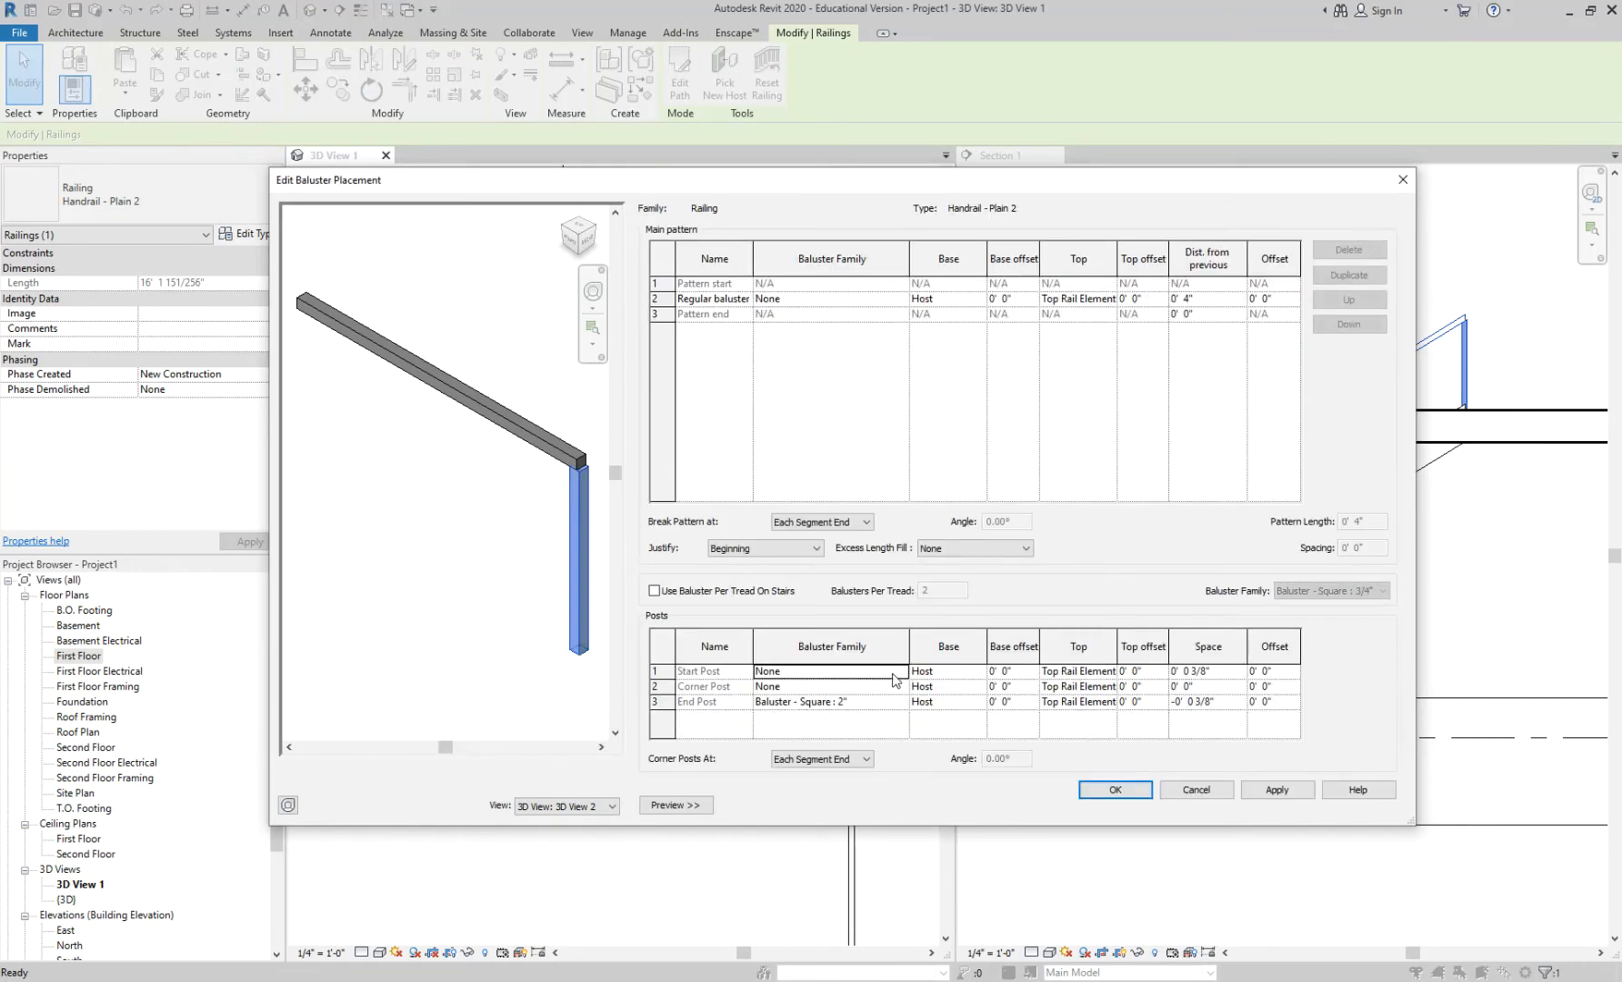
click(907, 671)
click(902, 671)
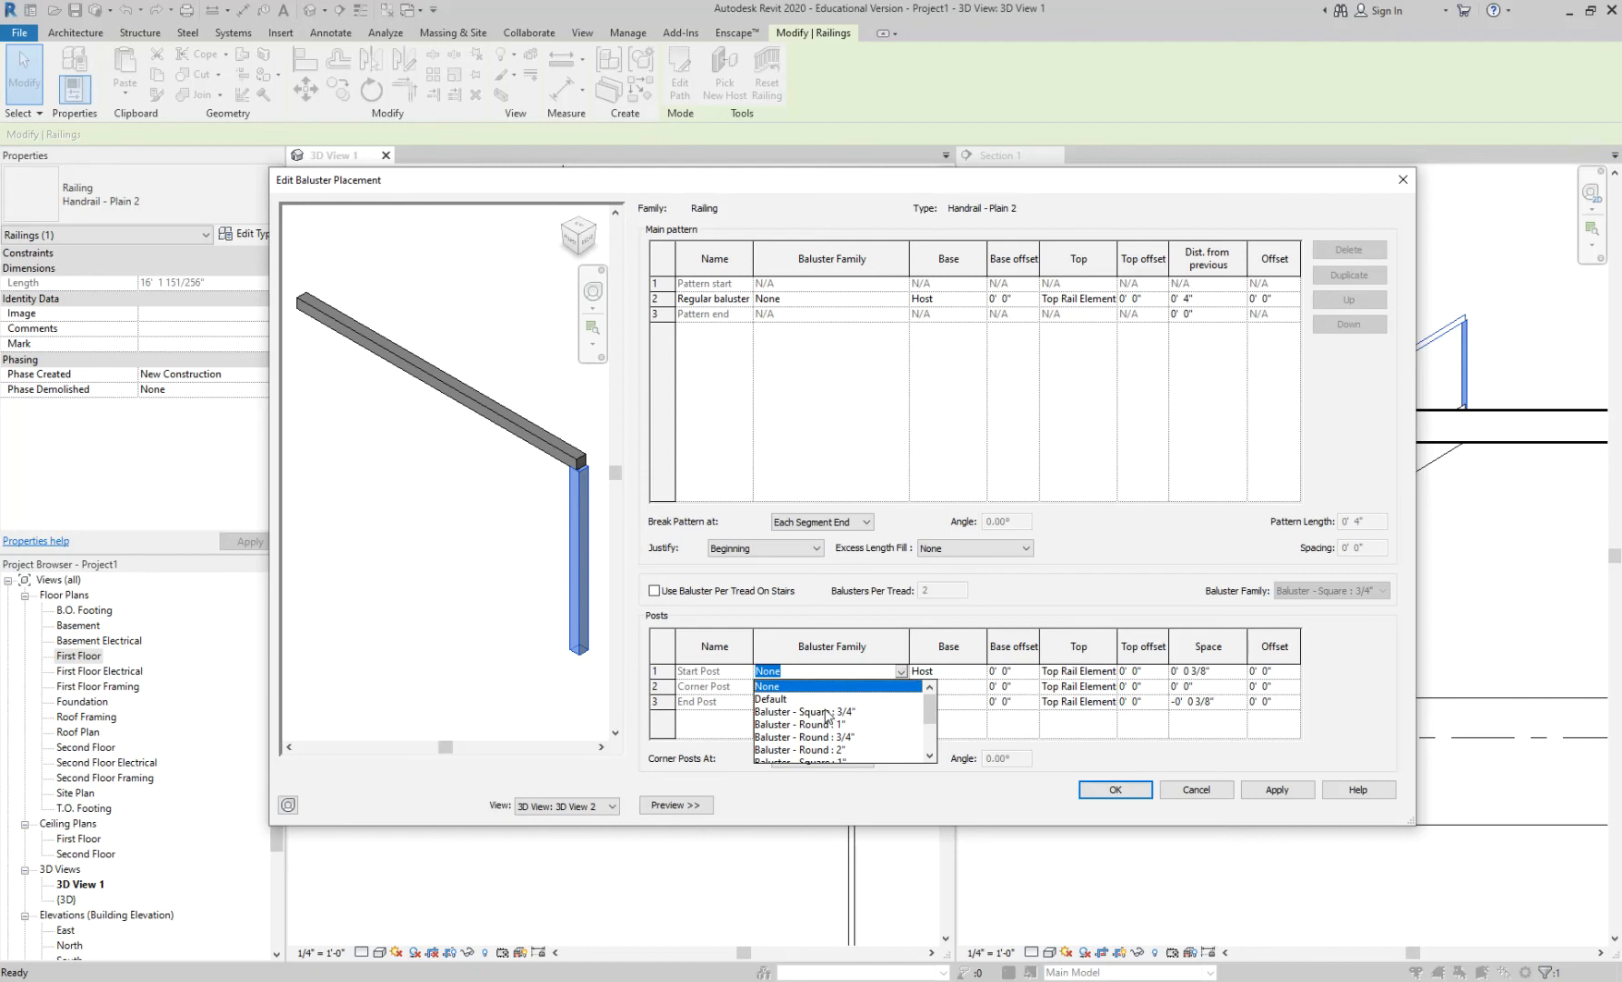
scroll(827, 714, down, 2)
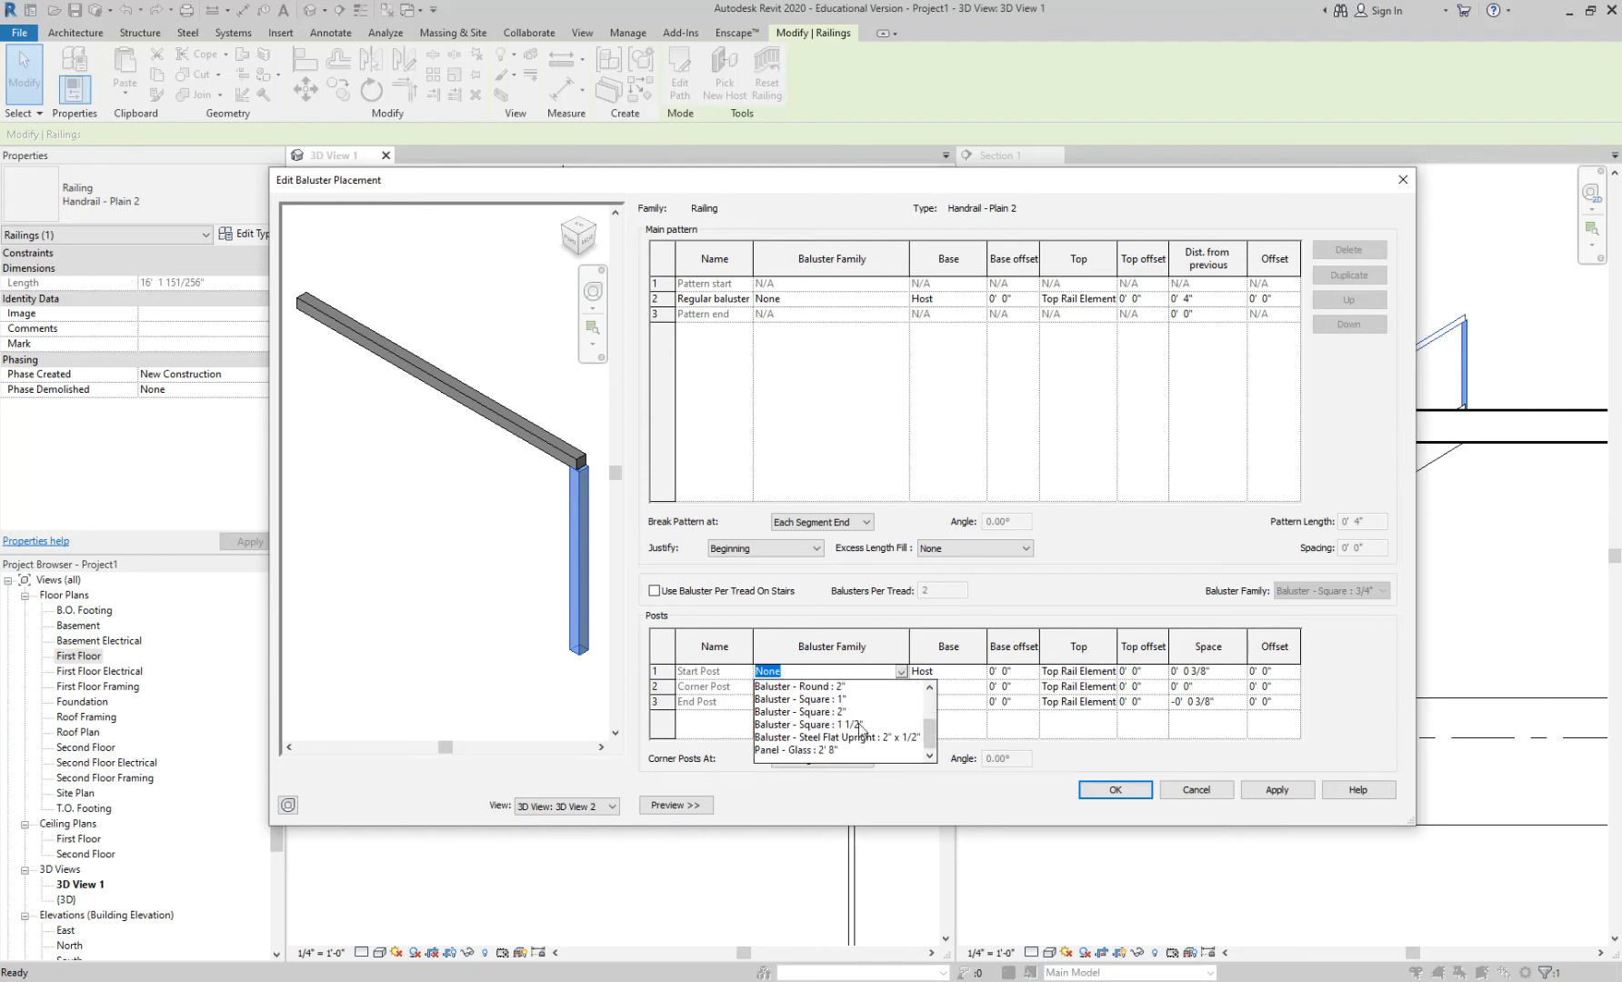
click(850, 714)
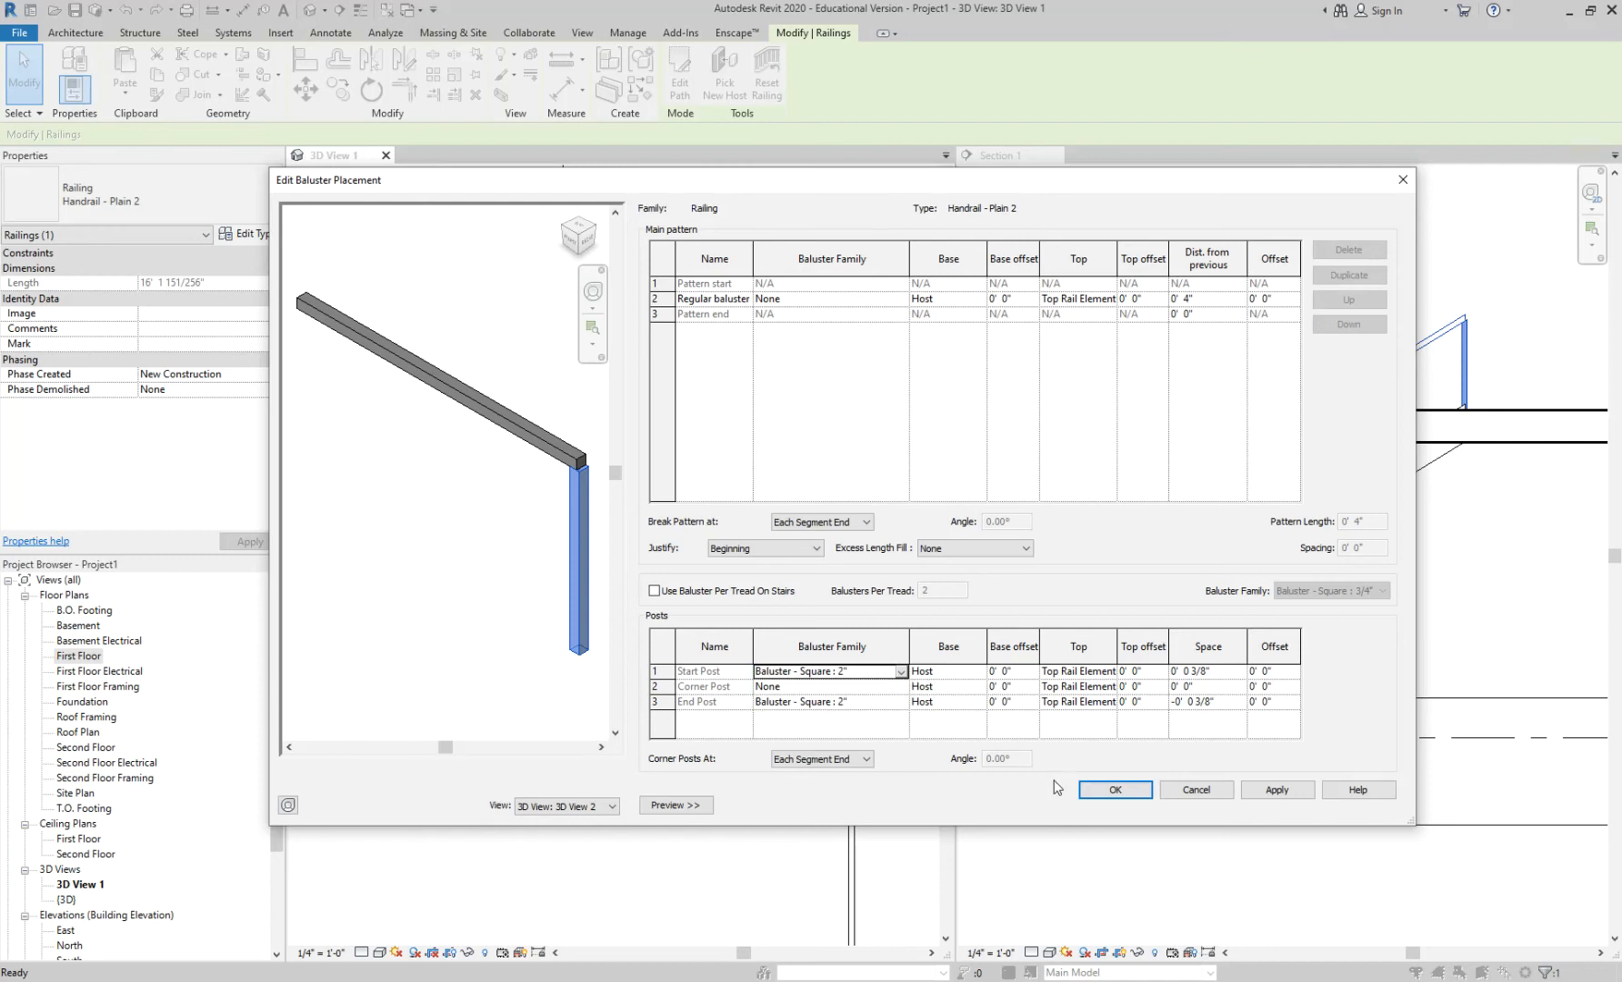
click(1091, 790)
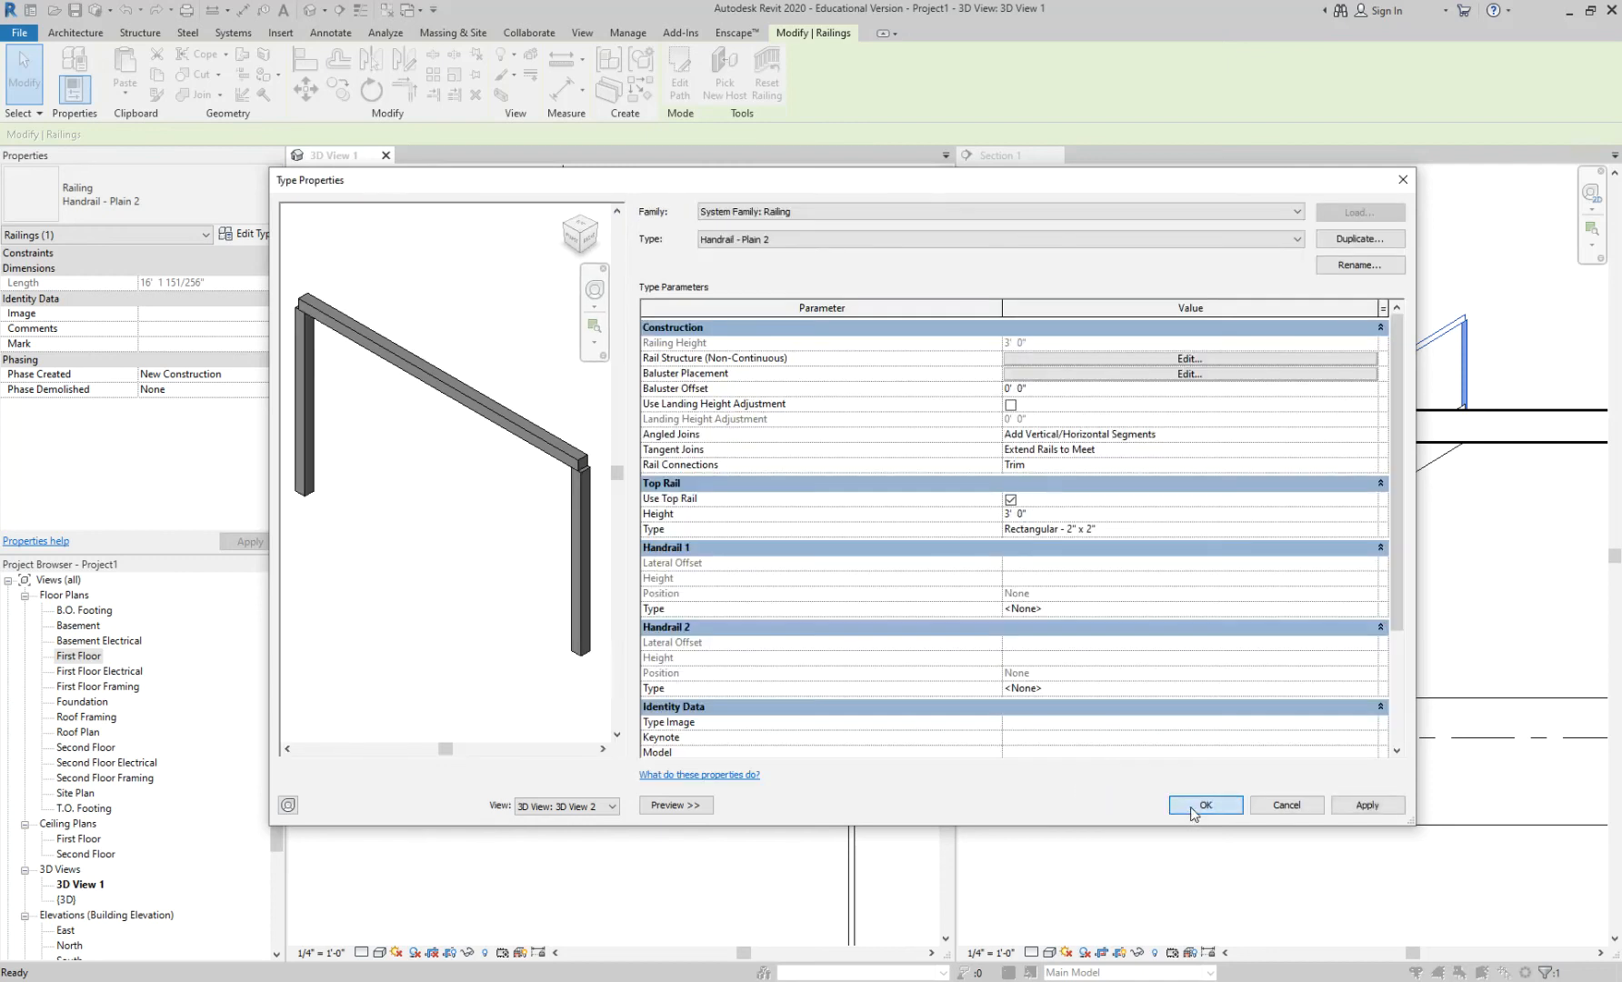
click(1202, 805)
click(718, 411)
scroll(713, 406, down, 1)
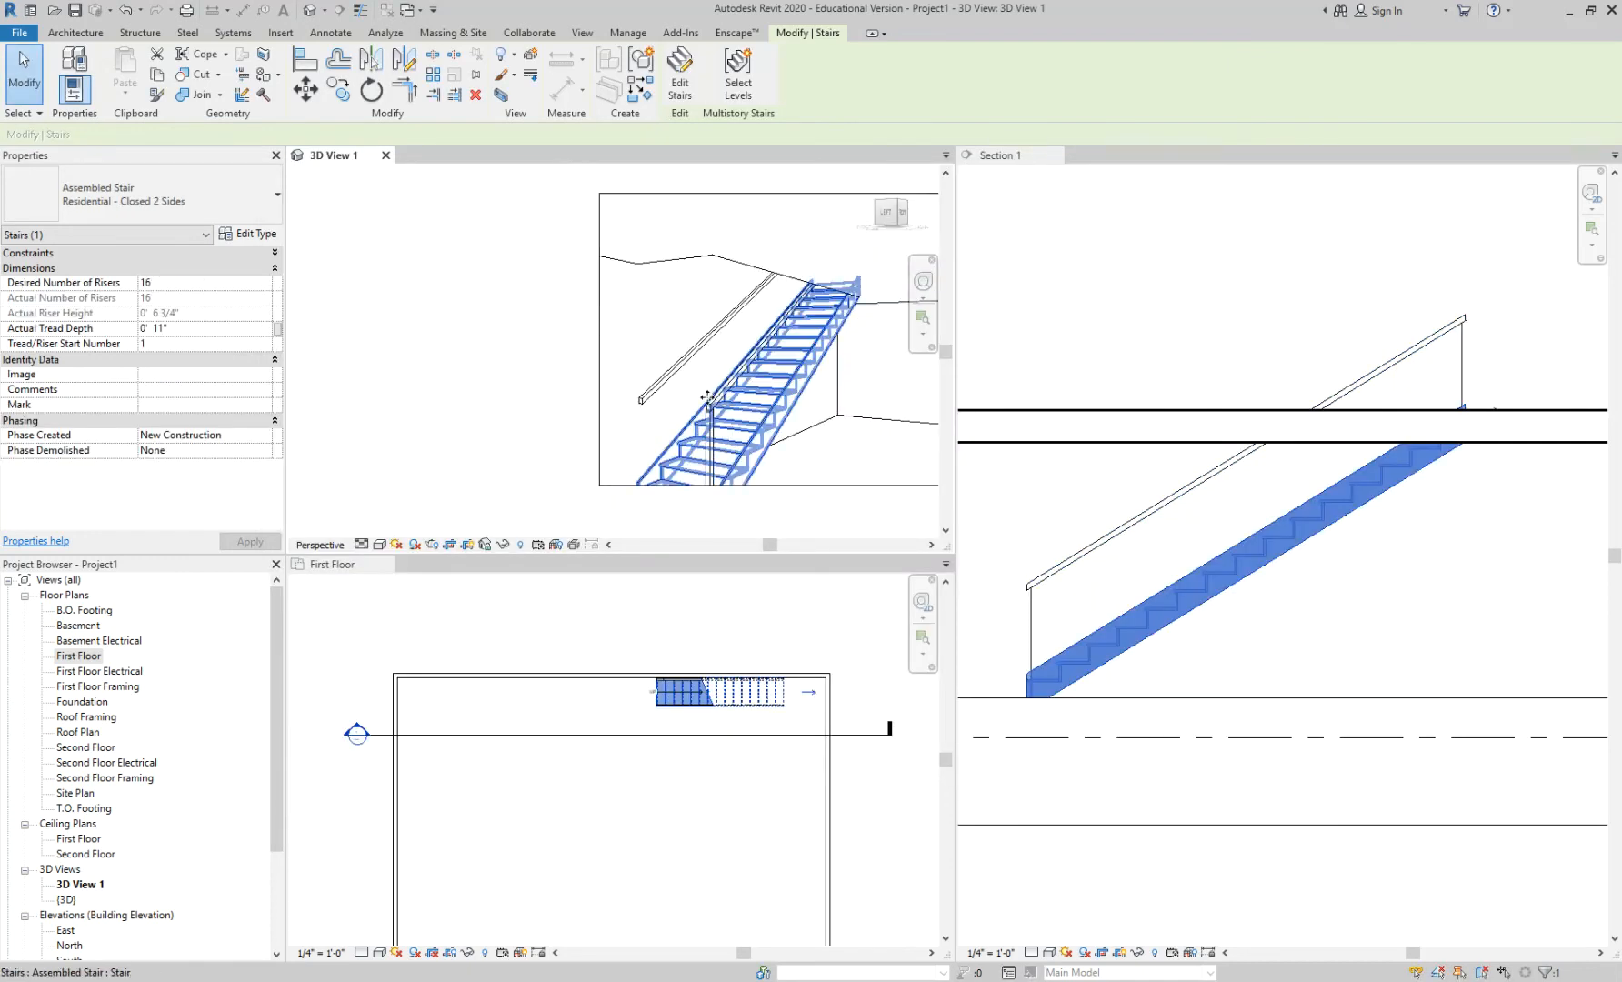
click(879, 415)
scroll(842, 426, down, 1)
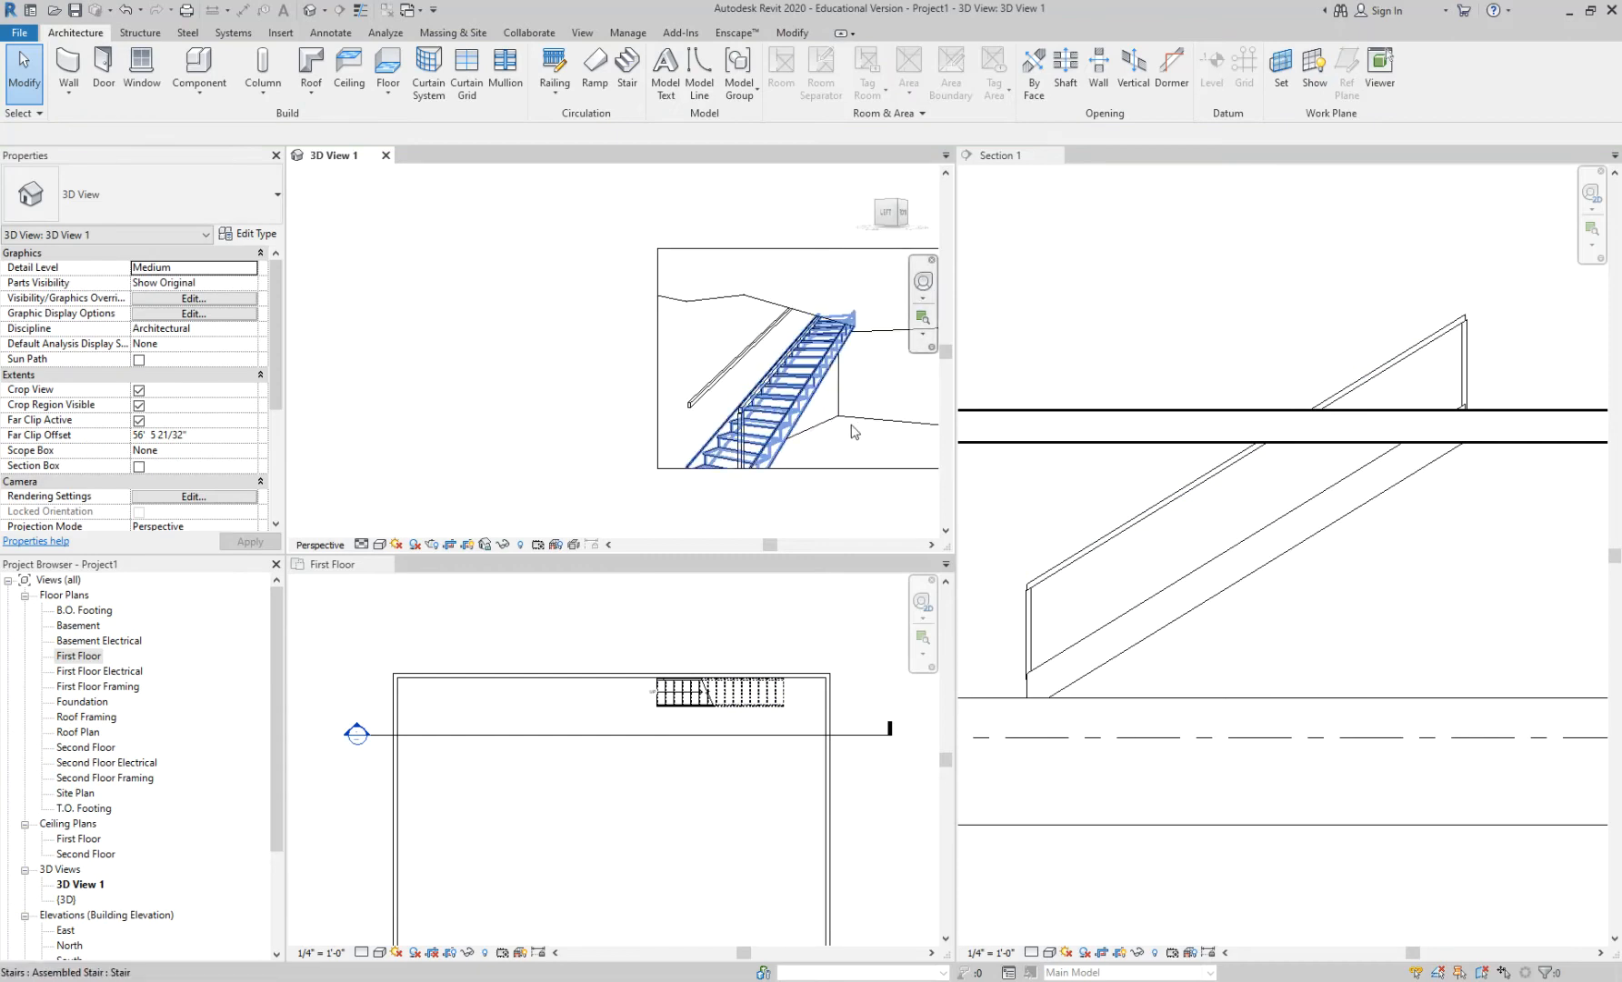
middle_drag(853, 431, 710, 358)
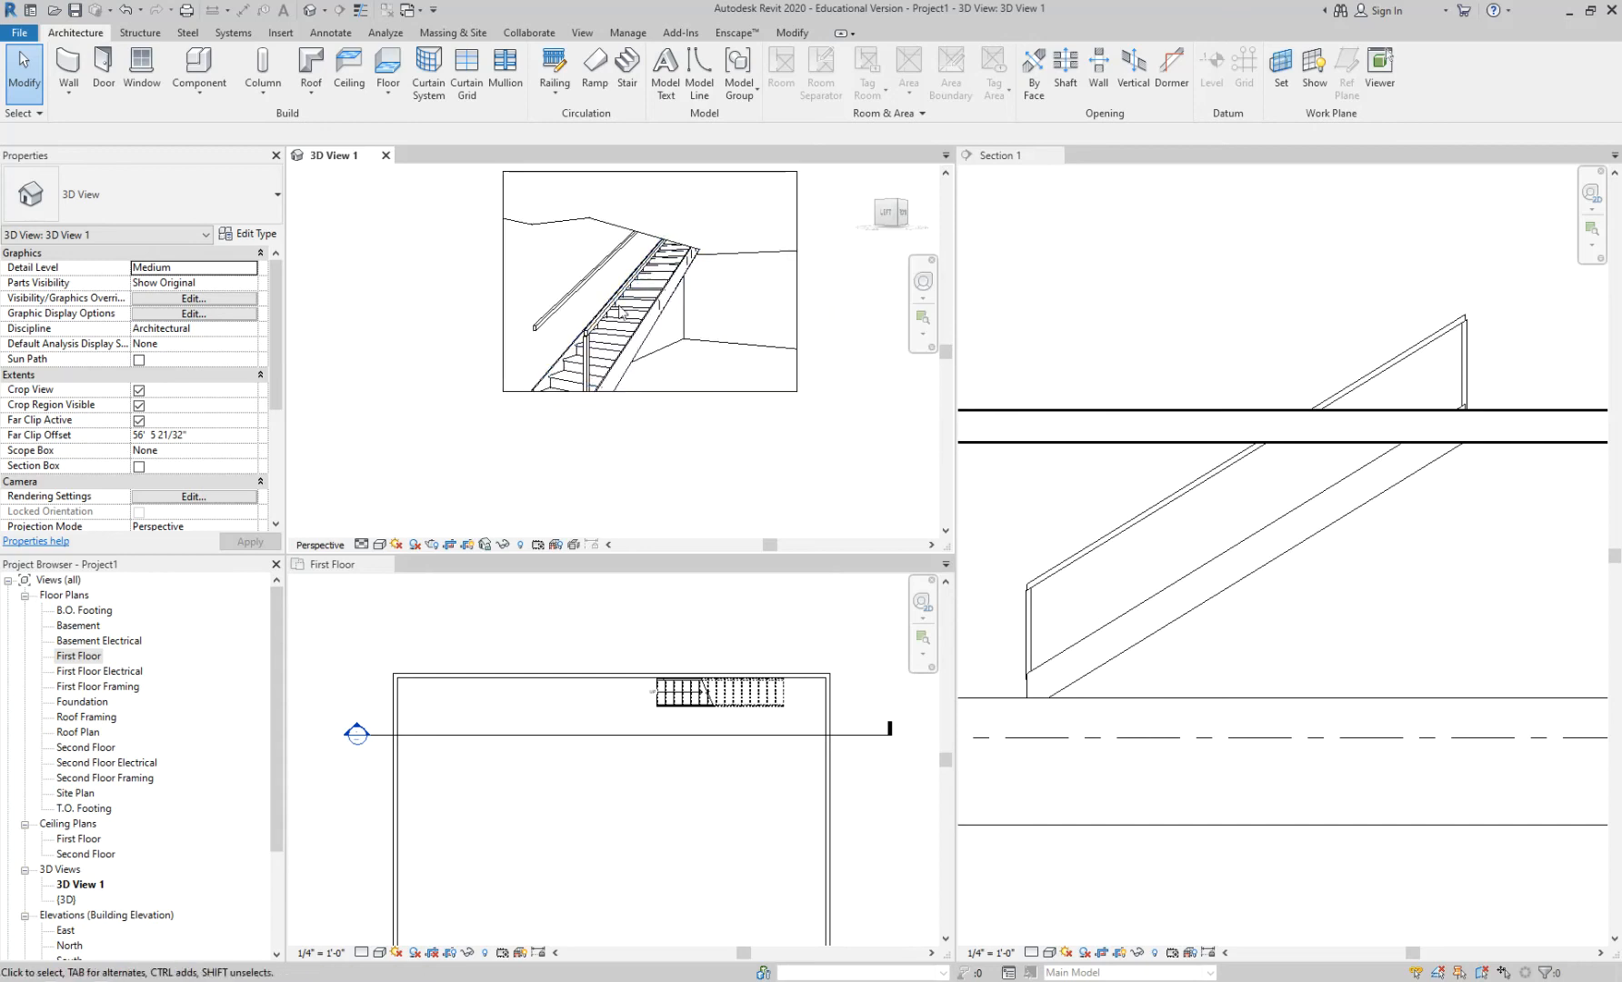
click(673, 354)
click(1218, 696)
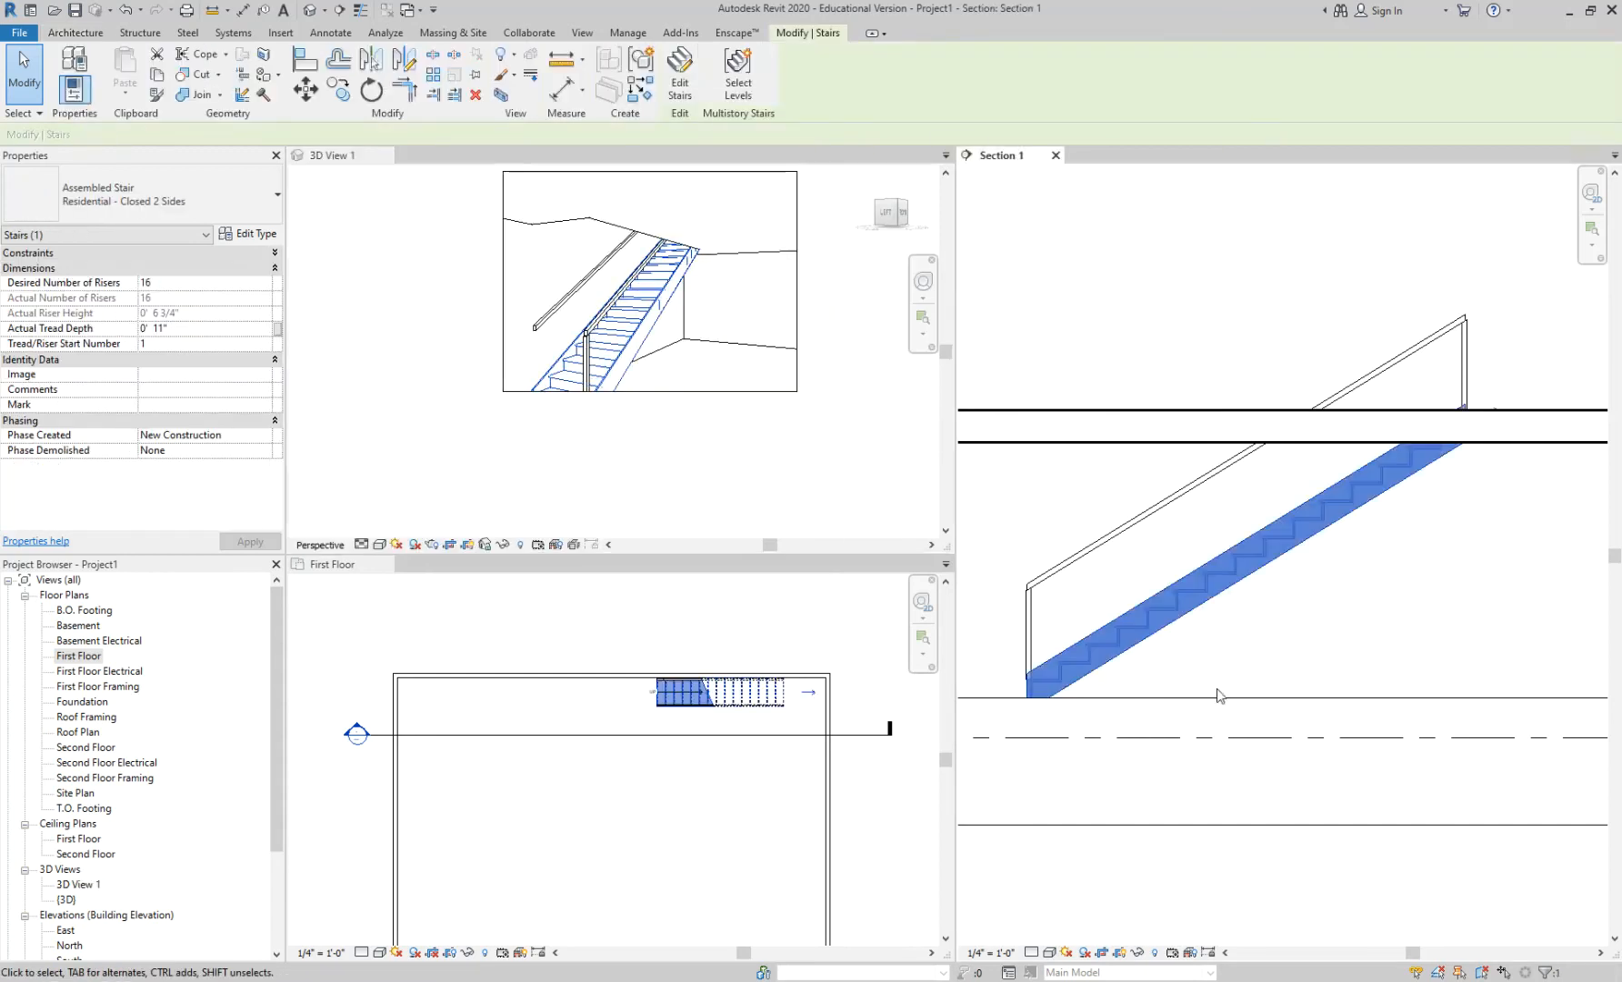
click(1237, 646)
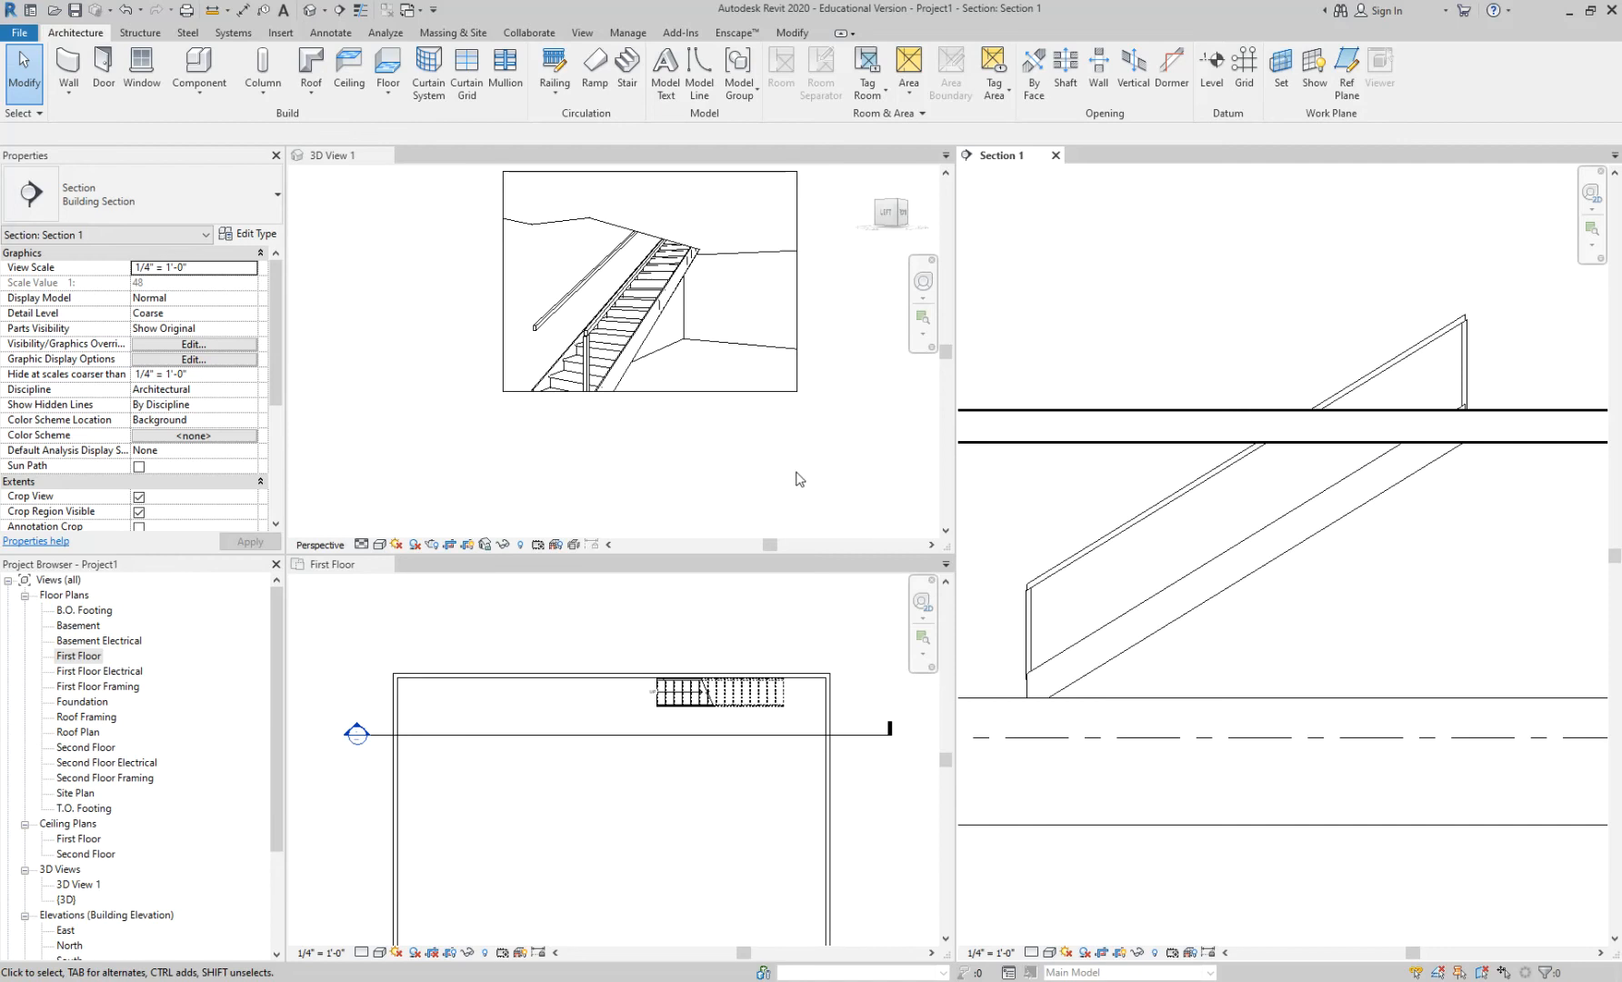
Step: Enlarge the crop region of 3D View 1 downward and to both sides so it takes in the whole stair
click(708, 392)
click(685, 392)
drag(650, 392, 650, 484)
drag(502, 329, 423, 328)
drag(798, 328, 858, 328)
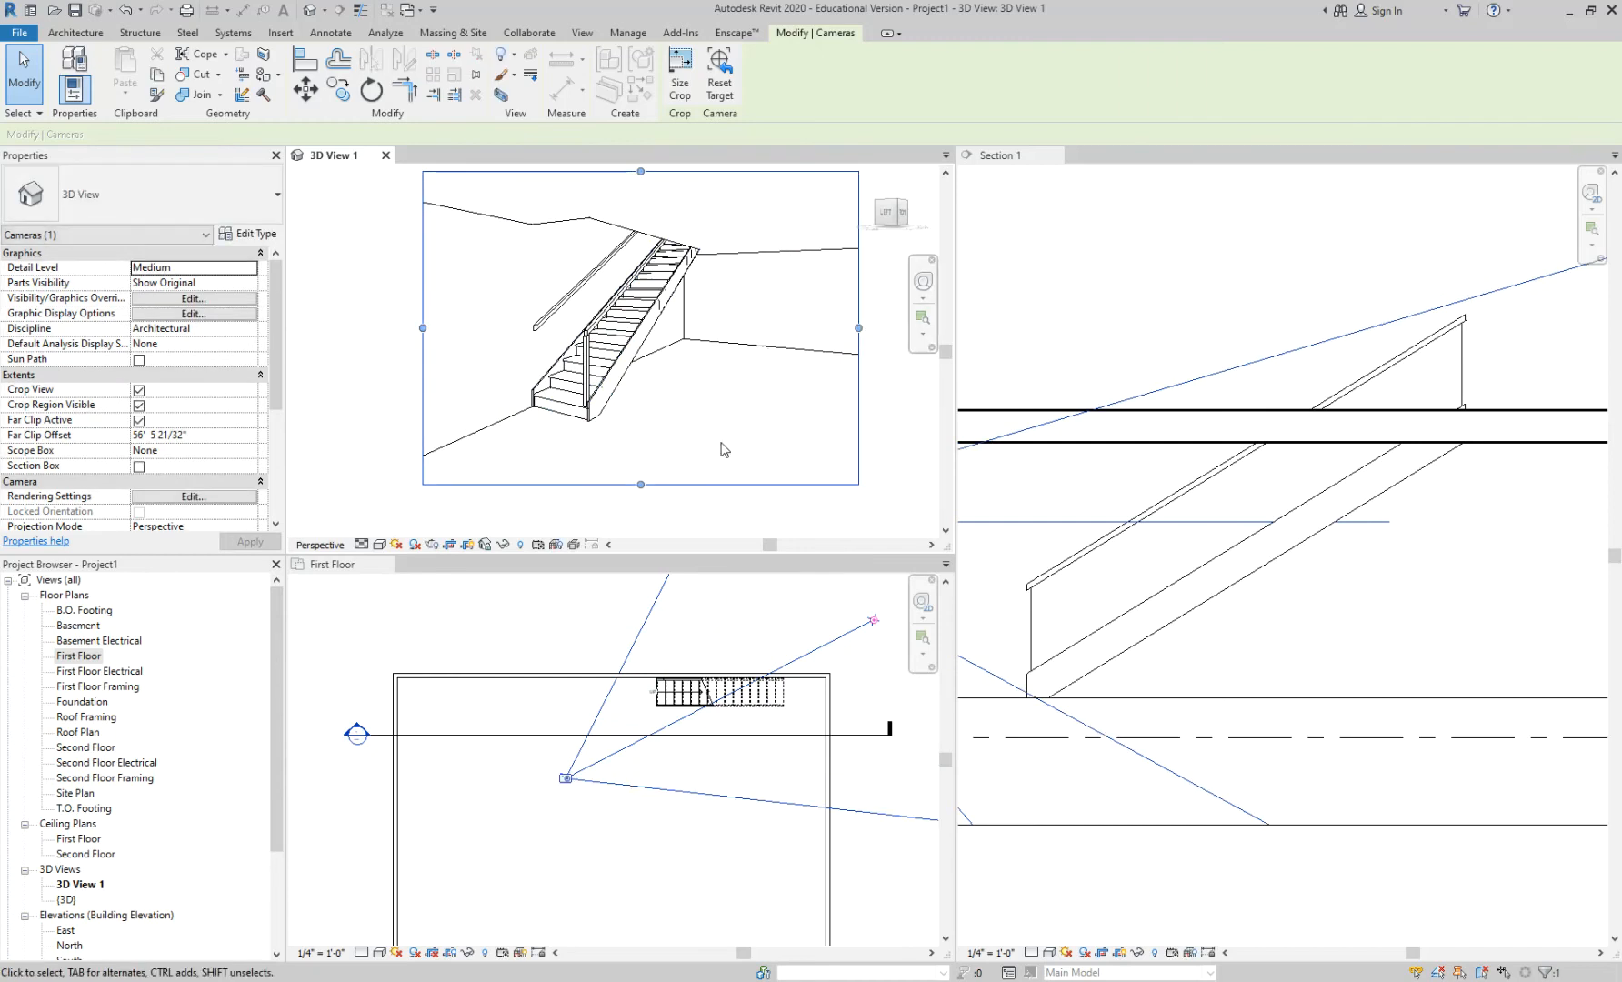
Step: In the First Floor plan, start an architectural wall of type Generic - 4" with height to Second Floor and location line Finish Face: Interior
click(1323, 642)
scroll(1318, 641, down, 3)
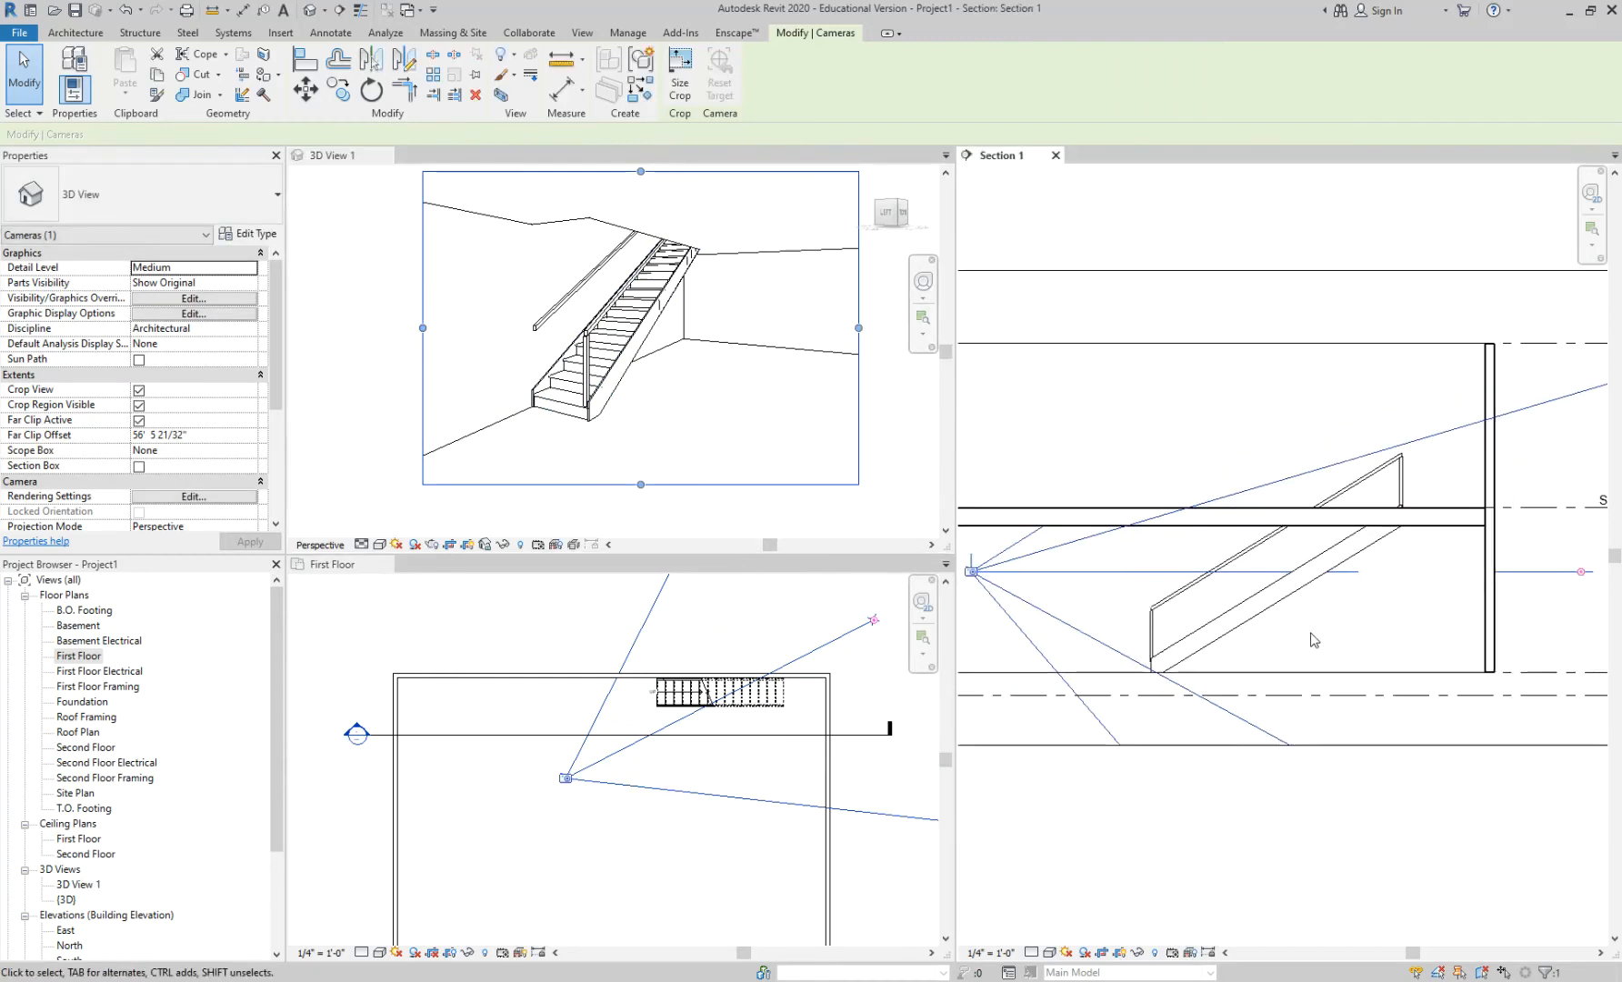
scroll(662, 753, up, 5)
click(614, 687)
middle_drag(710, 693, 507, 734)
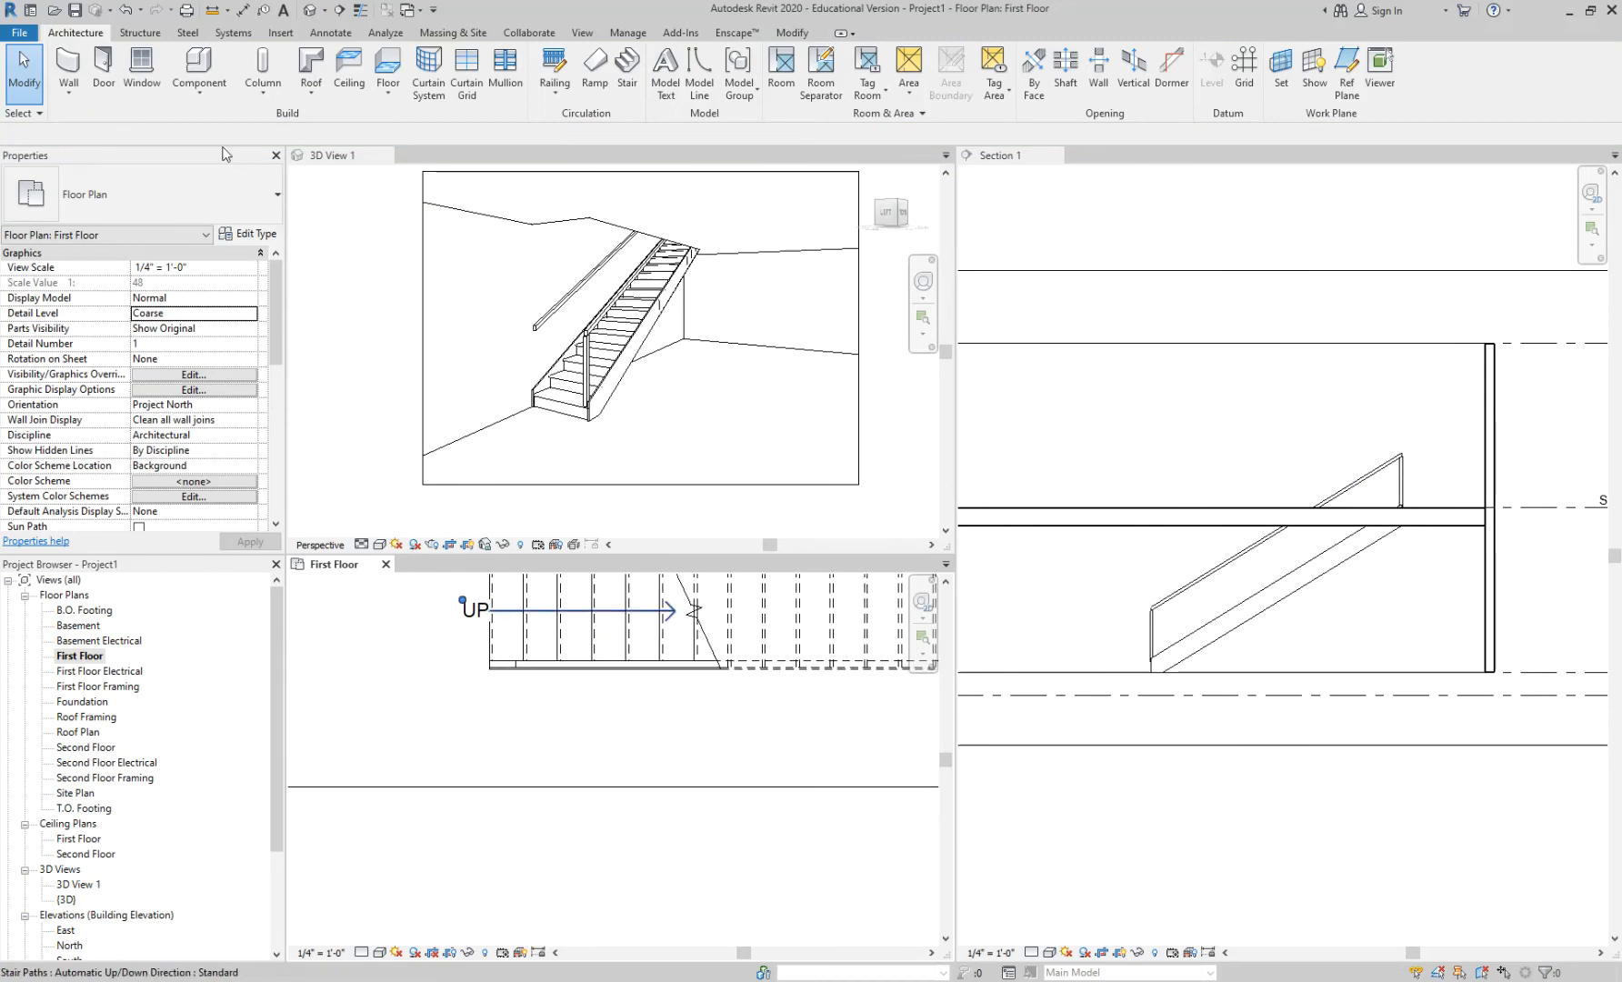
click(78, 92)
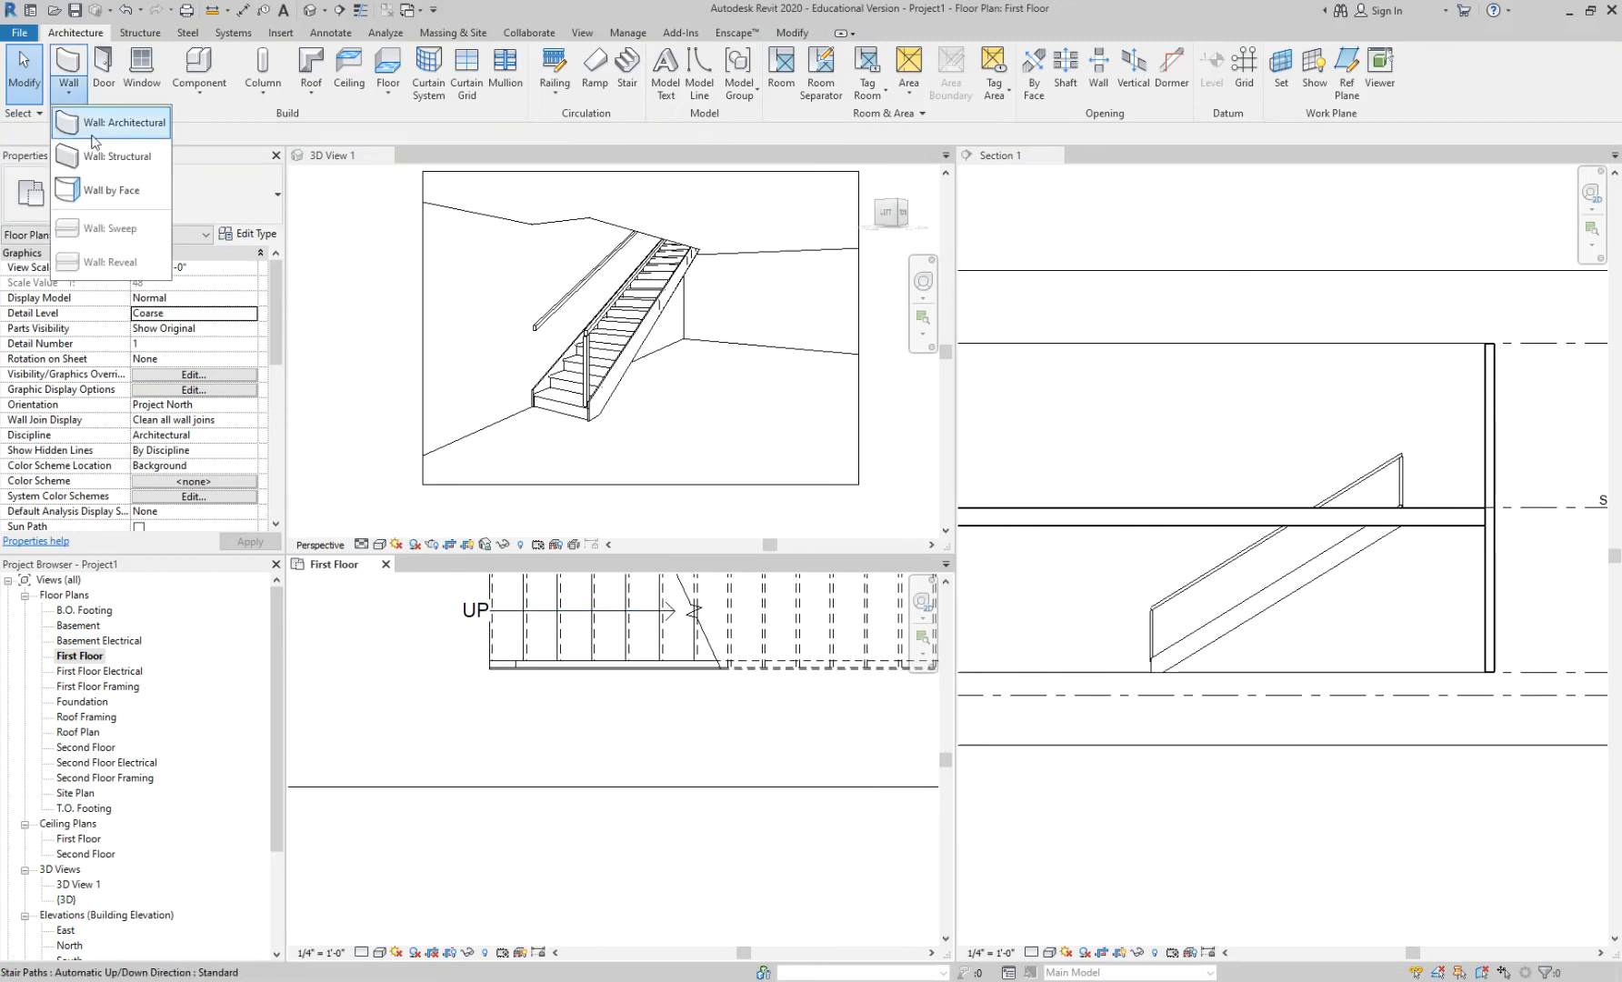
click(102, 124)
click(175, 194)
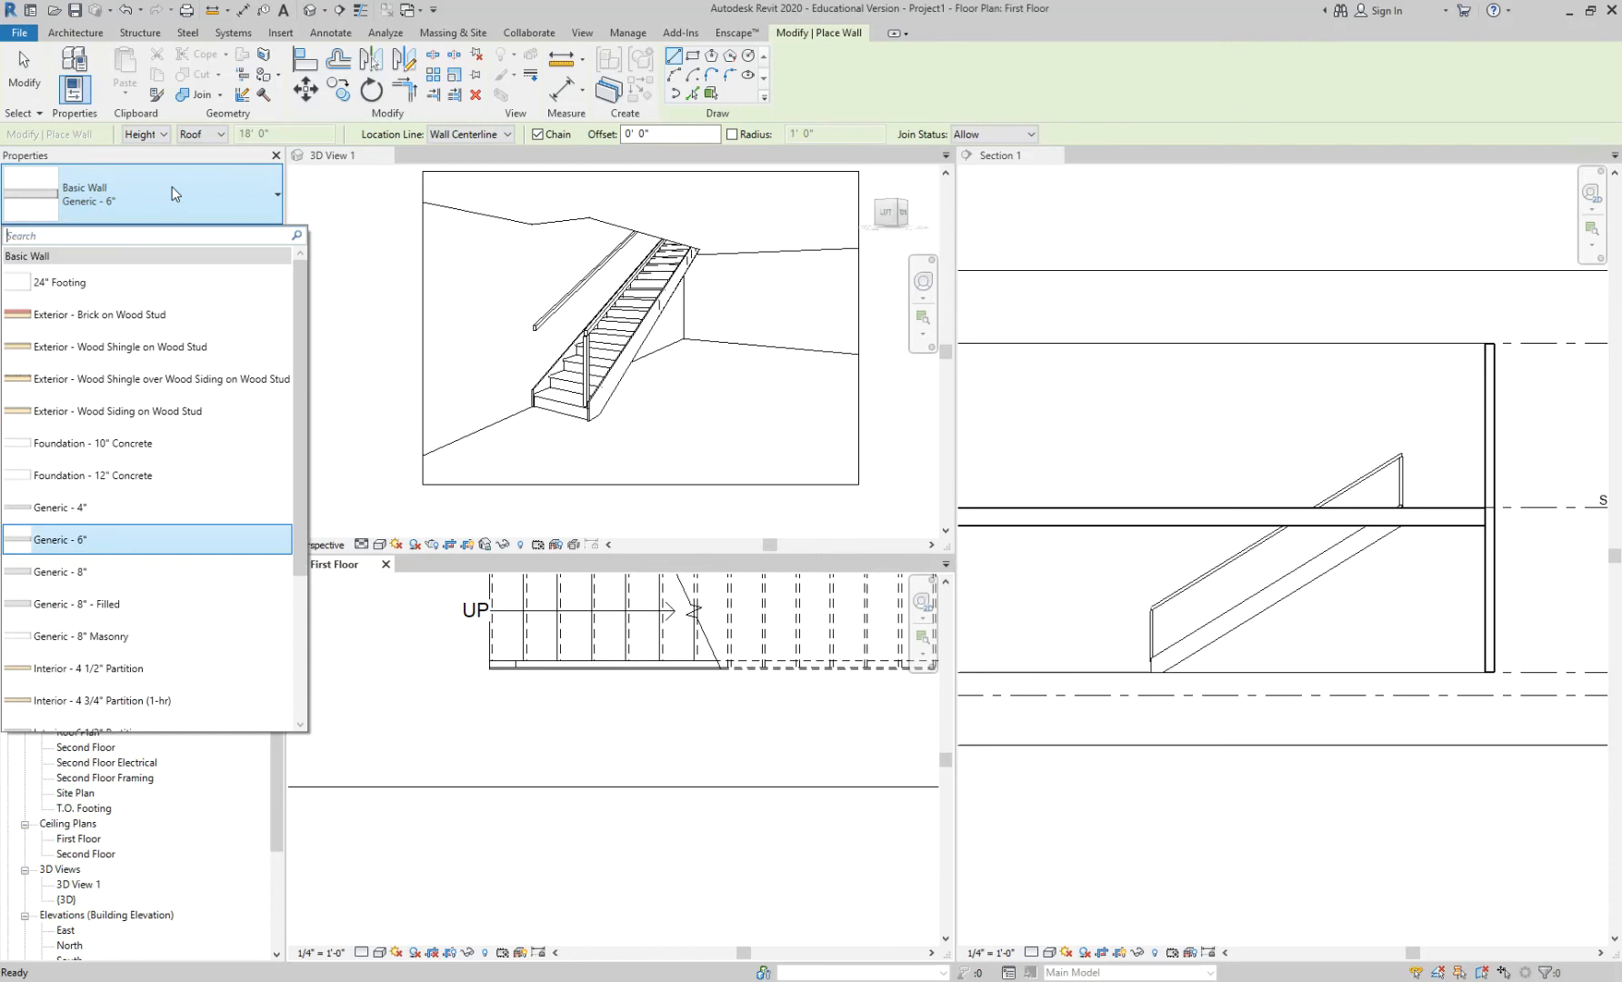
click(146, 503)
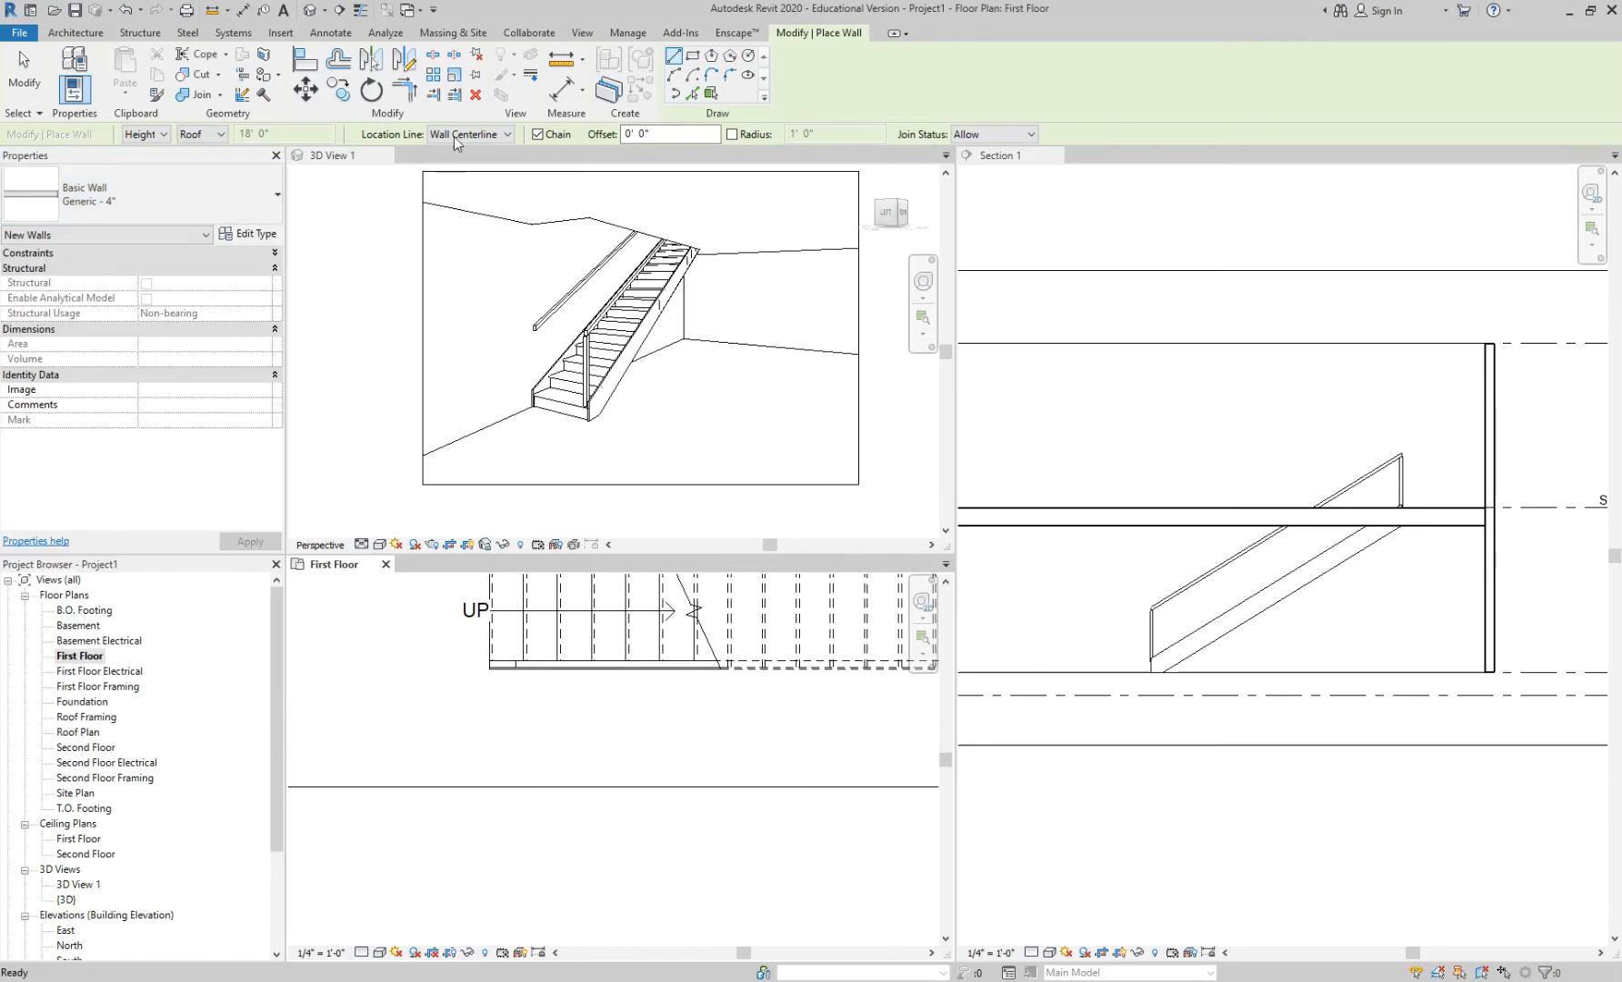
click(210, 136)
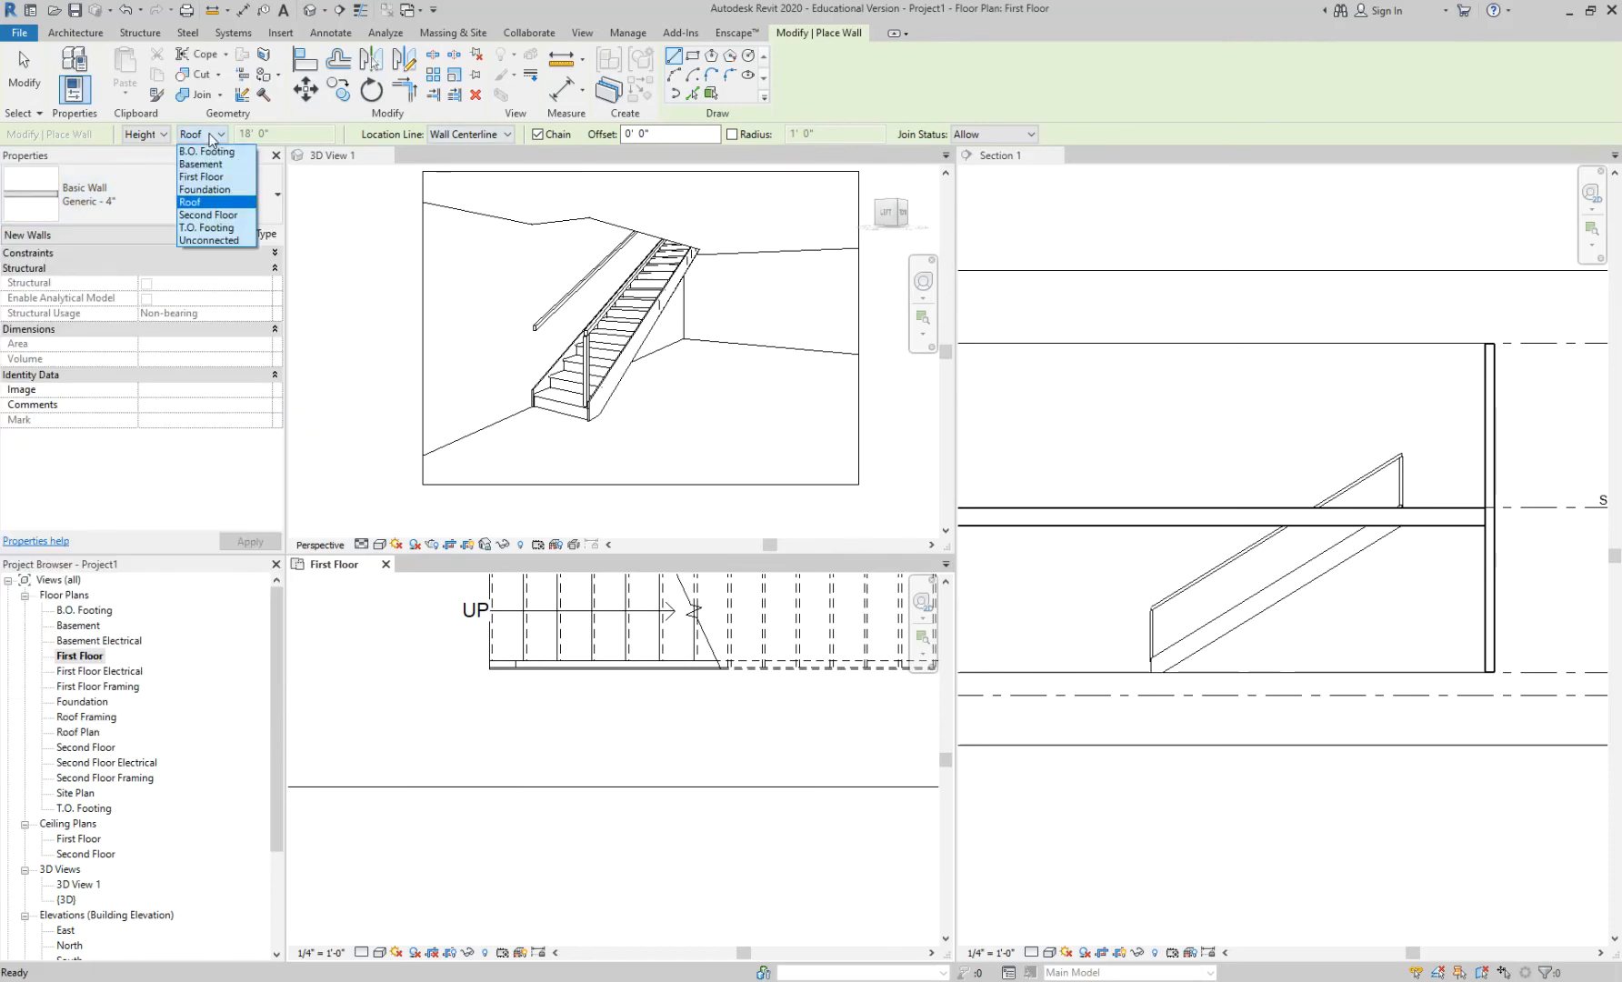
click(218, 215)
click(474, 134)
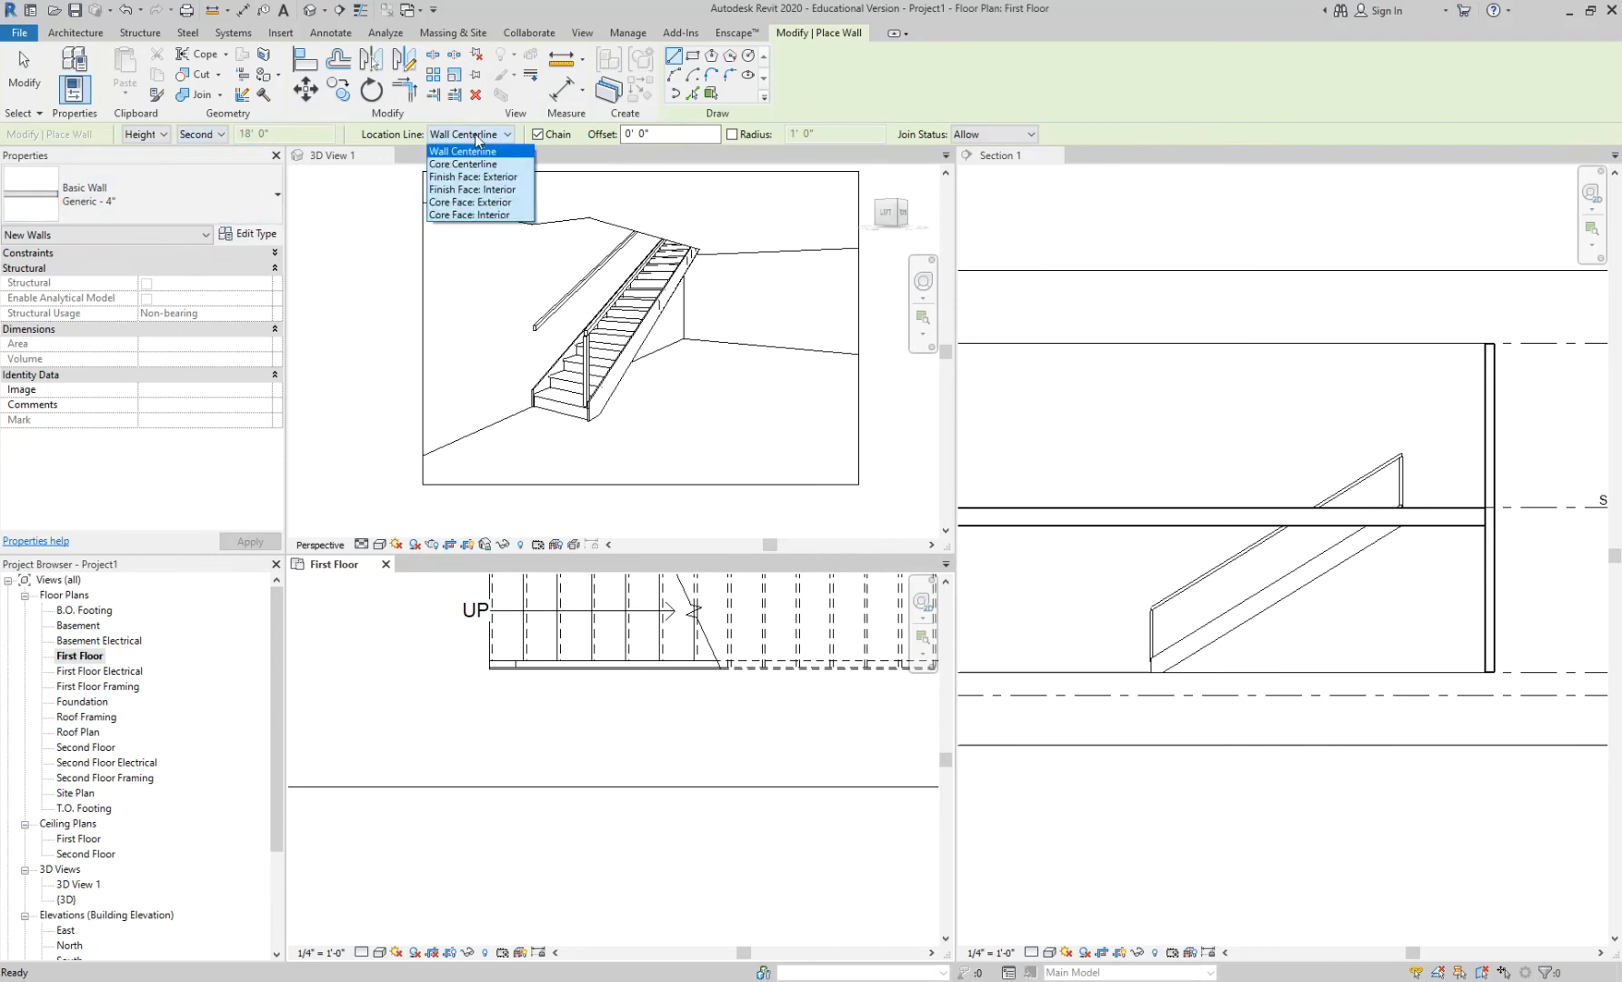
click(480, 191)
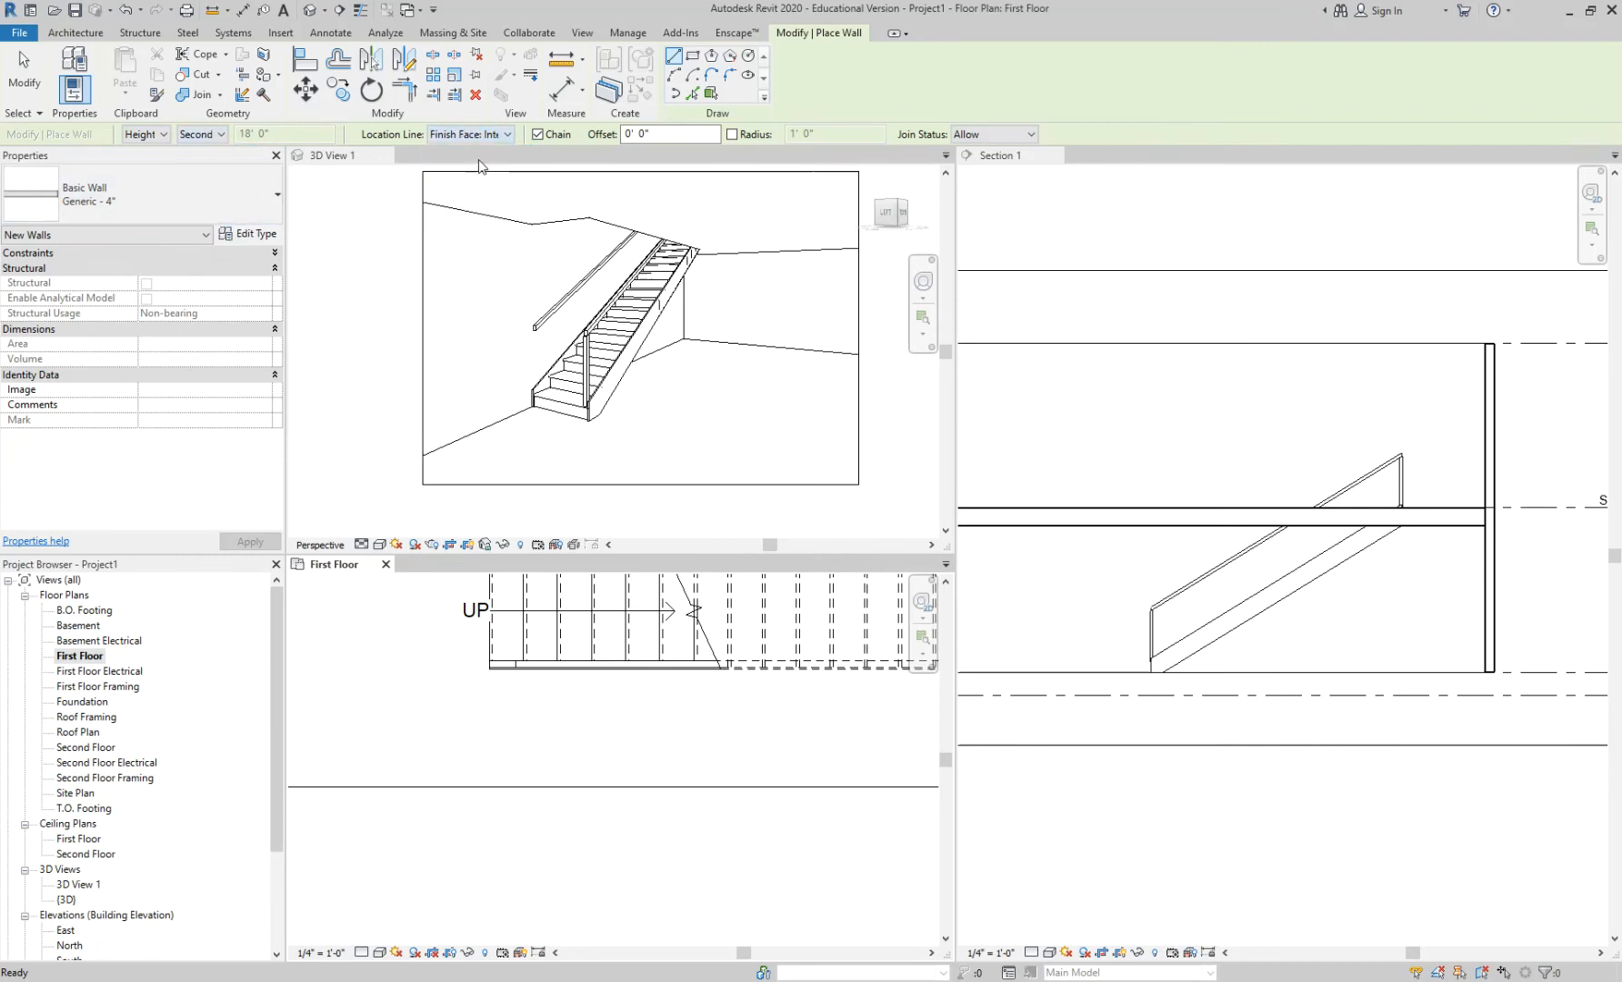
Step: Draw the wall along the stair's full open side and return it across the upper end to the existing back wall
scroll(576, 703, up, 2)
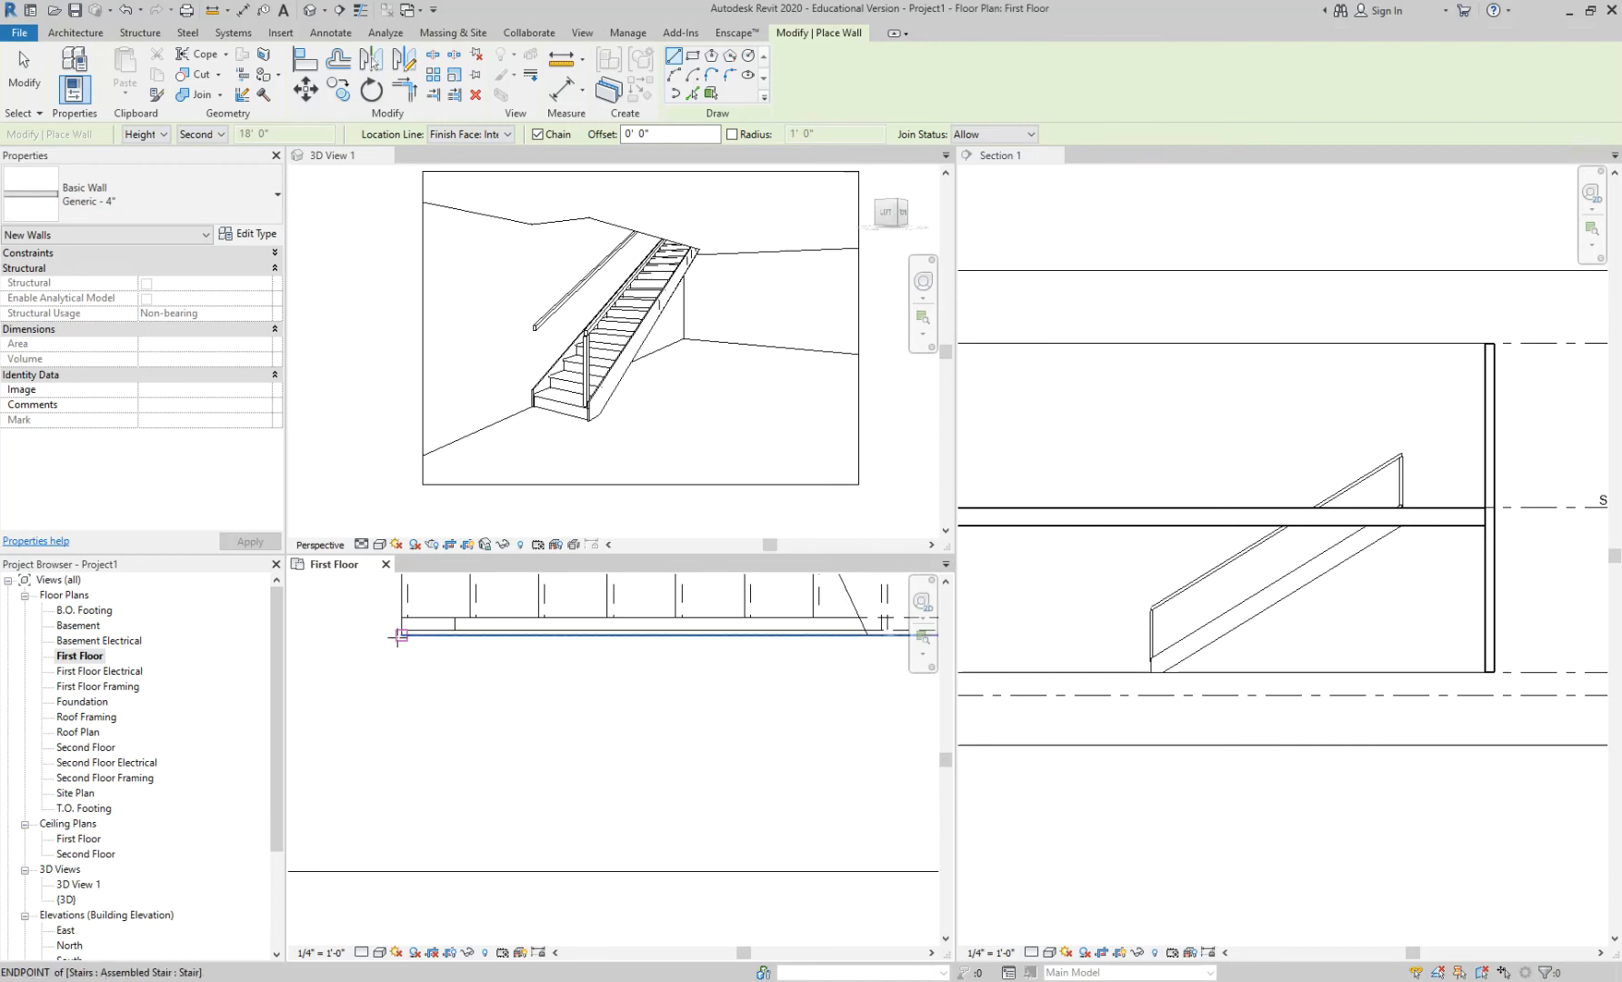
click(401, 647)
scroll(627, 633, down, 6)
scroll(784, 656, up, 3)
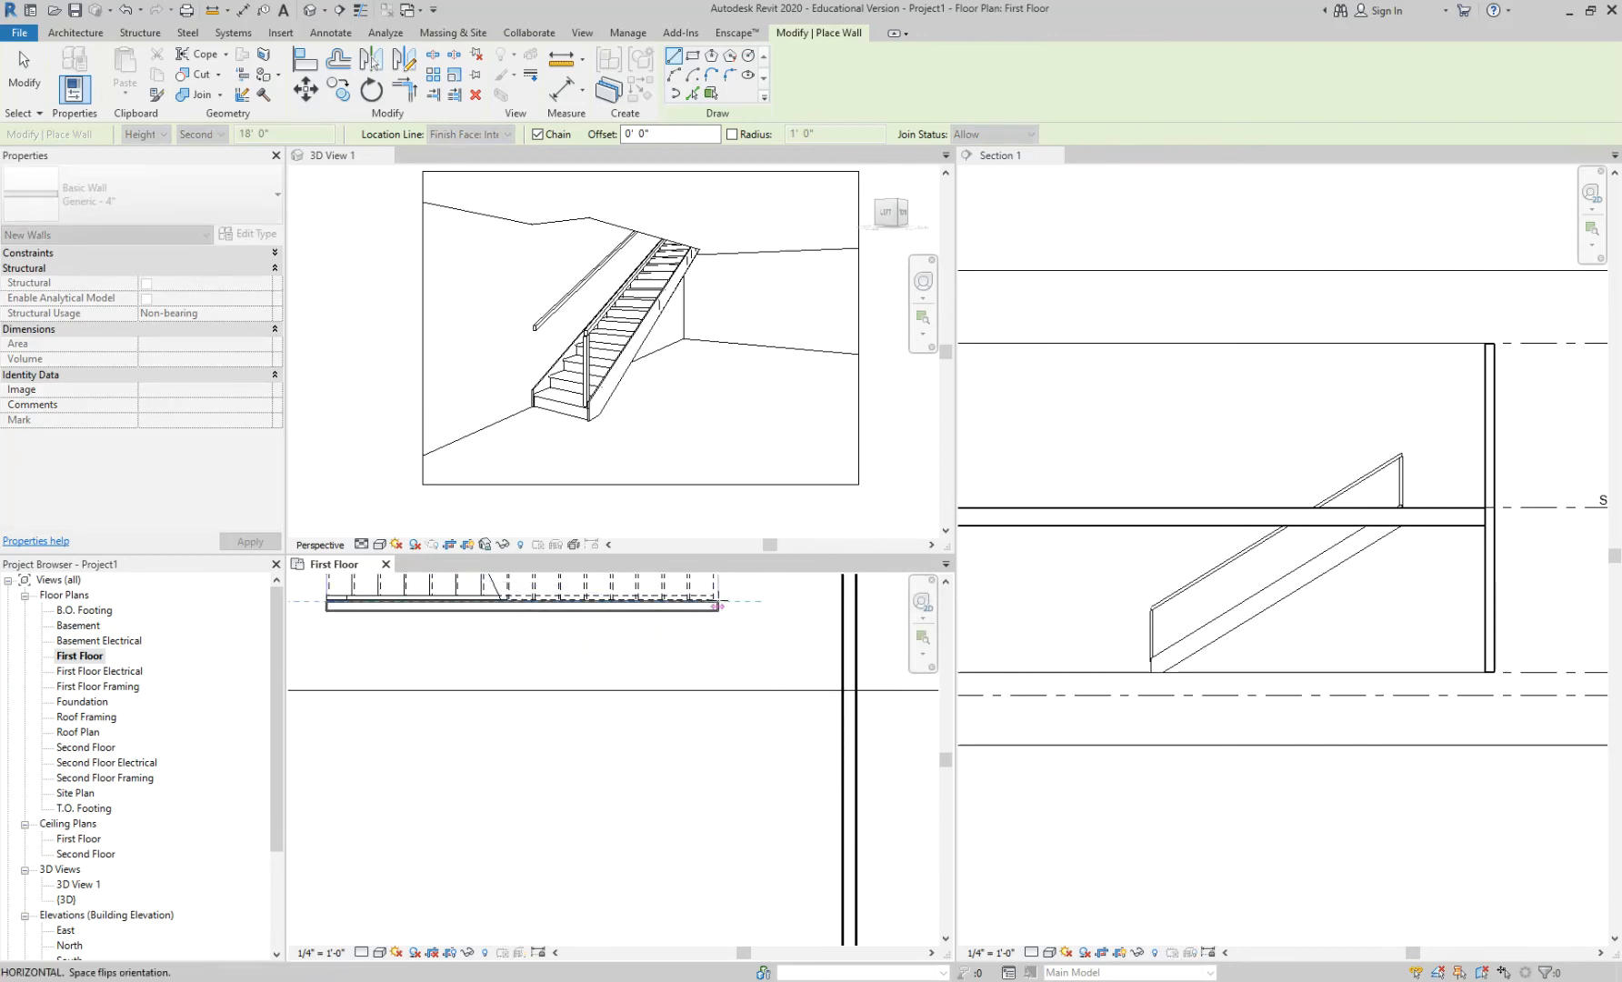
click(742, 606)
middle_drag(742, 606, 725, 784)
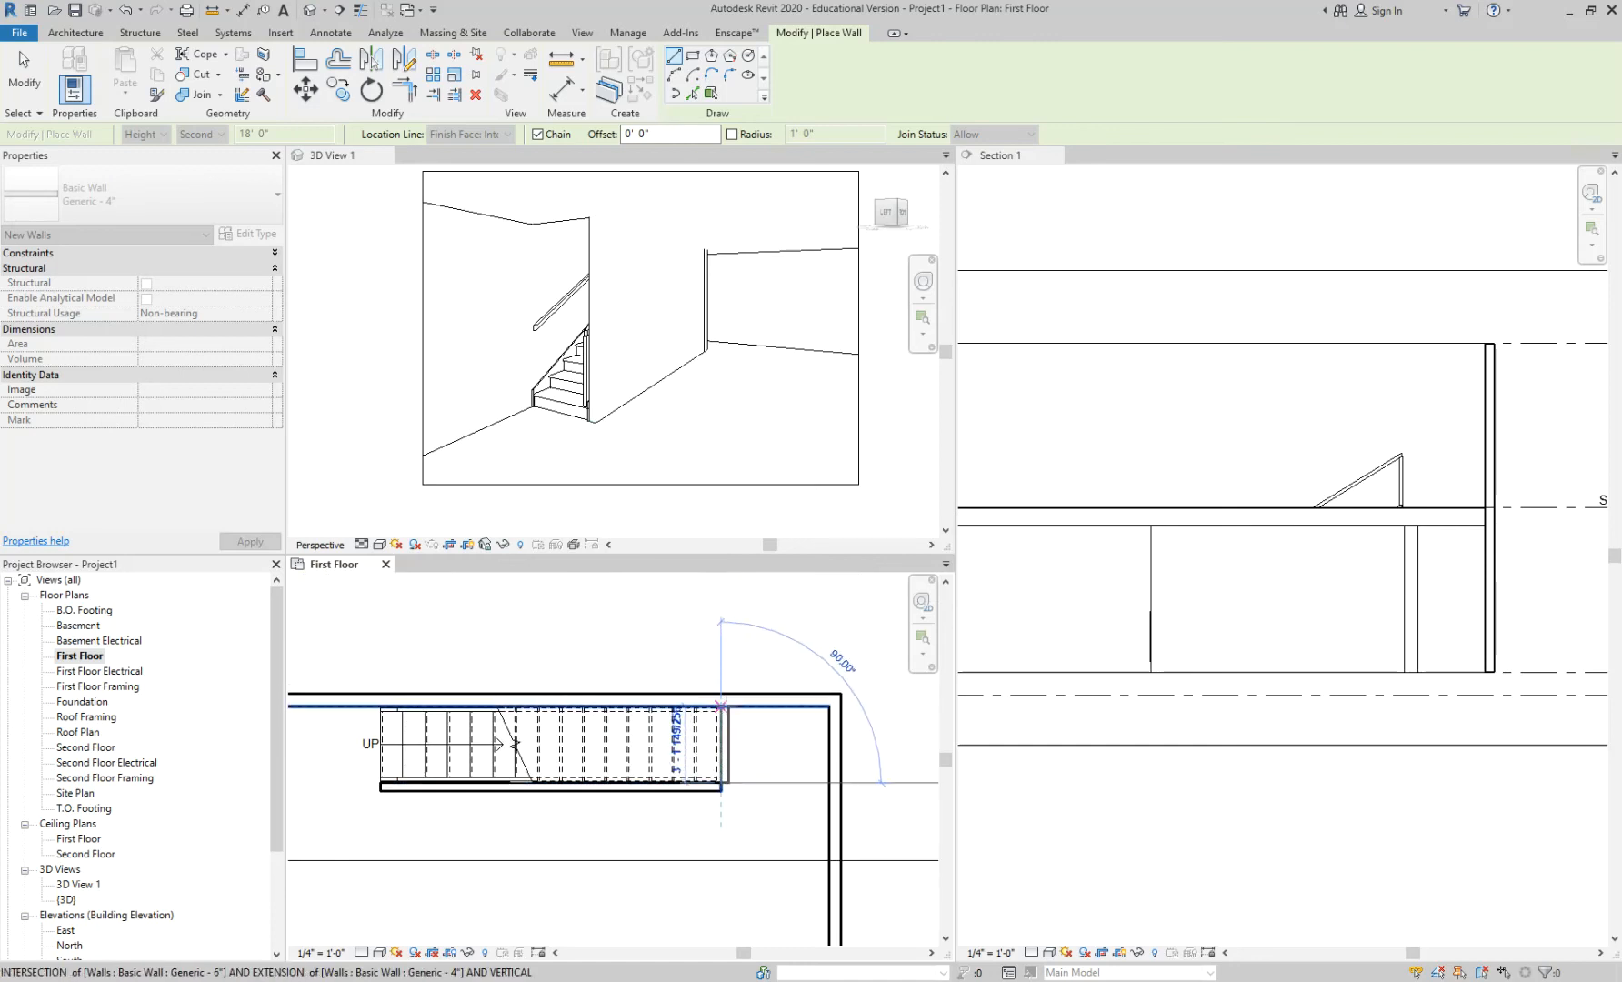
click(722, 705)
key(Escape)
key(Escape)
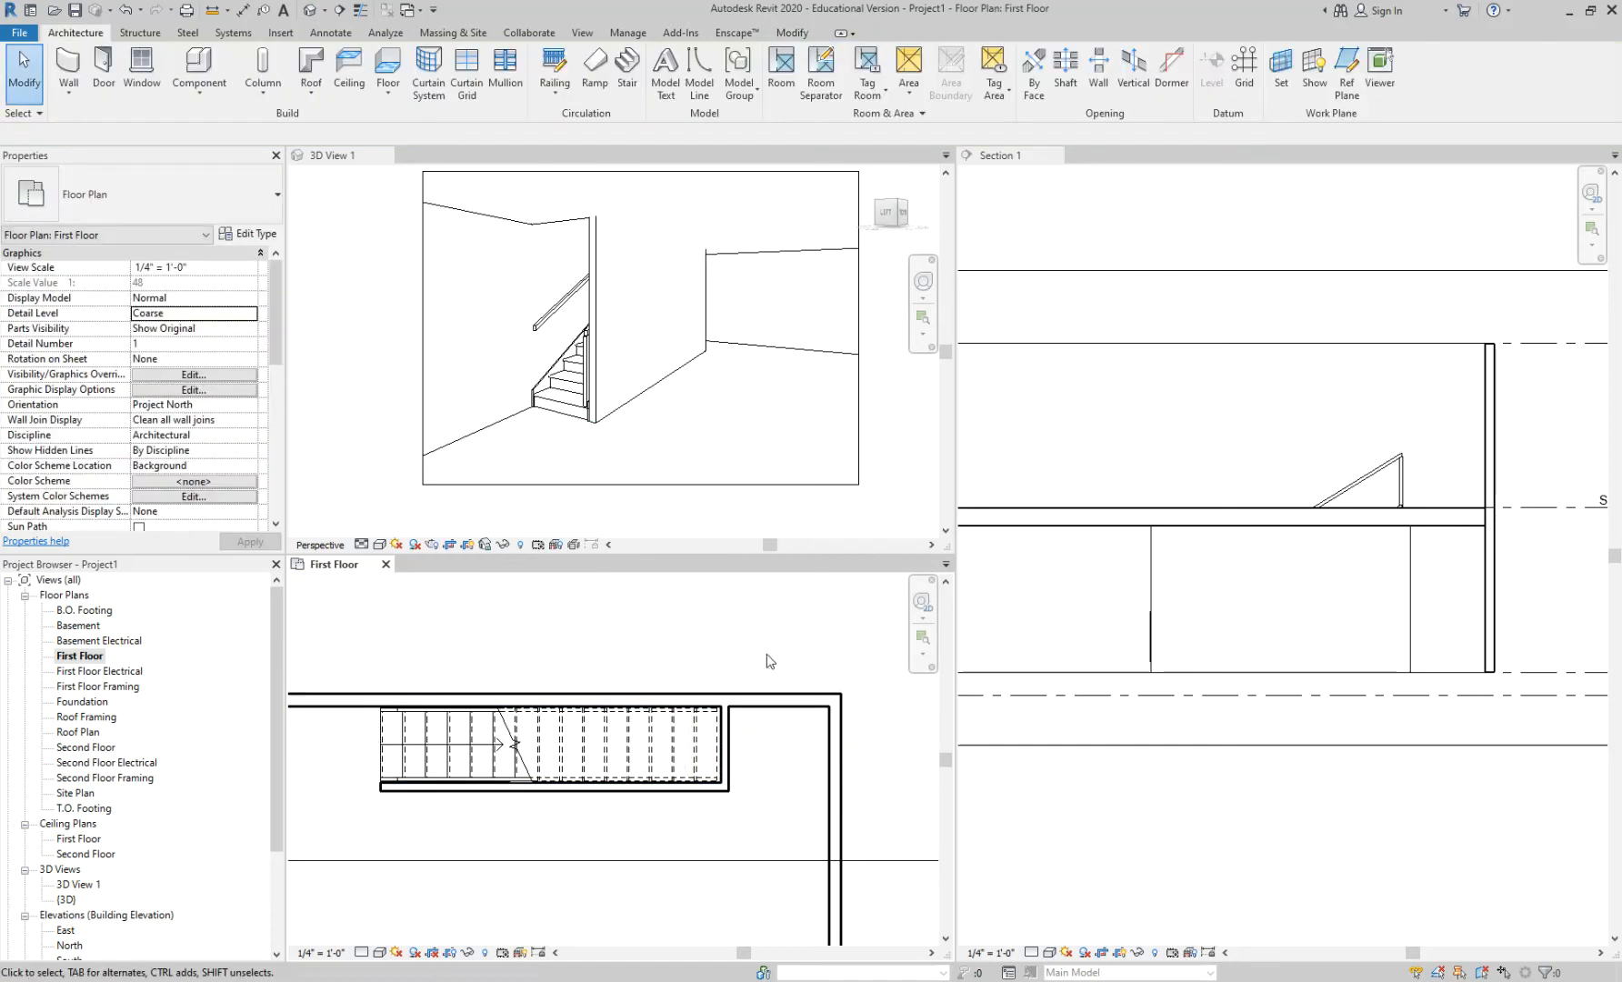
Step: Select the long wall beside the stair and examine how it encloses the stair in the 3D view
scroll(600, 278, up, 2)
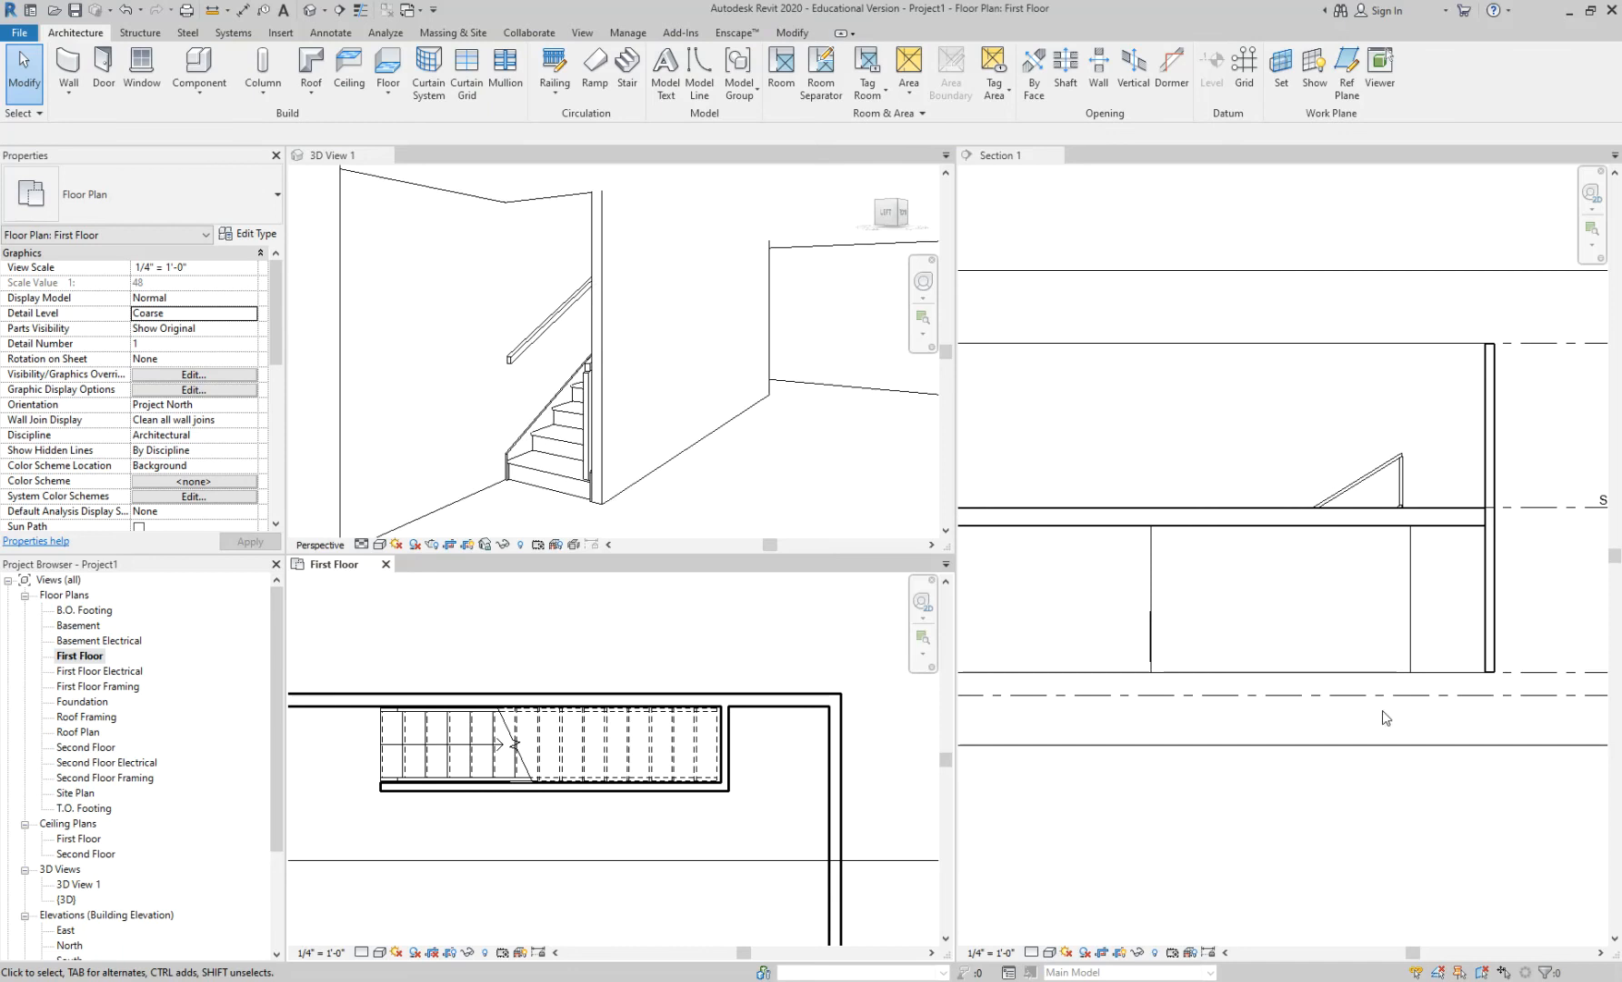
click(606, 306)
click(606, 306)
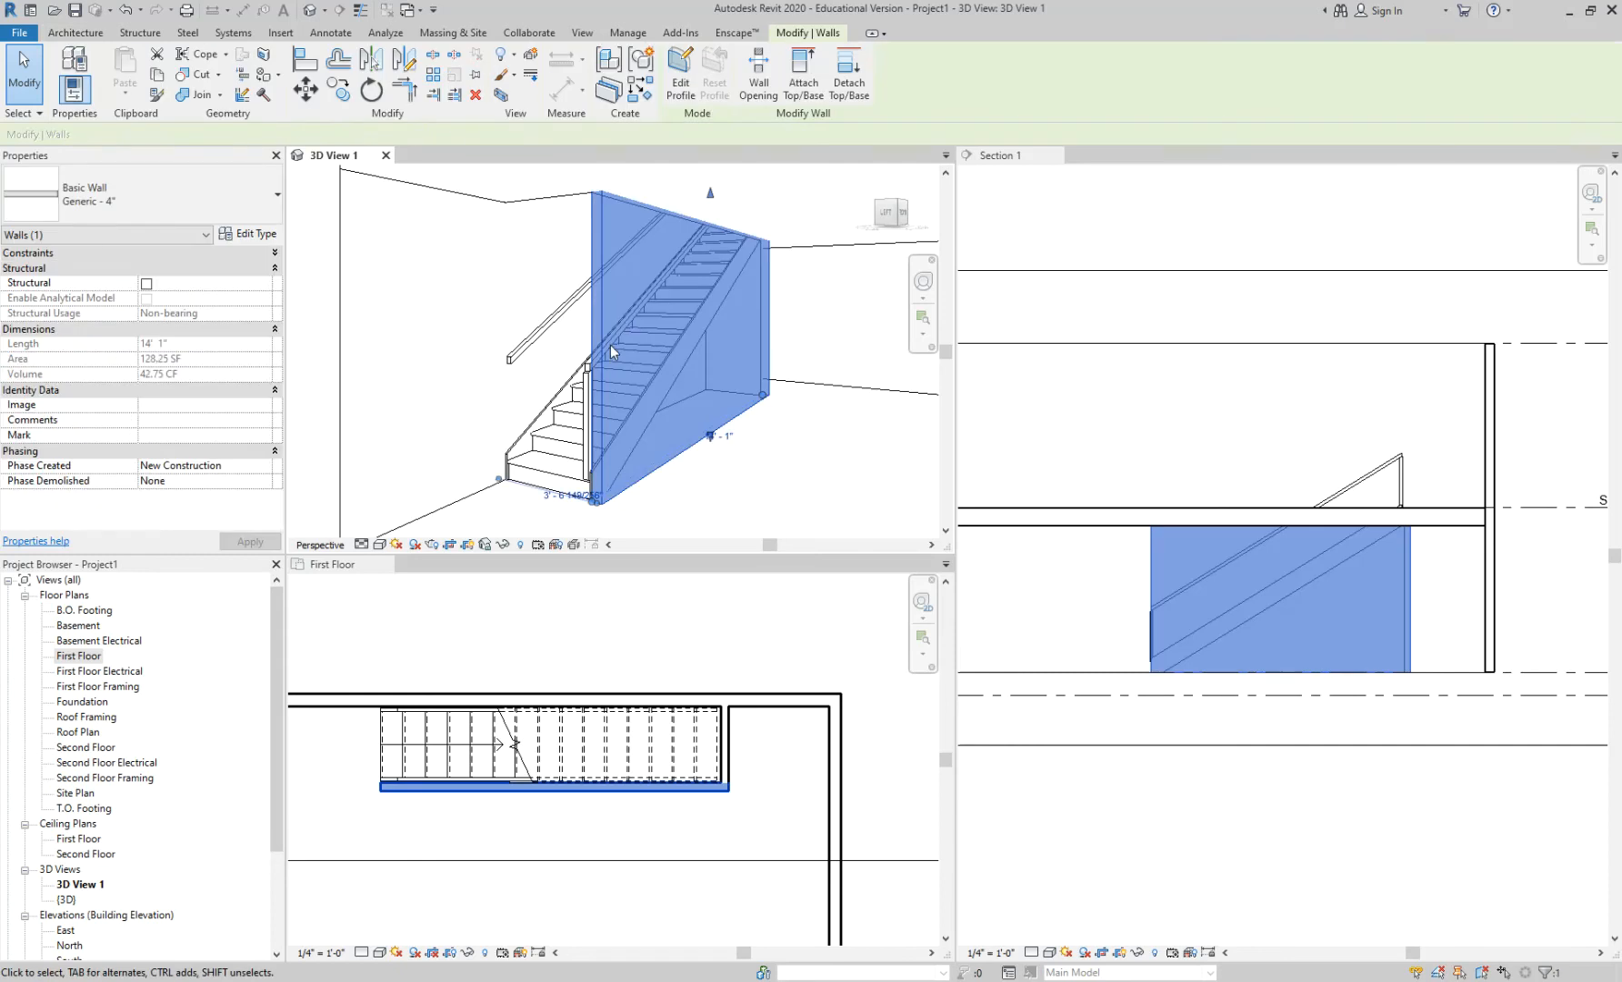
scroll(638, 461, up, 2)
middle_drag(618, 431, 547, 425)
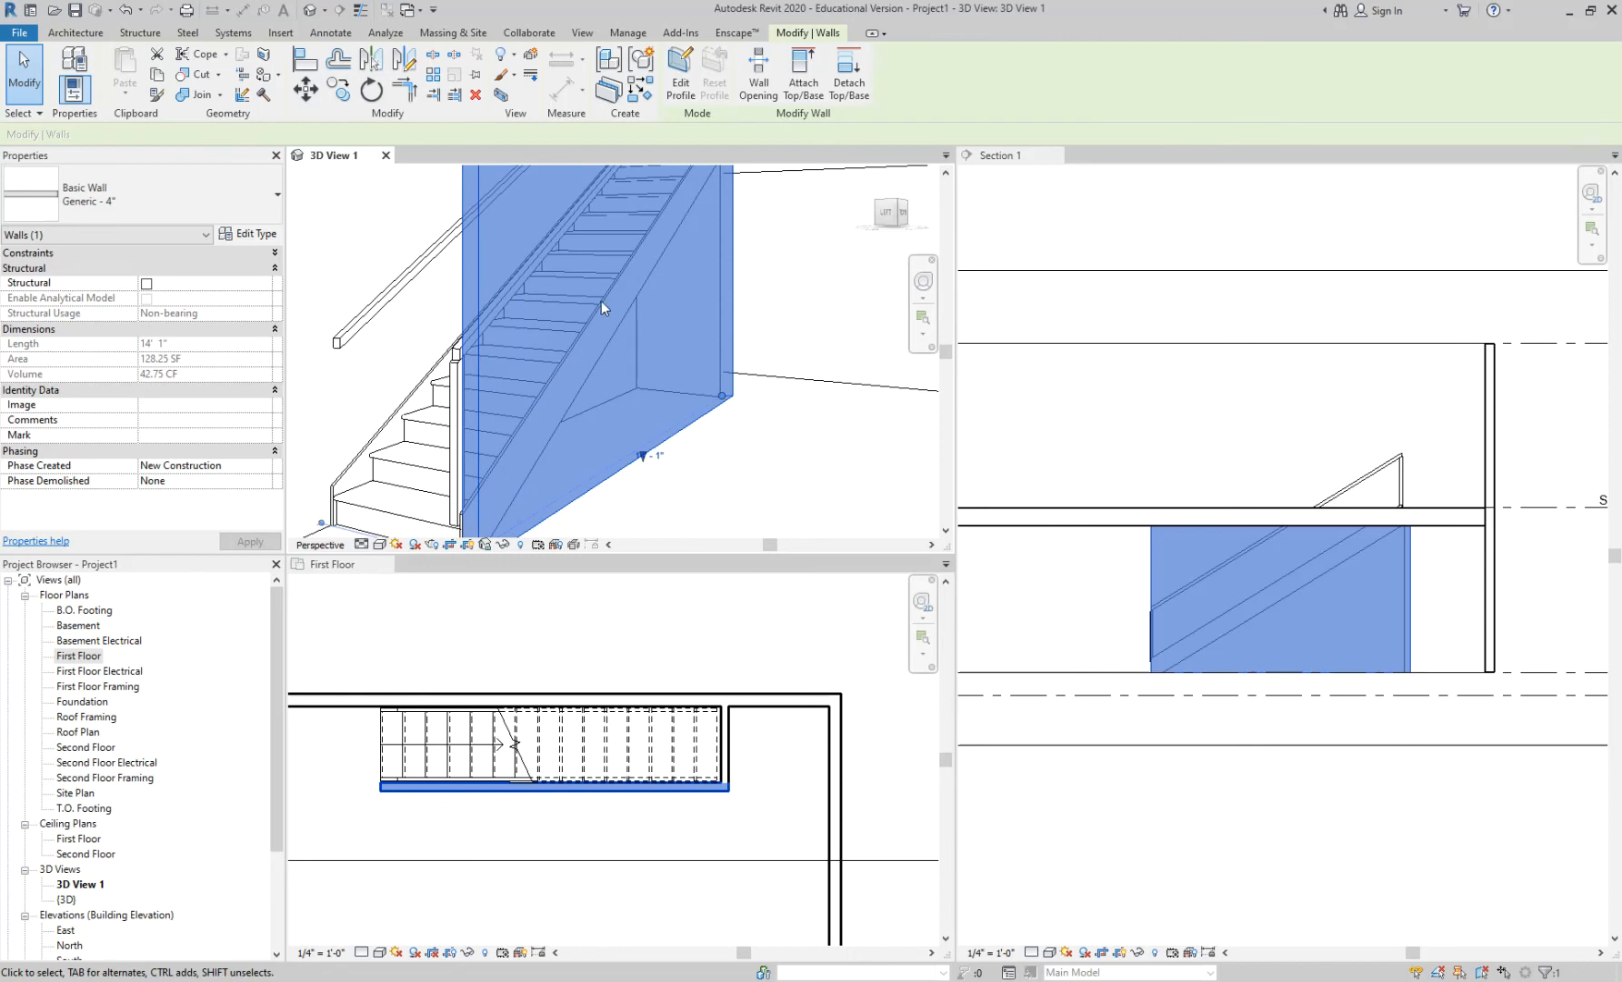
scroll(601, 300, down, 2)
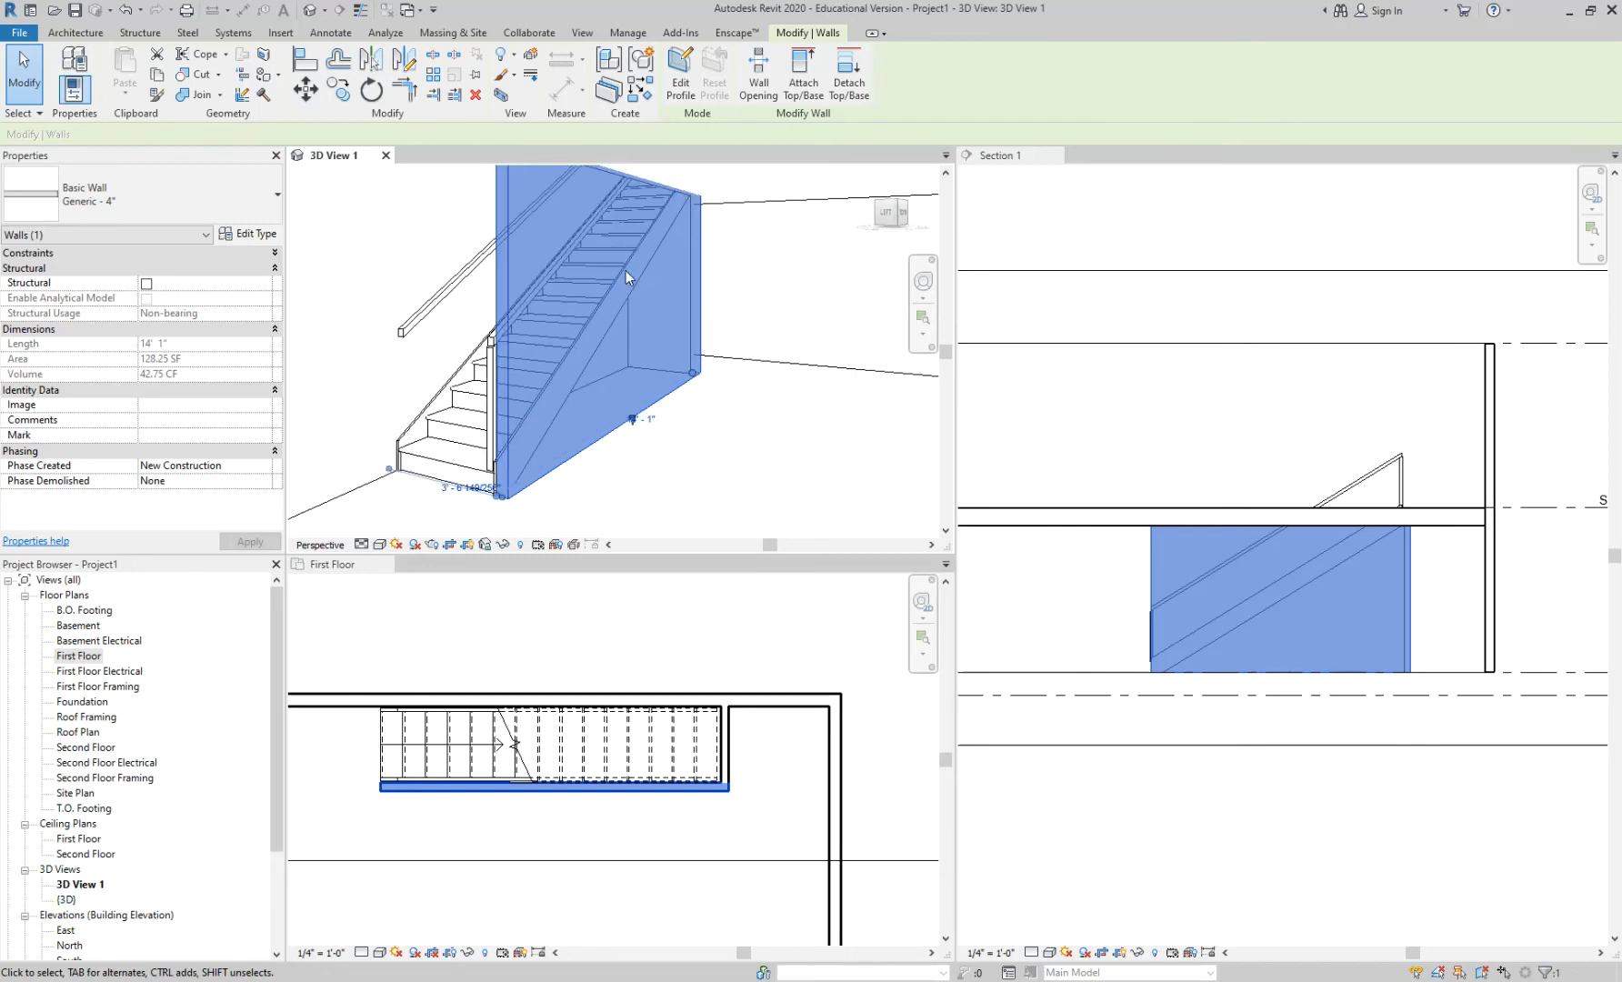
Step: Widen the Section 1 view and set the visual style of both the First Floor plan and Section 1 to Wireframe
click(1242, 638)
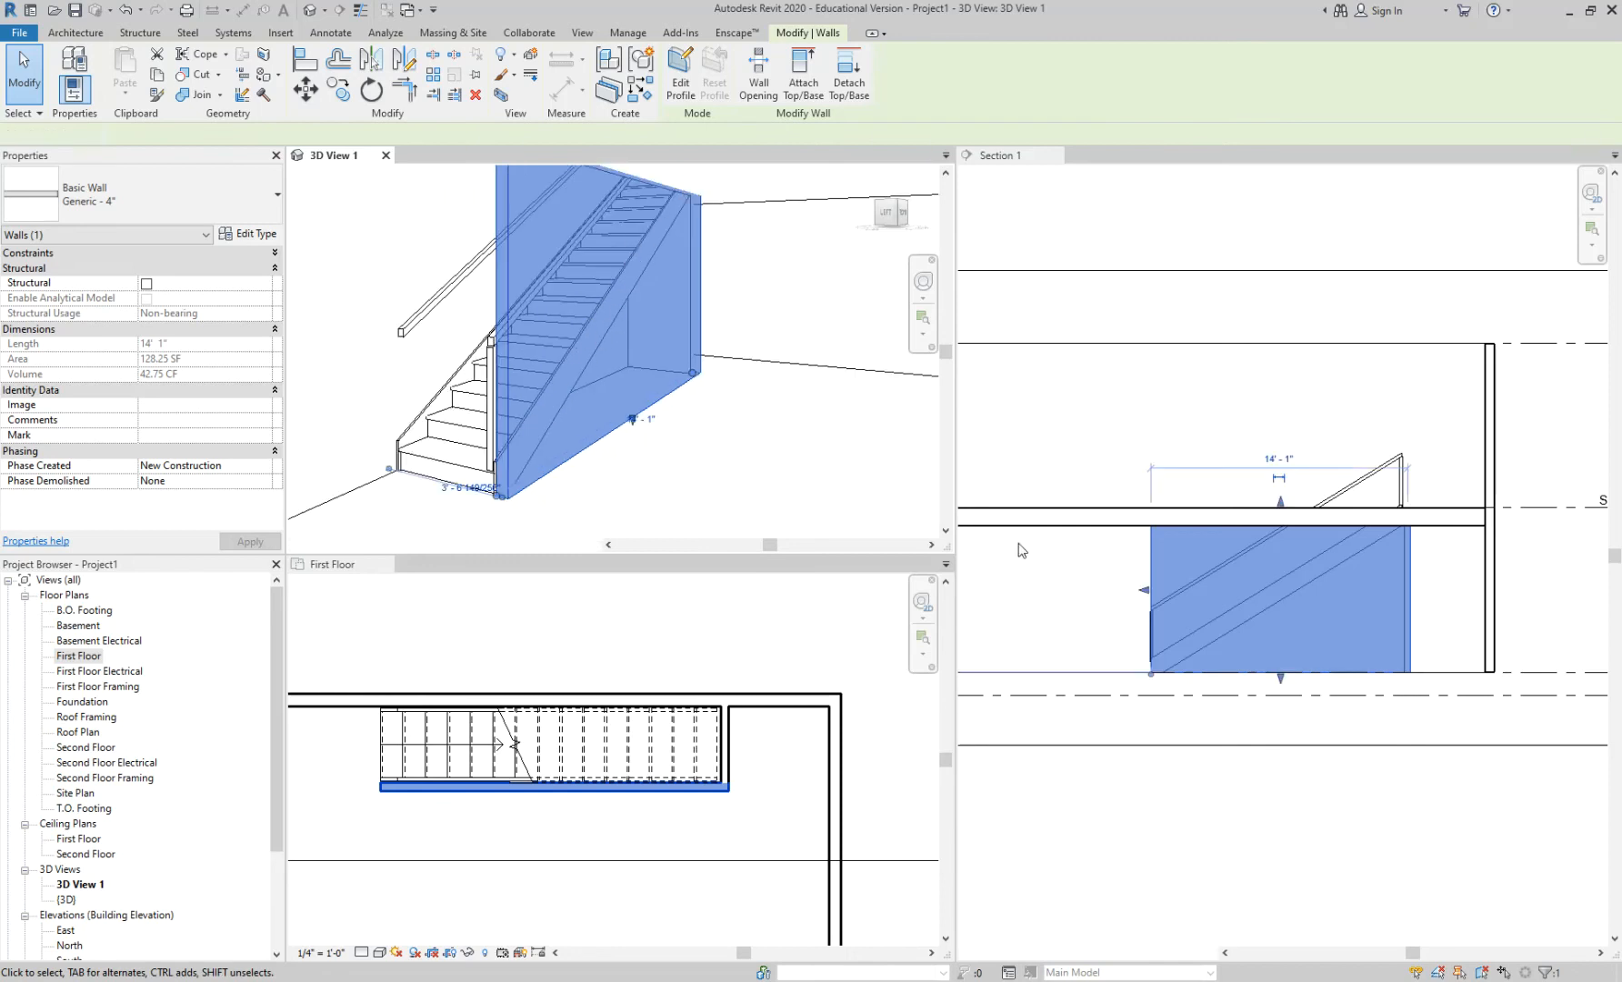
drag(889, 418, 804, 418)
scroll(969, 589, up, 2)
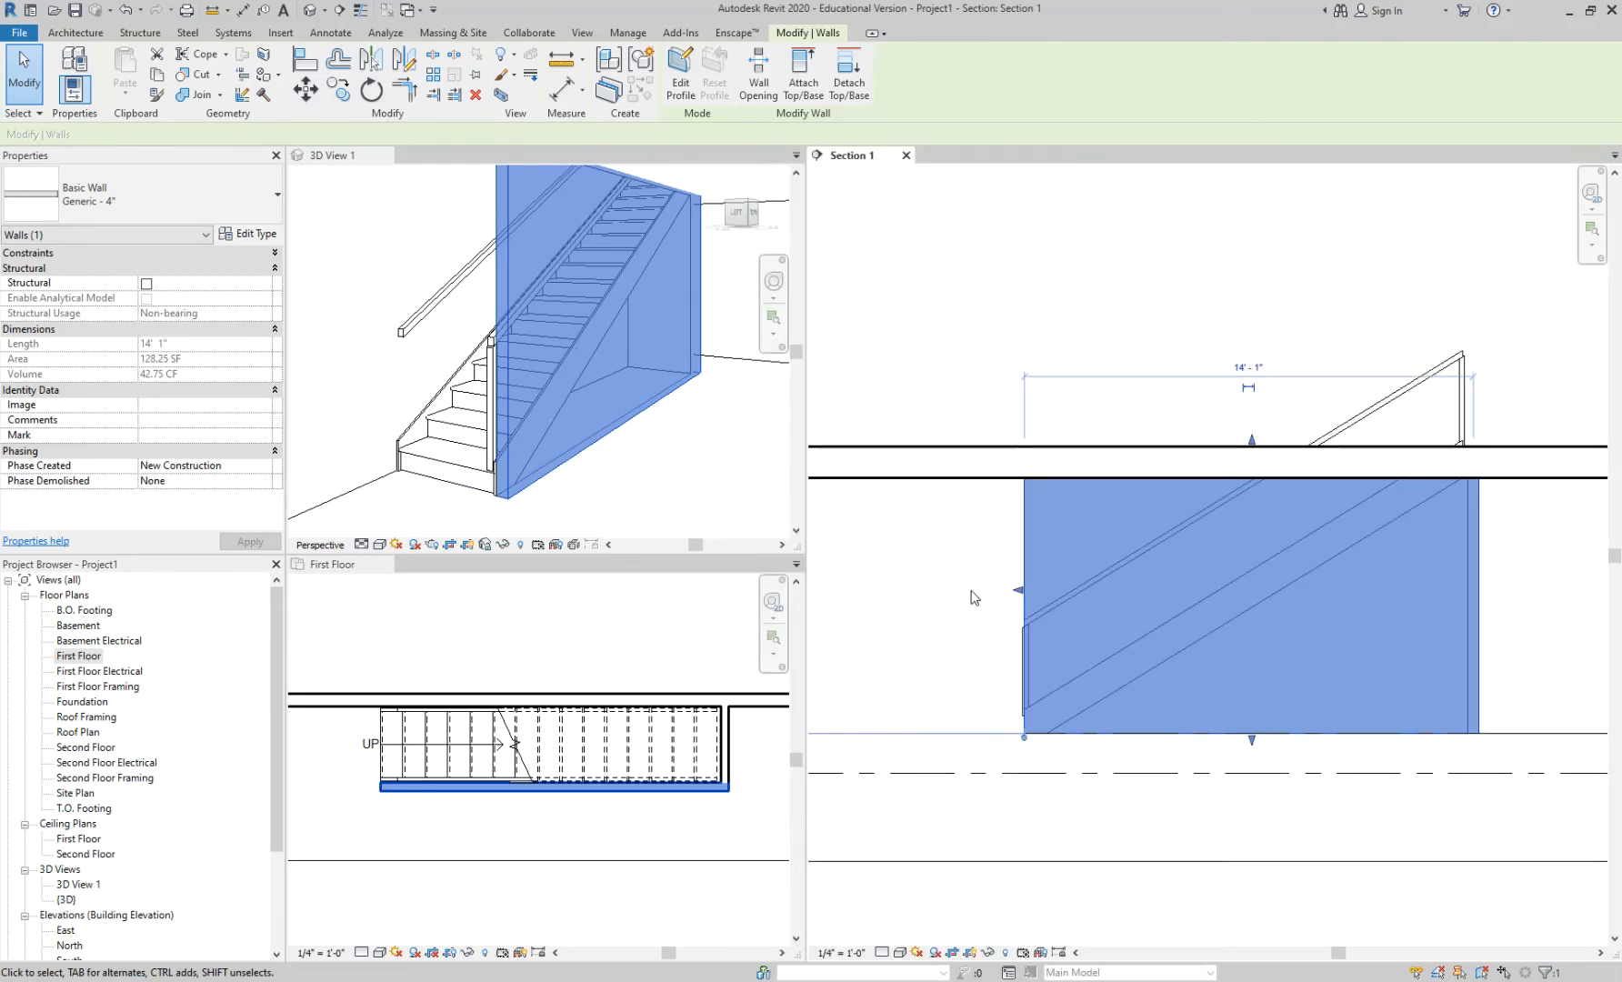
click(969, 590)
middle_drag(1315, 620, 1199, 632)
scroll(1199, 632, up, 1)
scroll(1202, 638, down, 1)
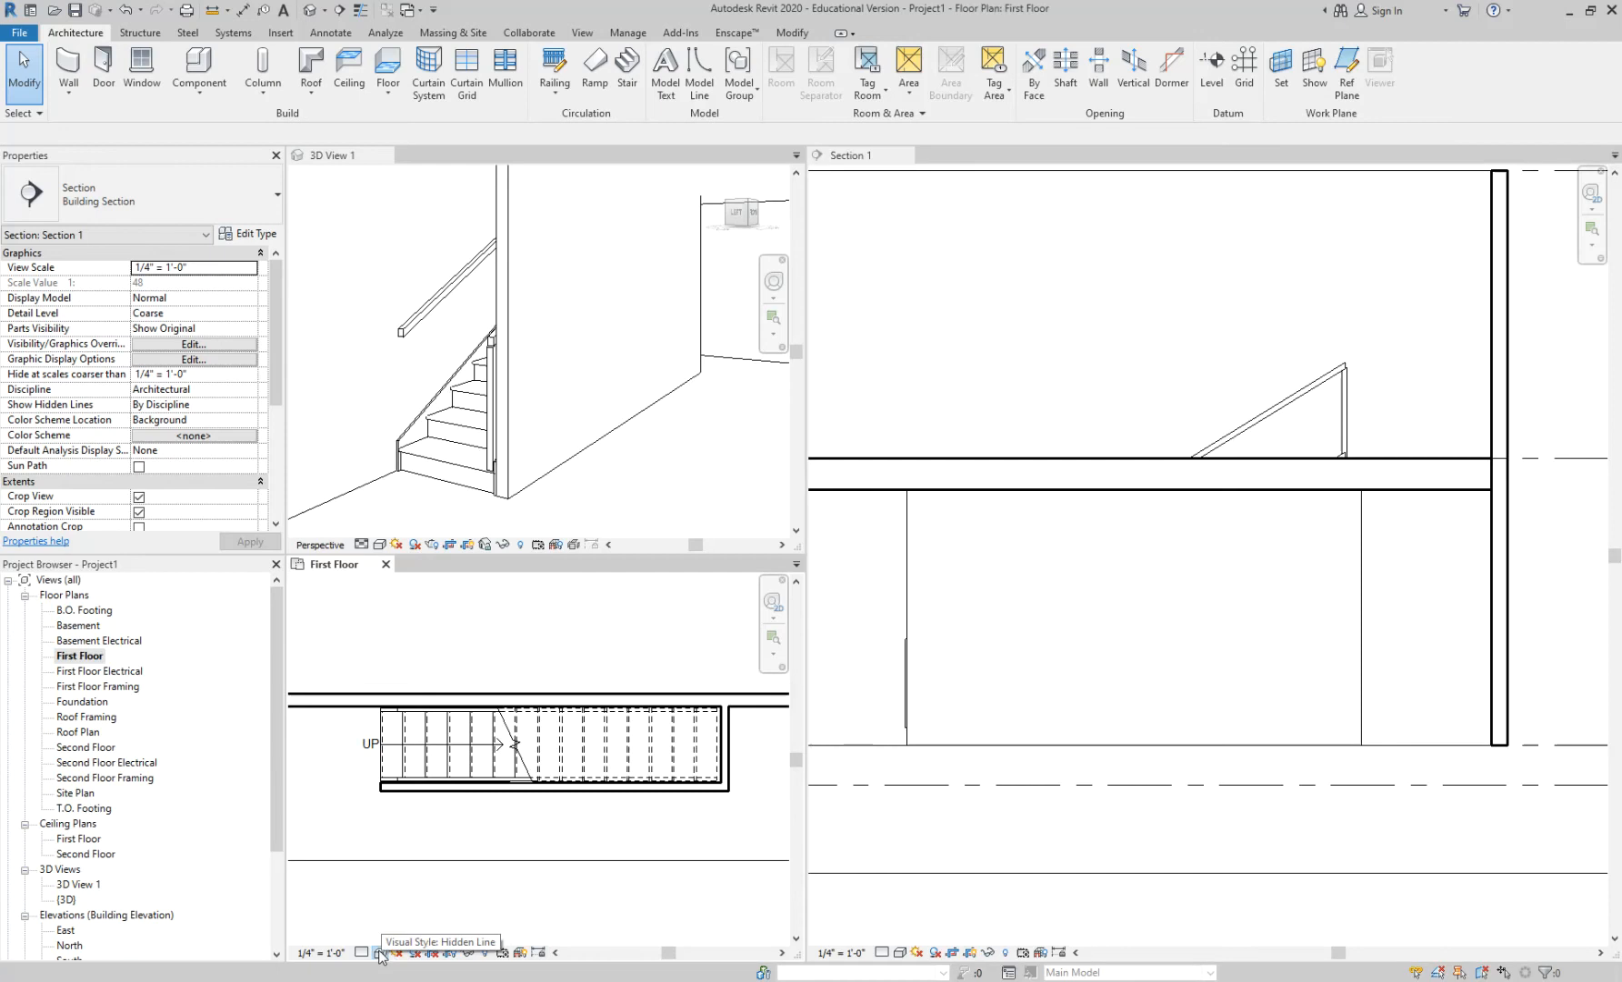
click(415, 952)
click(433, 858)
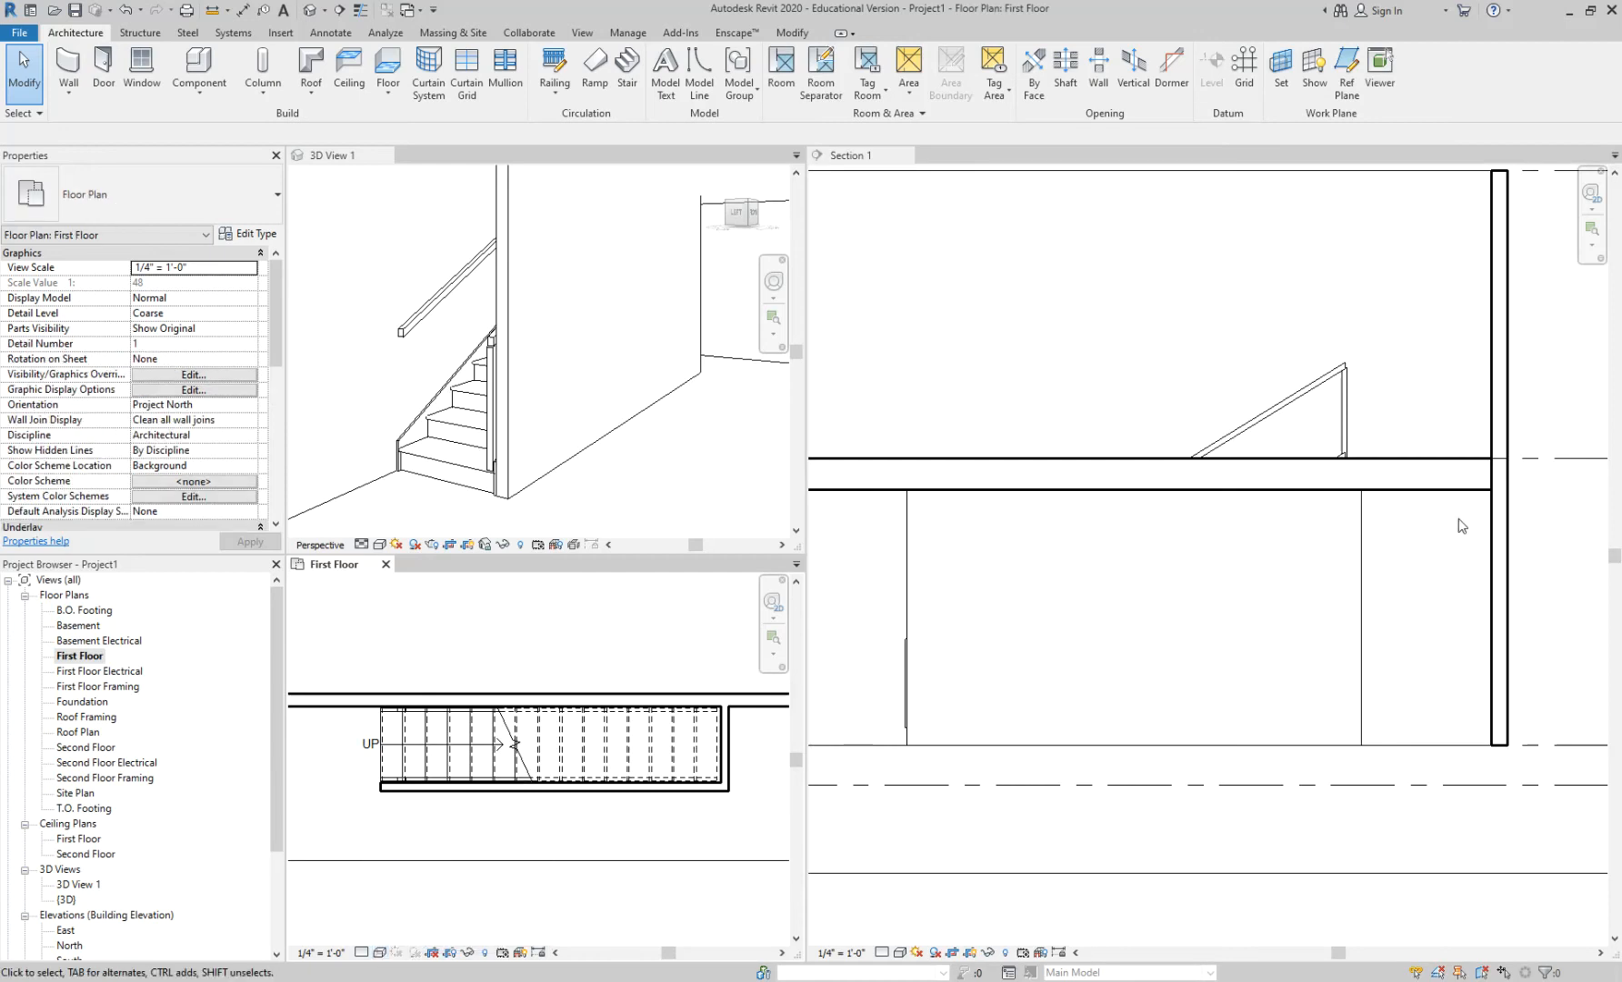
click(1351, 592)
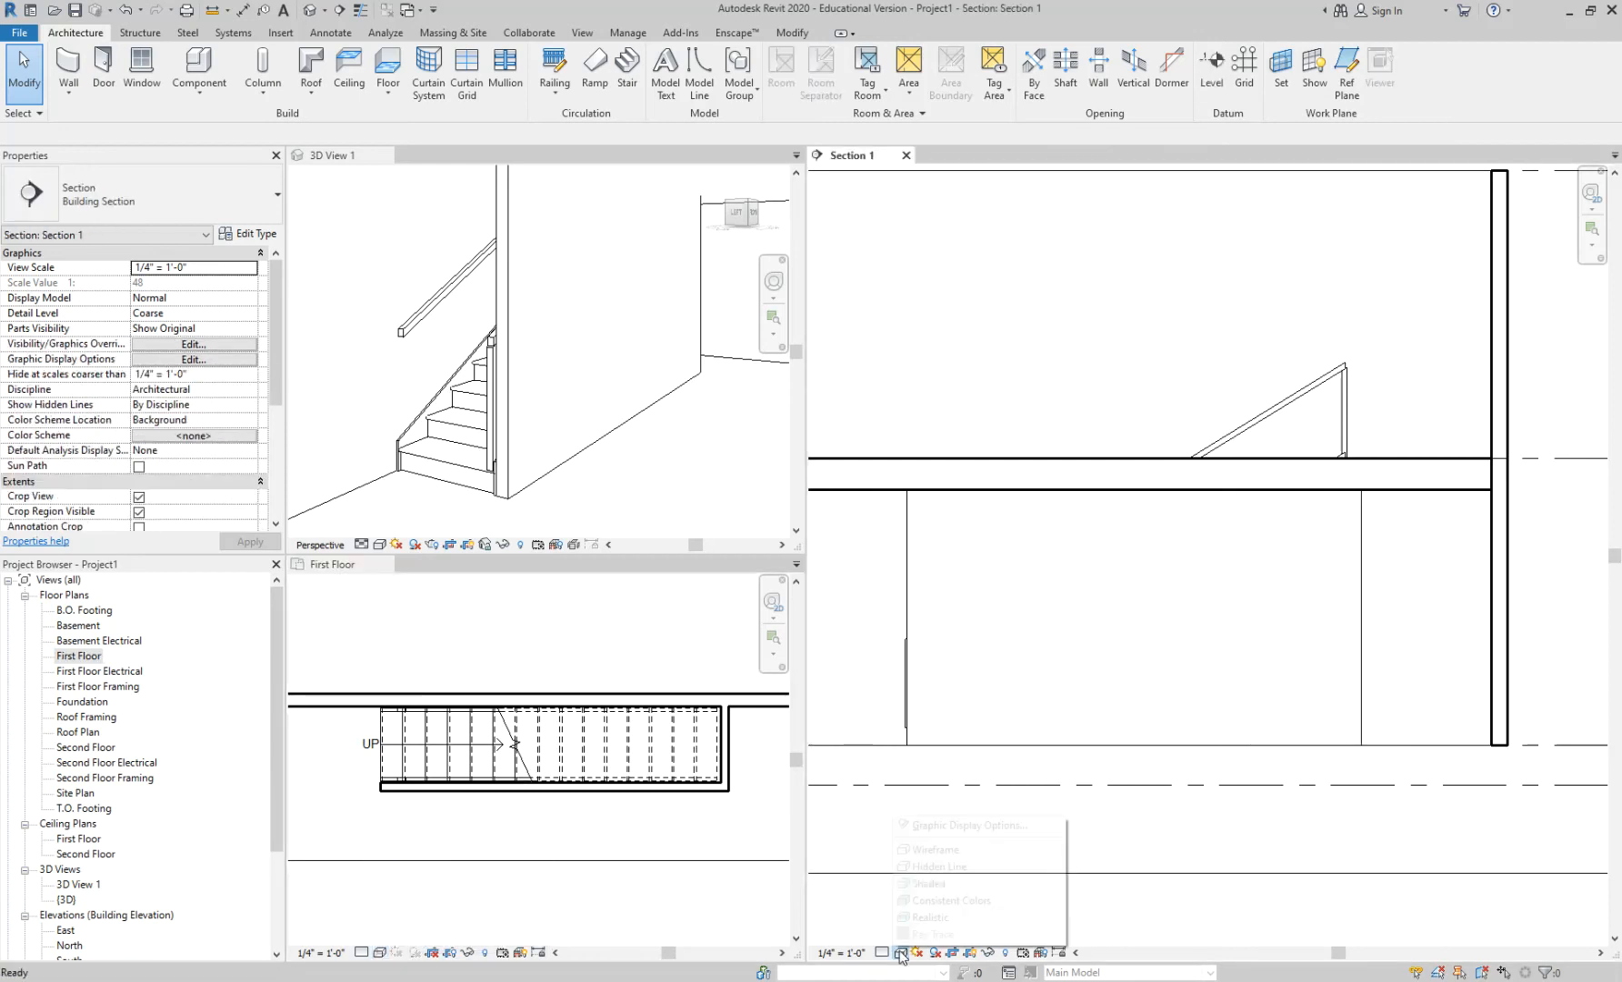
click(900, 952)
click(934, 851)
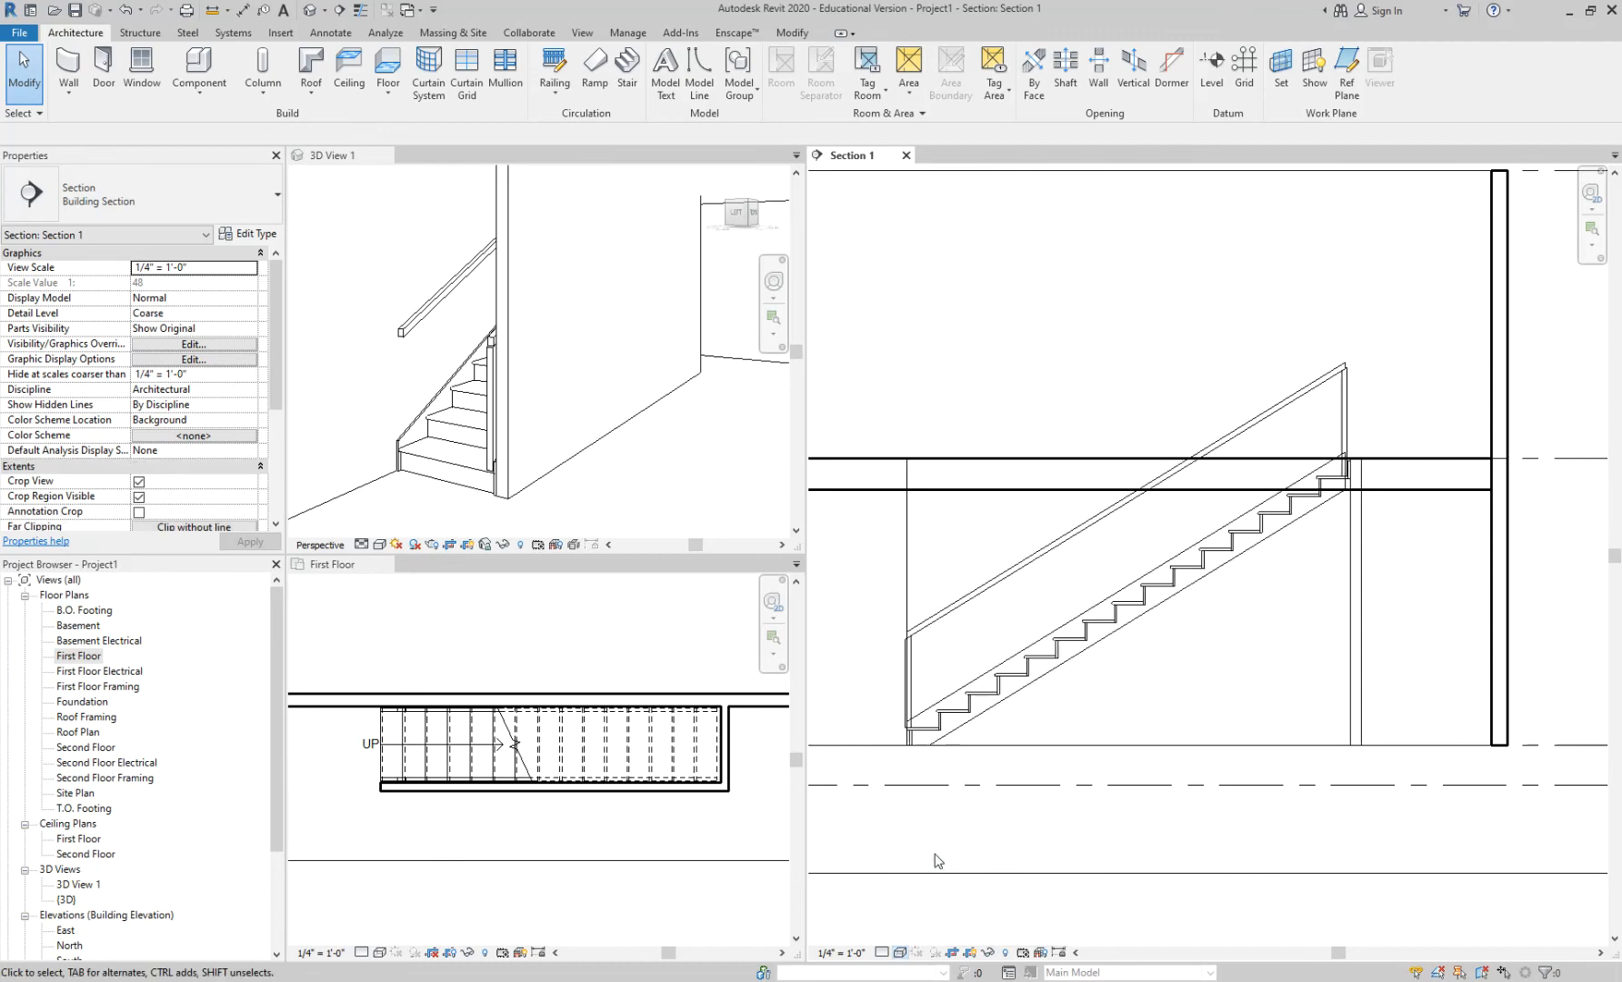
Step: Edit the long wall's profile in Section 1, moving its top line's end at the stair foot down to the stringer's upper edge
click(912, 535)
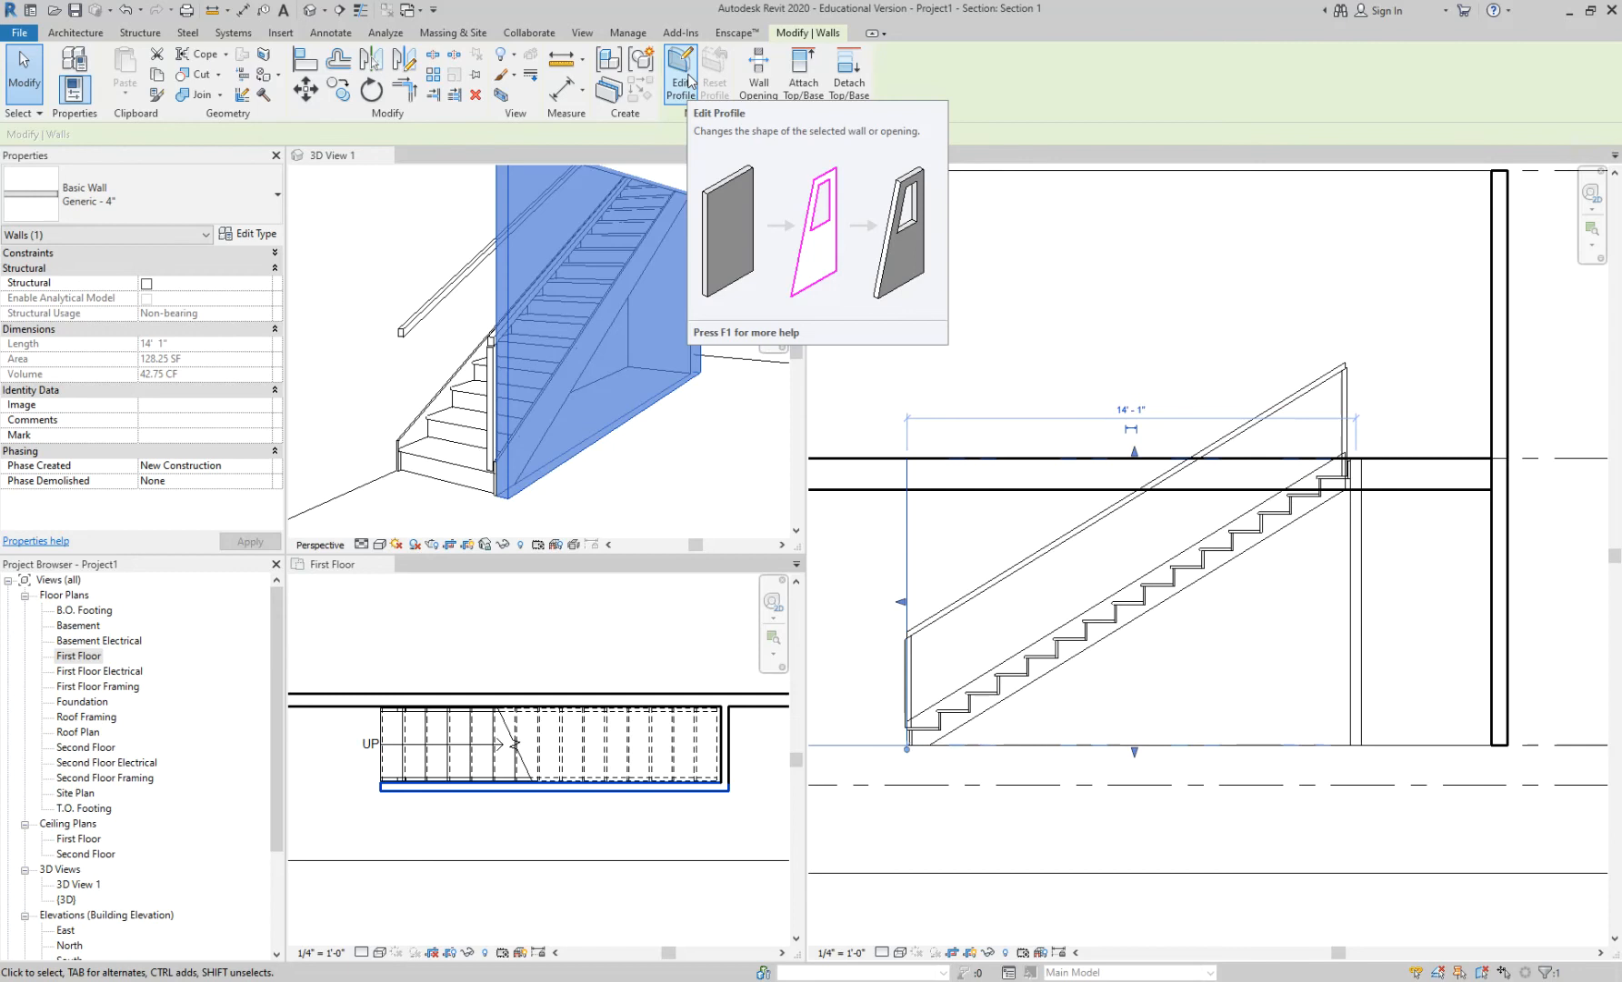
click(688, 80)
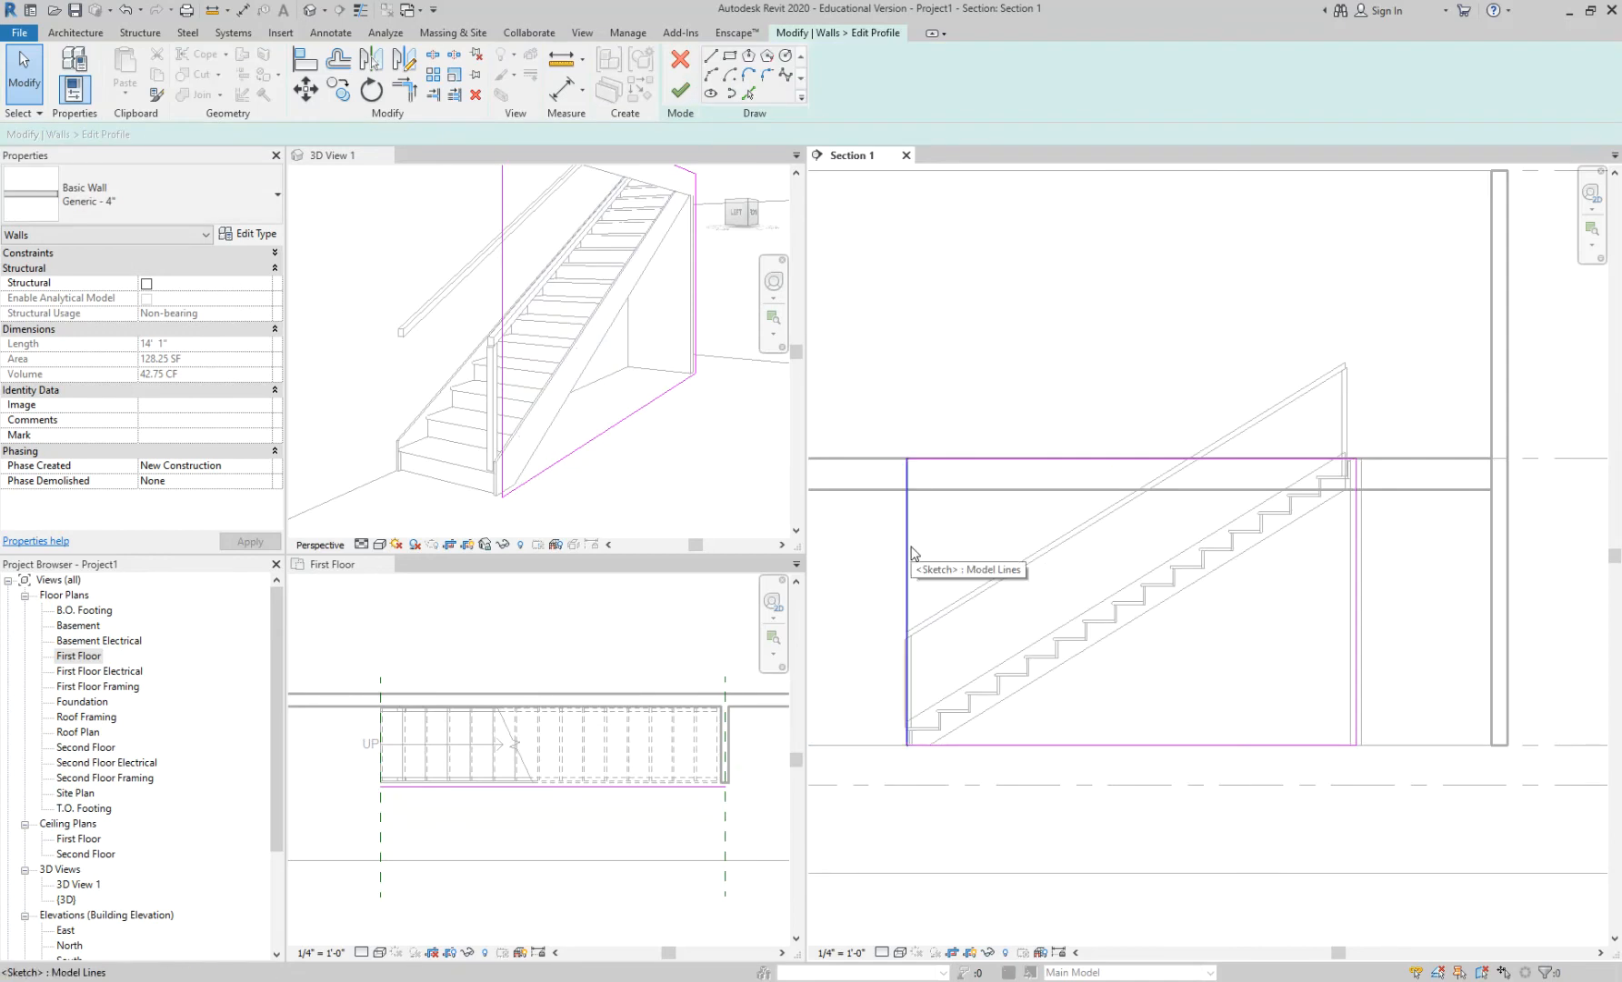
middle_drag(971, 562, 1035, 470)
scroll(1018, 441, up, 1)
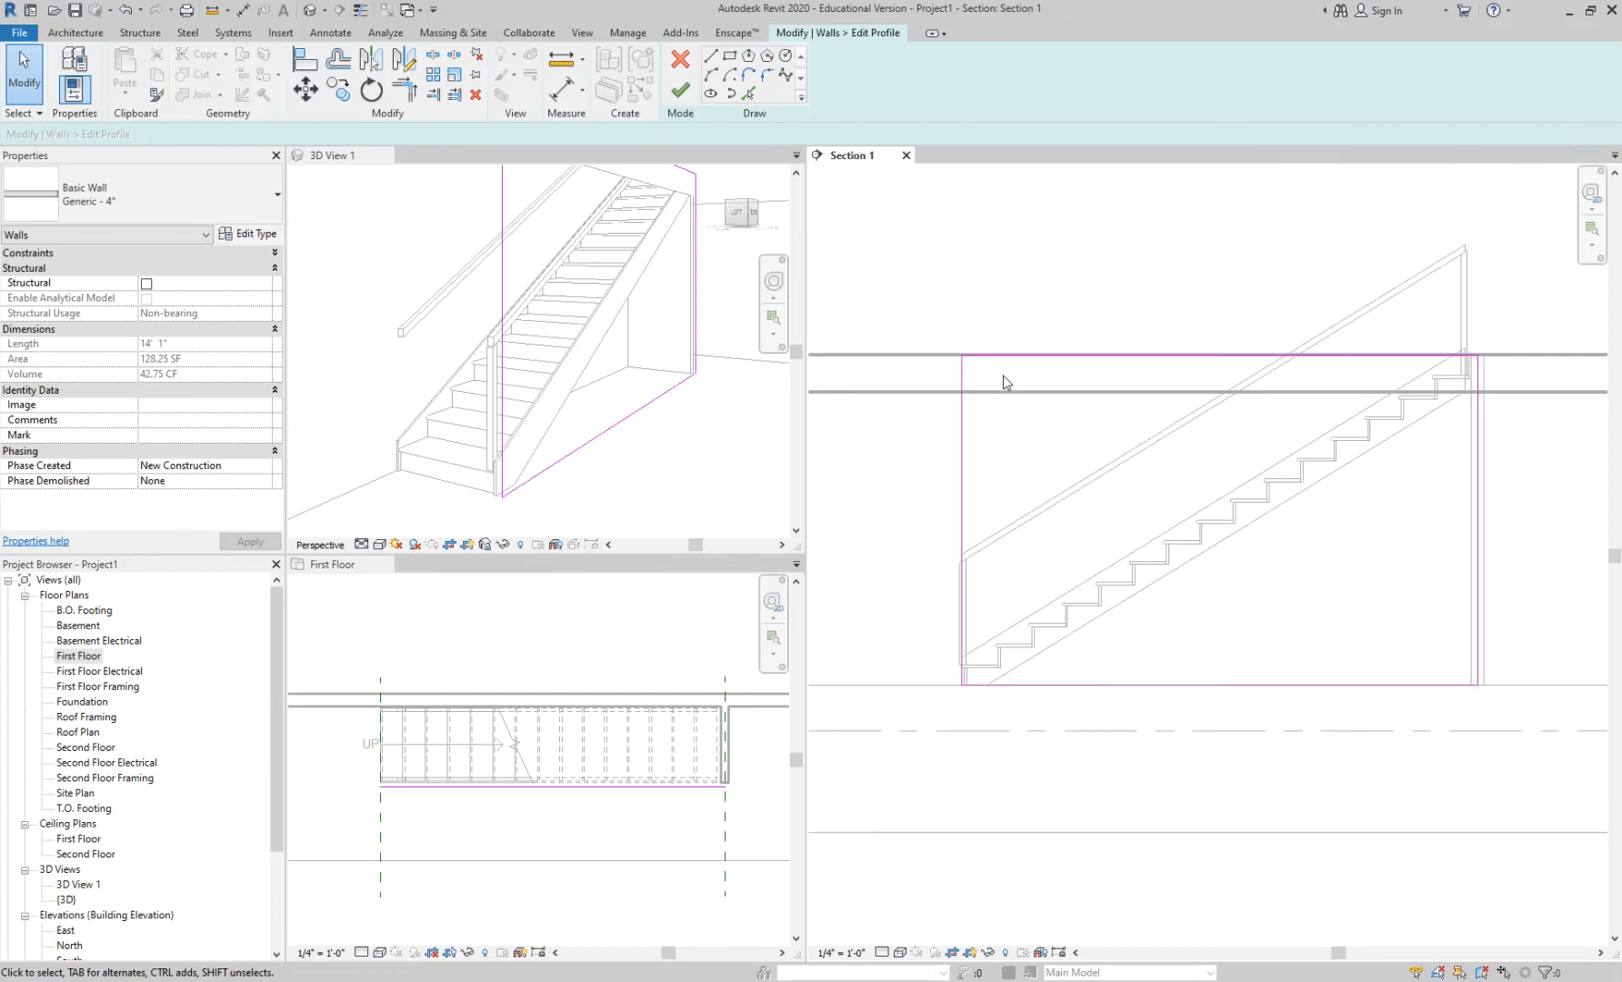
click(1000, 364)
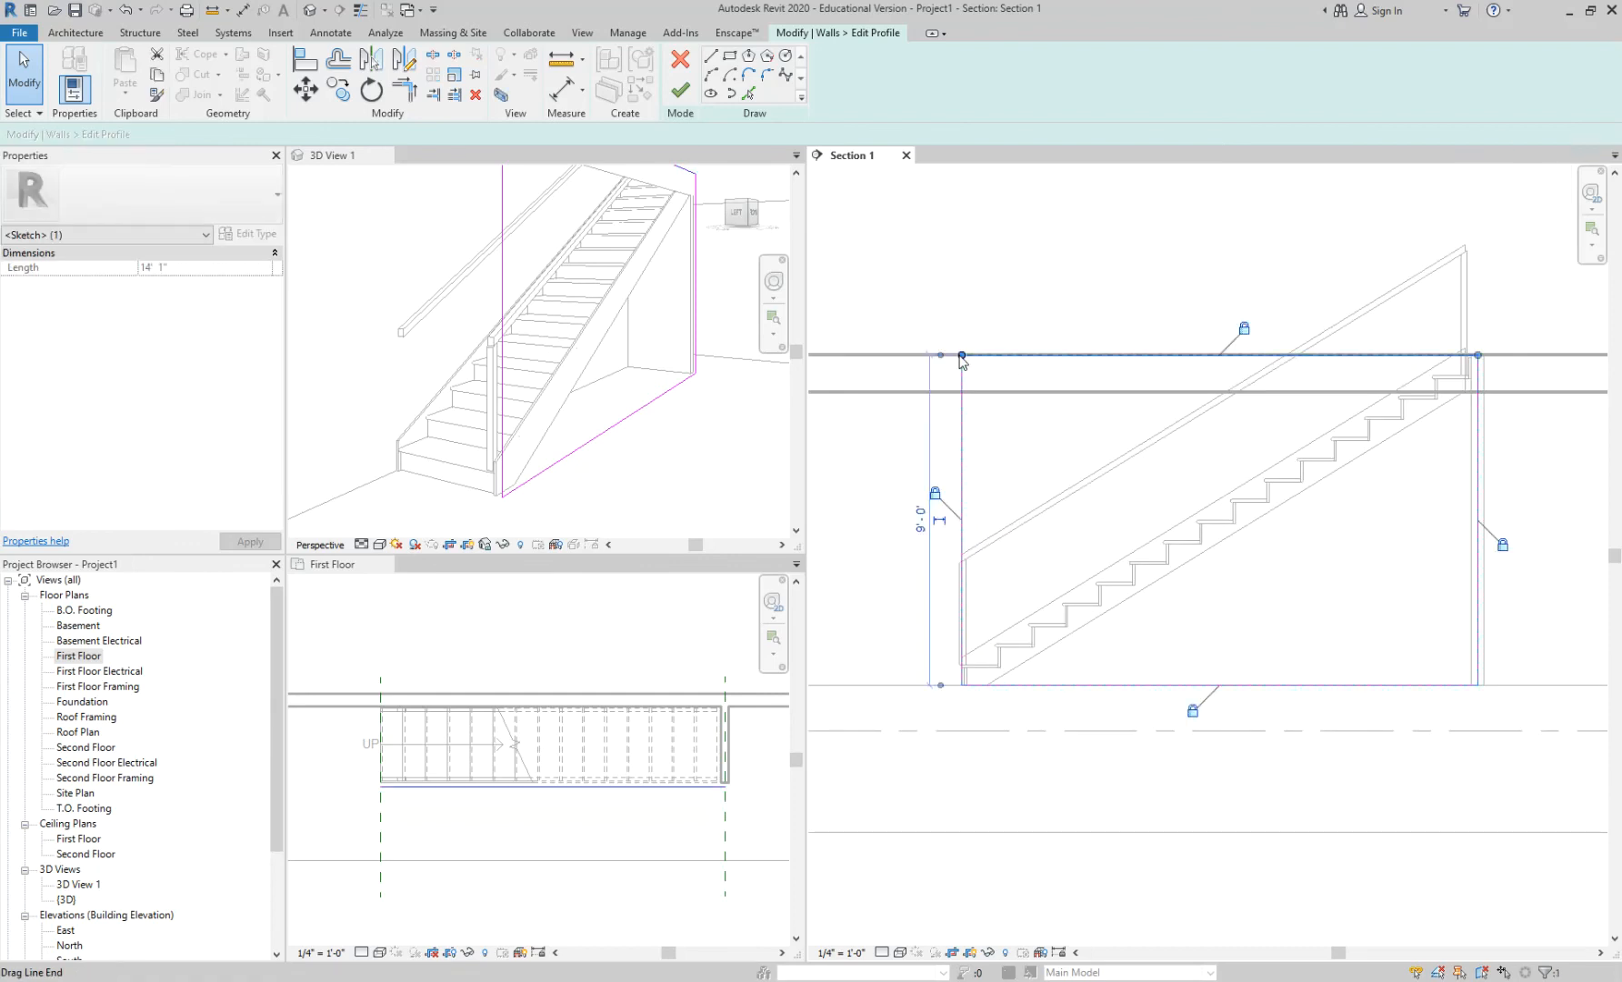
mouse_move(1007, 597)
mouse_down()
mouse_move(1014, 636)
mouse_move(960, 655)
mouse_up()
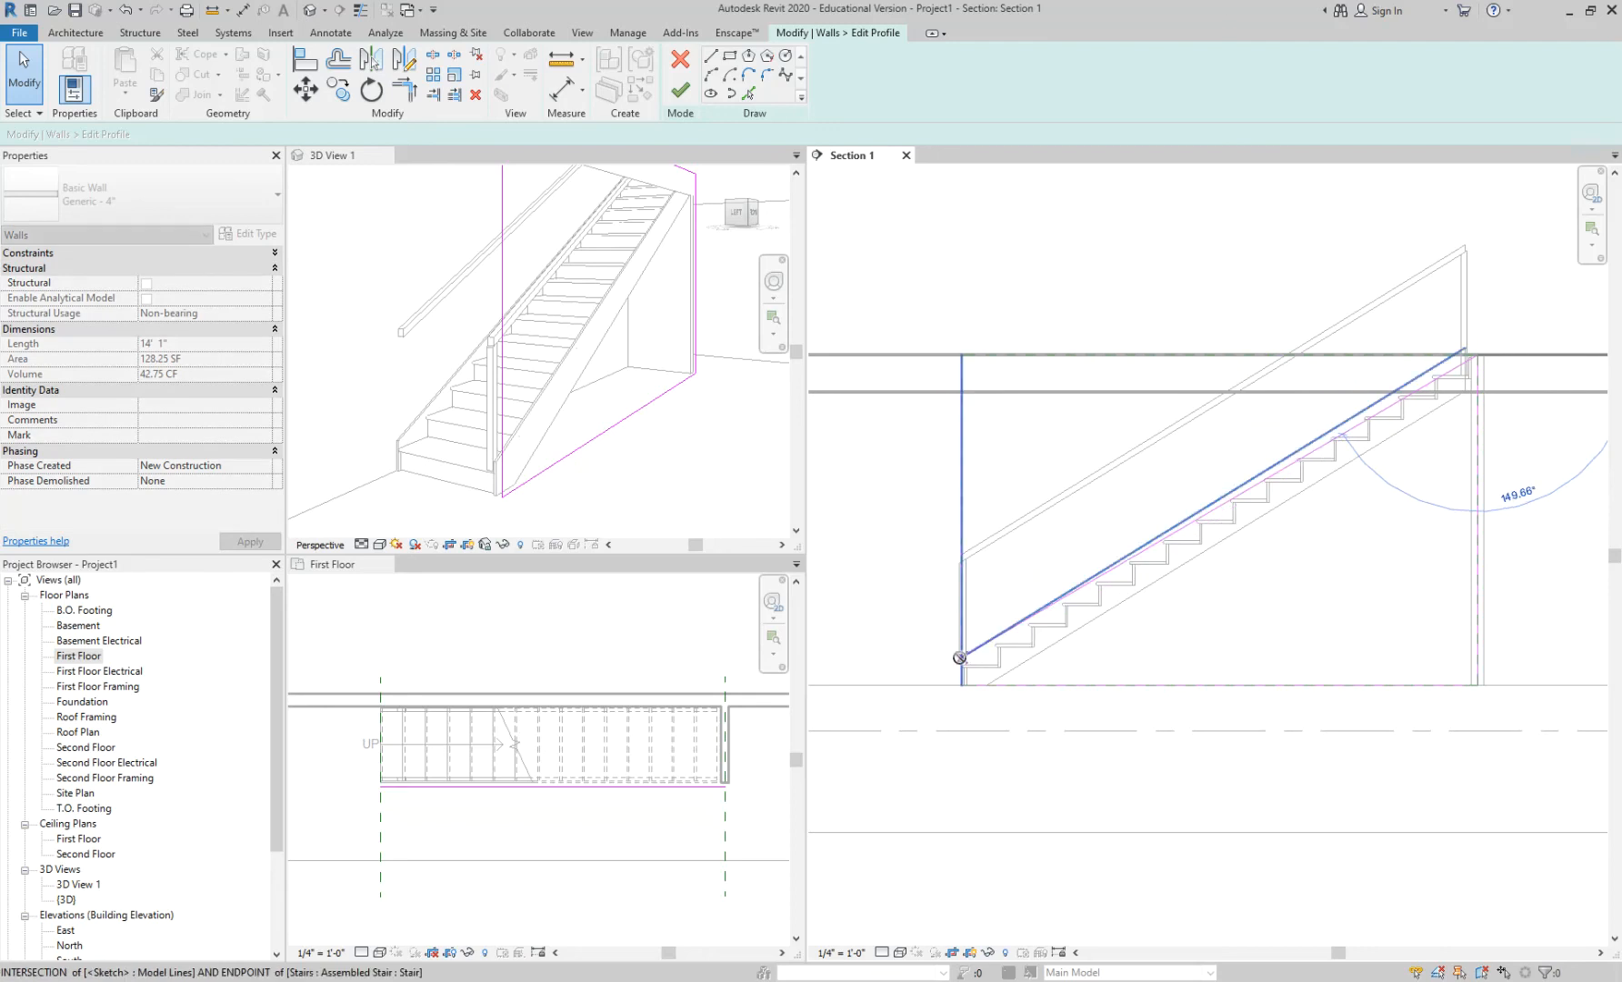
Step: Remove the profile line's constraints and move its upper end to the top end of the stair stringer's upper edge
scroll(1479, 378, up, 5)
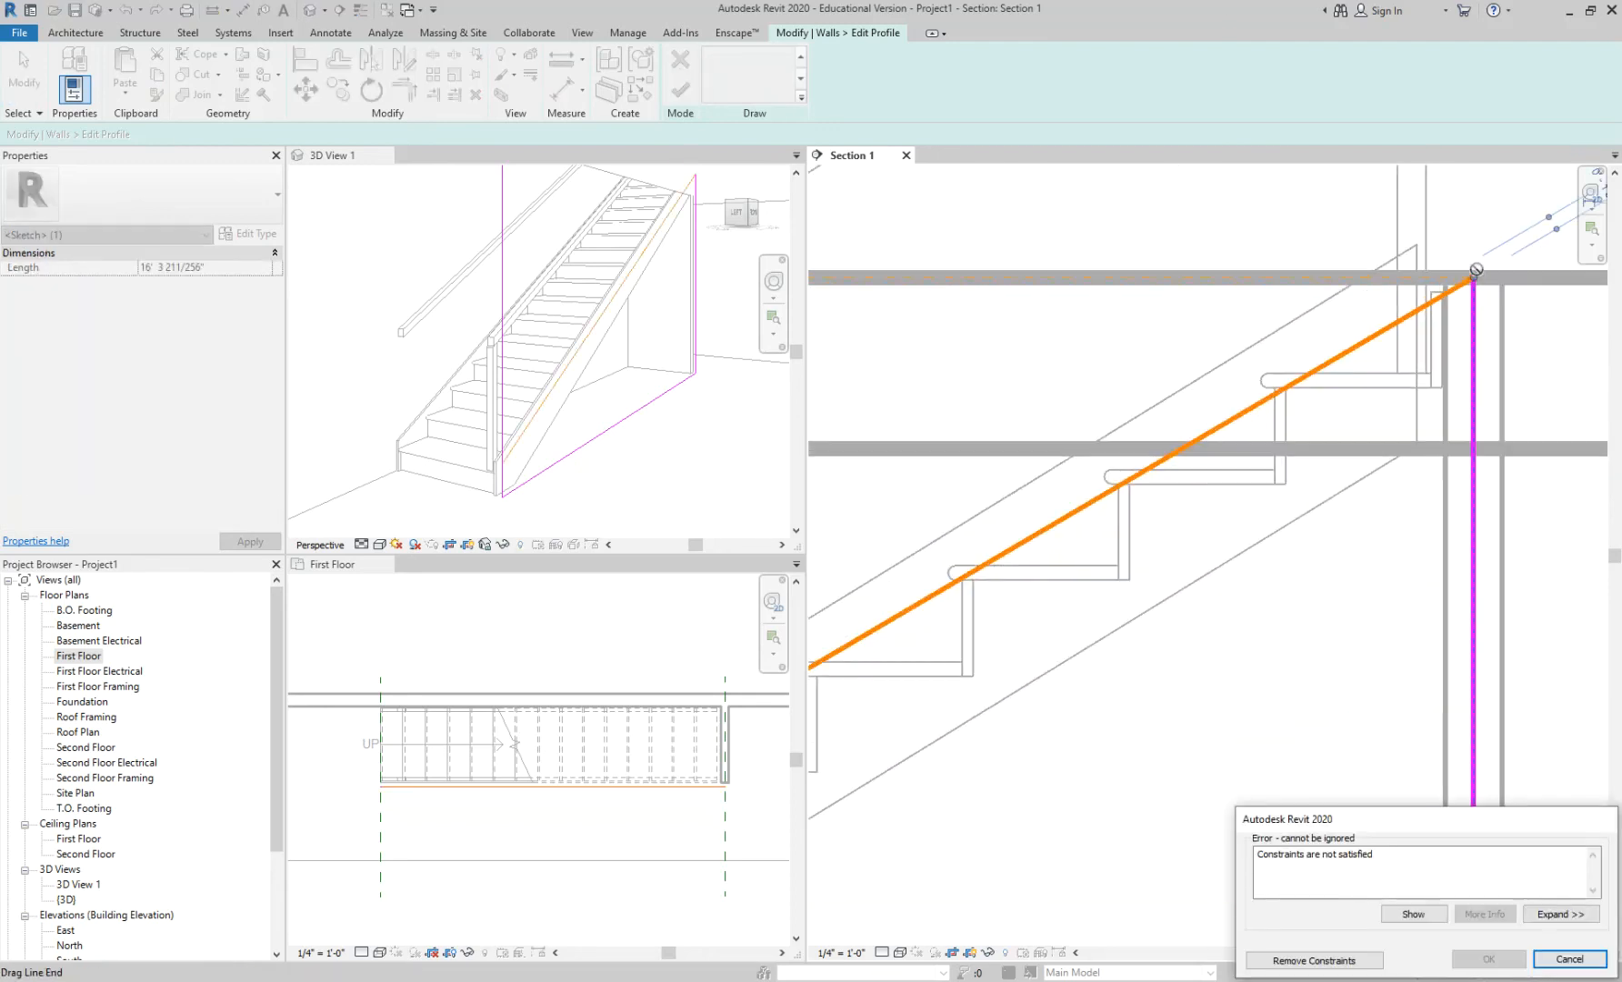
click(1309, 960)
scroll(1414, 600, down, 3)
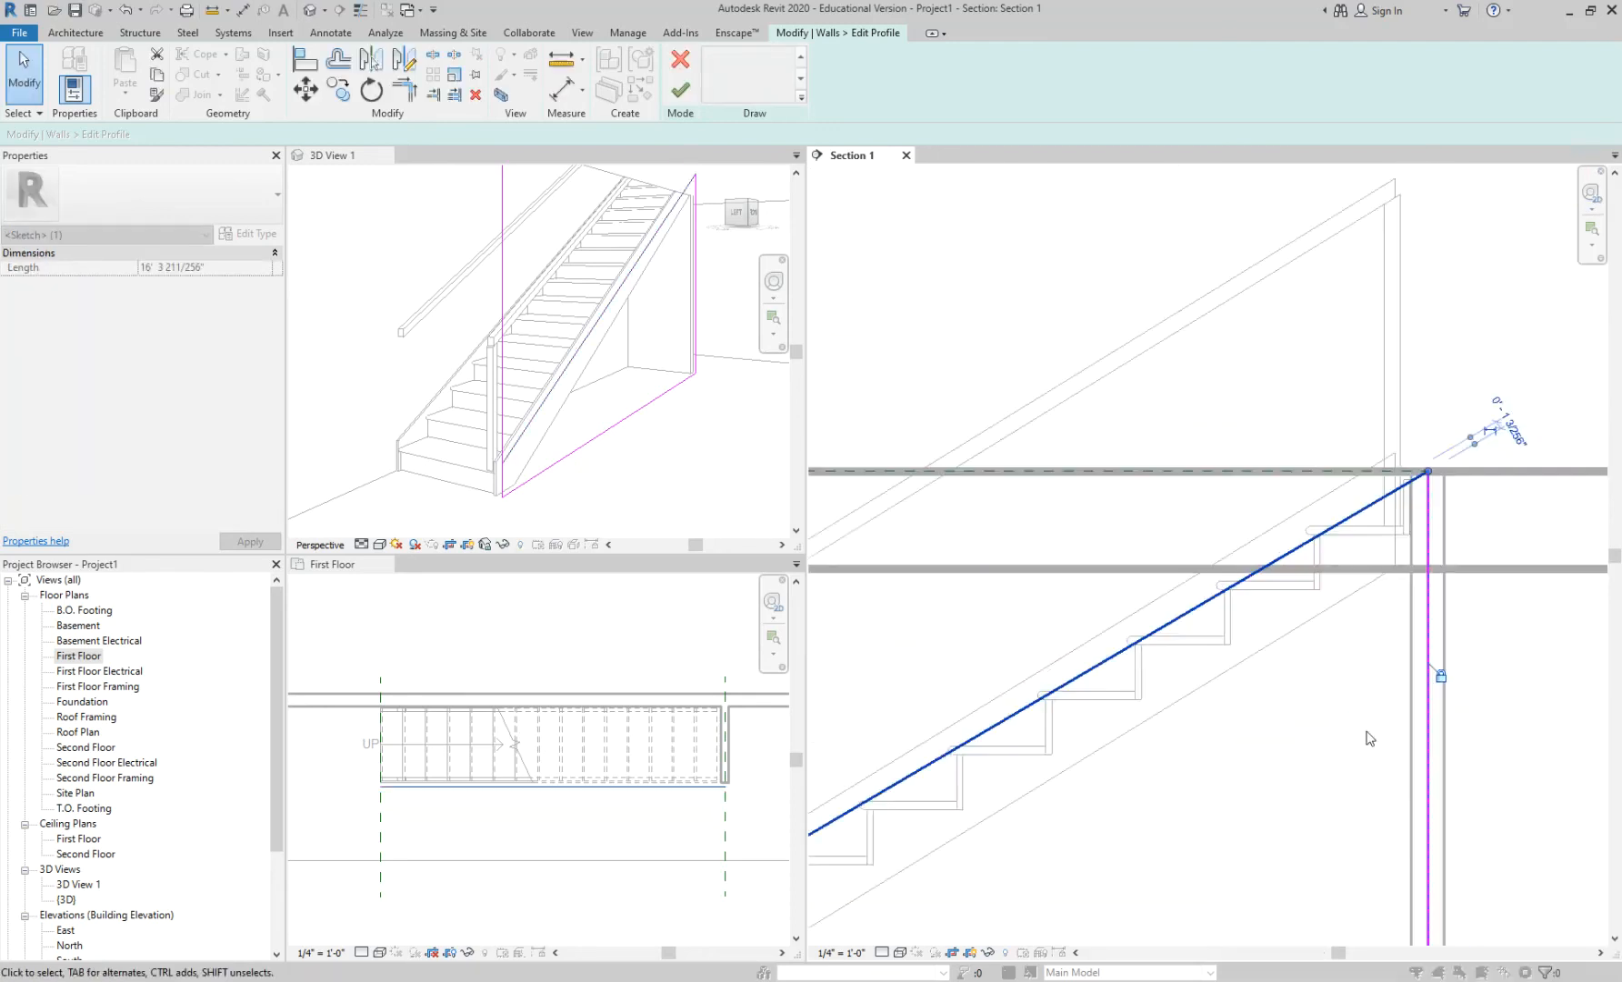
drag(1404, 534, 1367, 512)
scroll(1437, 518, down, 3)
scroll(1154, 641, up, 6)
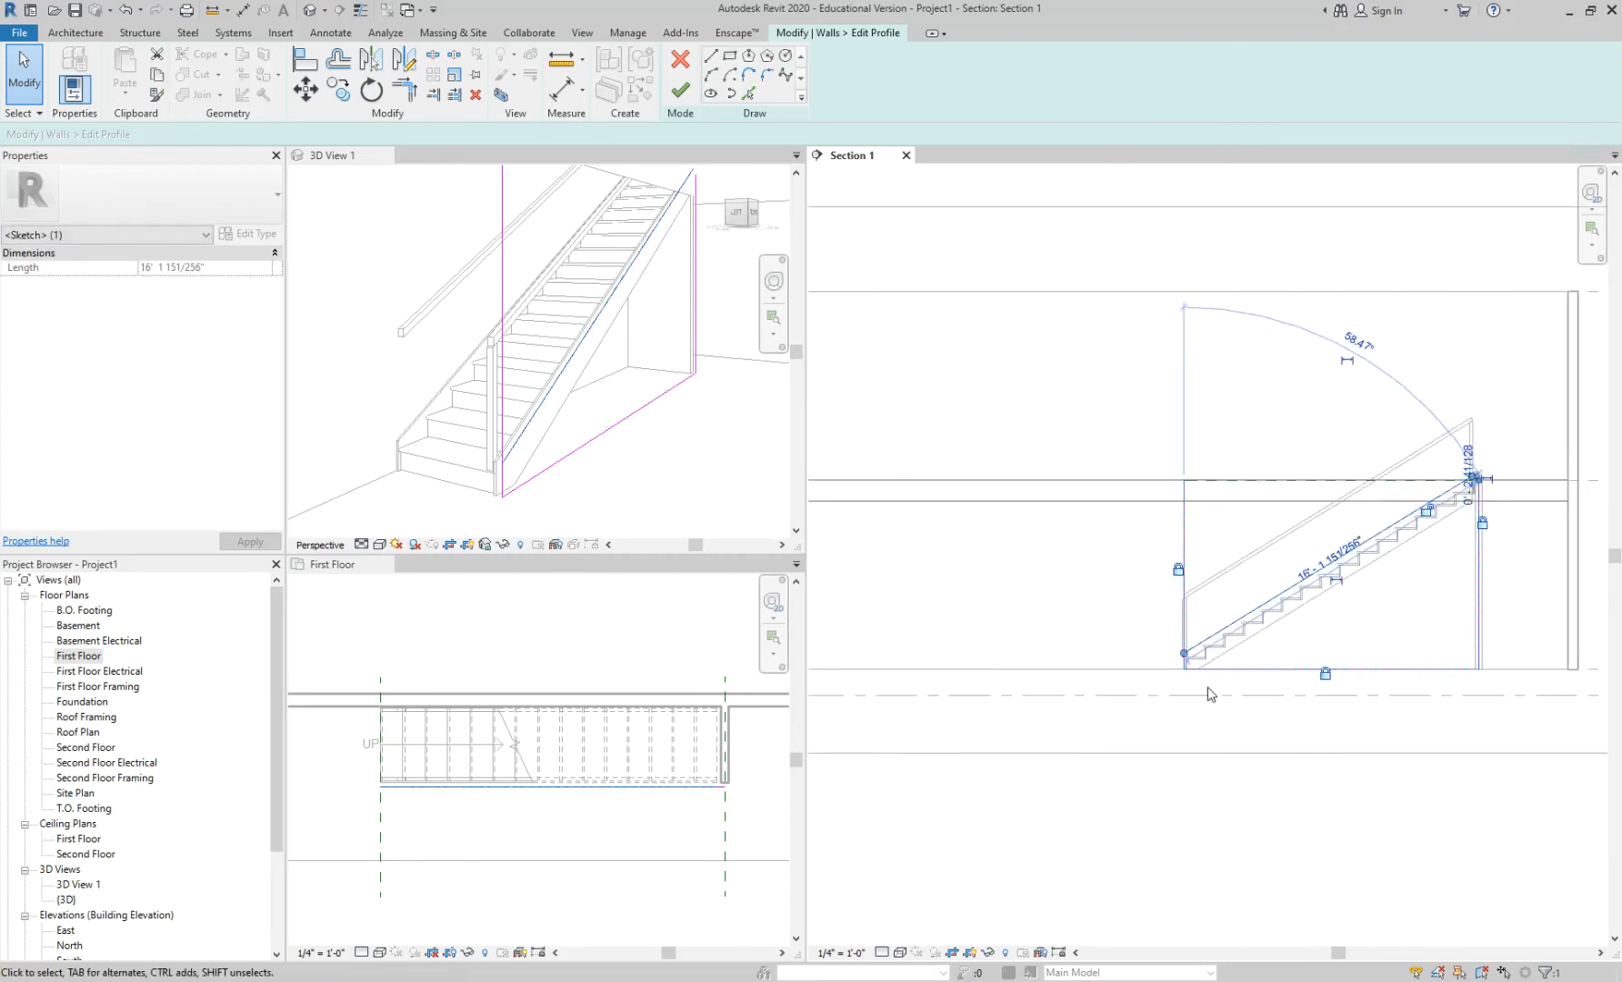
scroll(980, 631, down, 3)
middle_drag(1390, 511, 1298, 629)
click(1414, 607)
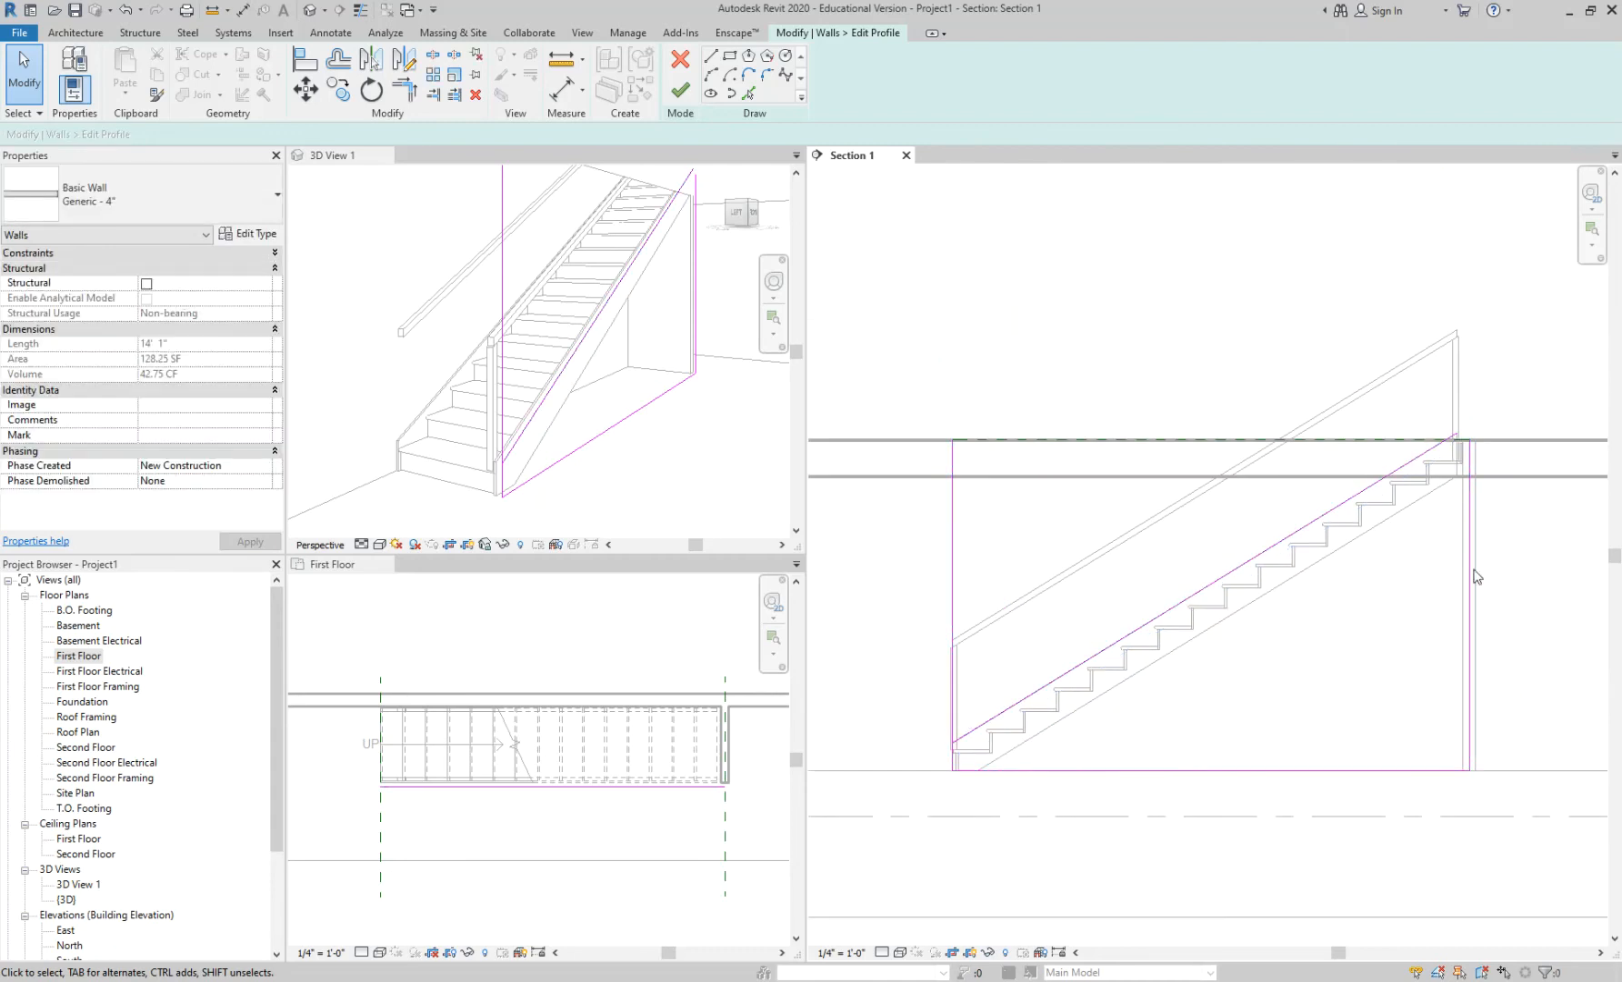
Step: Trim the sloped profile line to the vertical lines at the stair's top and foot, and finish the long wall's profile
scroll(1517, 471, up, 3)
scroll(1517, 471, up, 1)
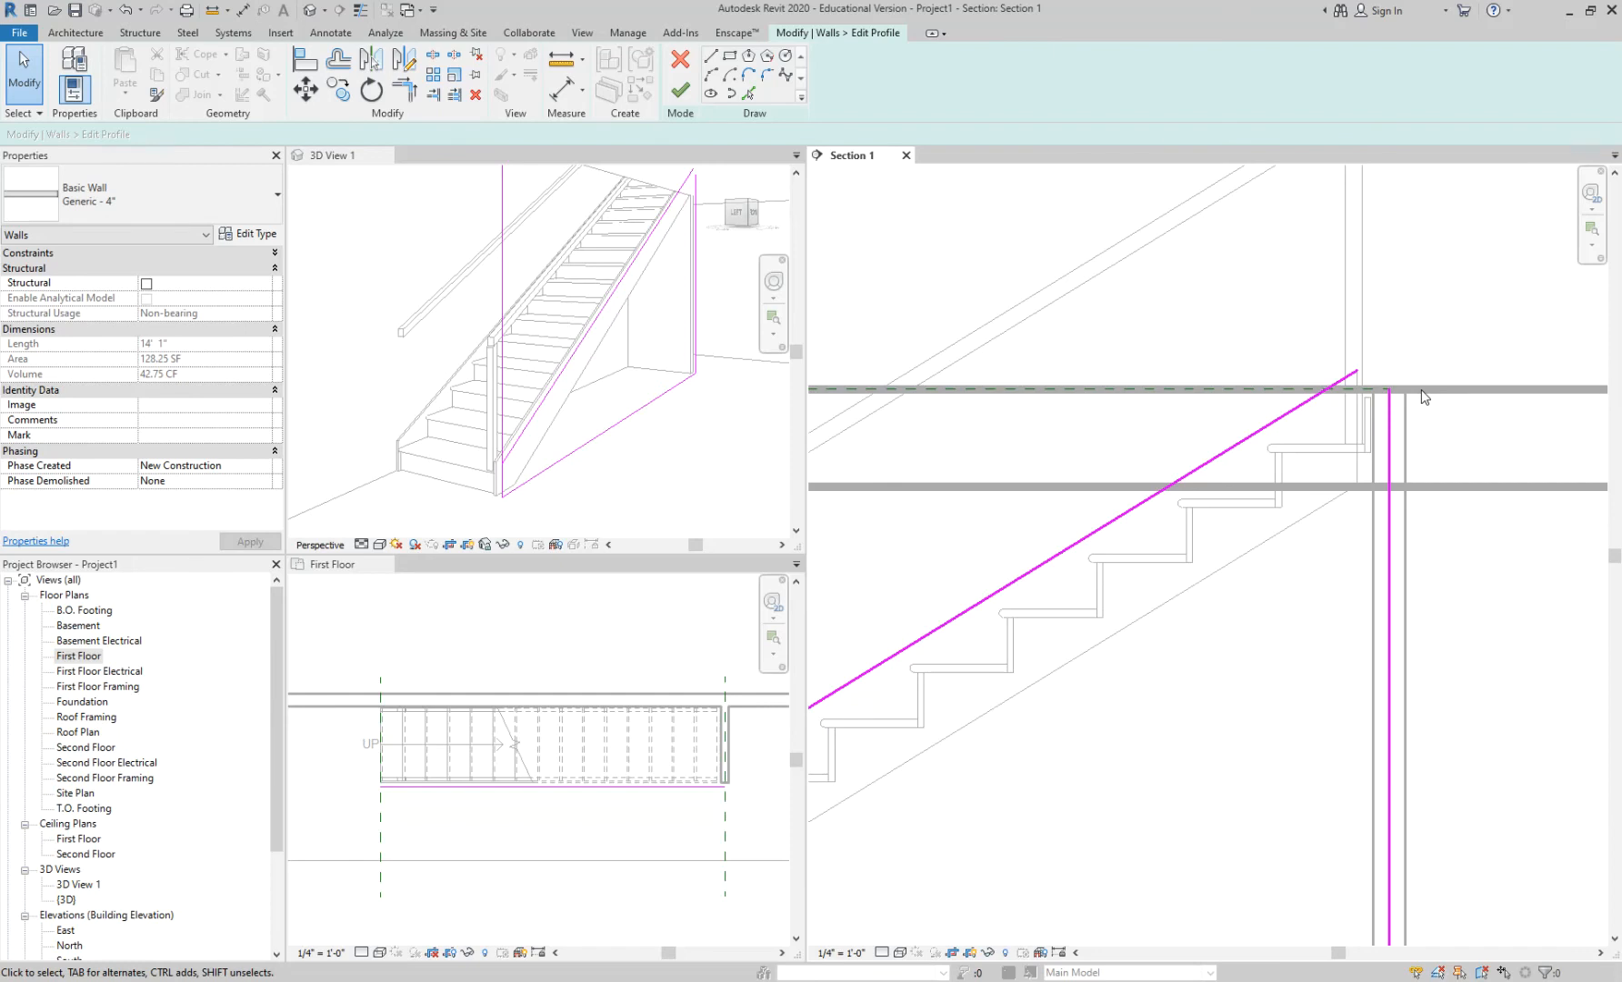
key(t)
key(r)
click(1332, 386)
click(1388, 416)
scroll(1473, 424, down, 3)
scroll(1132, 610, up, 3)
click(1132, 611)
click(1110, 649)
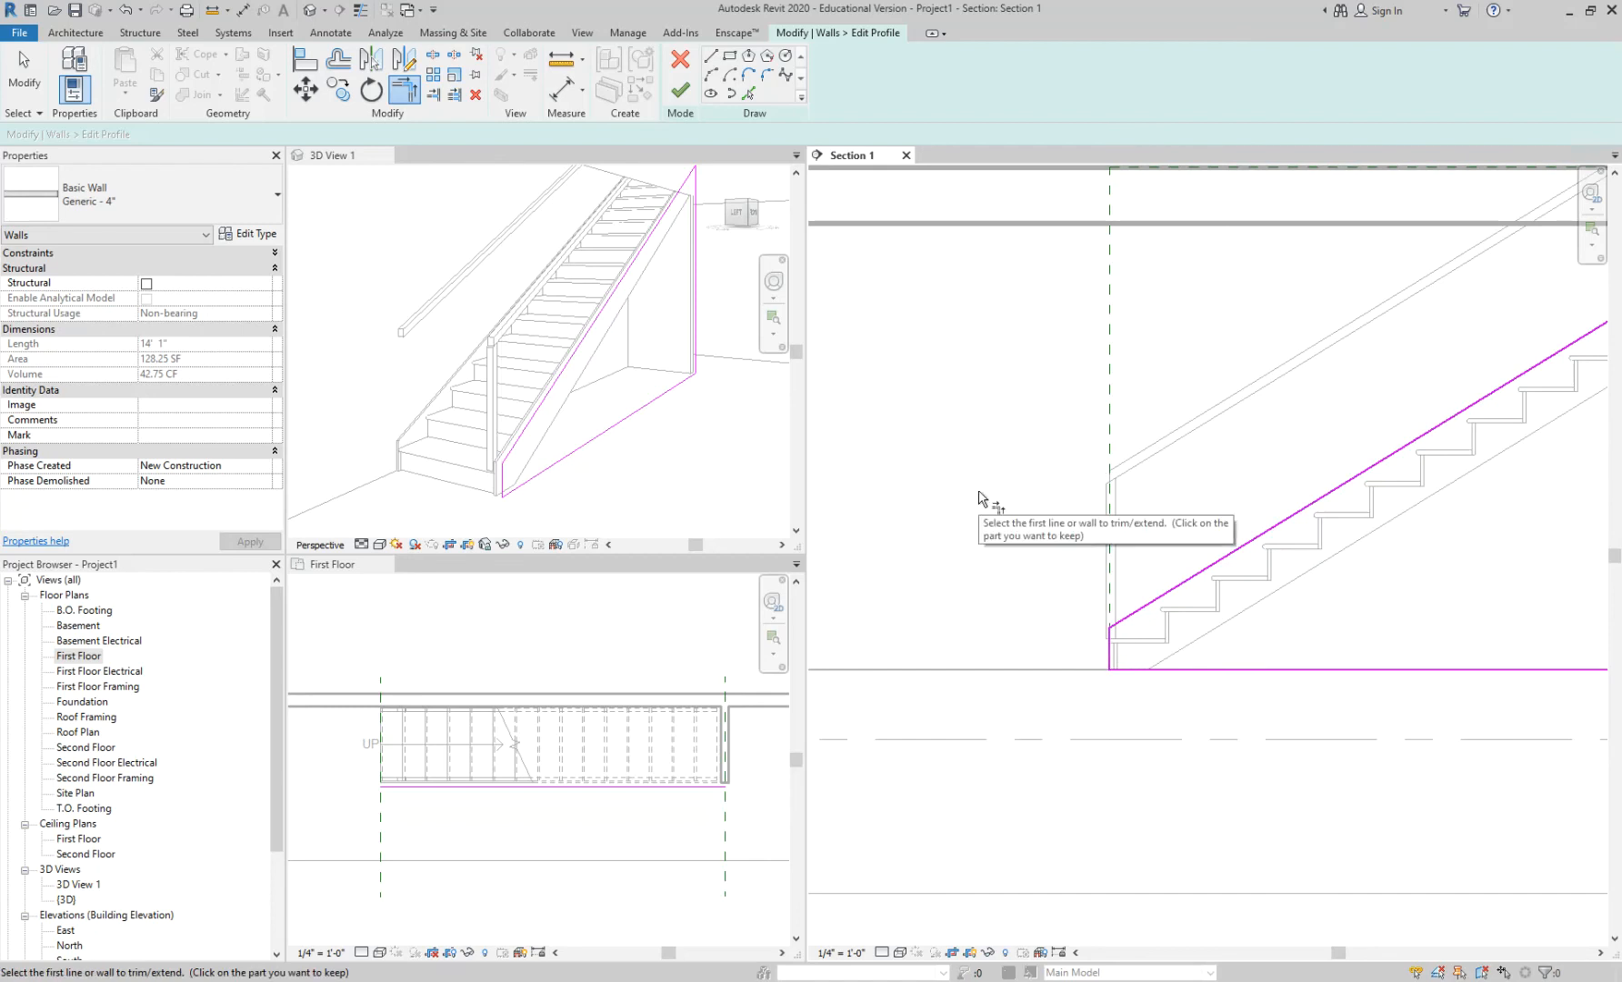
scroll(573, 387, up, 2)
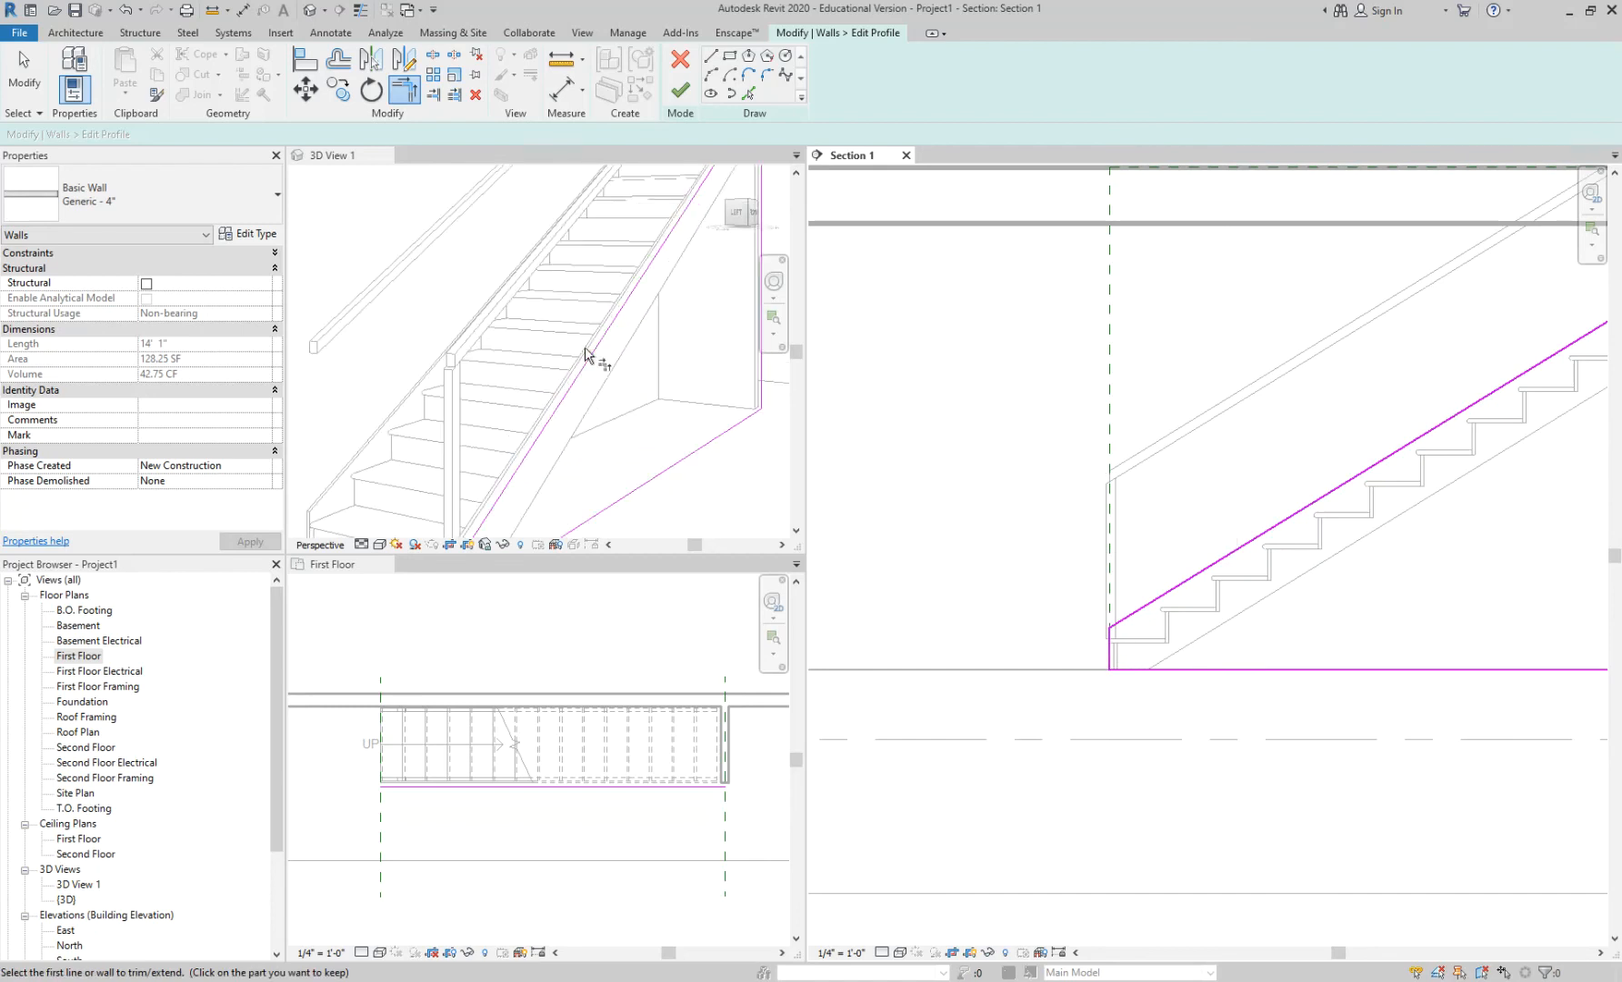
scroll(585, 355, down, 3)
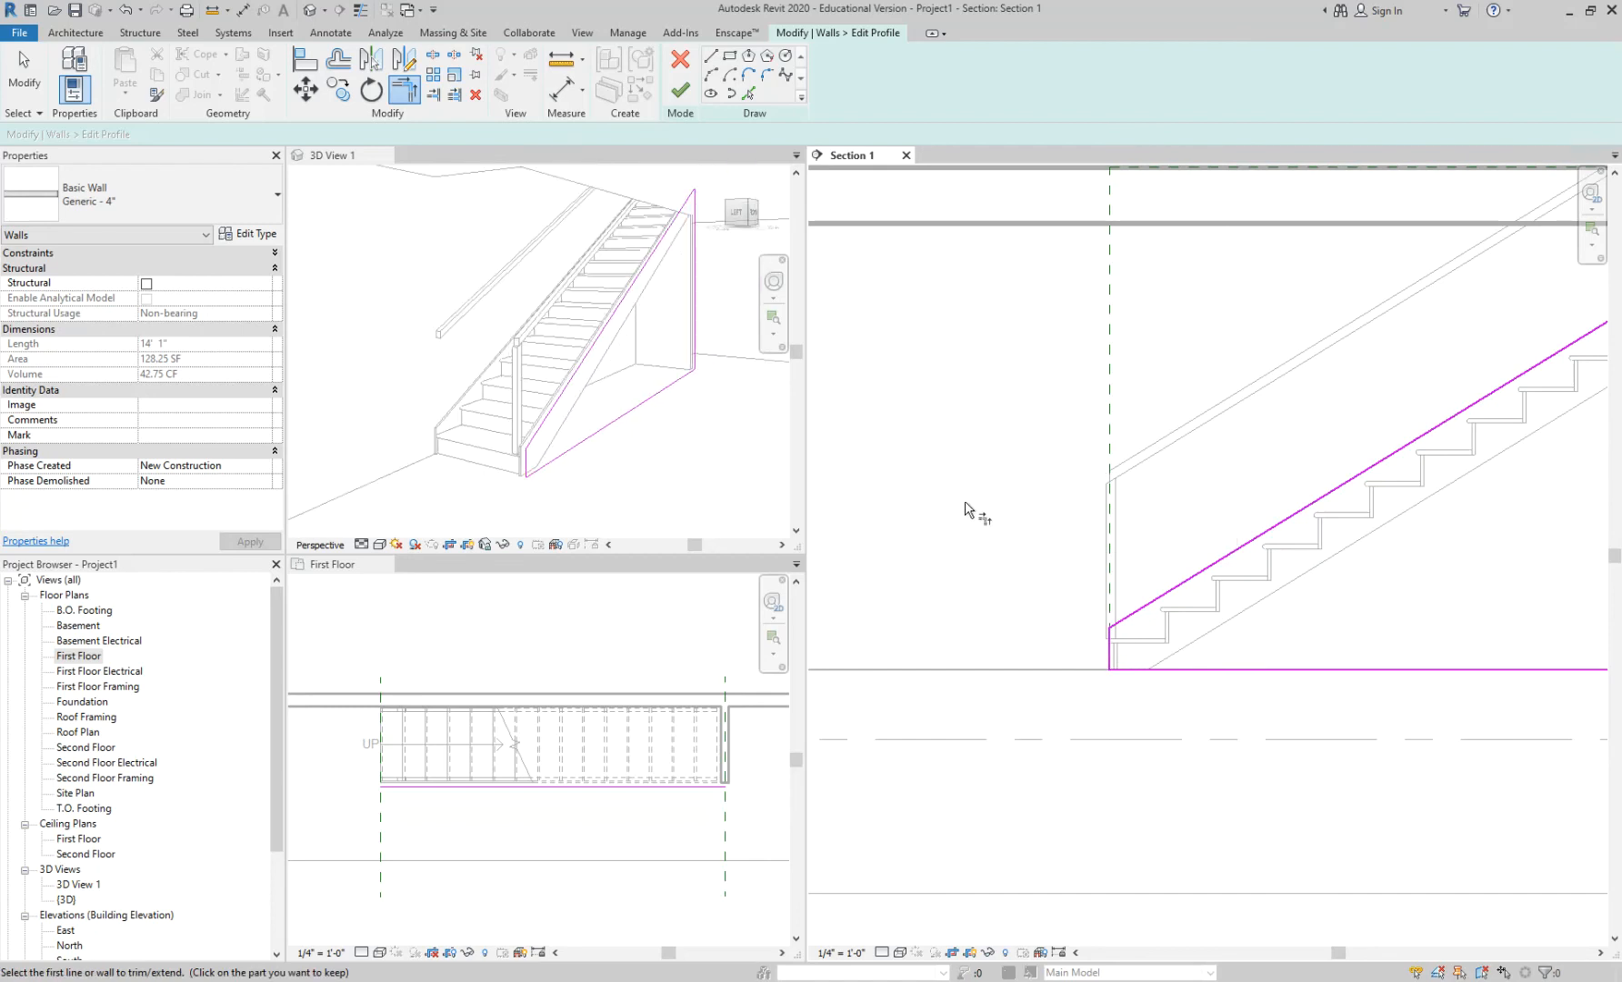
click(679, 95)
click(982, 429)
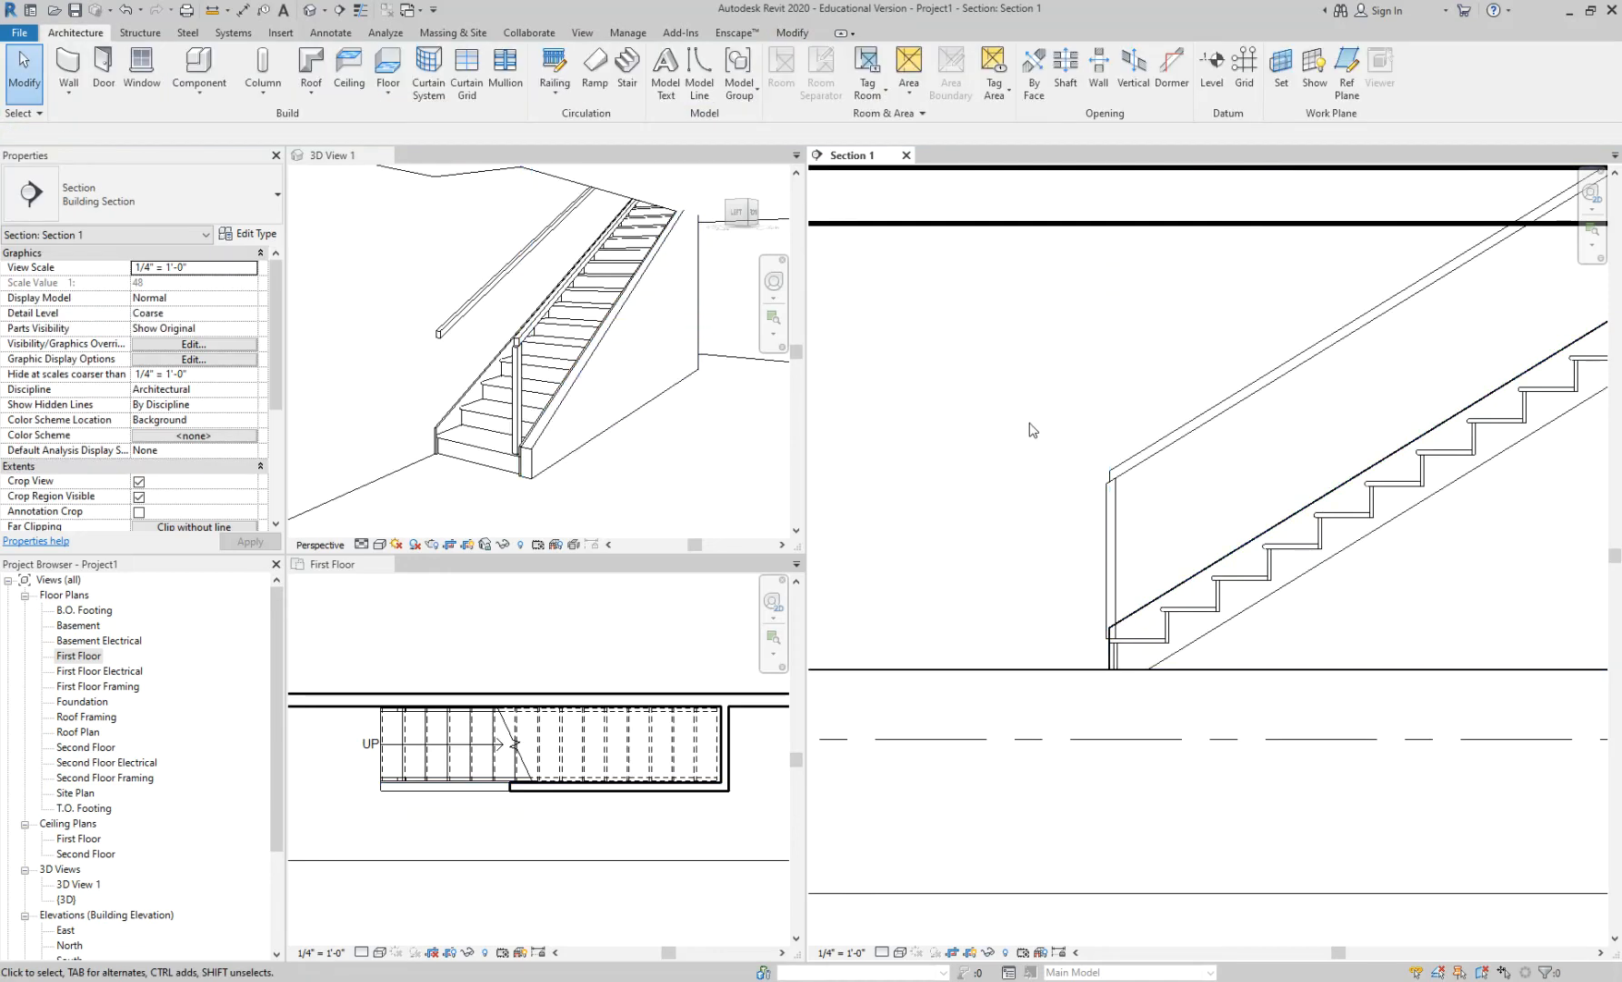
Step: Examine in the 3D view how the long wall's sloped top edge meets the stair stringer
scroll(571, 389, up, 2)
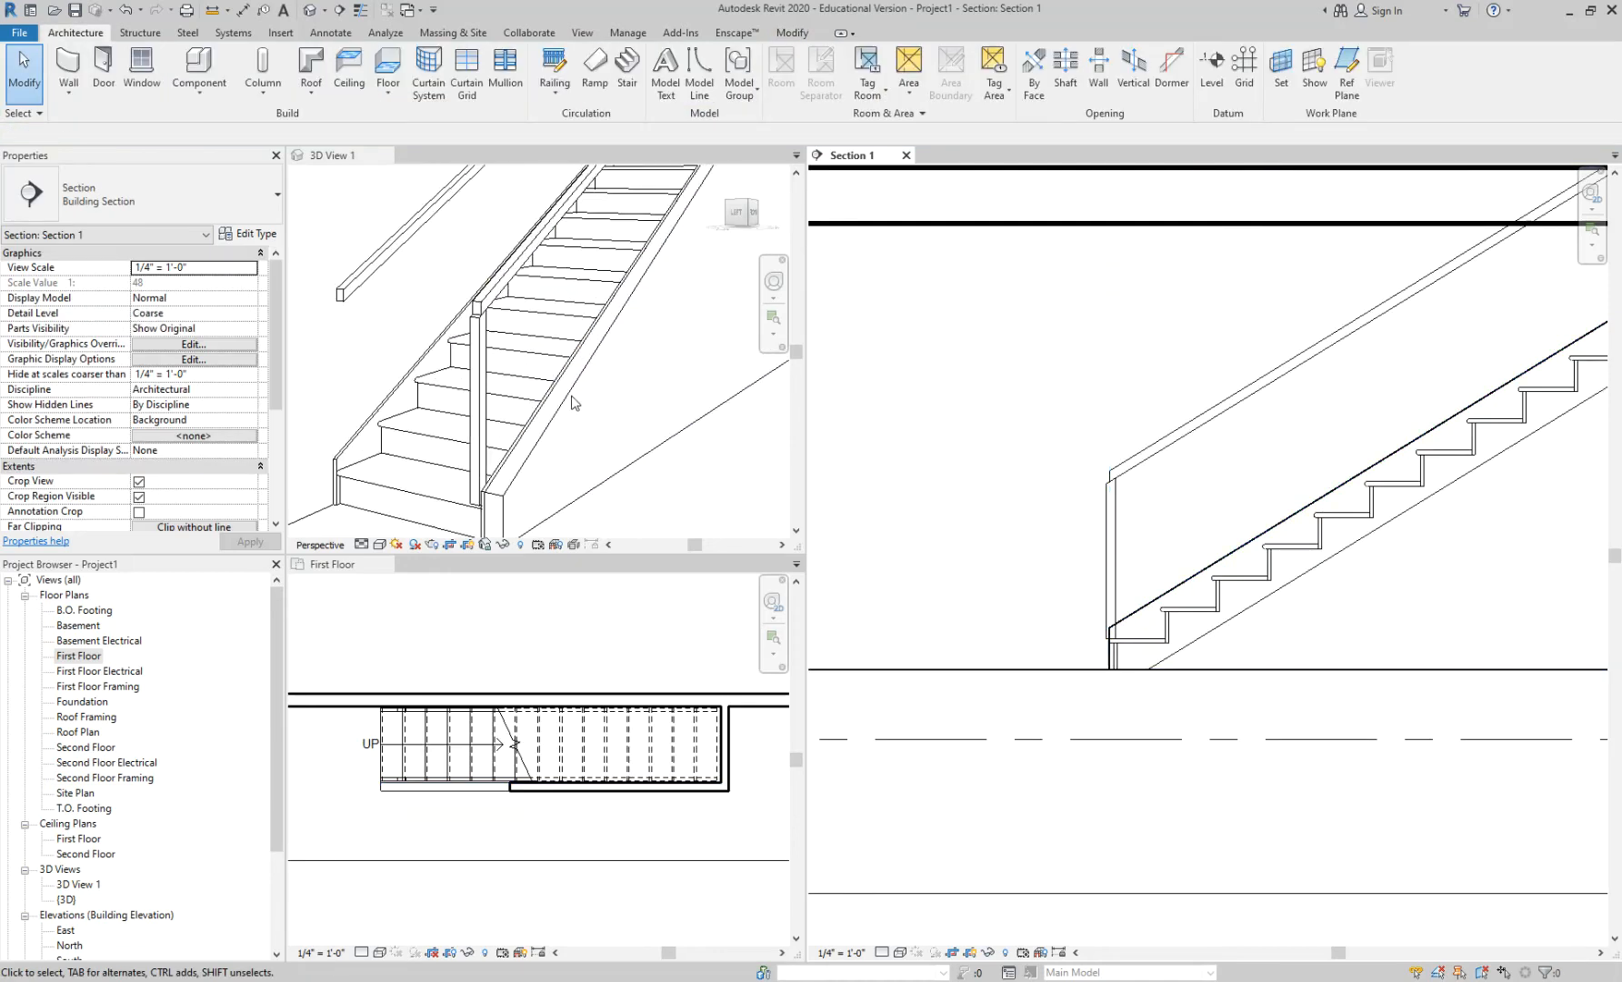
scroll(572, 401, up, 2)
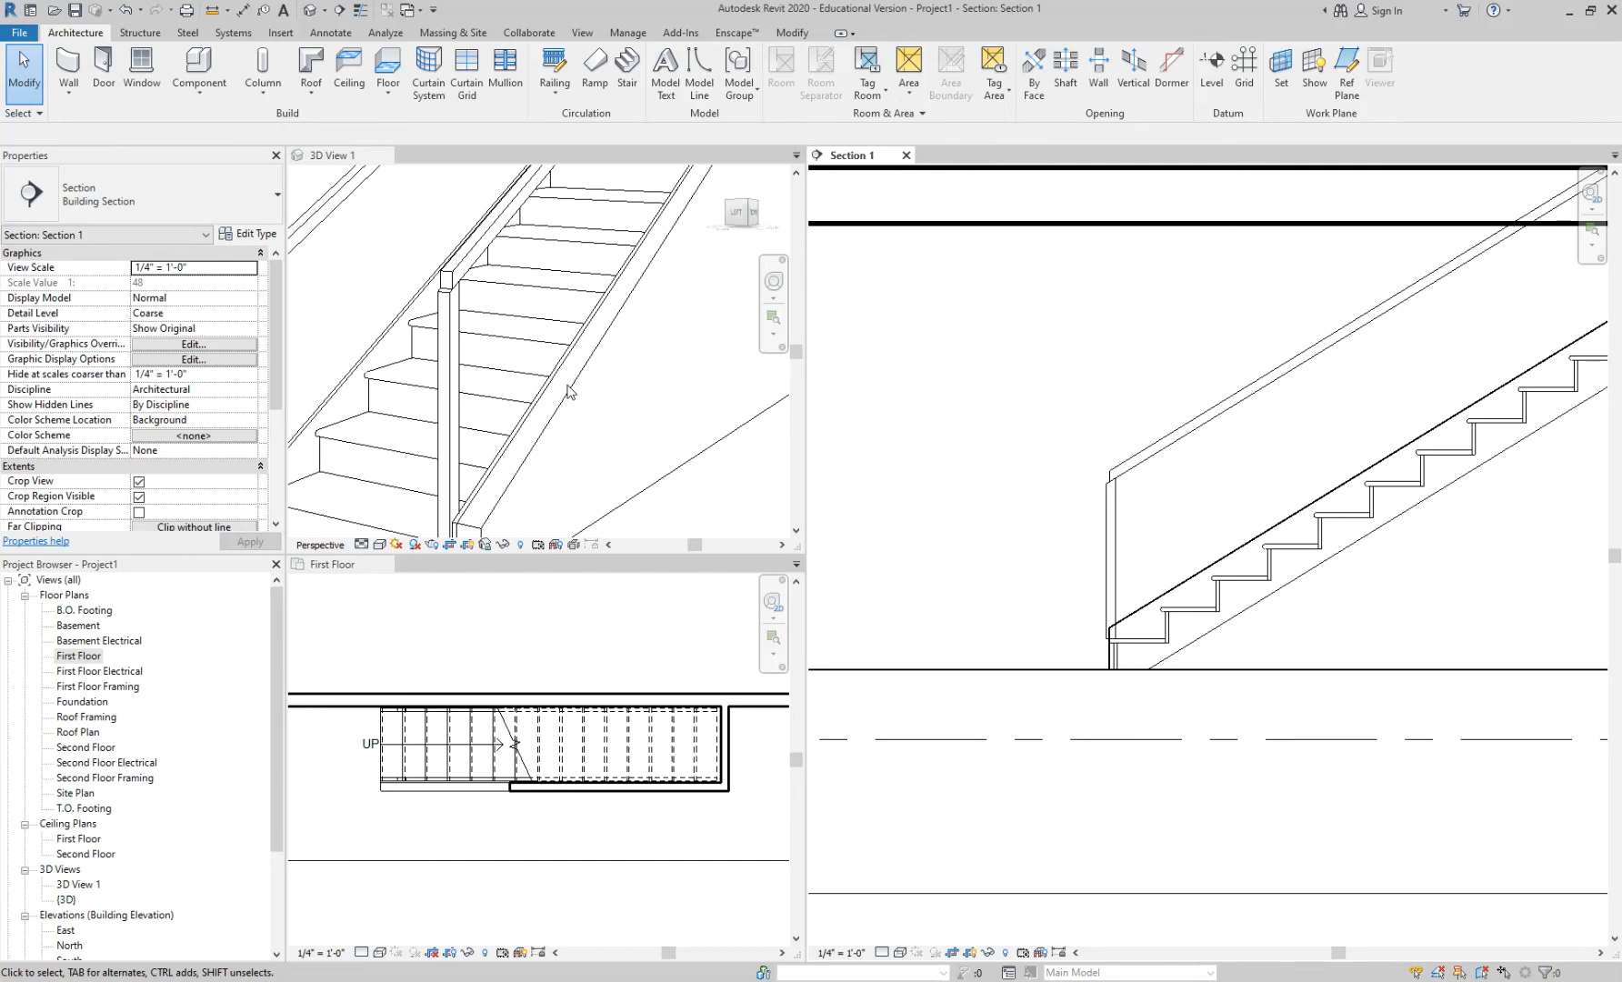
click(569, 391)
scroll(573, 390, down, 2)
shift+middle_drag(585, 356, 550, 374)
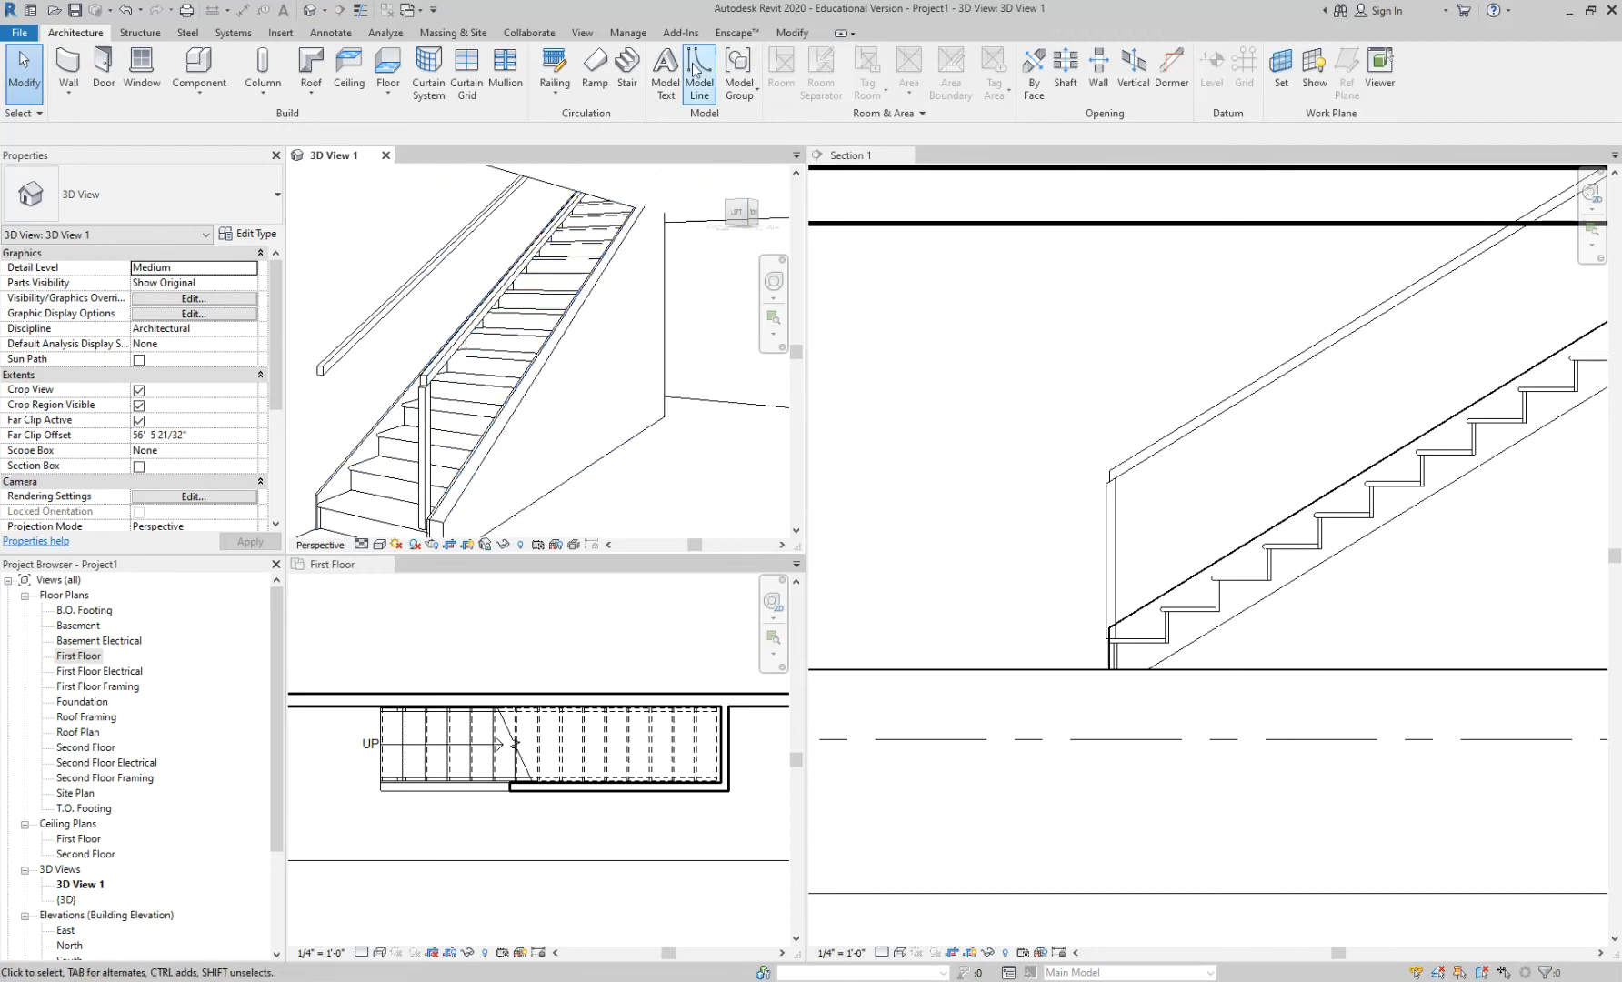
click(652, 432)
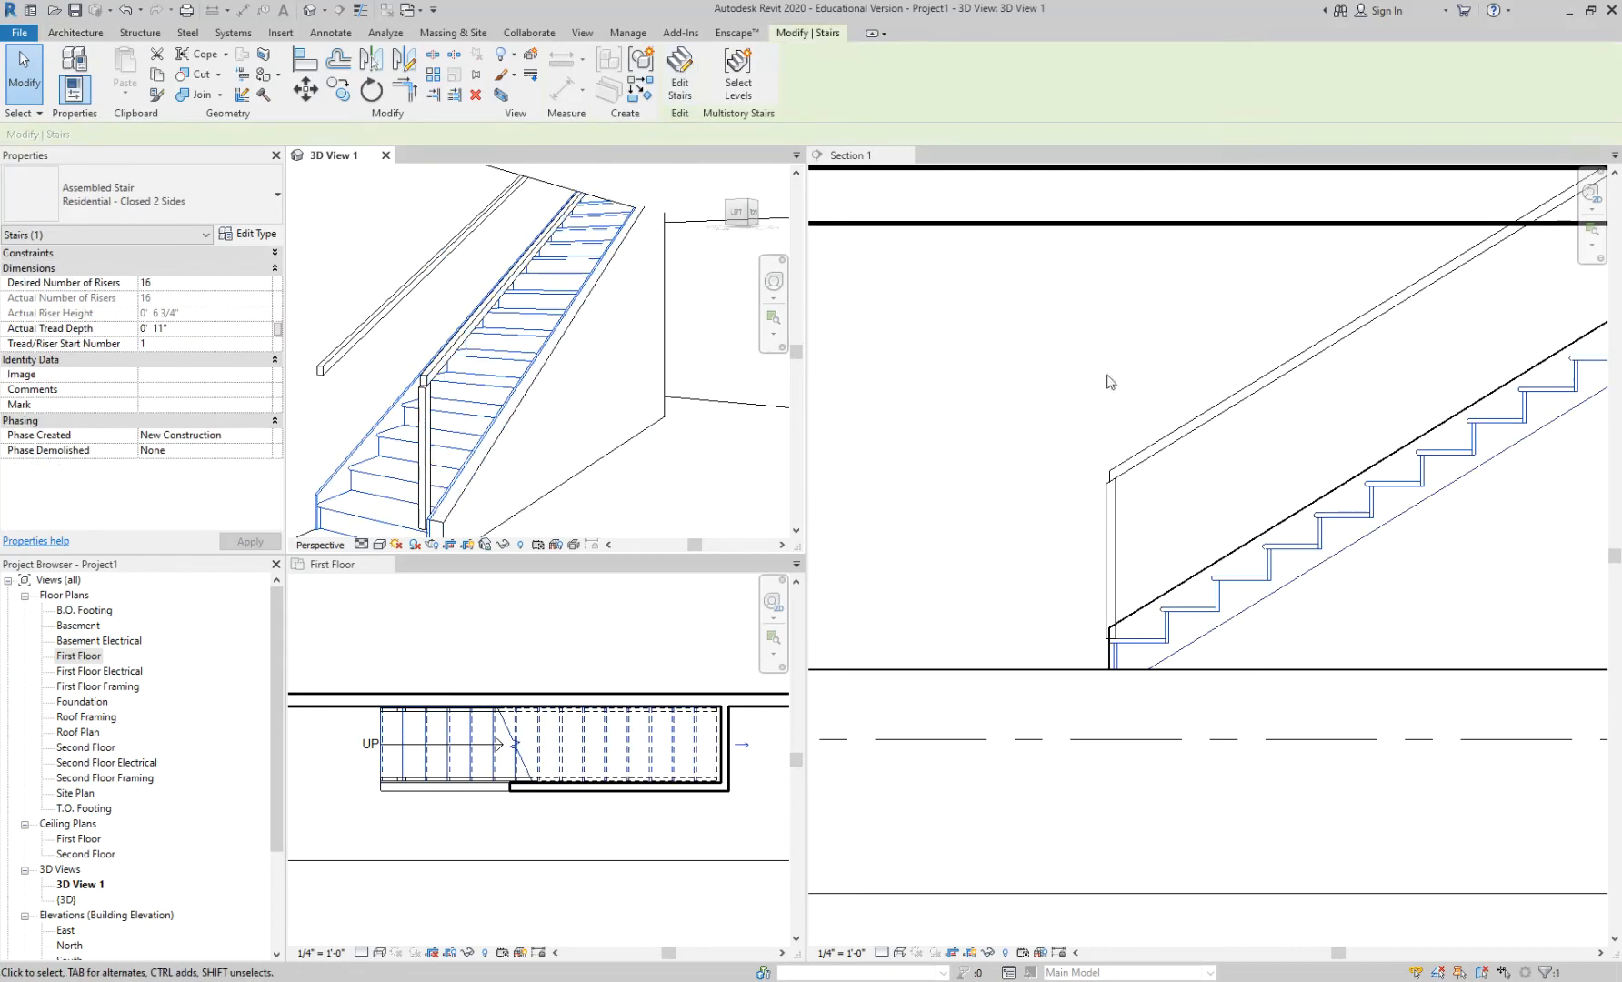
click(1320, 556)
click(1324, 668)
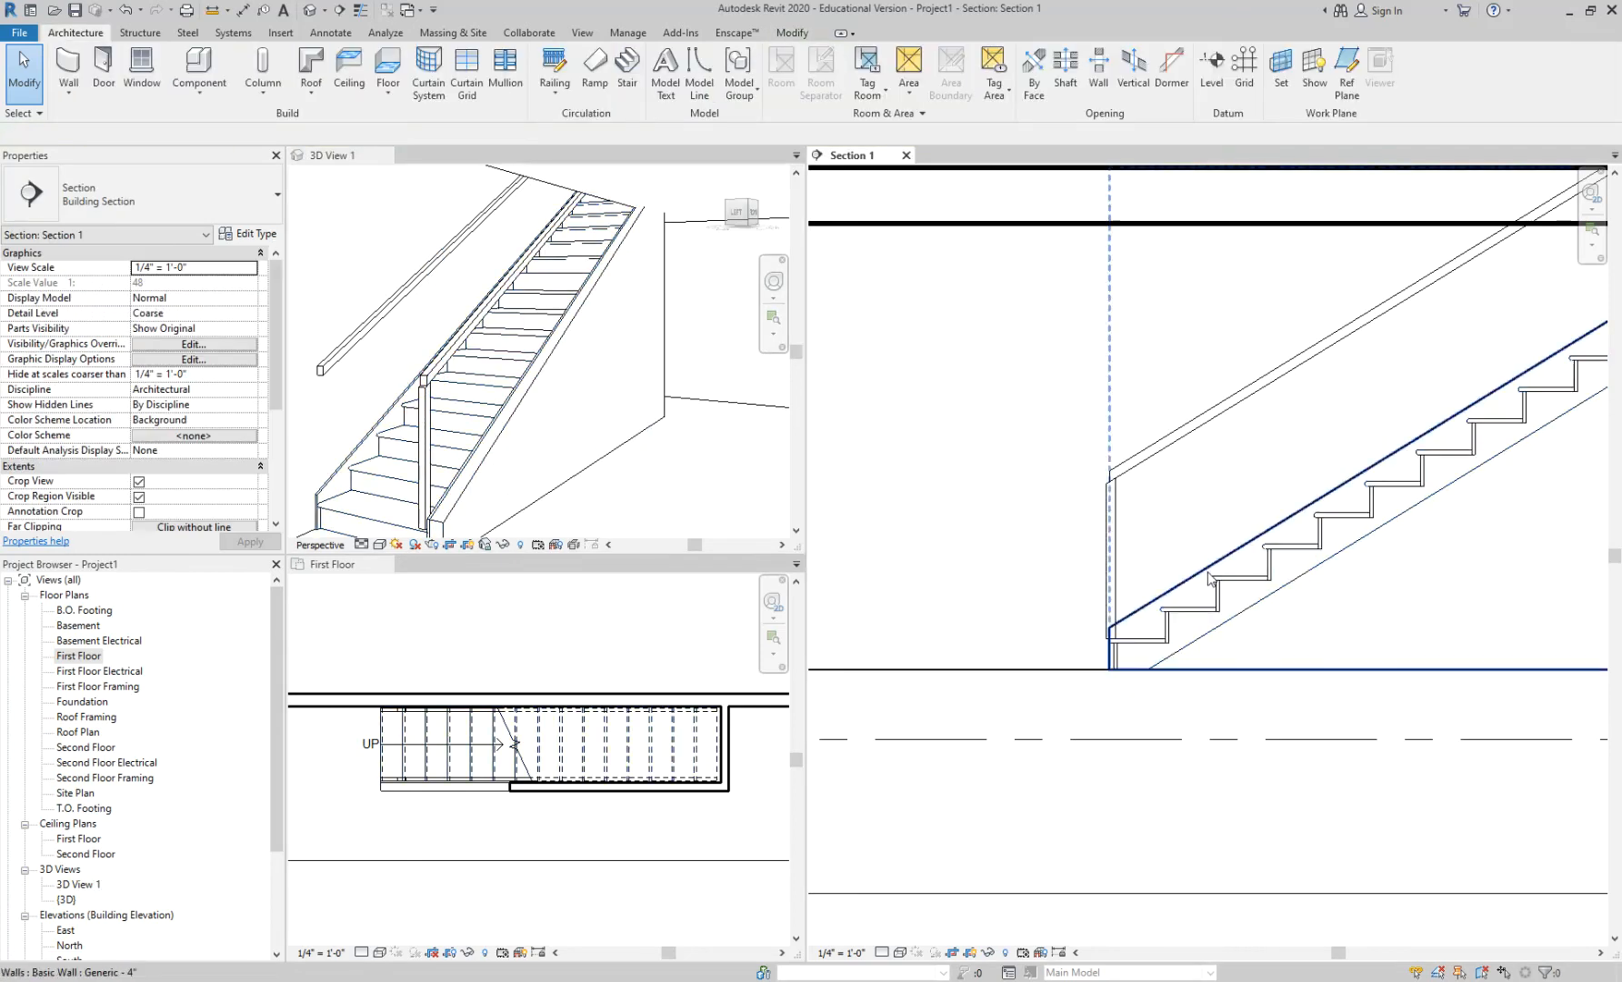
Step: Reset the long wall's profile to its original shape and undo the reset
click(1211, 566)
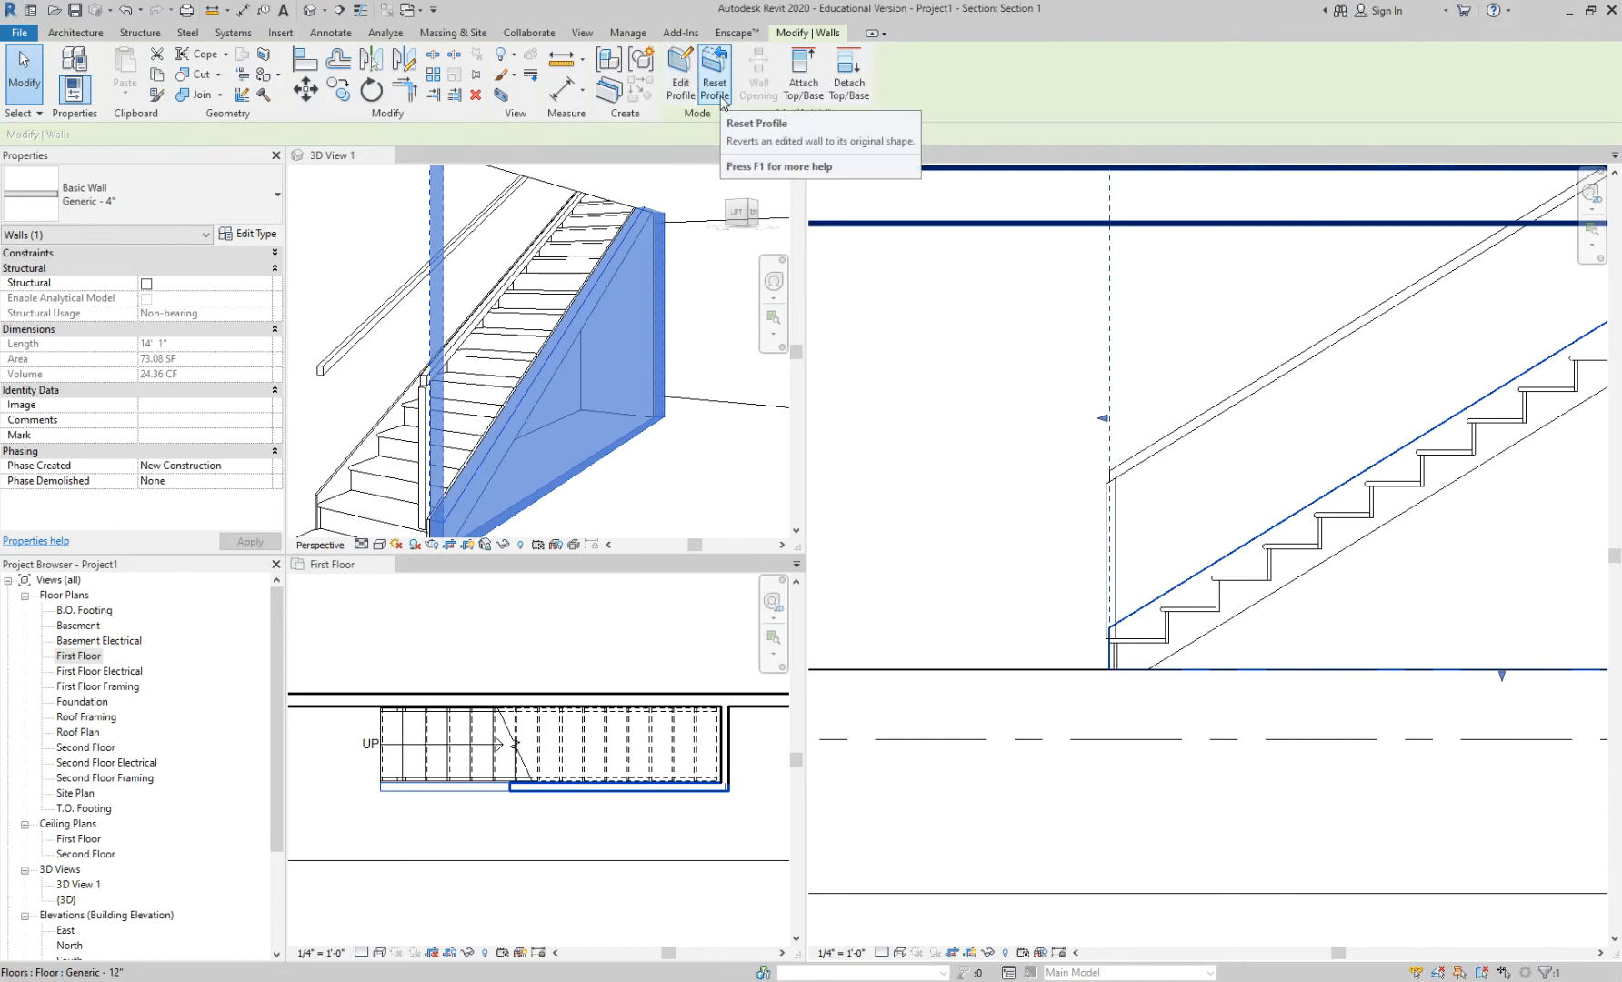
click(723, 100)
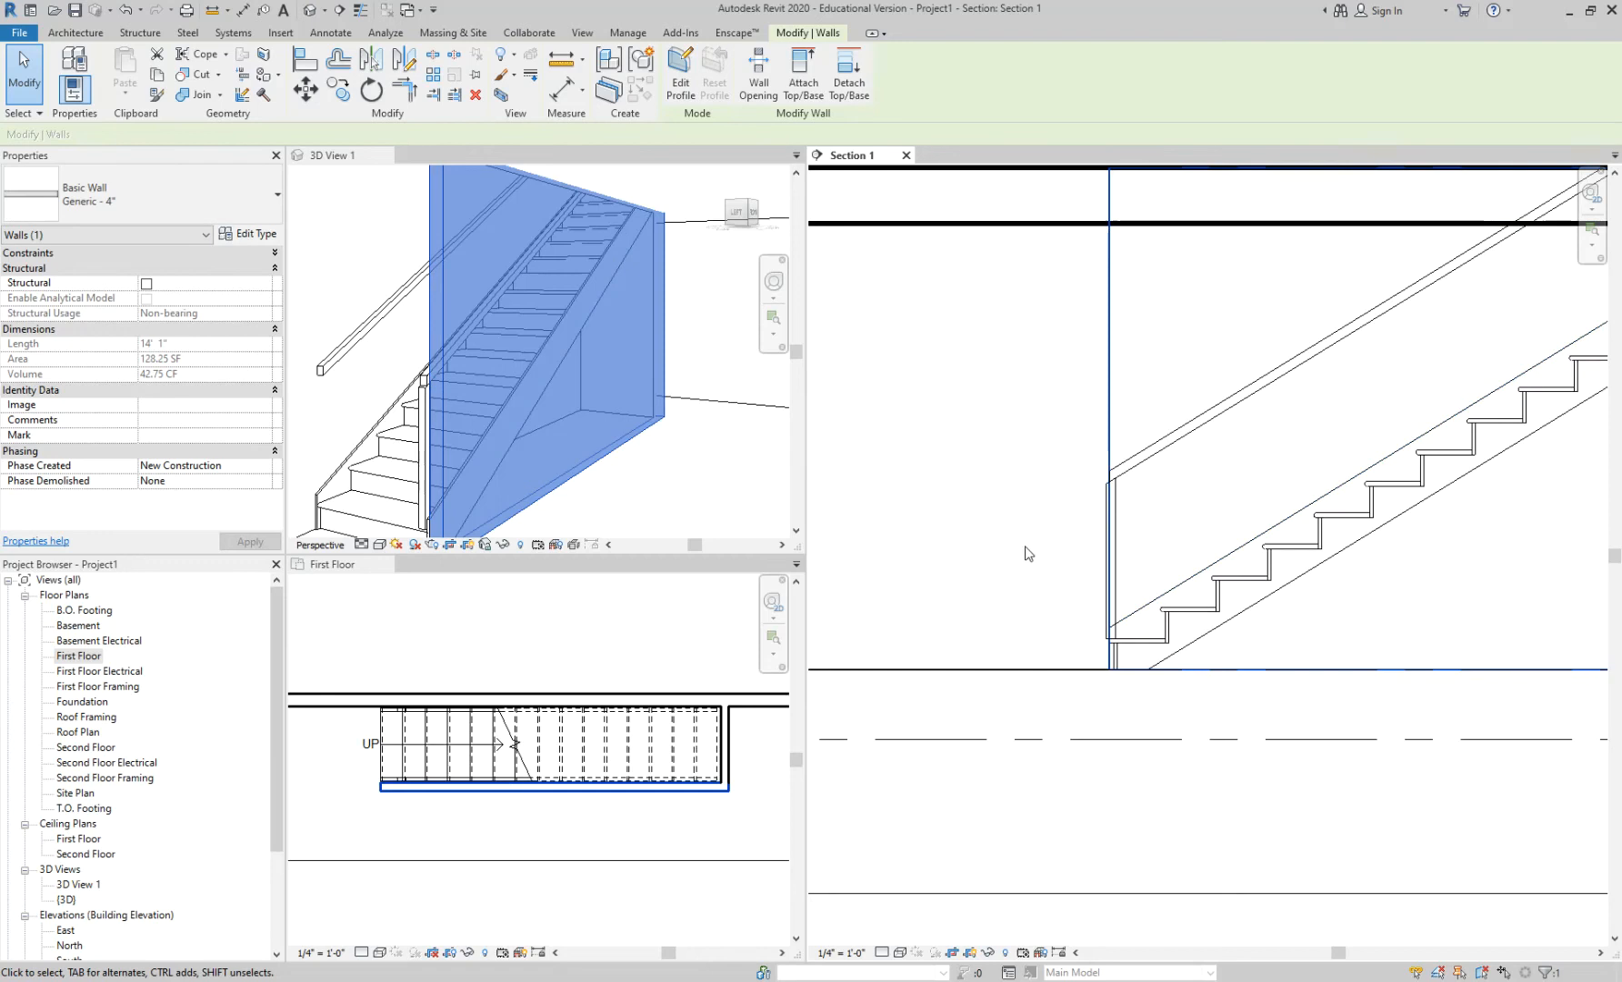
click(694, 470)
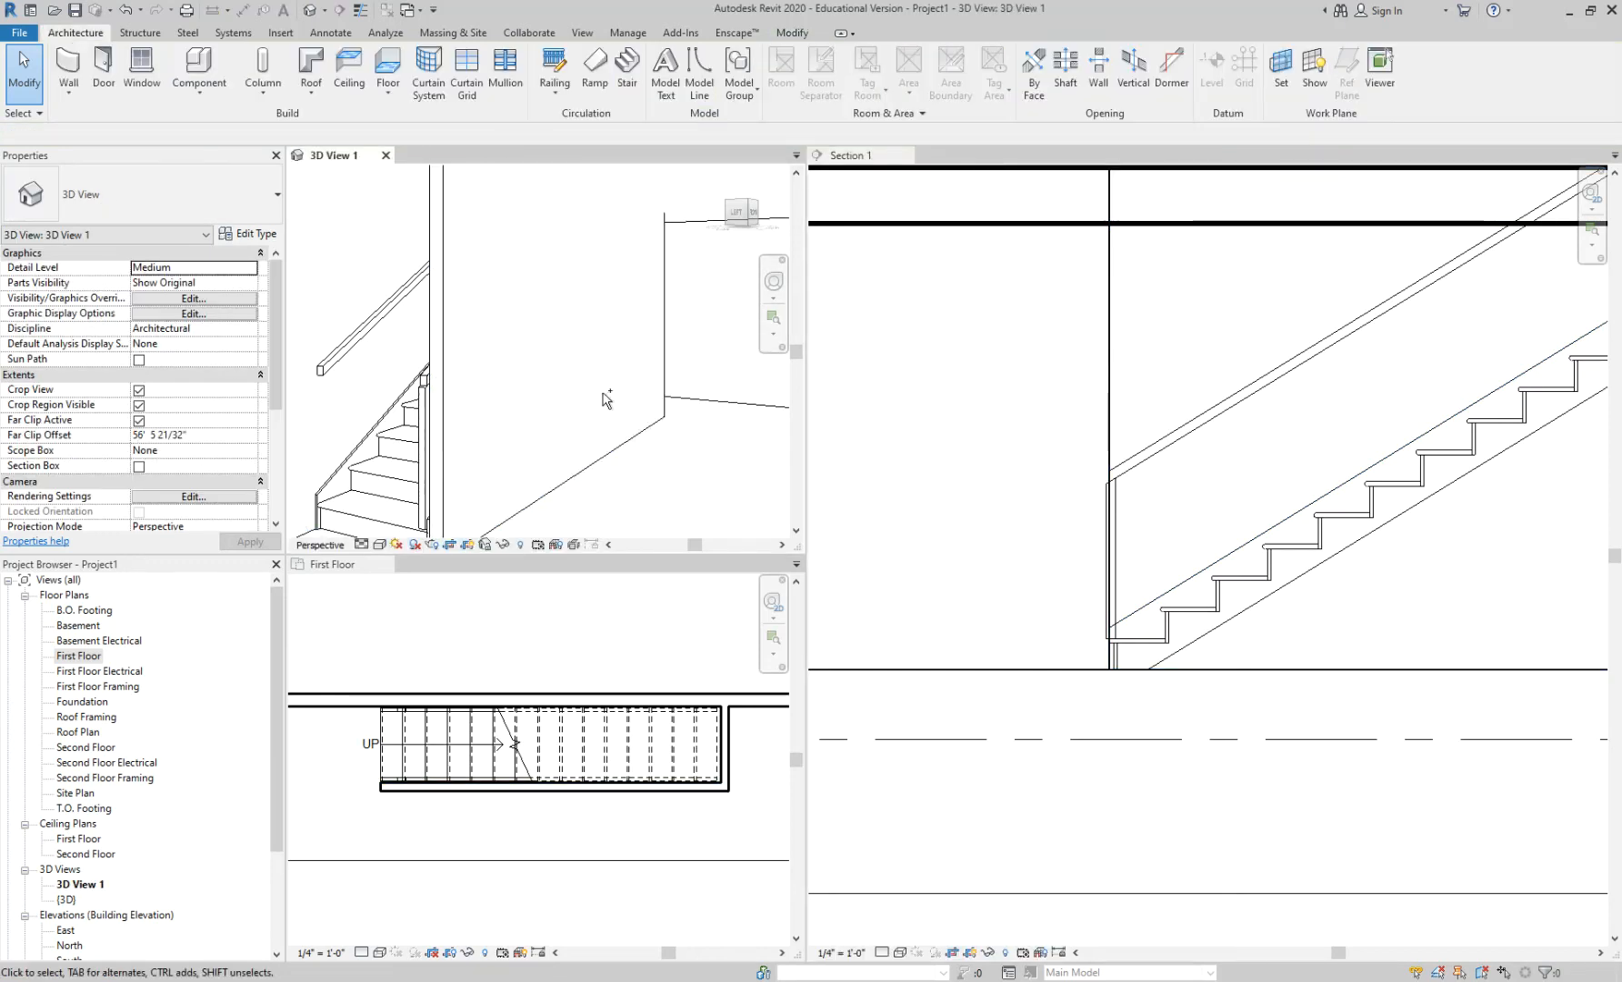
key(ctrl+z)
Step: Edit the long wall's profile in Section 1 and offset a copy of its sloped line 3' 0" above the stringer
click(664, 439)
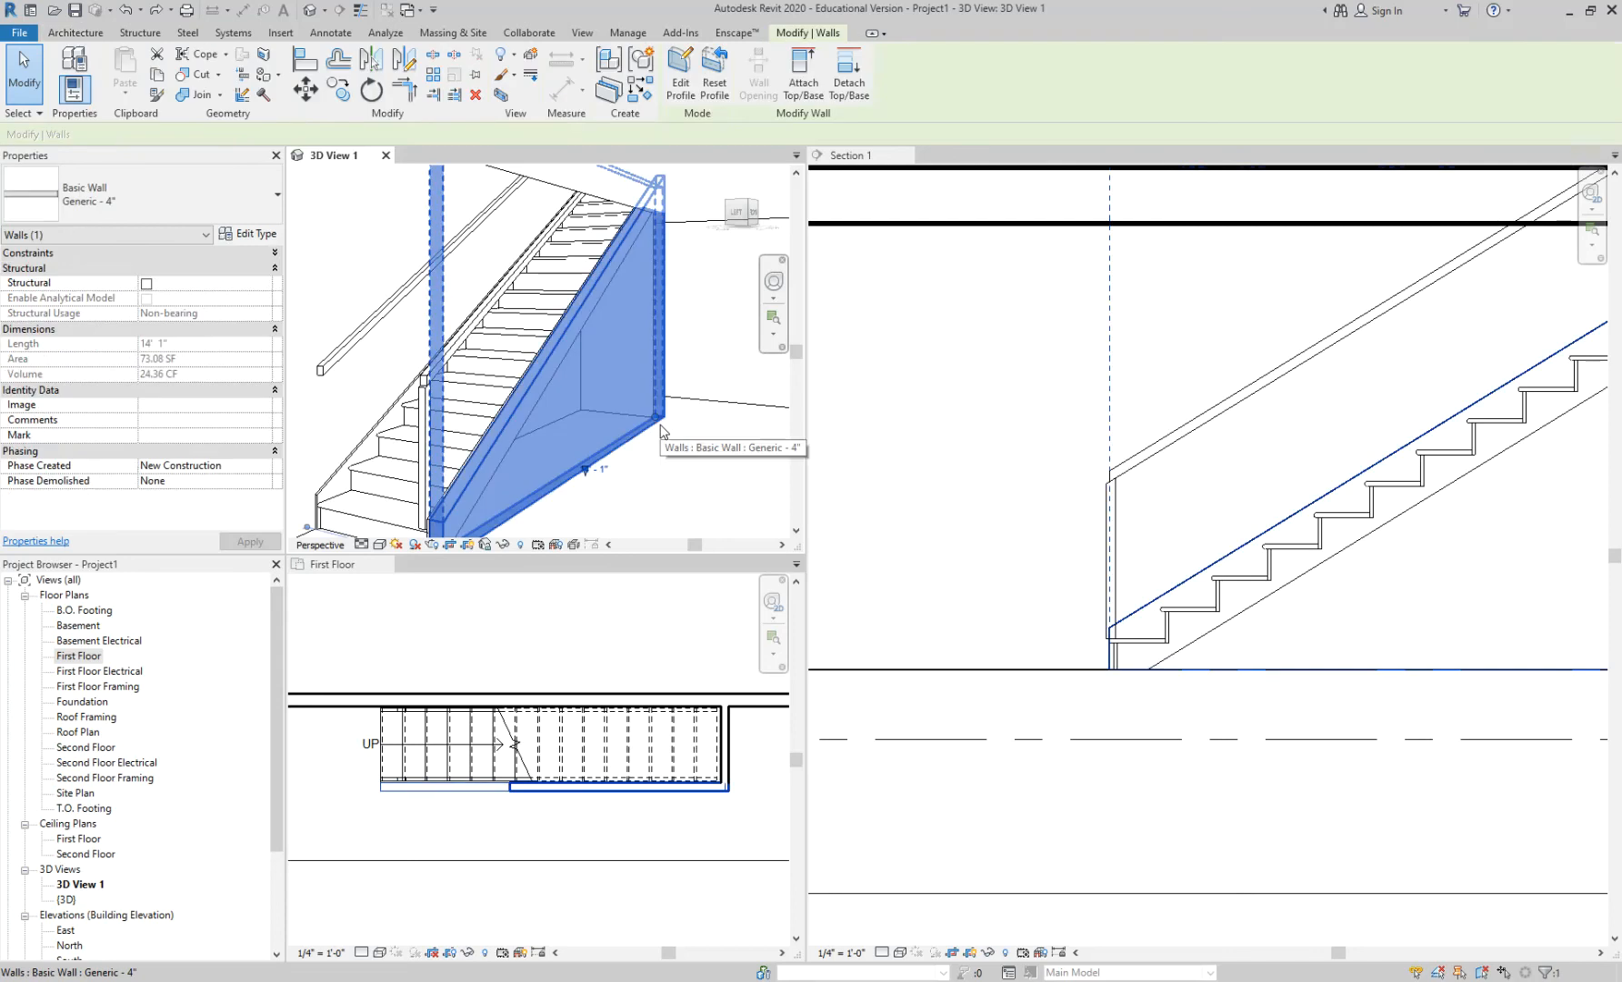
scroll(1195, 531, down, 1)
scroll(1194, 532, down, 1)
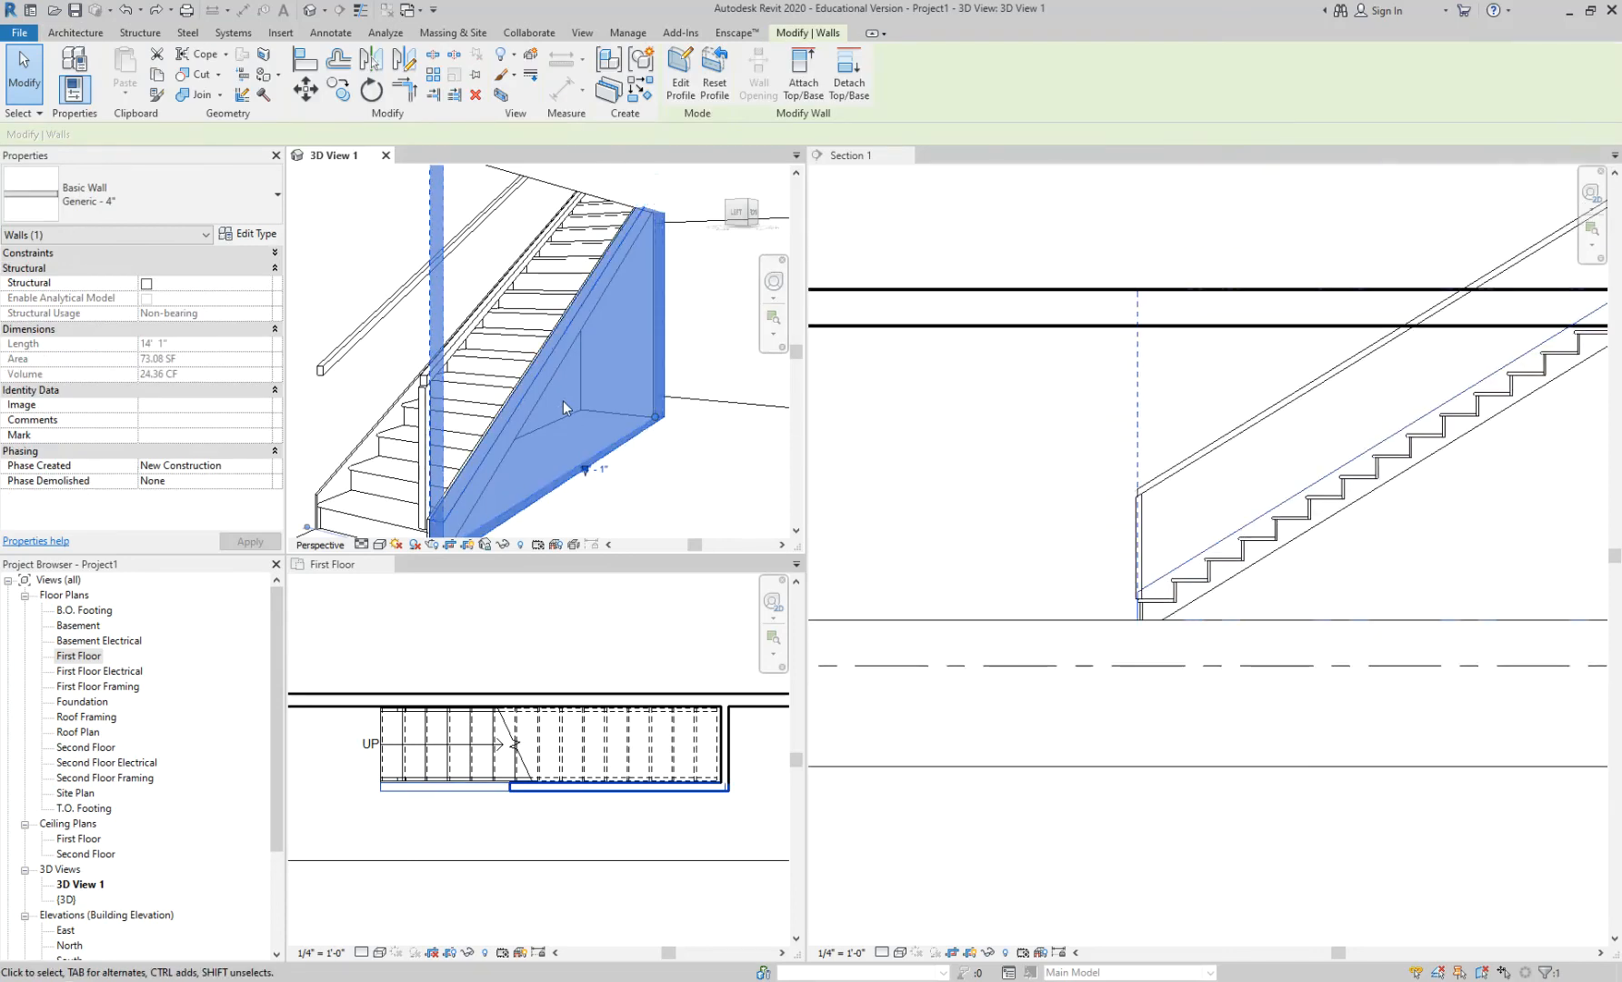
scroll(1219, 536, up, 2)
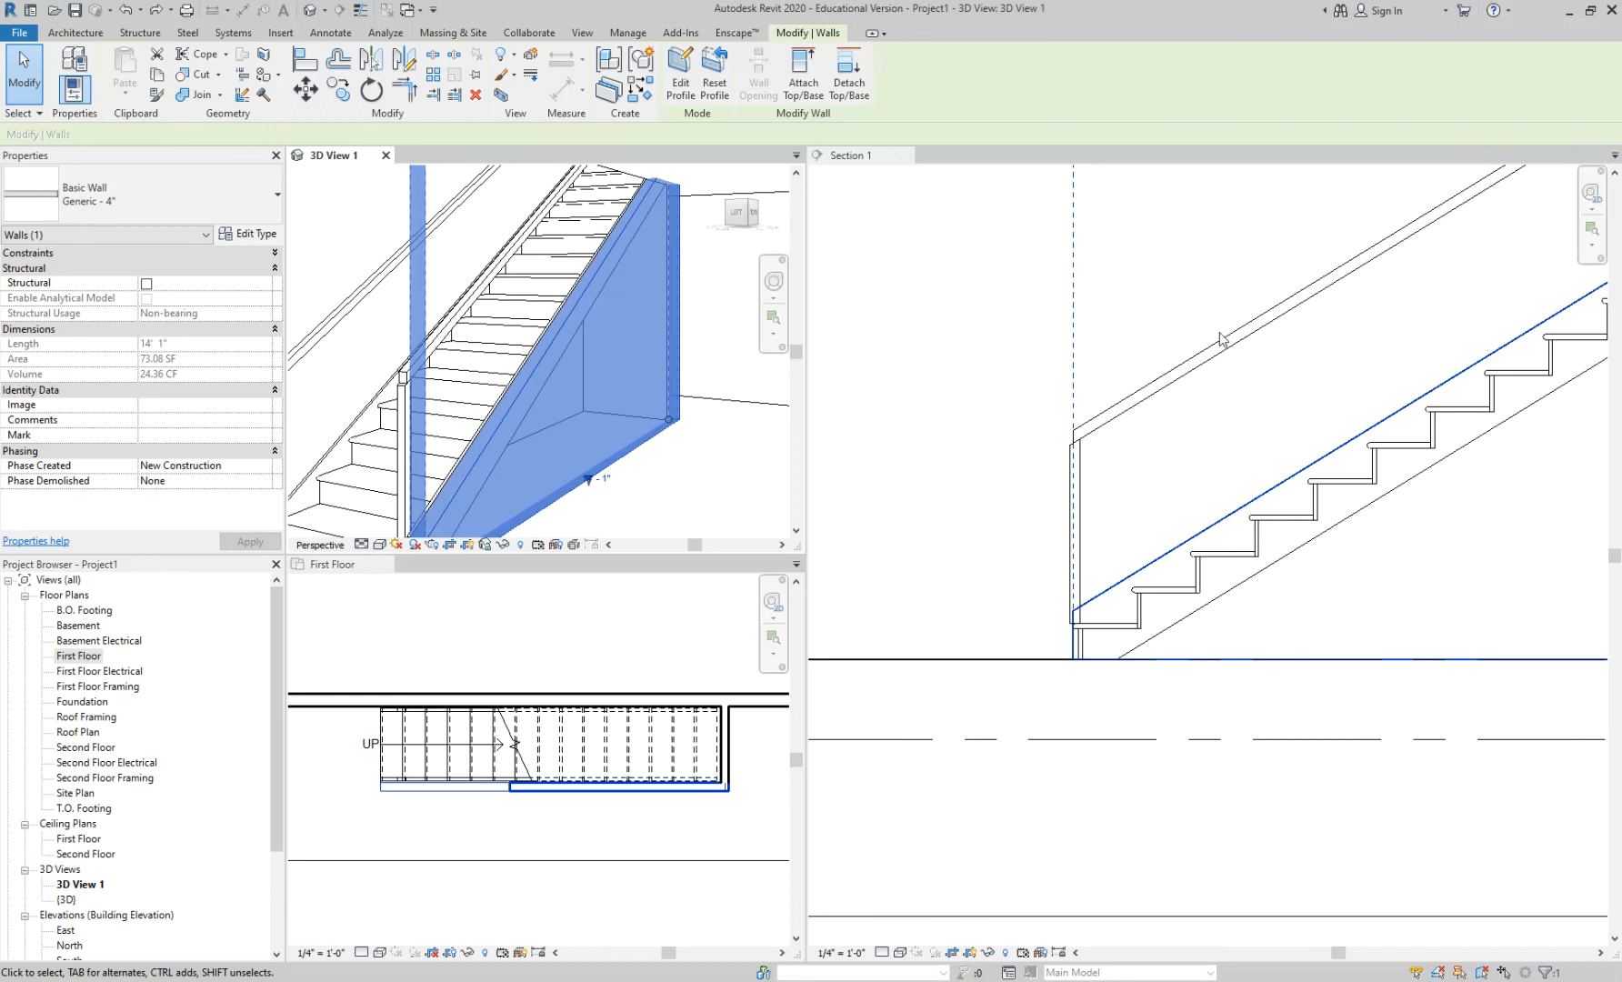
scroll(1198, 470, down, 1)
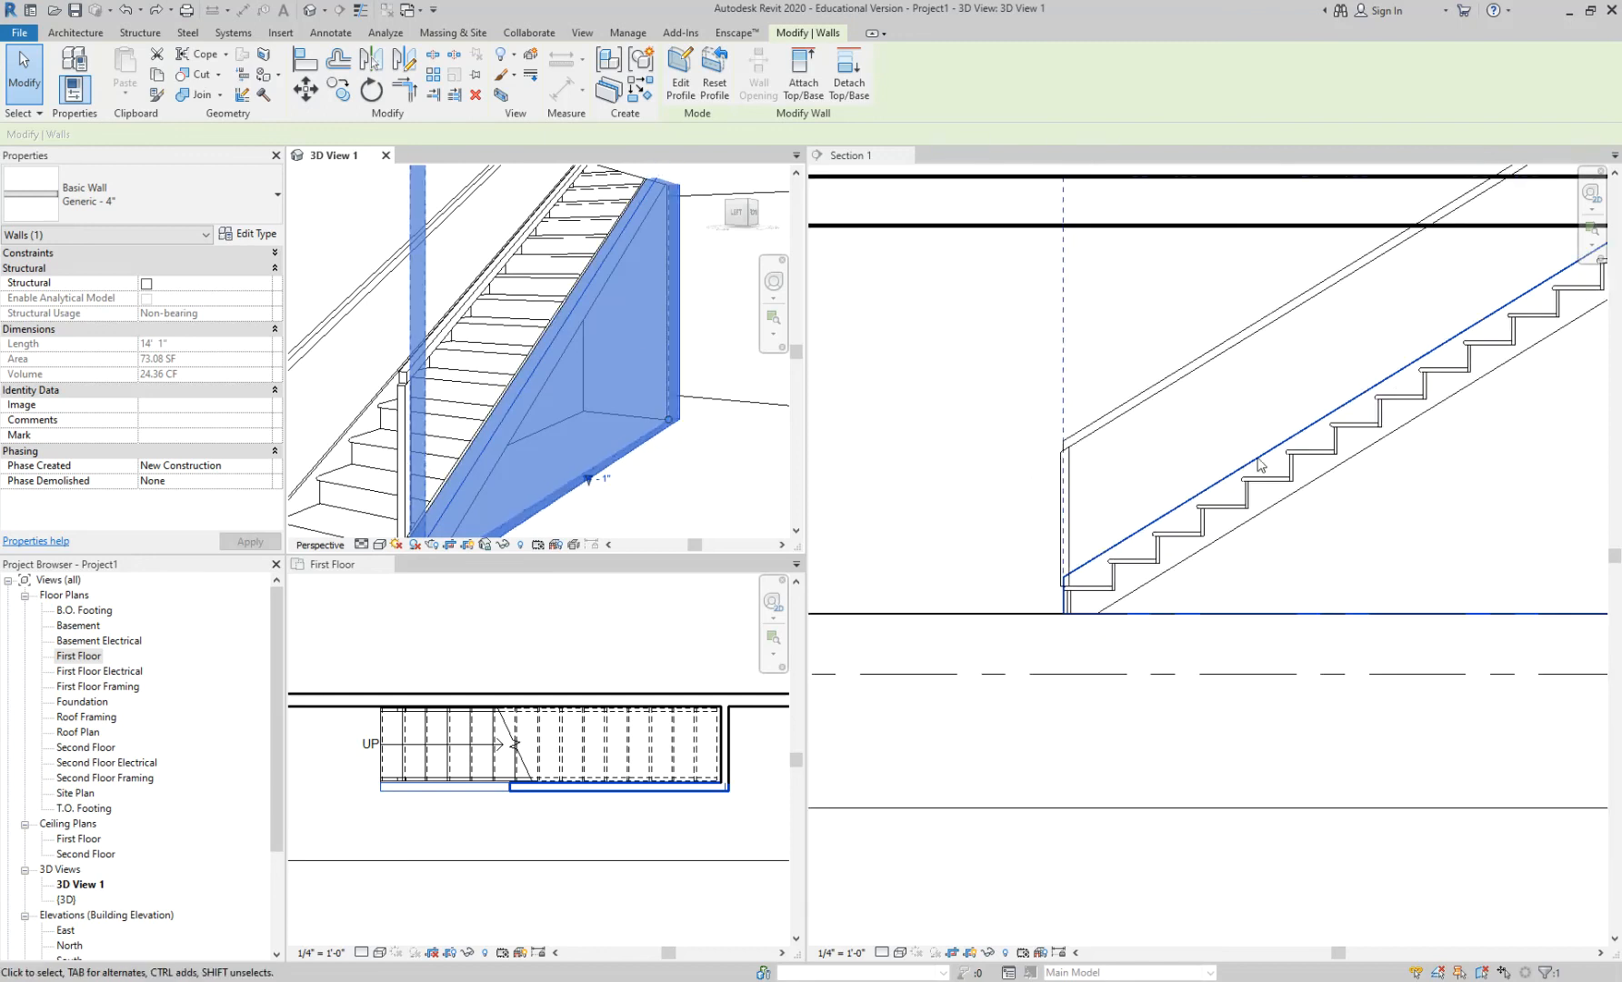
mouse_move(1201, 402)
middle_down()
mouse_move(984, 383)
mouse_move(1081, 438)
middle_up()
click(680, 73)
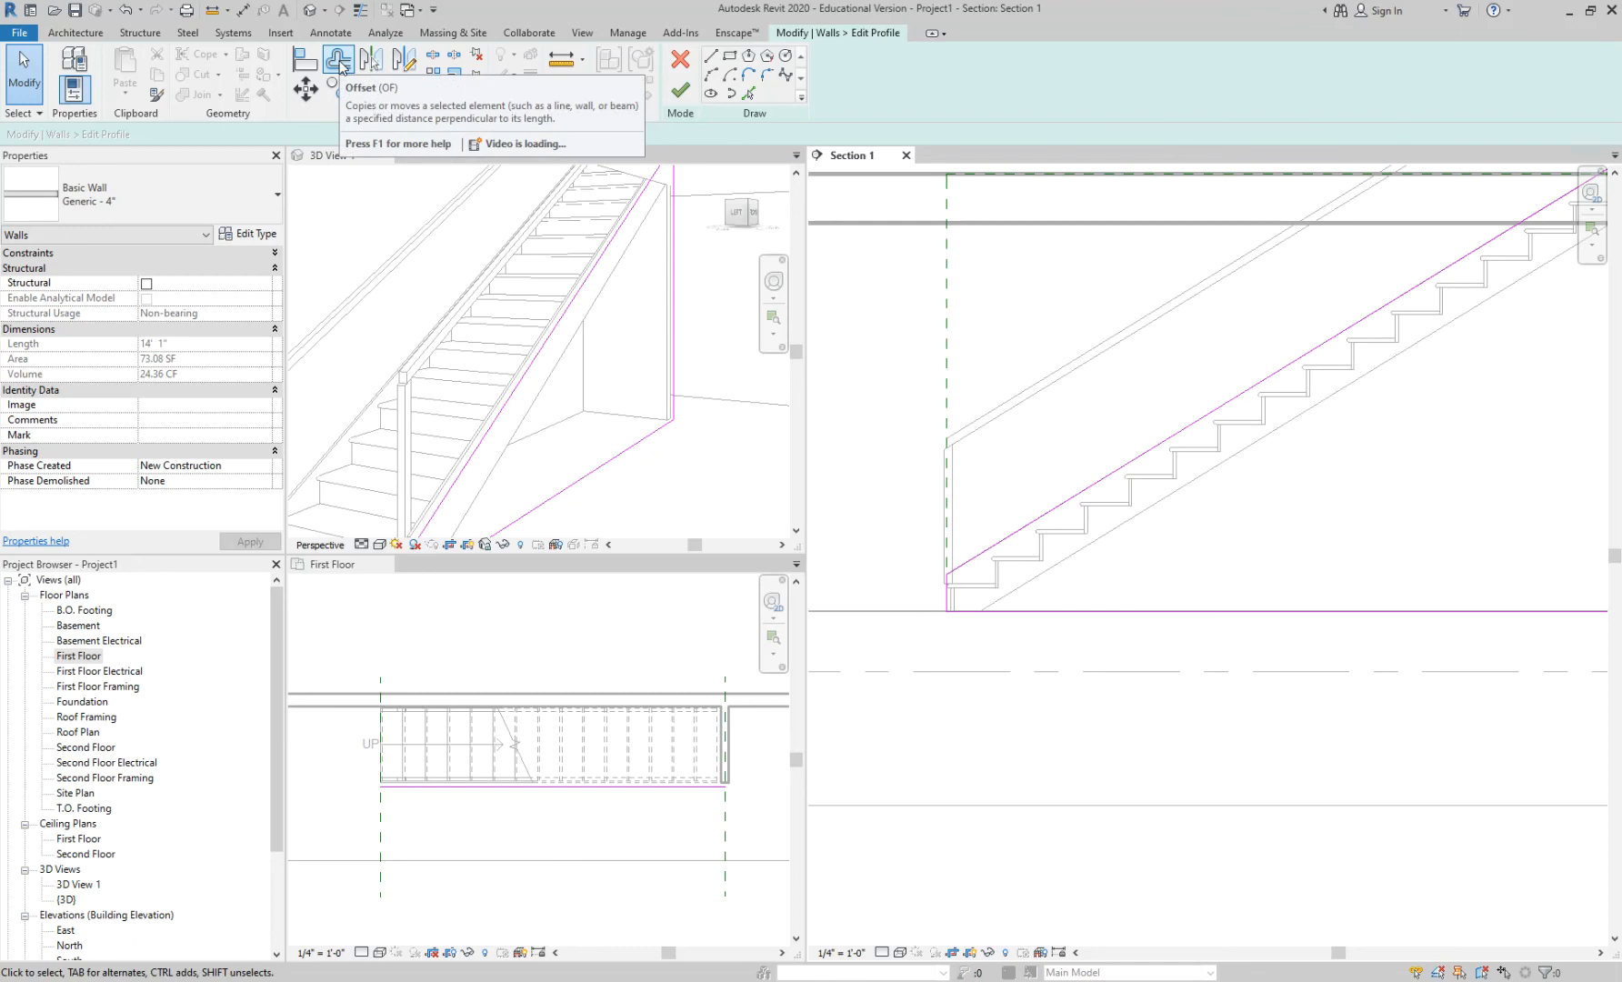
key(o)
key(f)
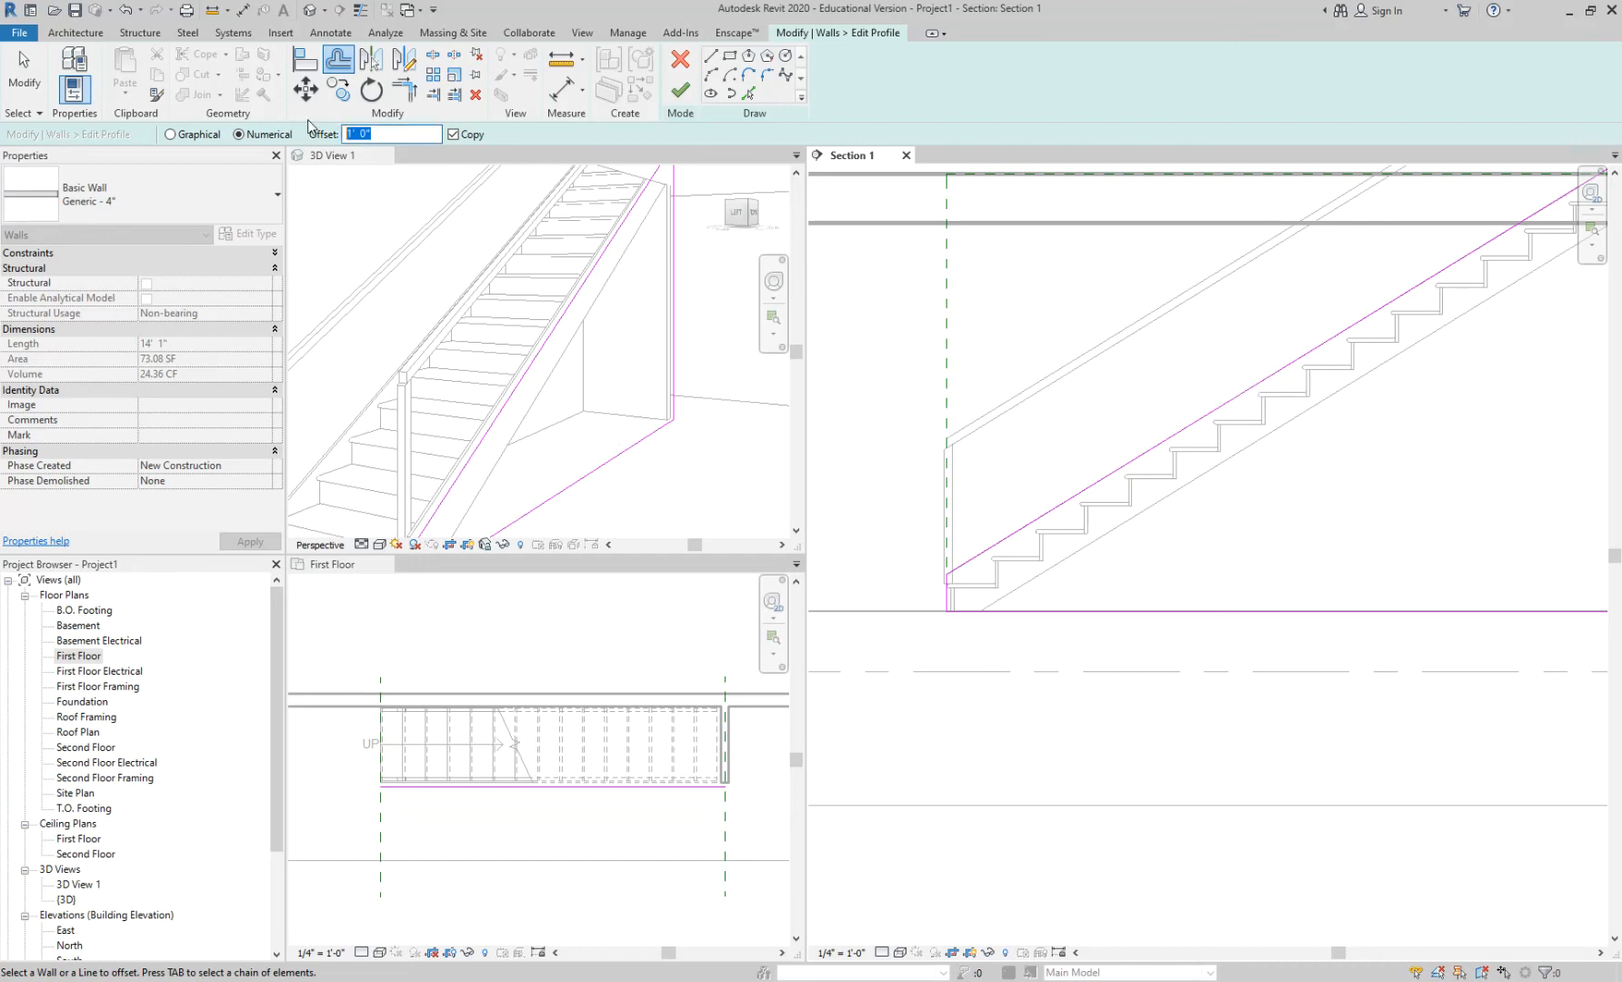
text(3)
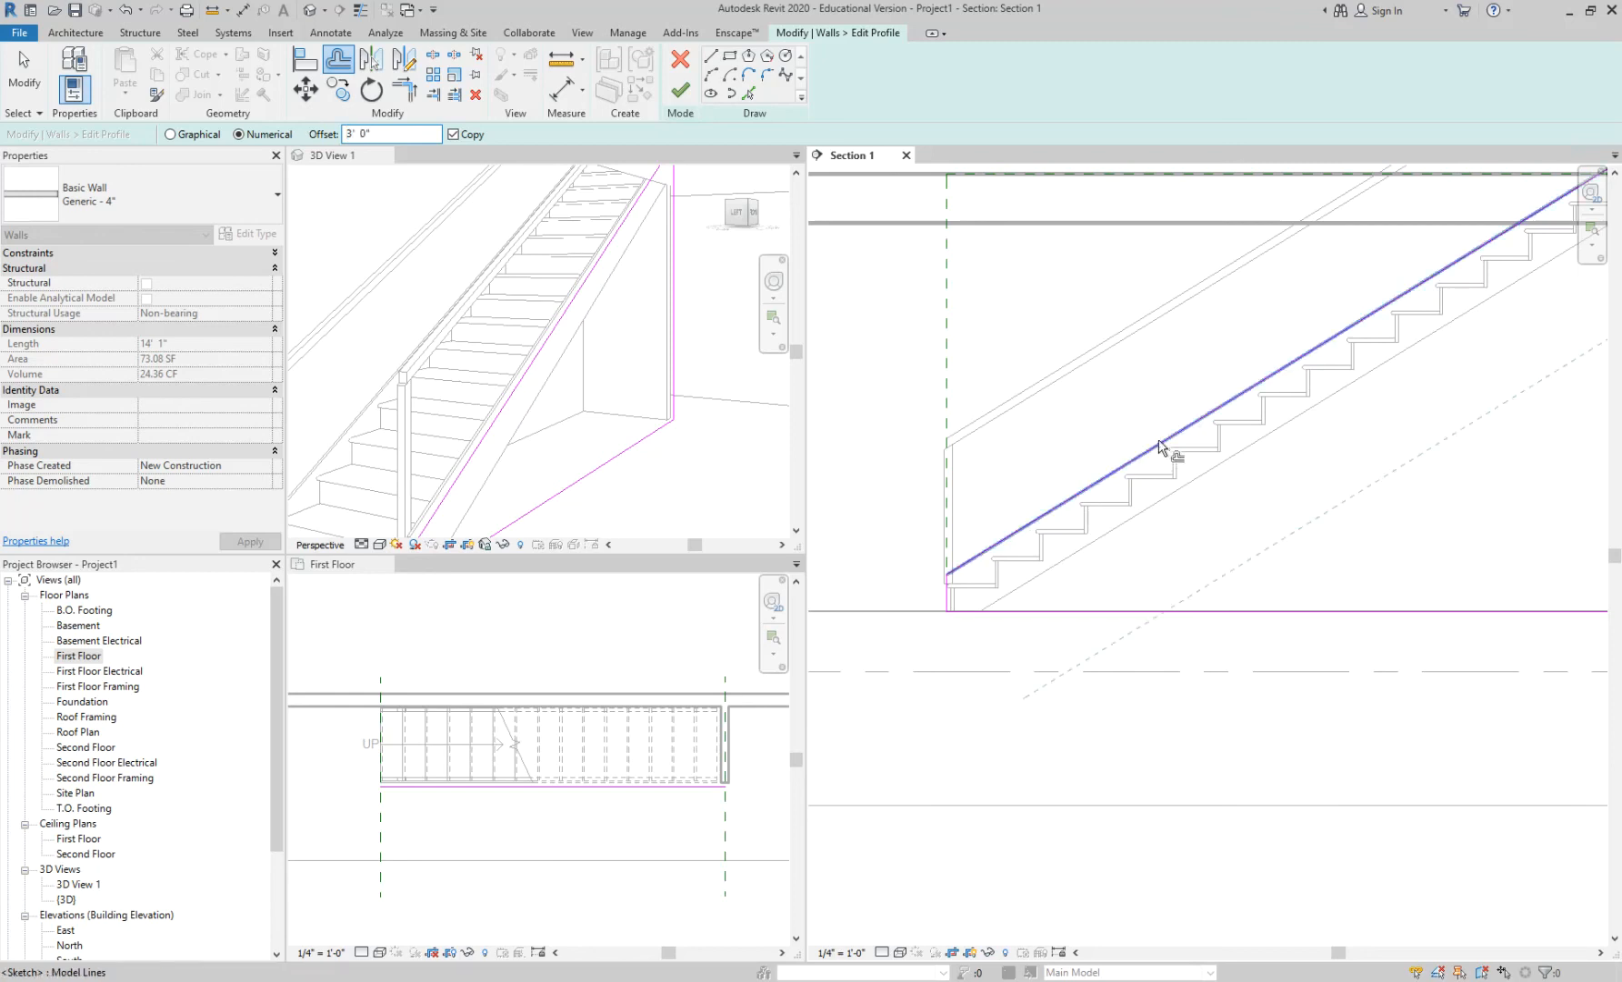
click(1162, 445)
key(Escape)
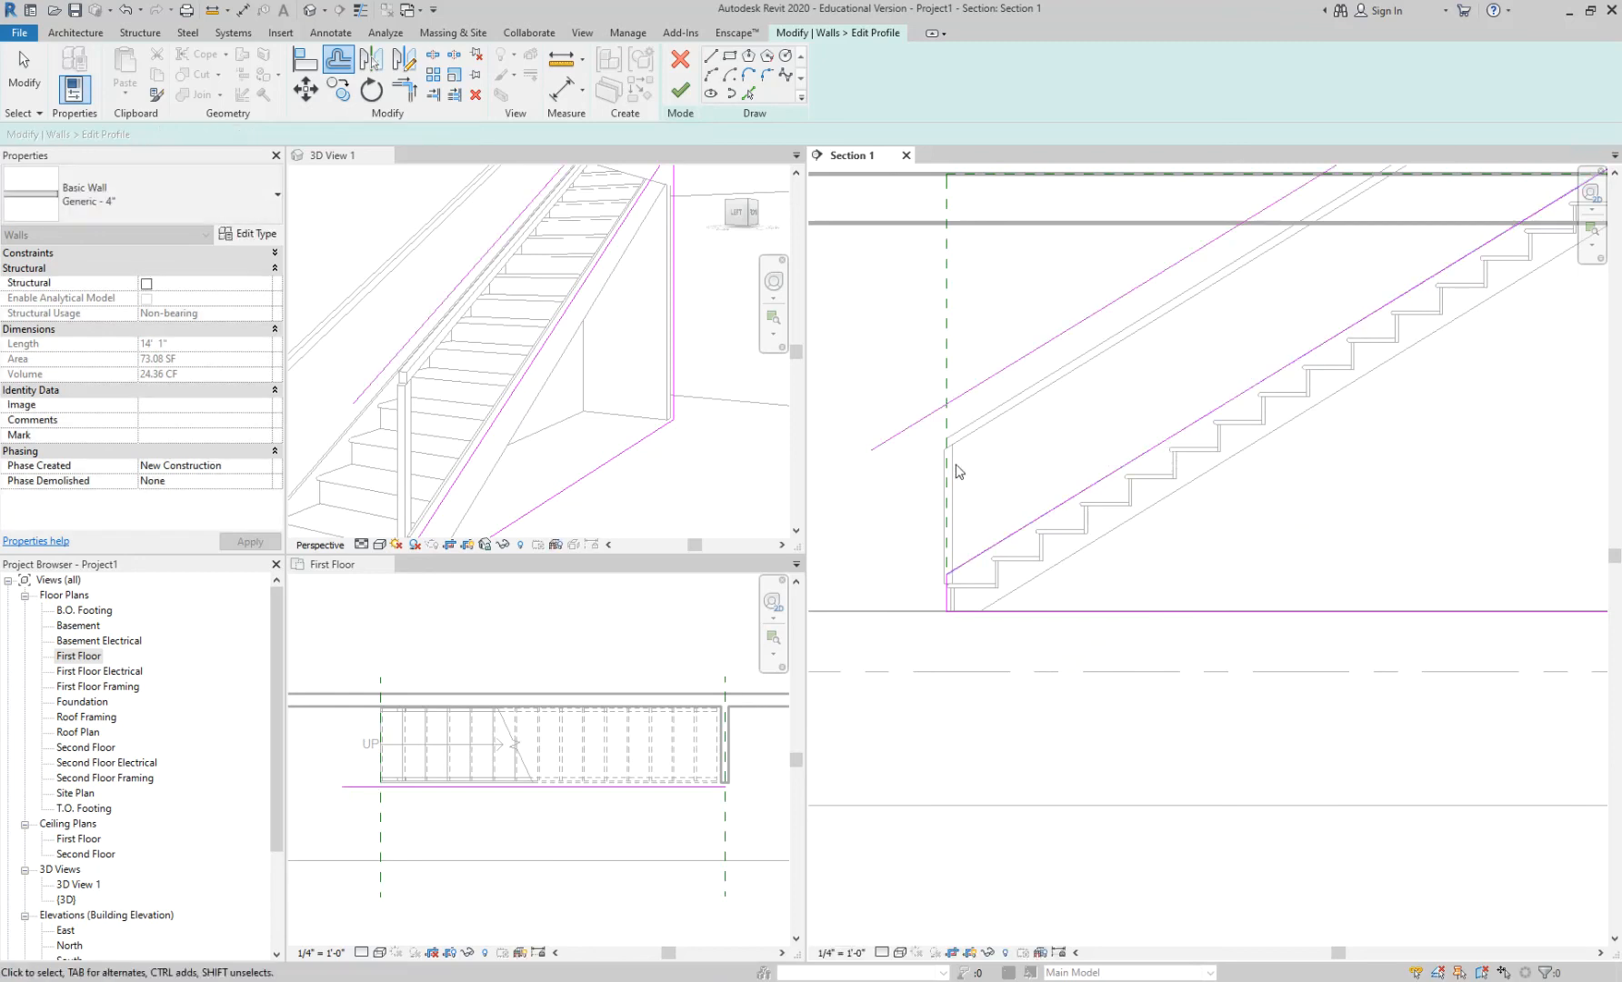
Step: Trim and extend the vertical profile lines at the stair foot and stair top to corners with the upper sloped line
key(t)
key(r)
click(949, 599)
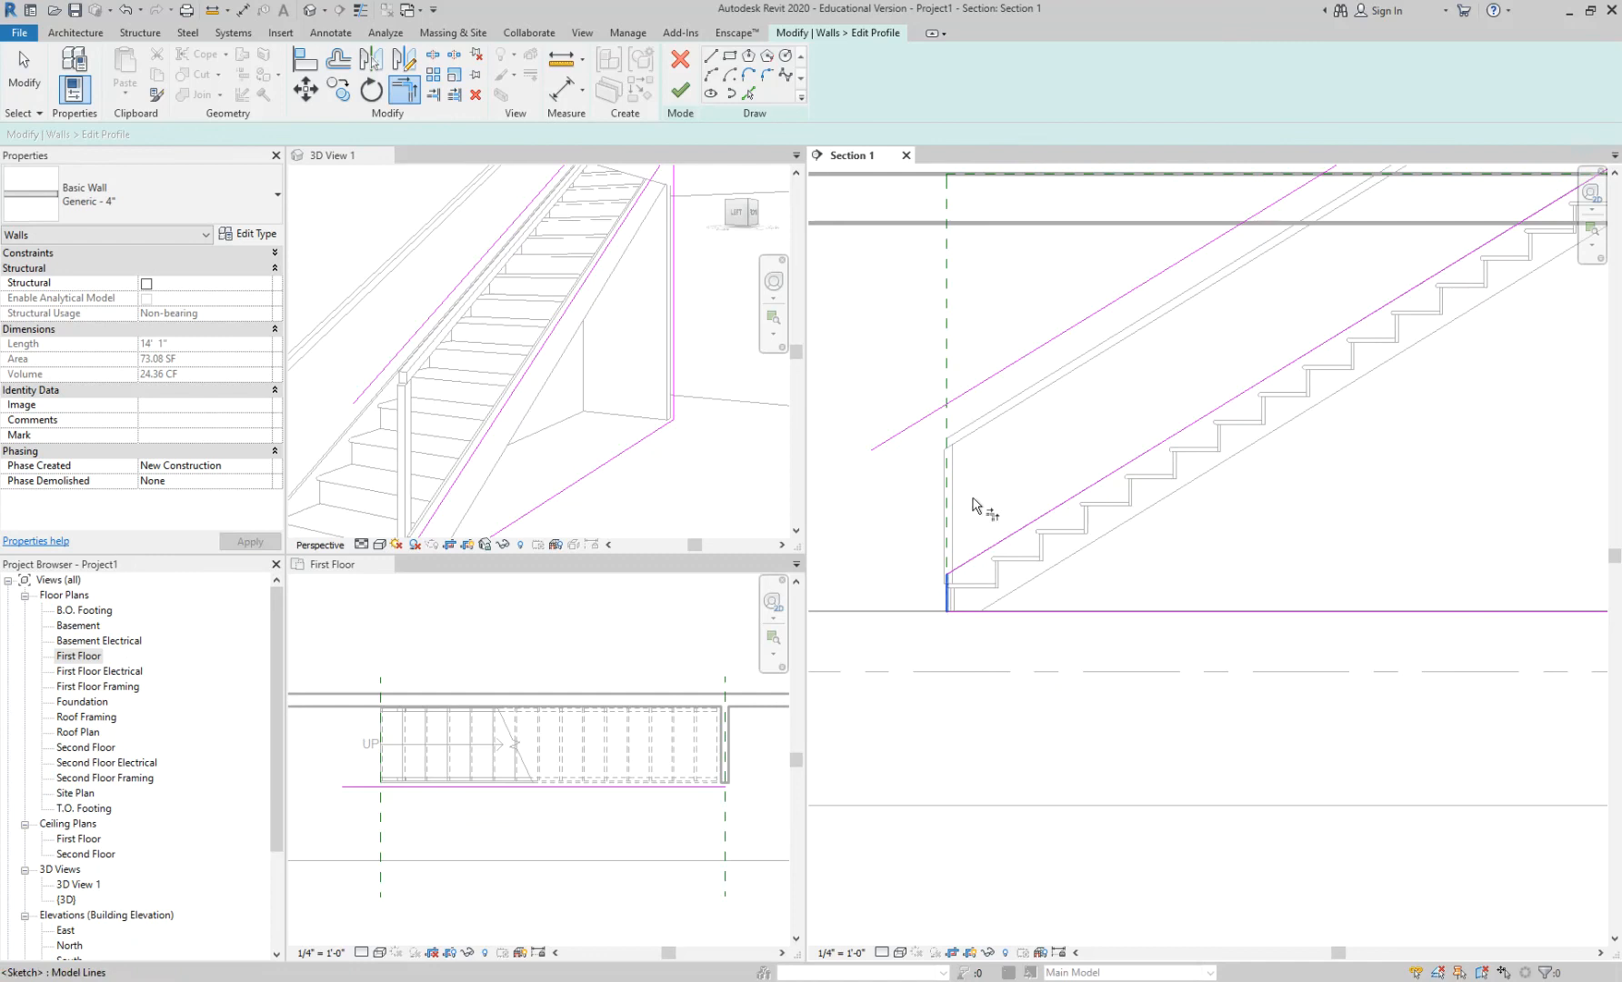
click(1013, 363)
scroll(1103, 391, down, 3)
scroll(1228, 415, up, 4)
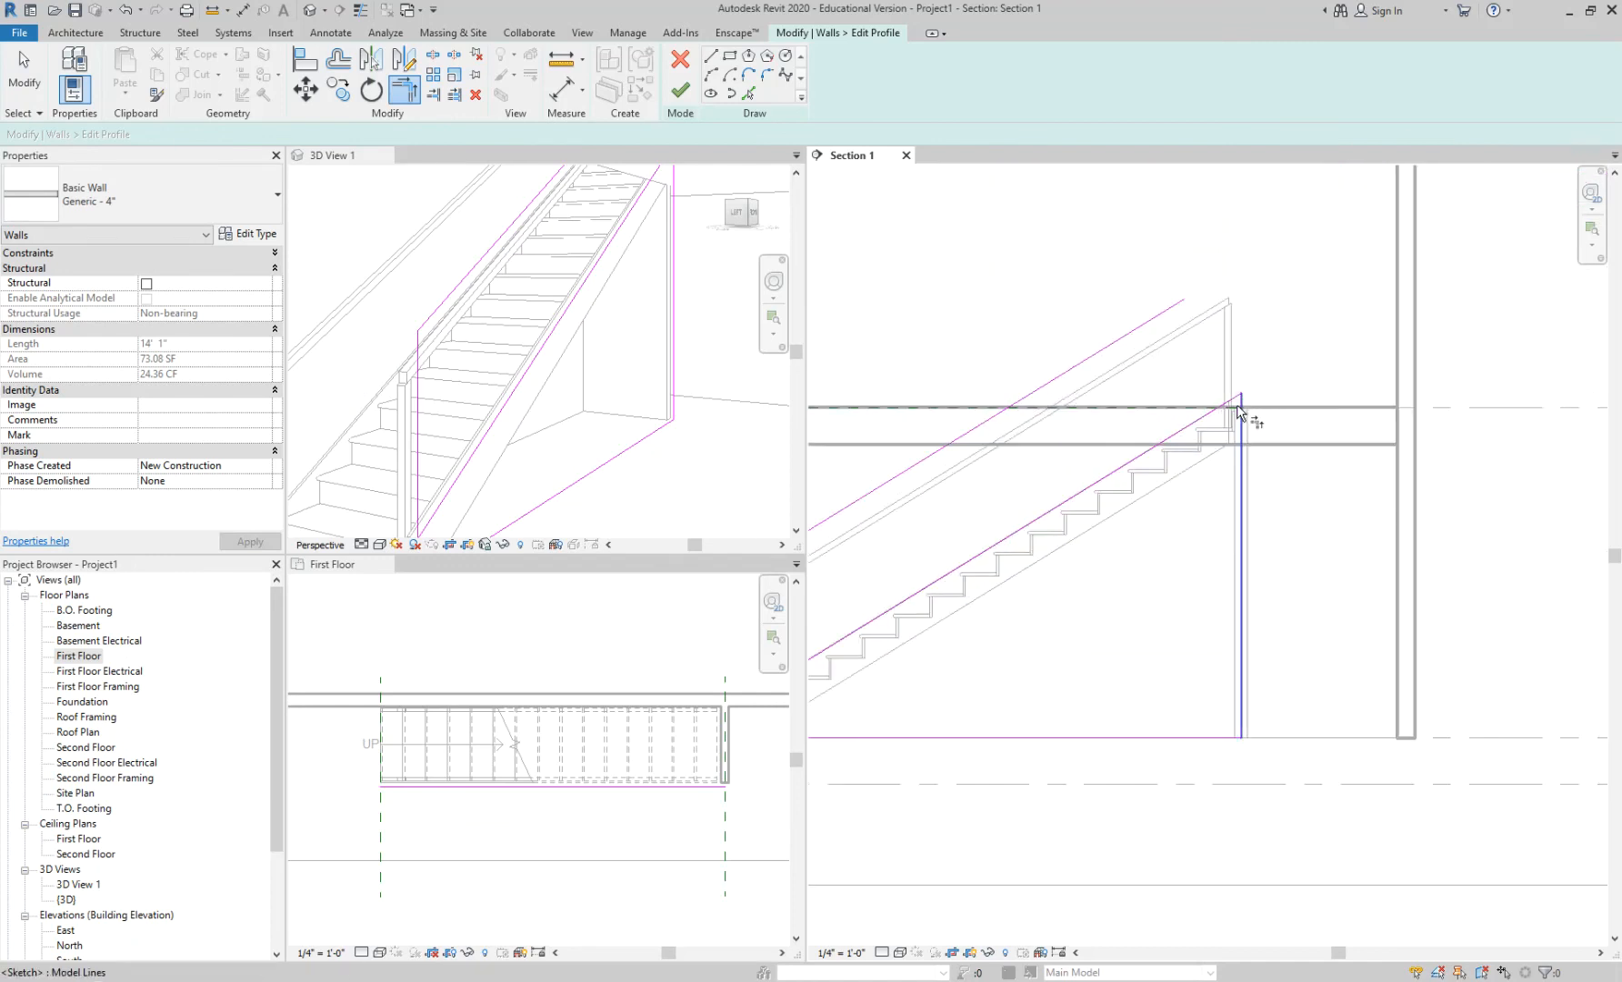
click(1242, 411)
click(1181, 314)
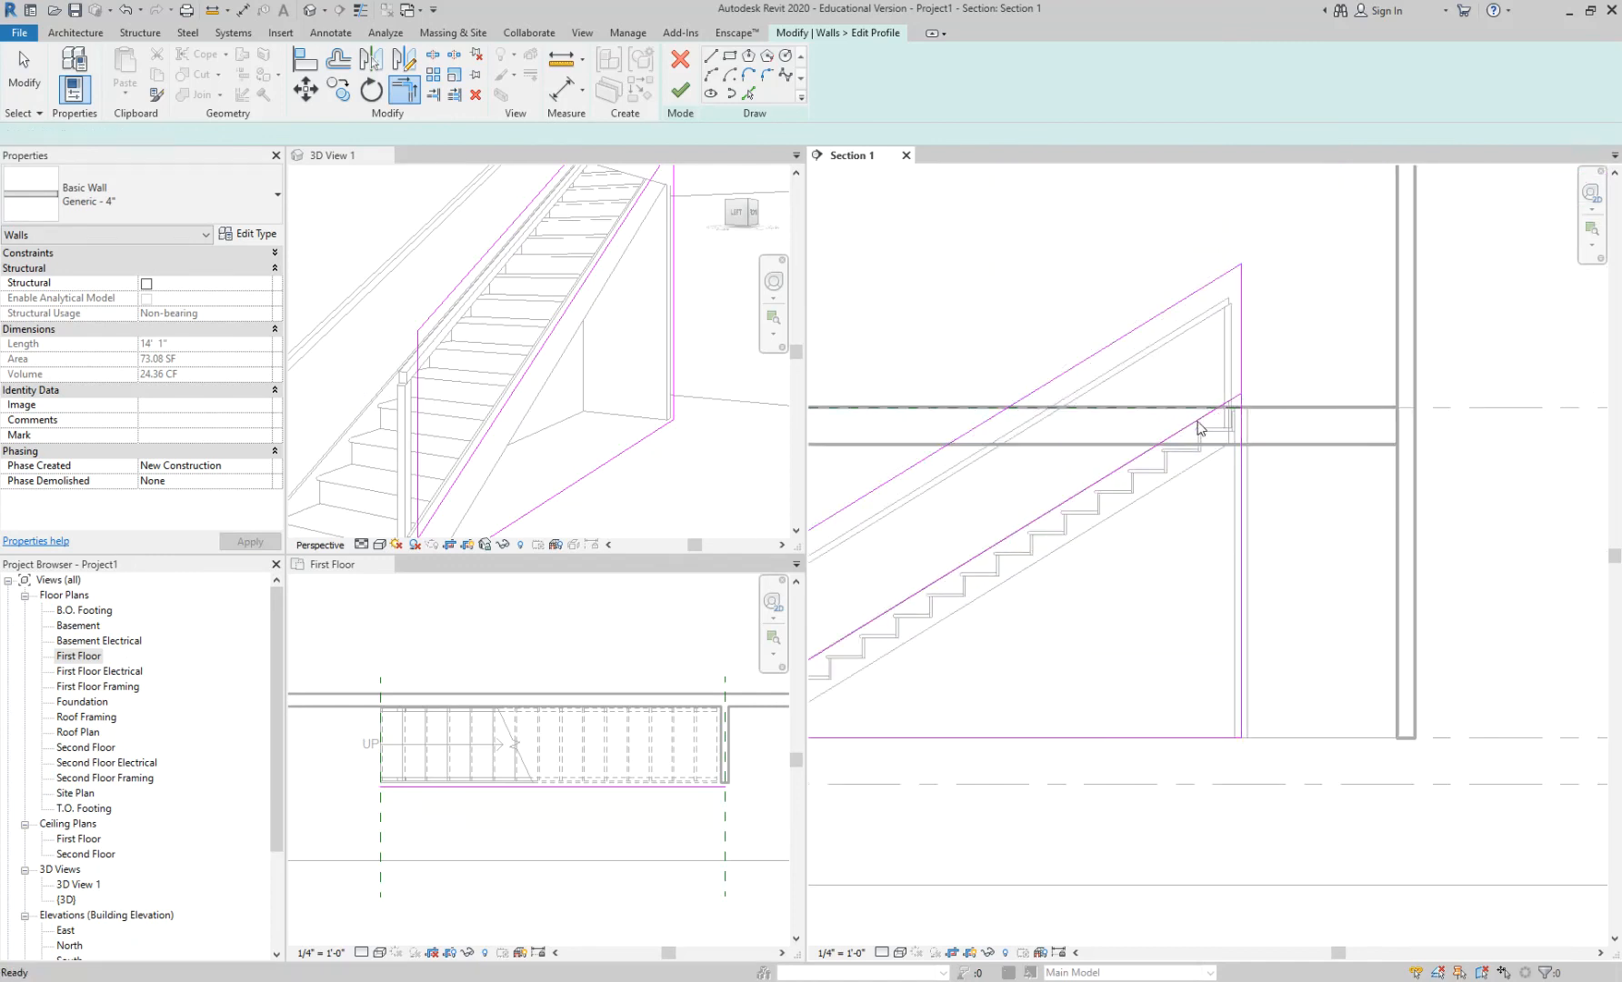
Step: Delete the original sloped line along the stringer and finish the long wall's profile
key(Escape)
click(1197, 422)
scroll(1361, 477, down, 5)
key(Delete)
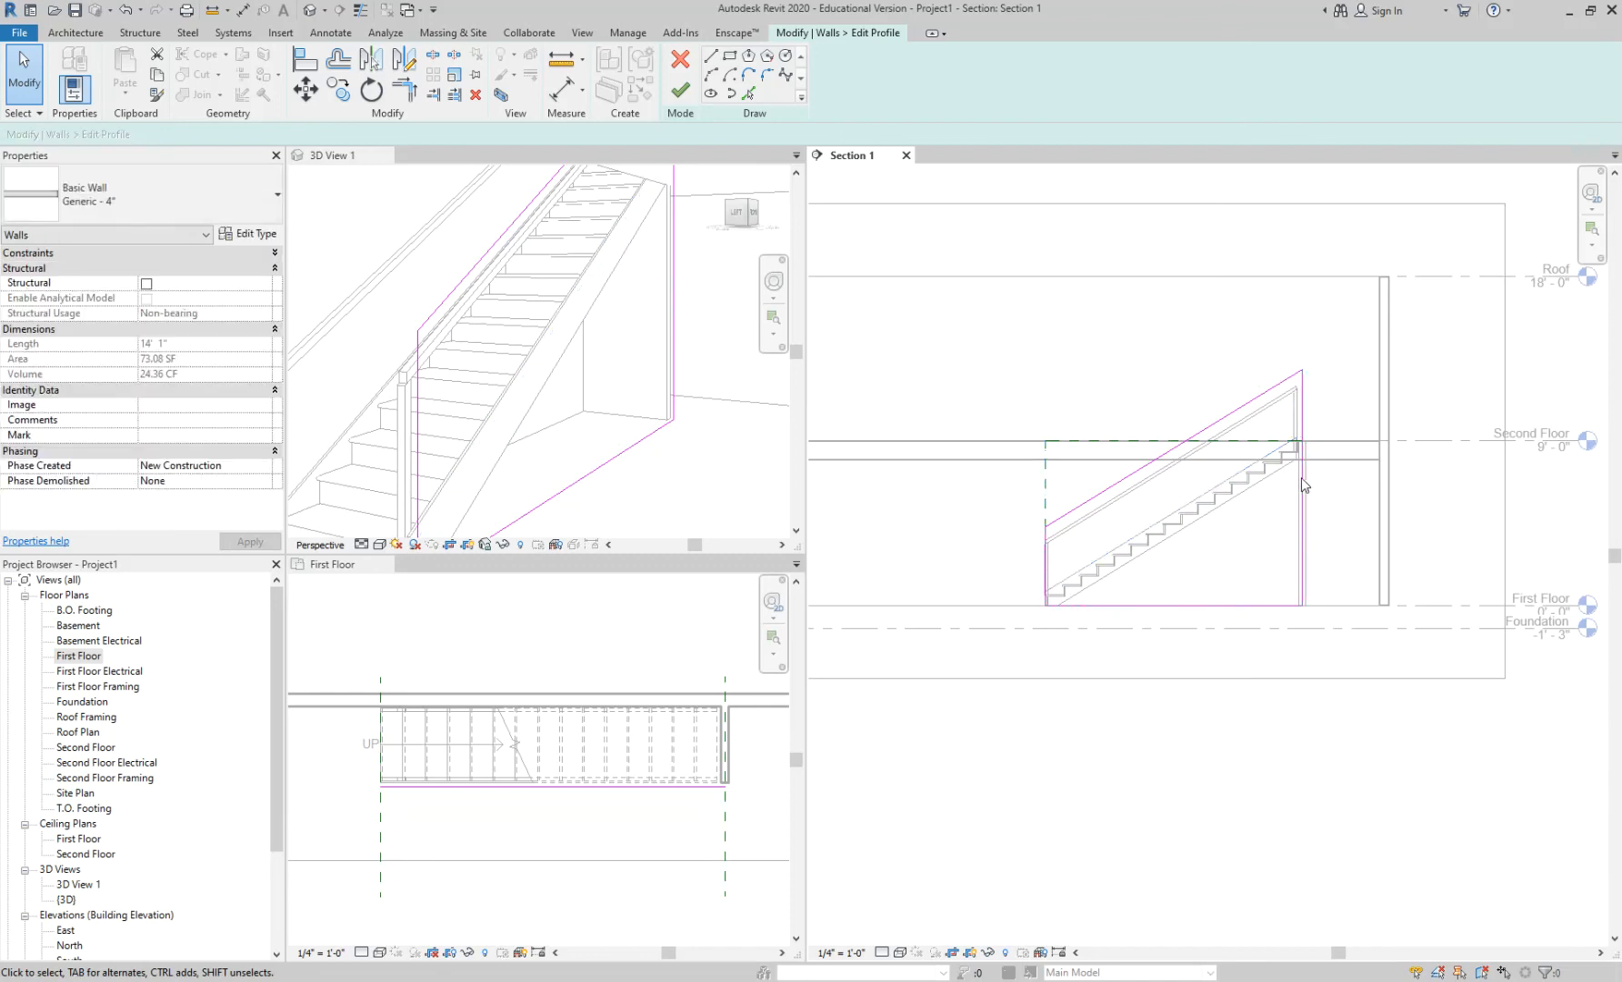
scroll(1181, 547, up, 3)
click(683, 91)
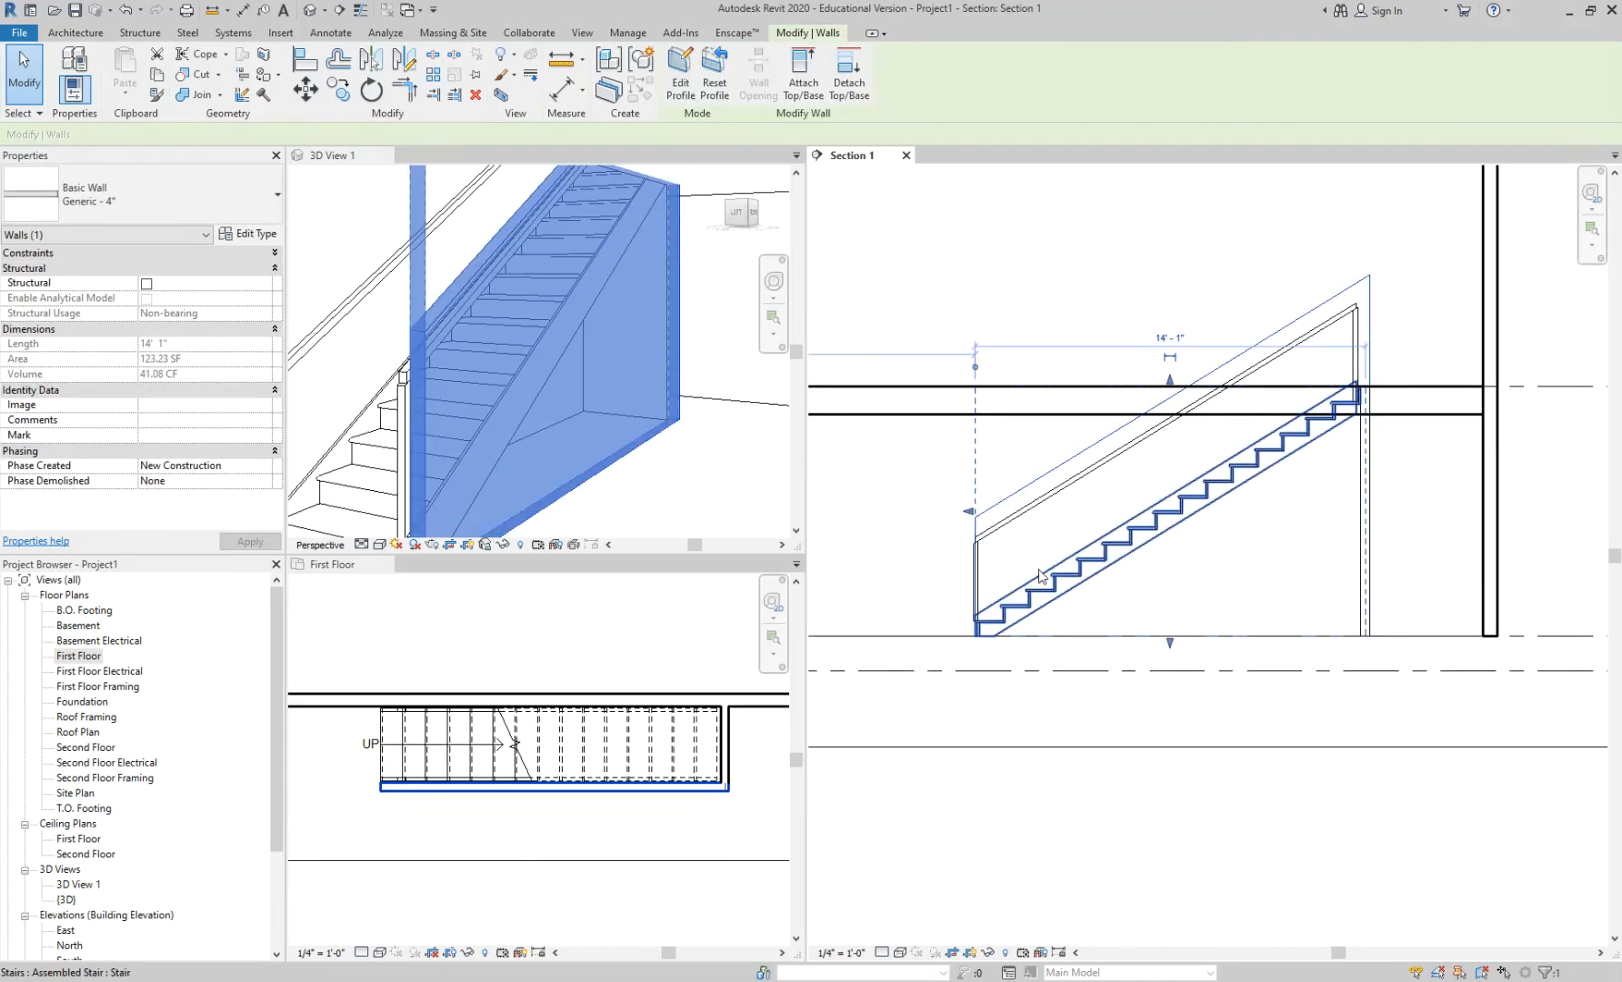
Step: Inspect the raised sloped wall in the 3D view, leaving its profile sketch as it is
scroll(668, 413, down, 4)
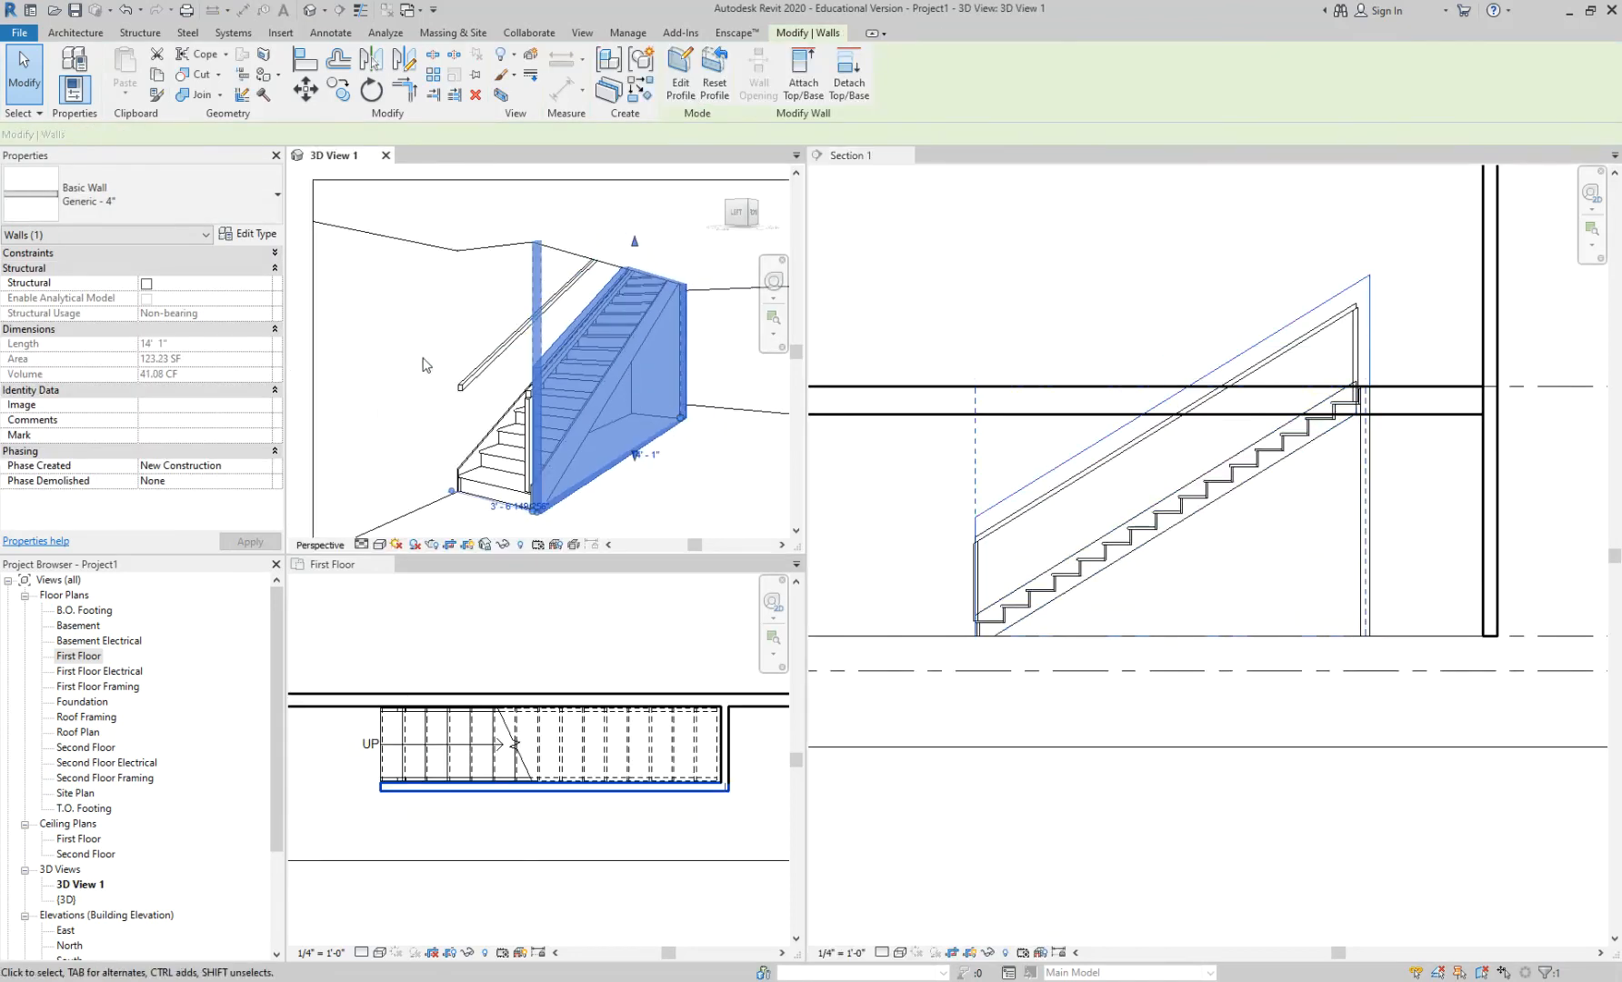
key(Escape)
scroll(598, 434, up, 5)
scroll(599, 435, down, 5)
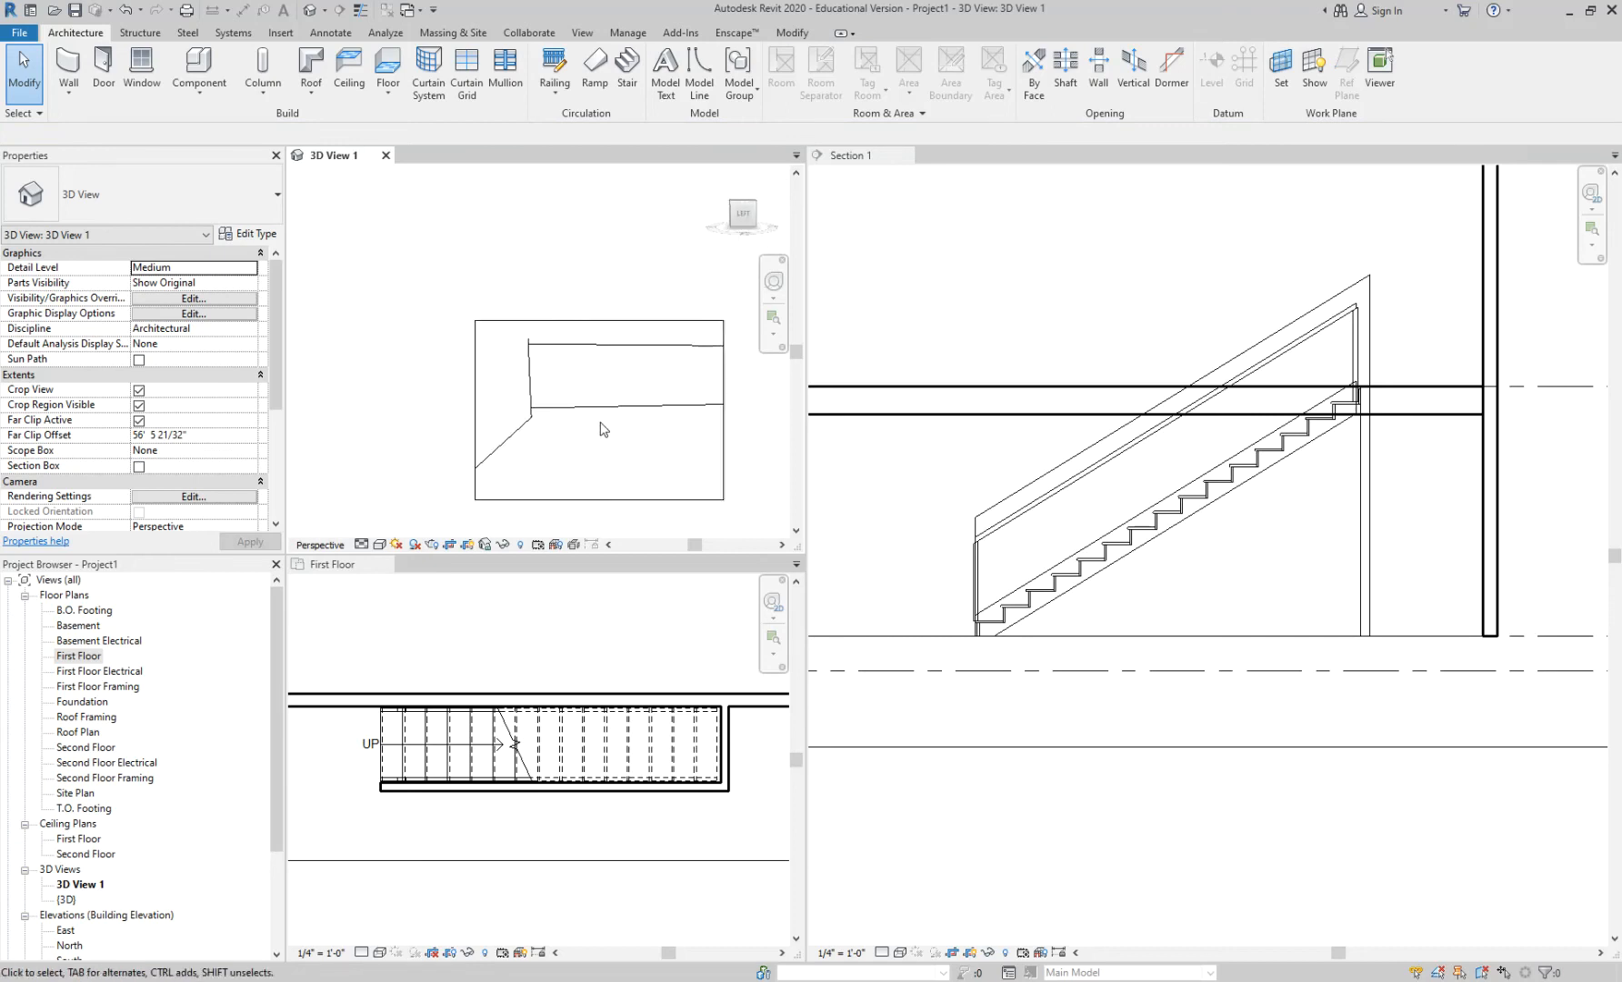
double_click(550, 427)
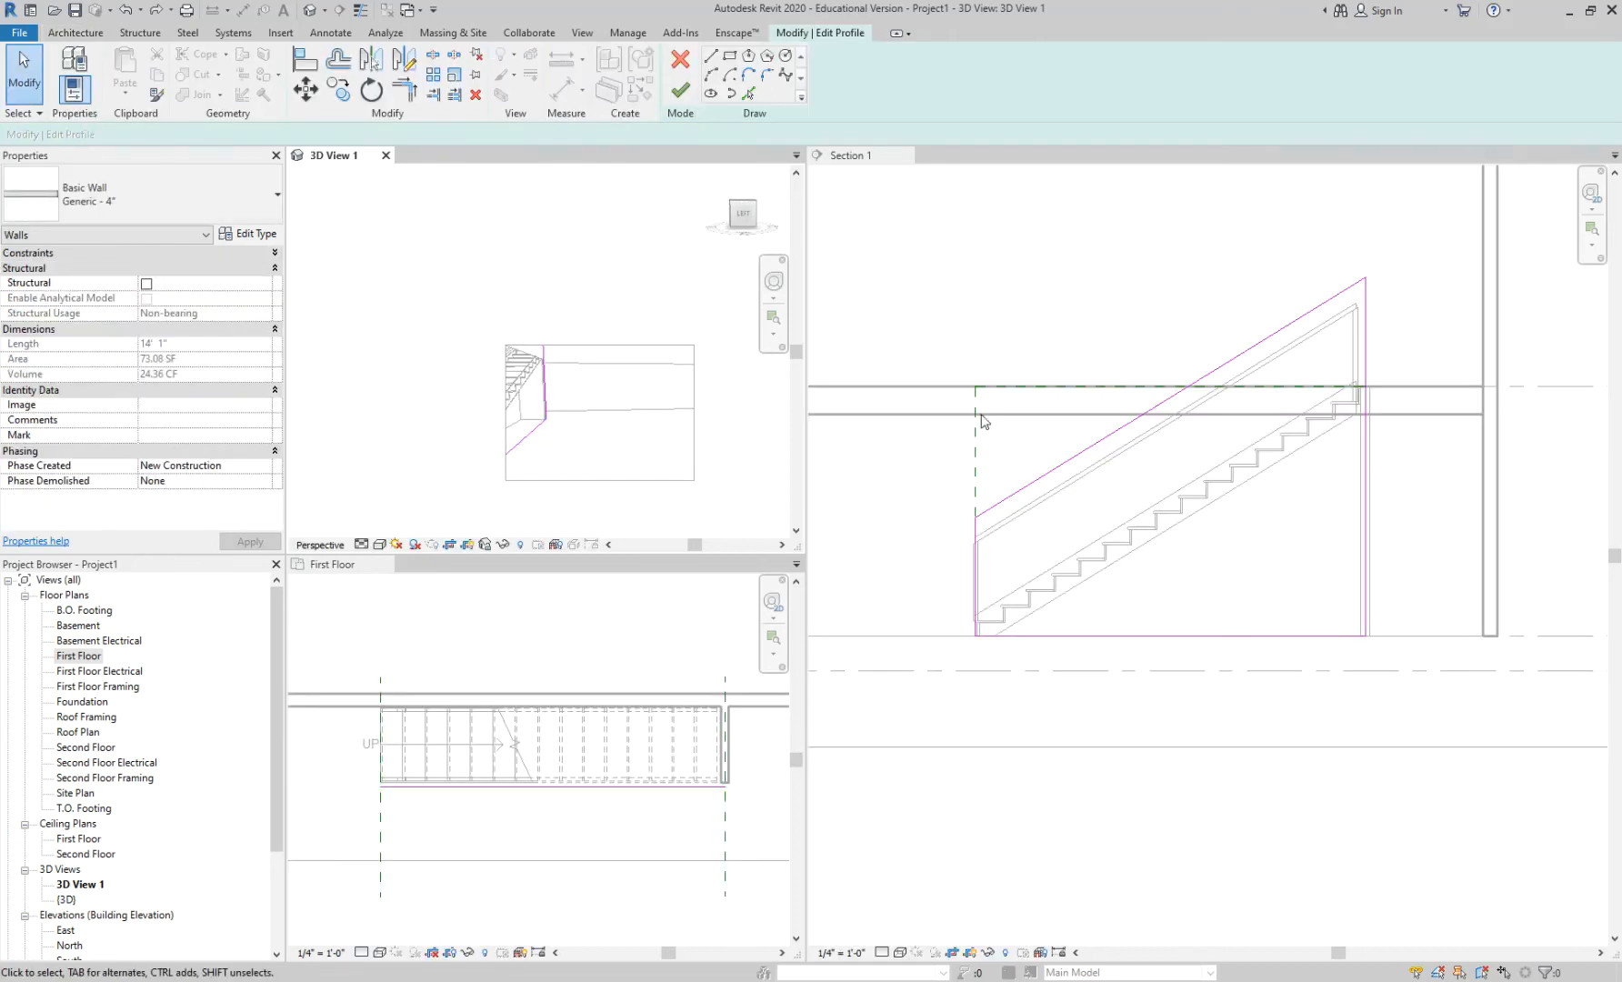
click(681, 91)
Step: Widen and heighten the crop region of 3D View 1 around the stair, and close the view
click(620, 344)
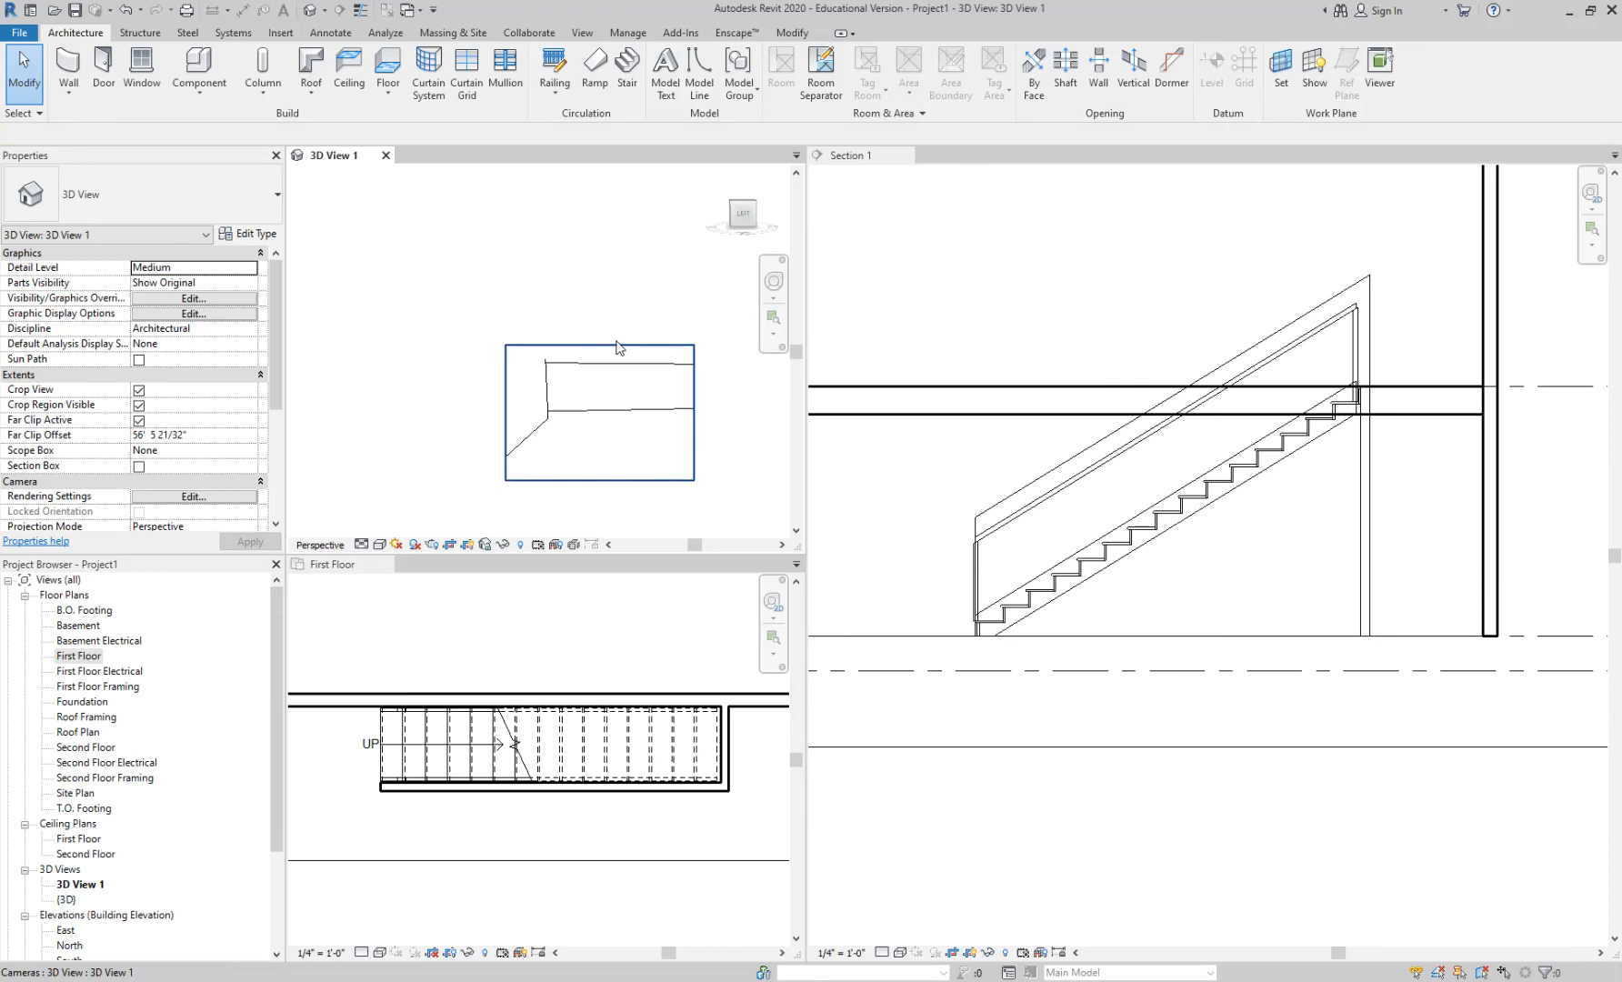
drag(534, 396, 300, 390)
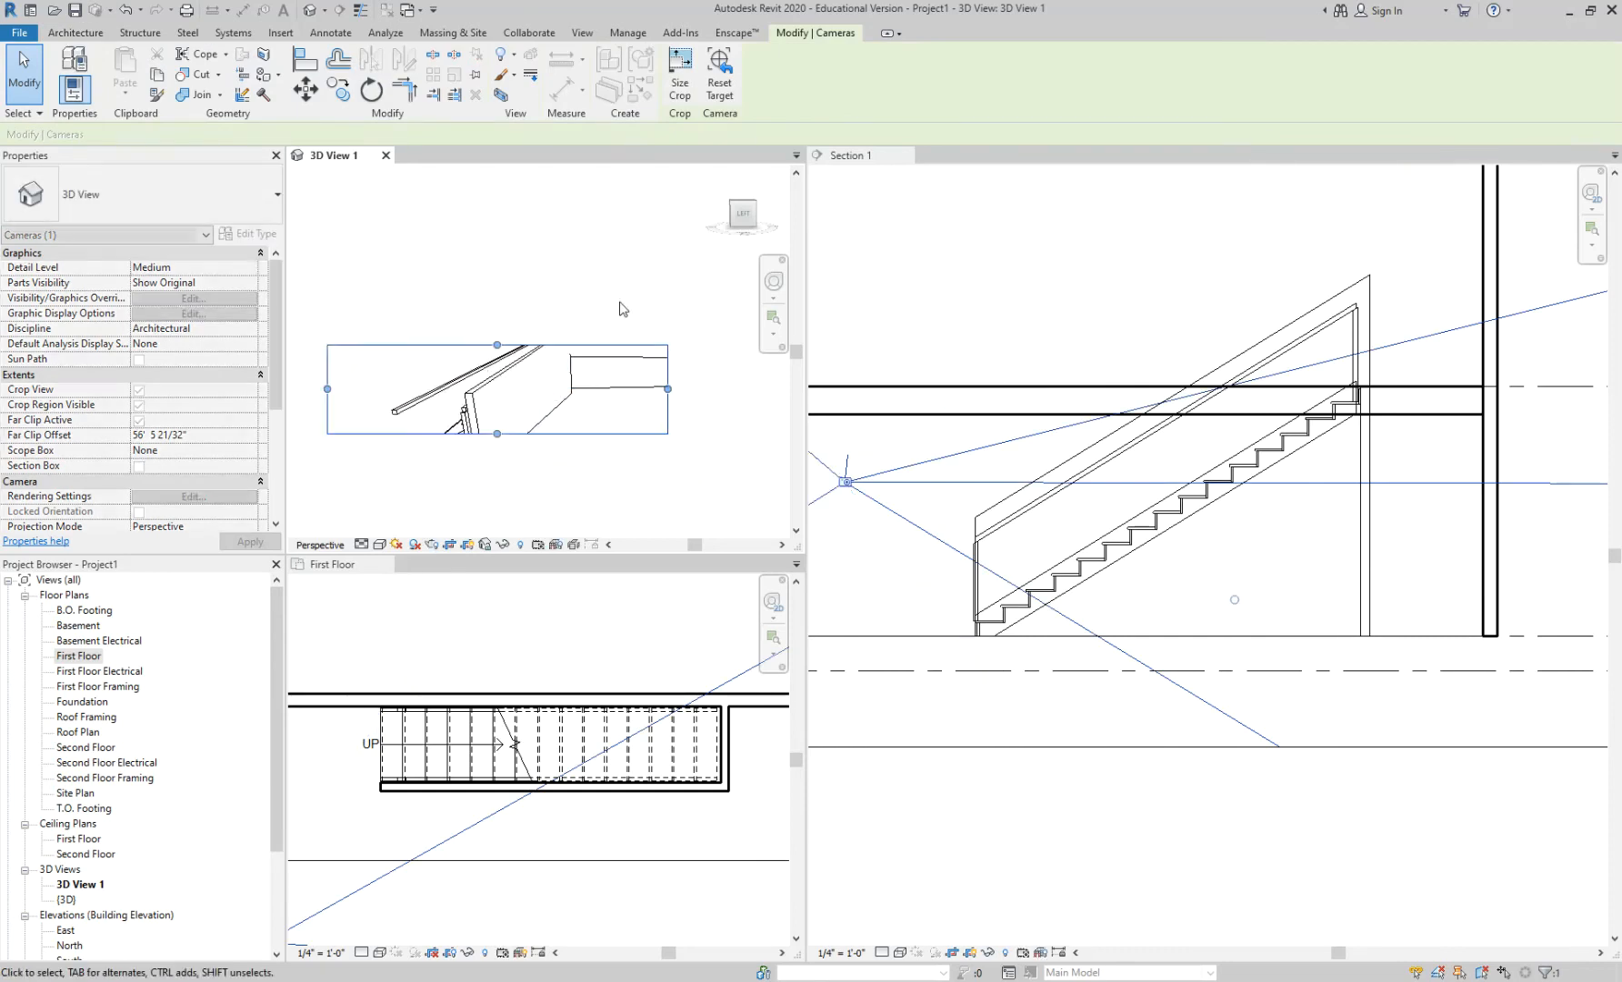
scroll(621, 307, down, 3)
middle_drag(622, 307, 669, 415)
drag(614, 431, 614, 284)
scroll(620, 450, up, 3)
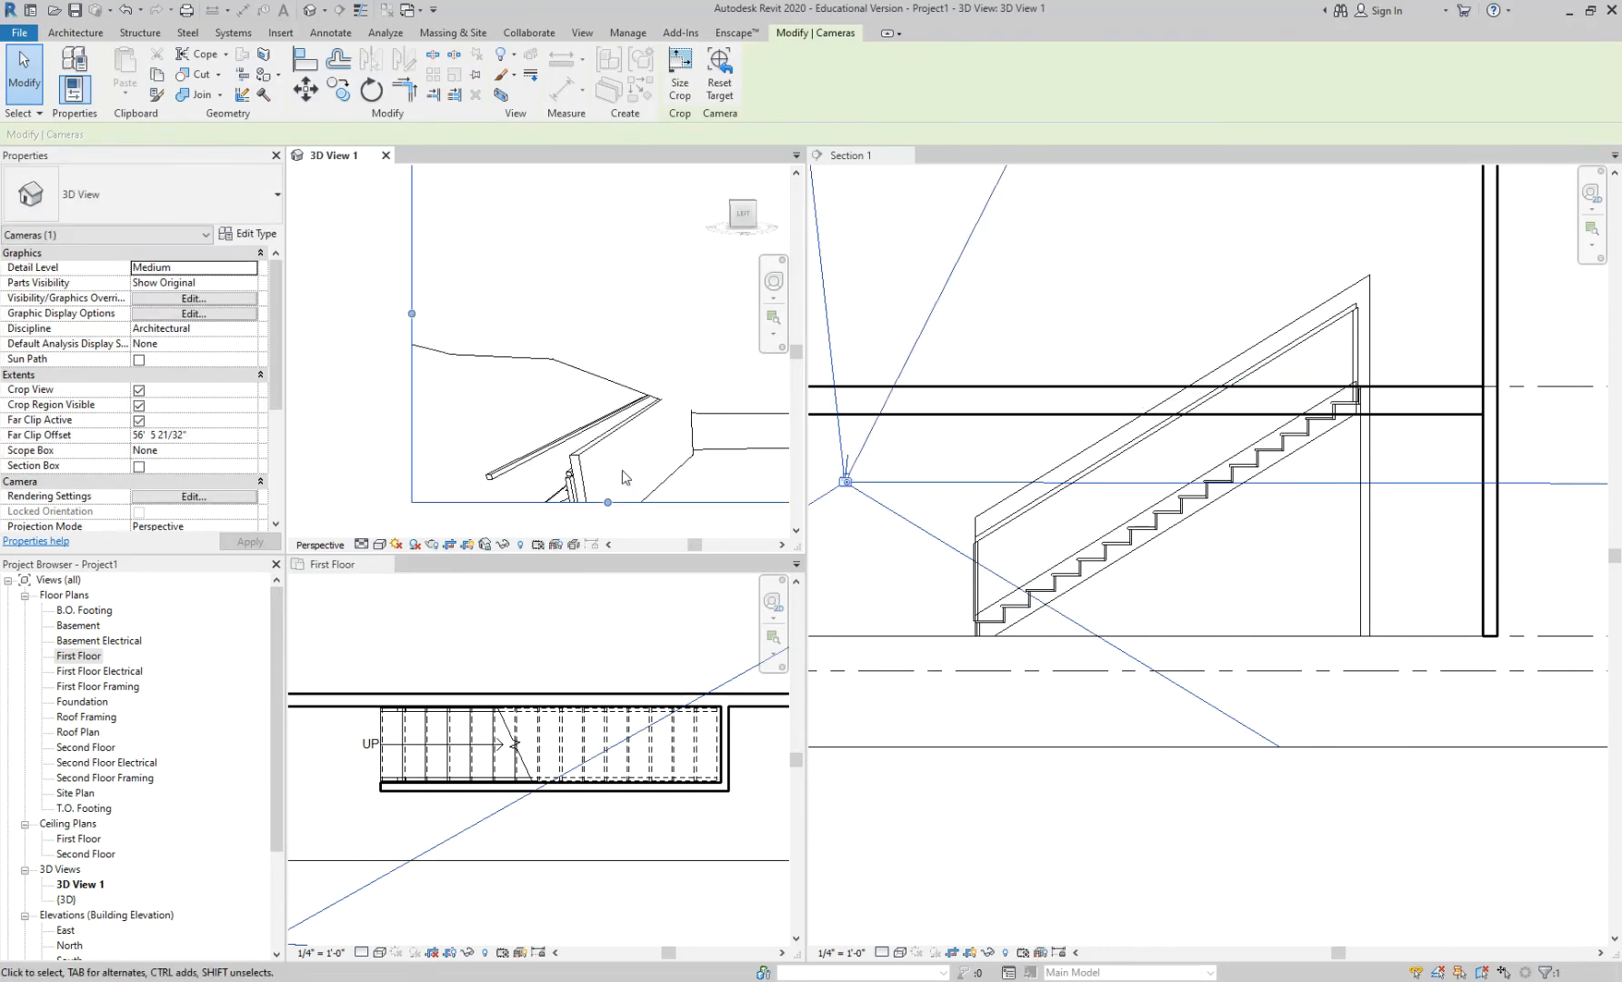
middle_drag(617, 436, 563, 262)
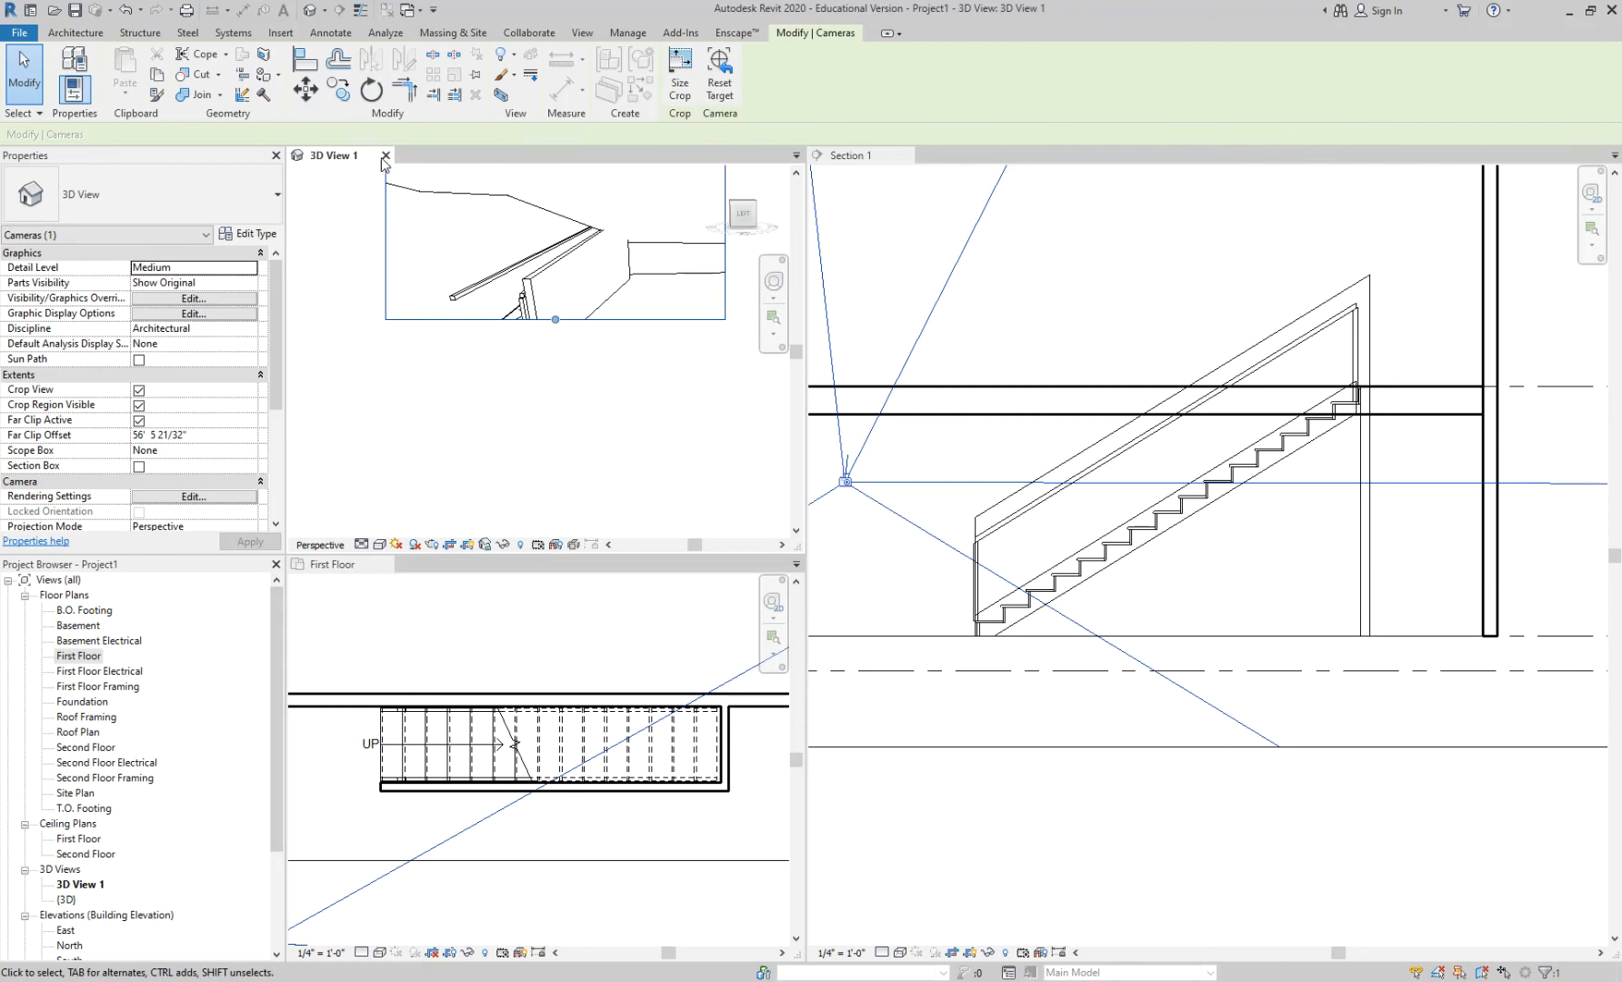
Step: Place a perspective camera in the First Floor plan, southwest of the stair, aimed northeast past the stair
scroll(564, 549, down, 3)
click(413, 616)
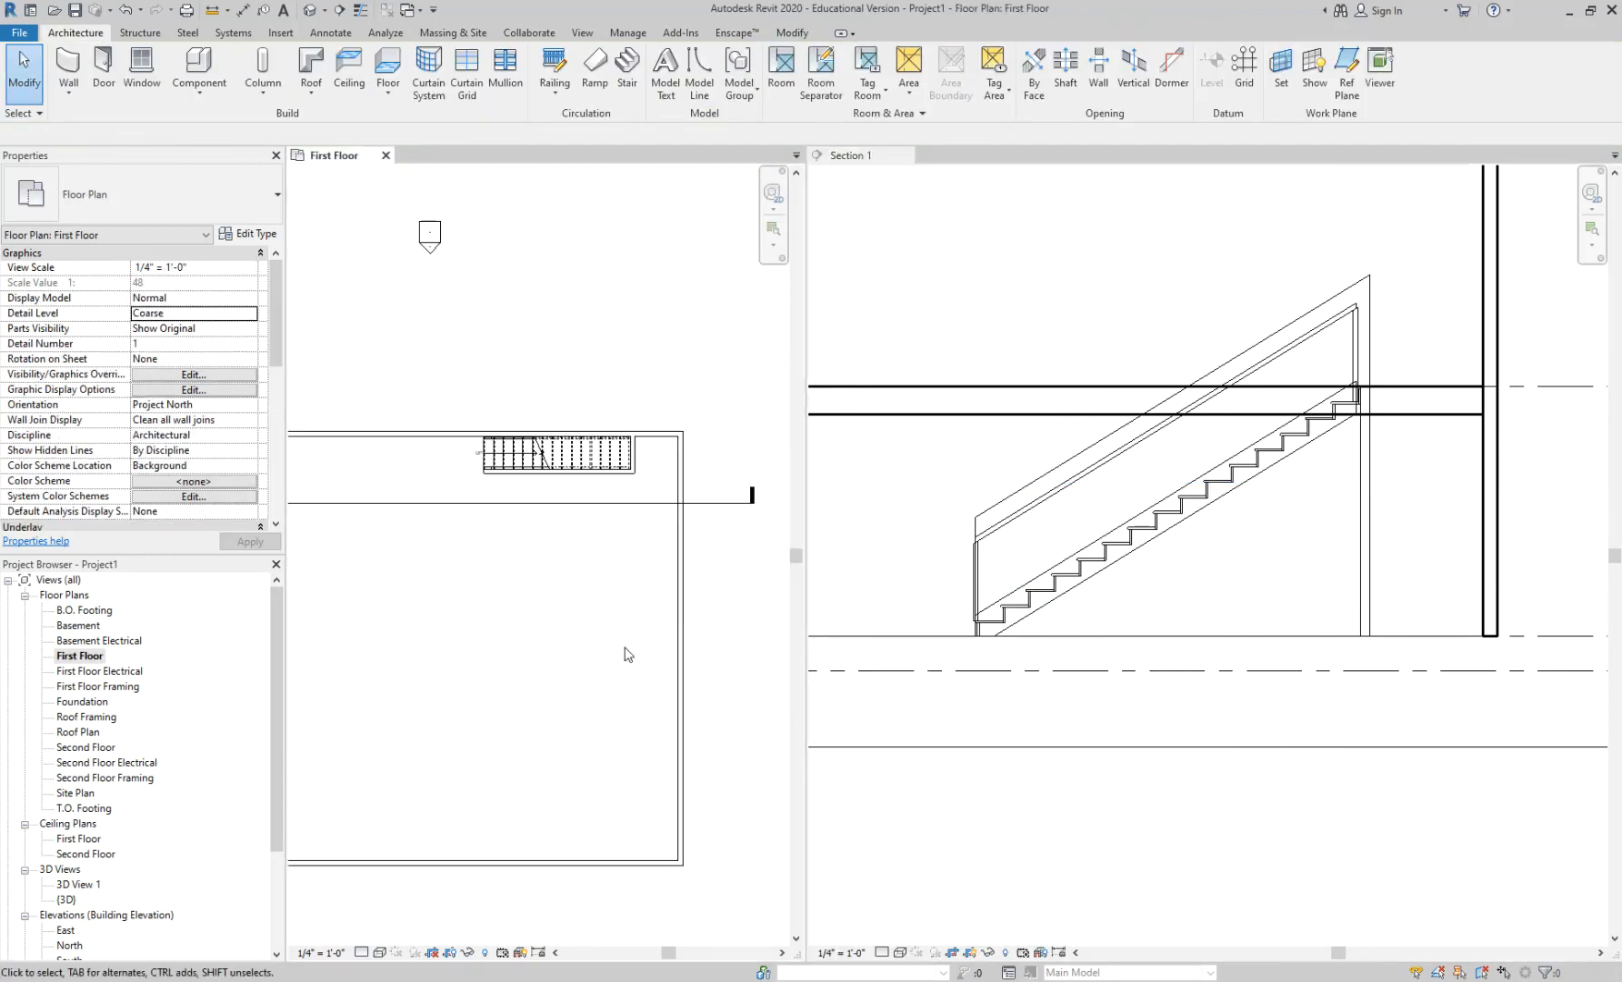
click(324, 11)
click(341, 55)
click(302, 642)
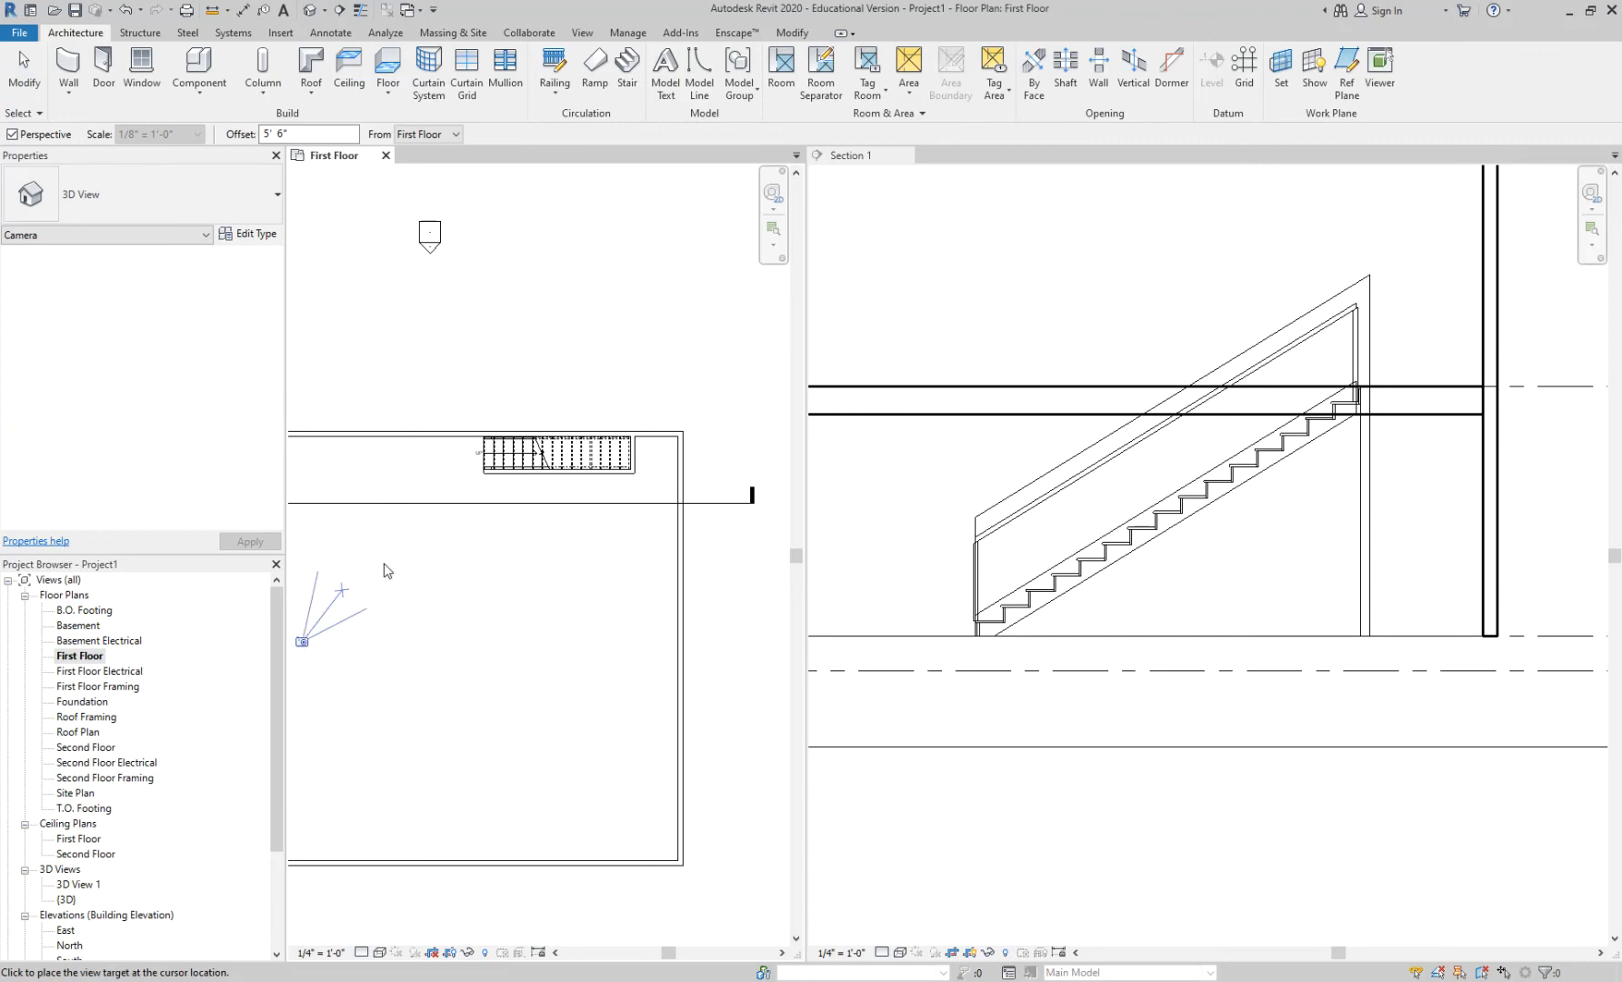
click(746, 335)
Step: Enlarge the new camera view's crop region at its lower and left edges and orbit the camera around the stair
scroll(643, 350, down, 1)
drag(563, 636, 560, 748)
scroll(383, 503, up, 2)
drag(399, 604, 318, 605)
shift+middle_drag(525, 698, 605, 767)
drag(464, 632, 310, 635)
scroll(571, 645, down, 4)
scroll(411, 664, up, 5)
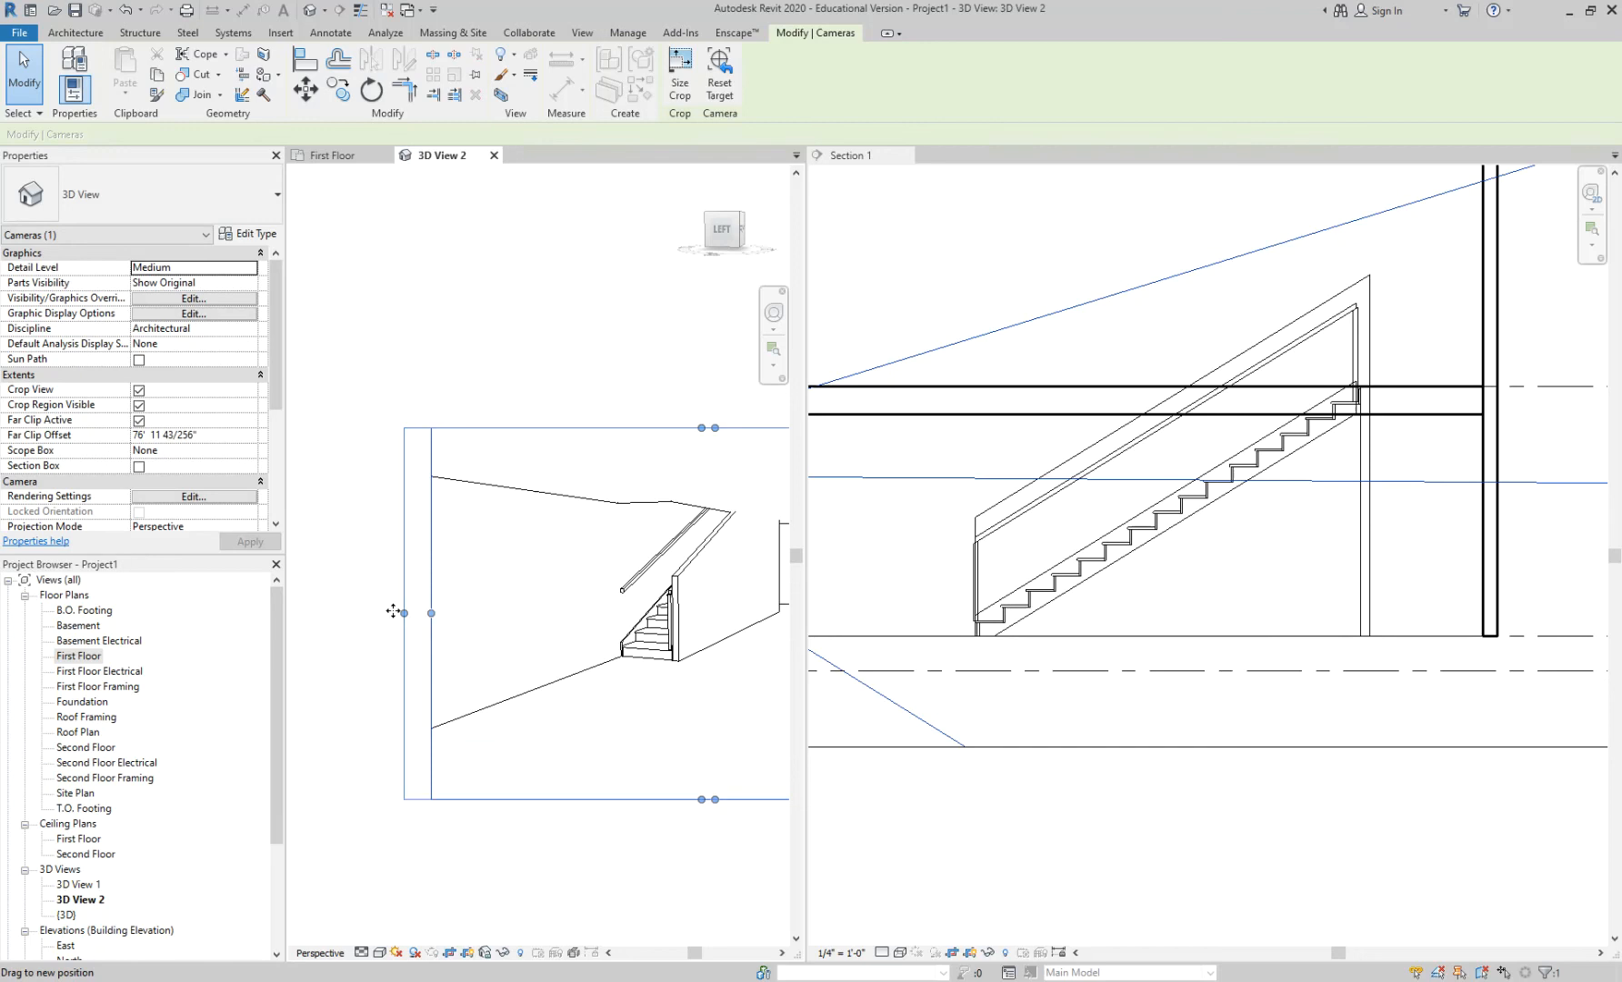
Step: Widen the crop region further at its left edge and orbit the camera to look up the stair from its foot
drag(435, 624, 346, 624)
shift+middle_drag(536, 685, 625, 668)
scroll(616, 665, down, 2)
scroll(485, 669, up, 3)
scroll(616, 717, up, 2)
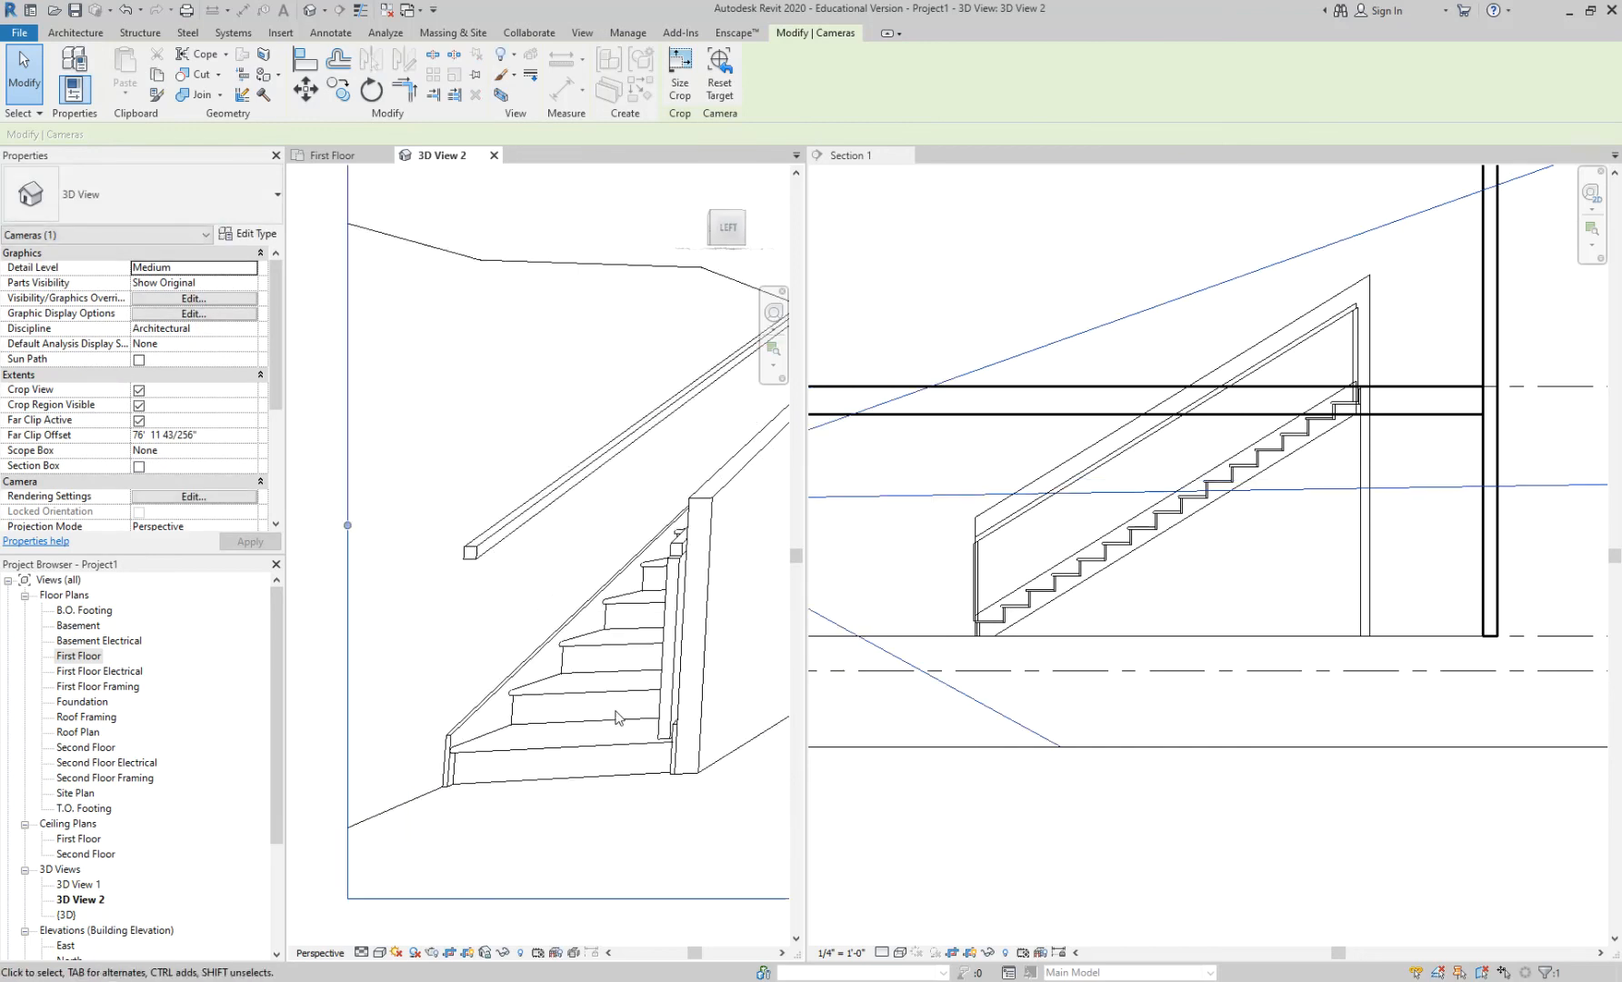
scroll(579, 707, down, 3)
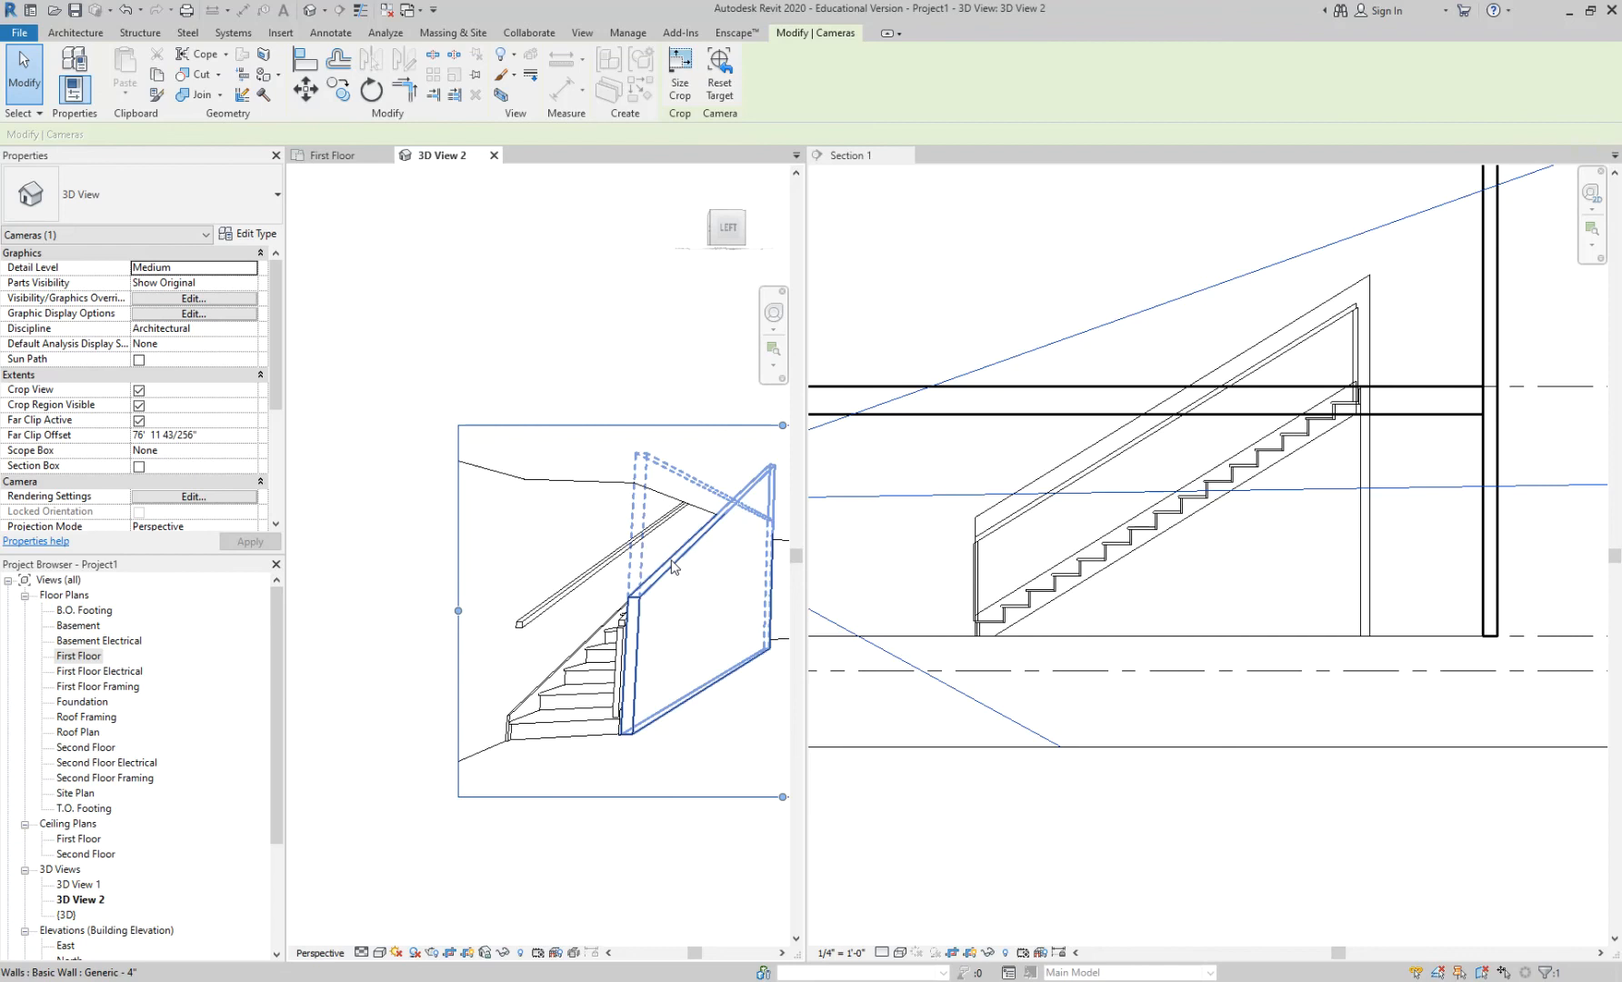
Step: Edit the 4" wall's profile in Section 1, moving its sloped top line down onto the stair stringer, and finish the profile
scroll(1103, 532, up, 2)
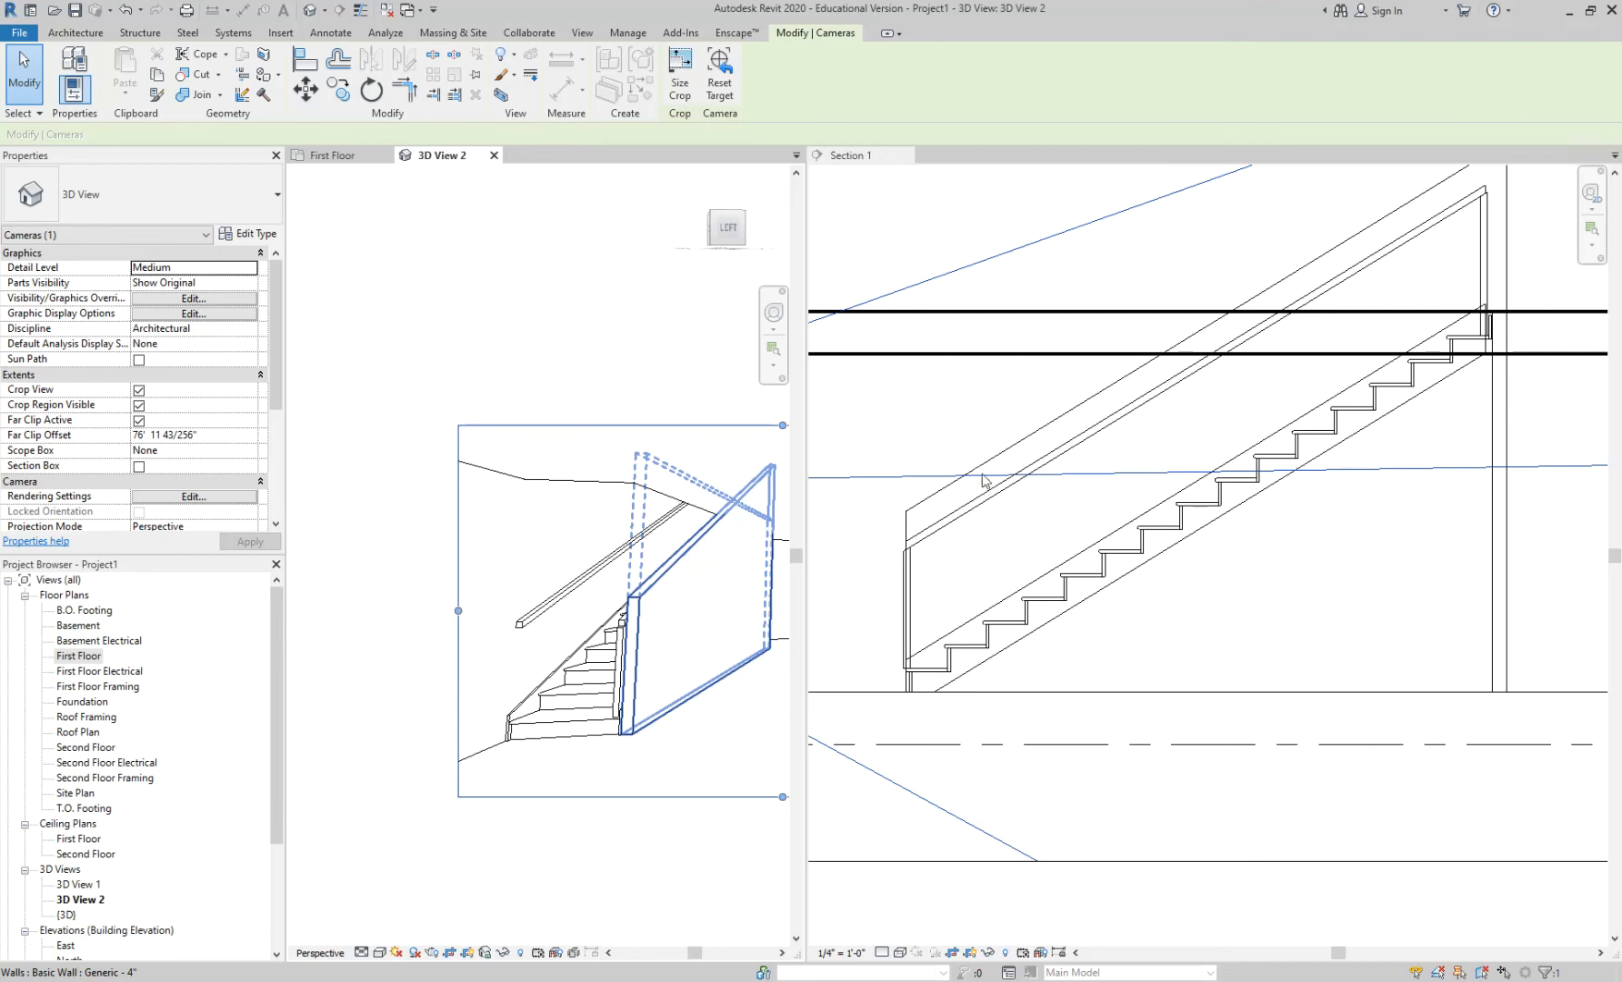
key(Escape)
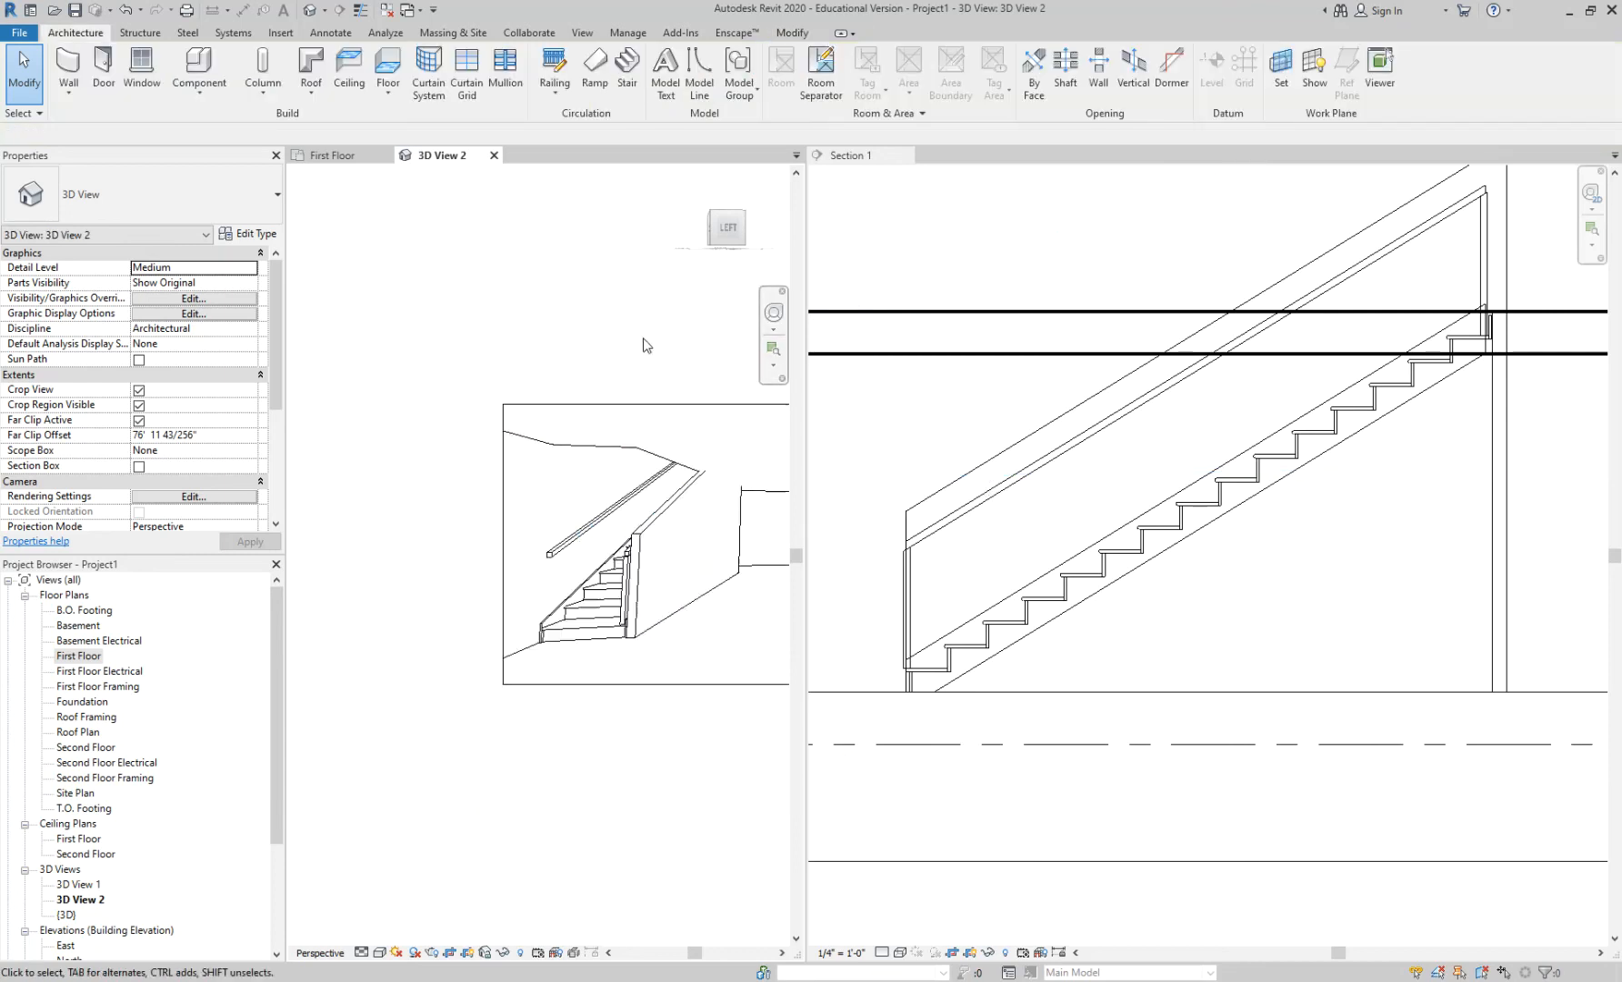
click(1029, 459)
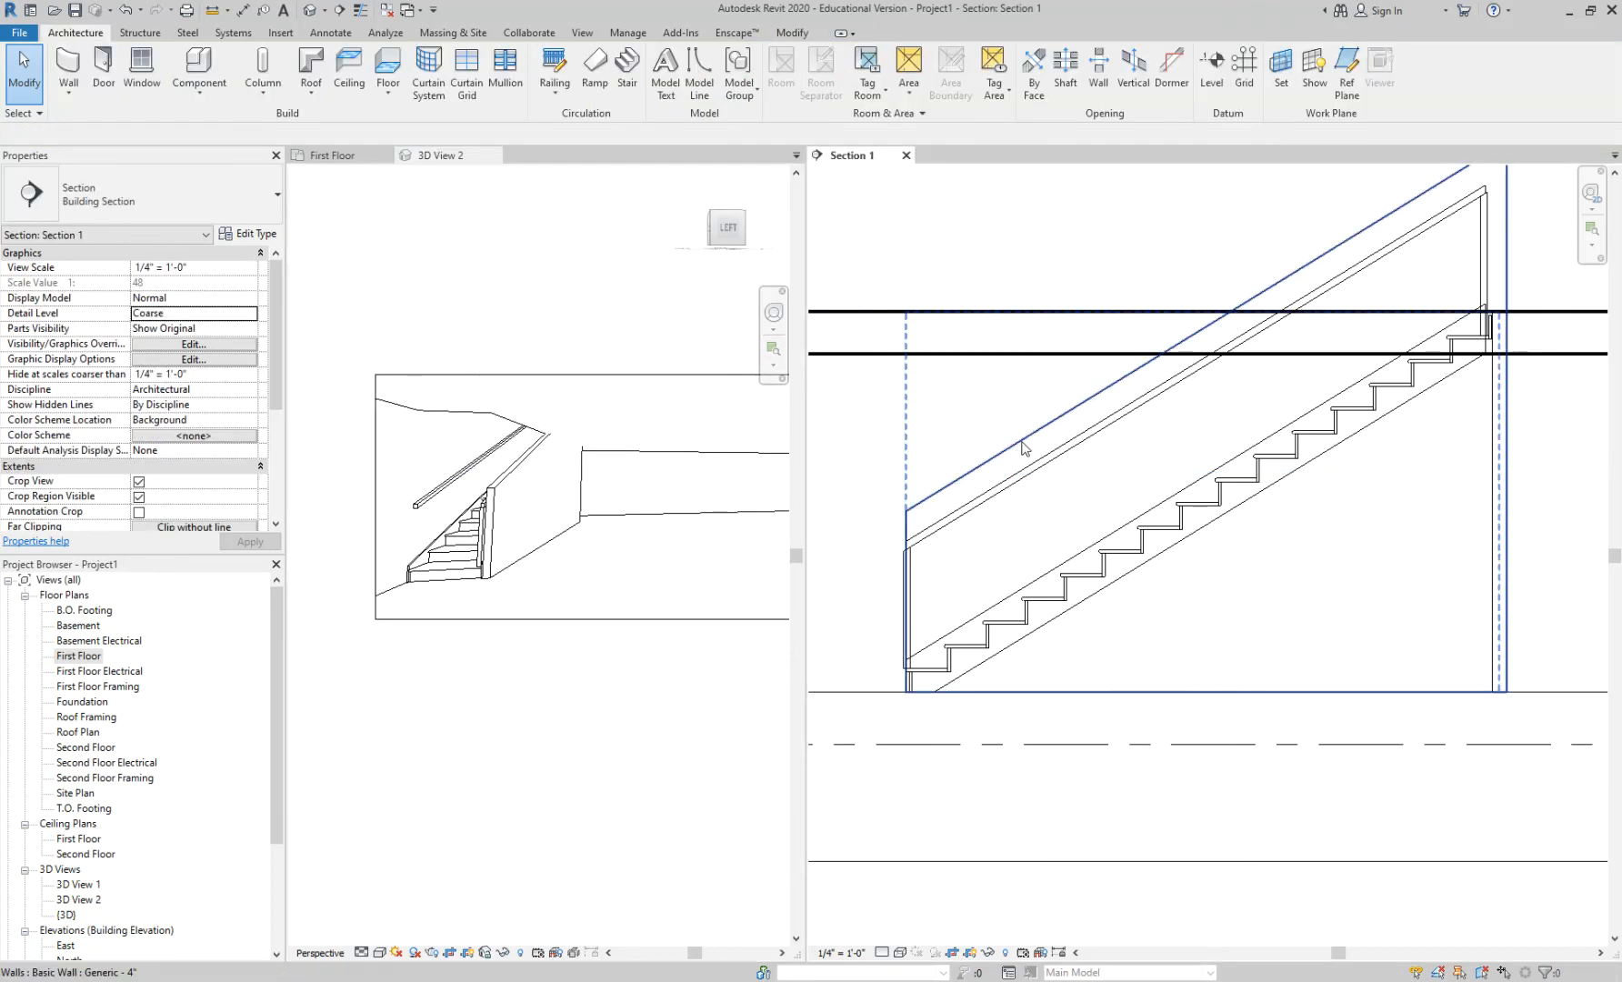
click(1022, 445)
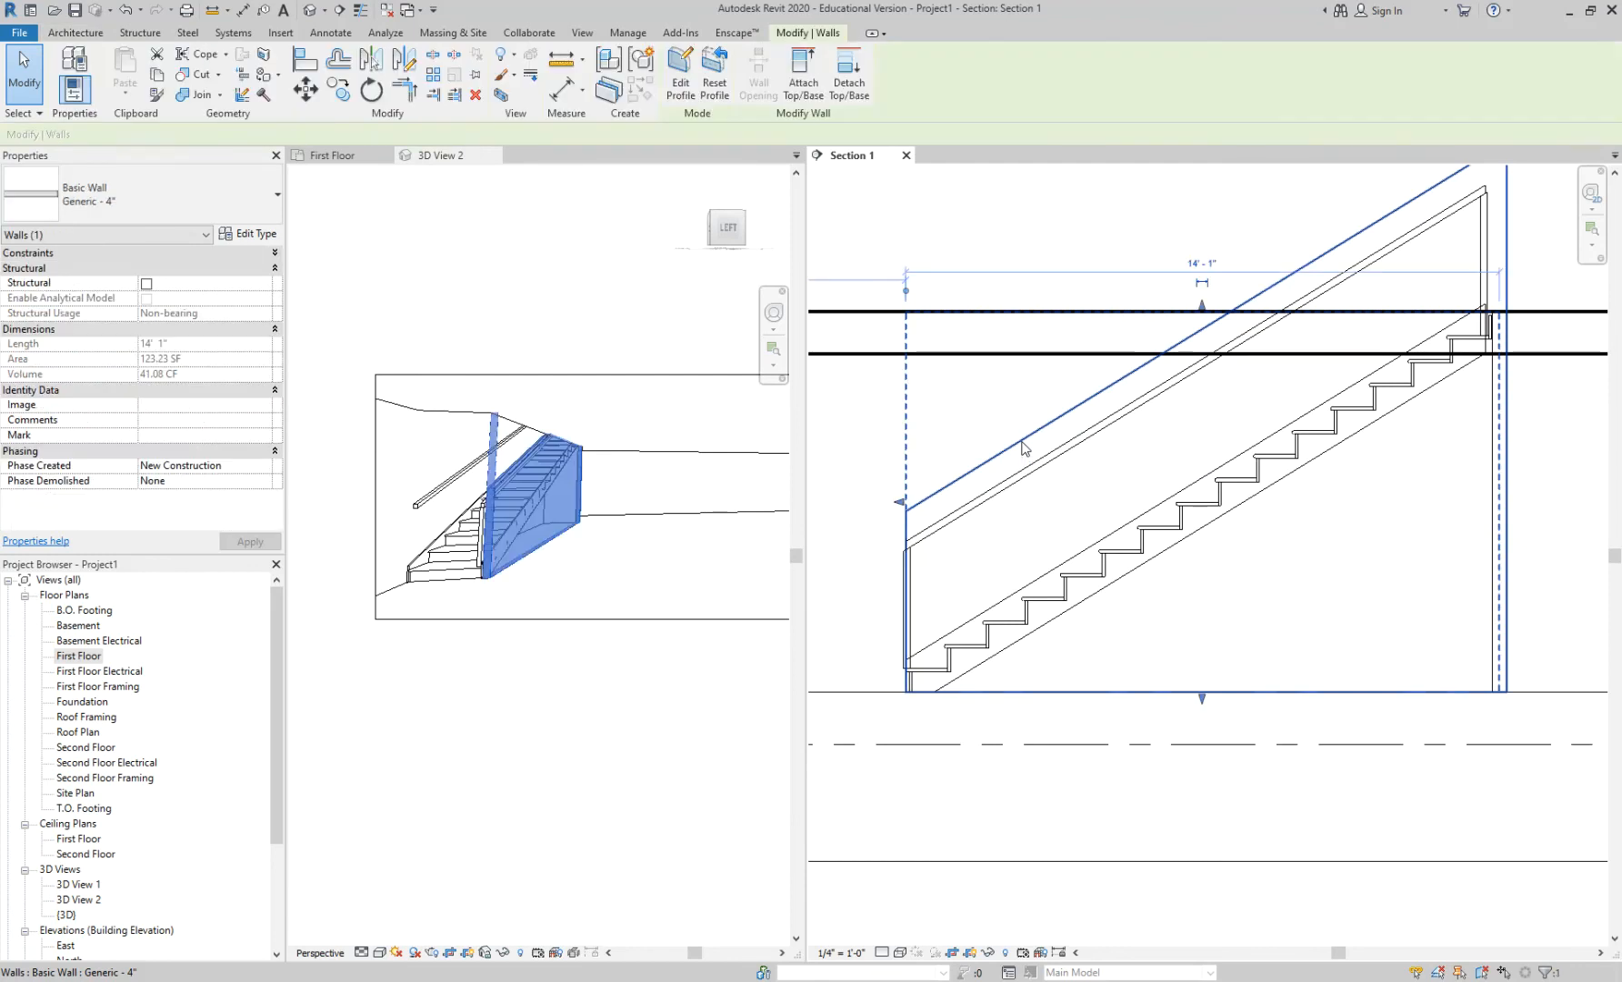
click(680, 72)
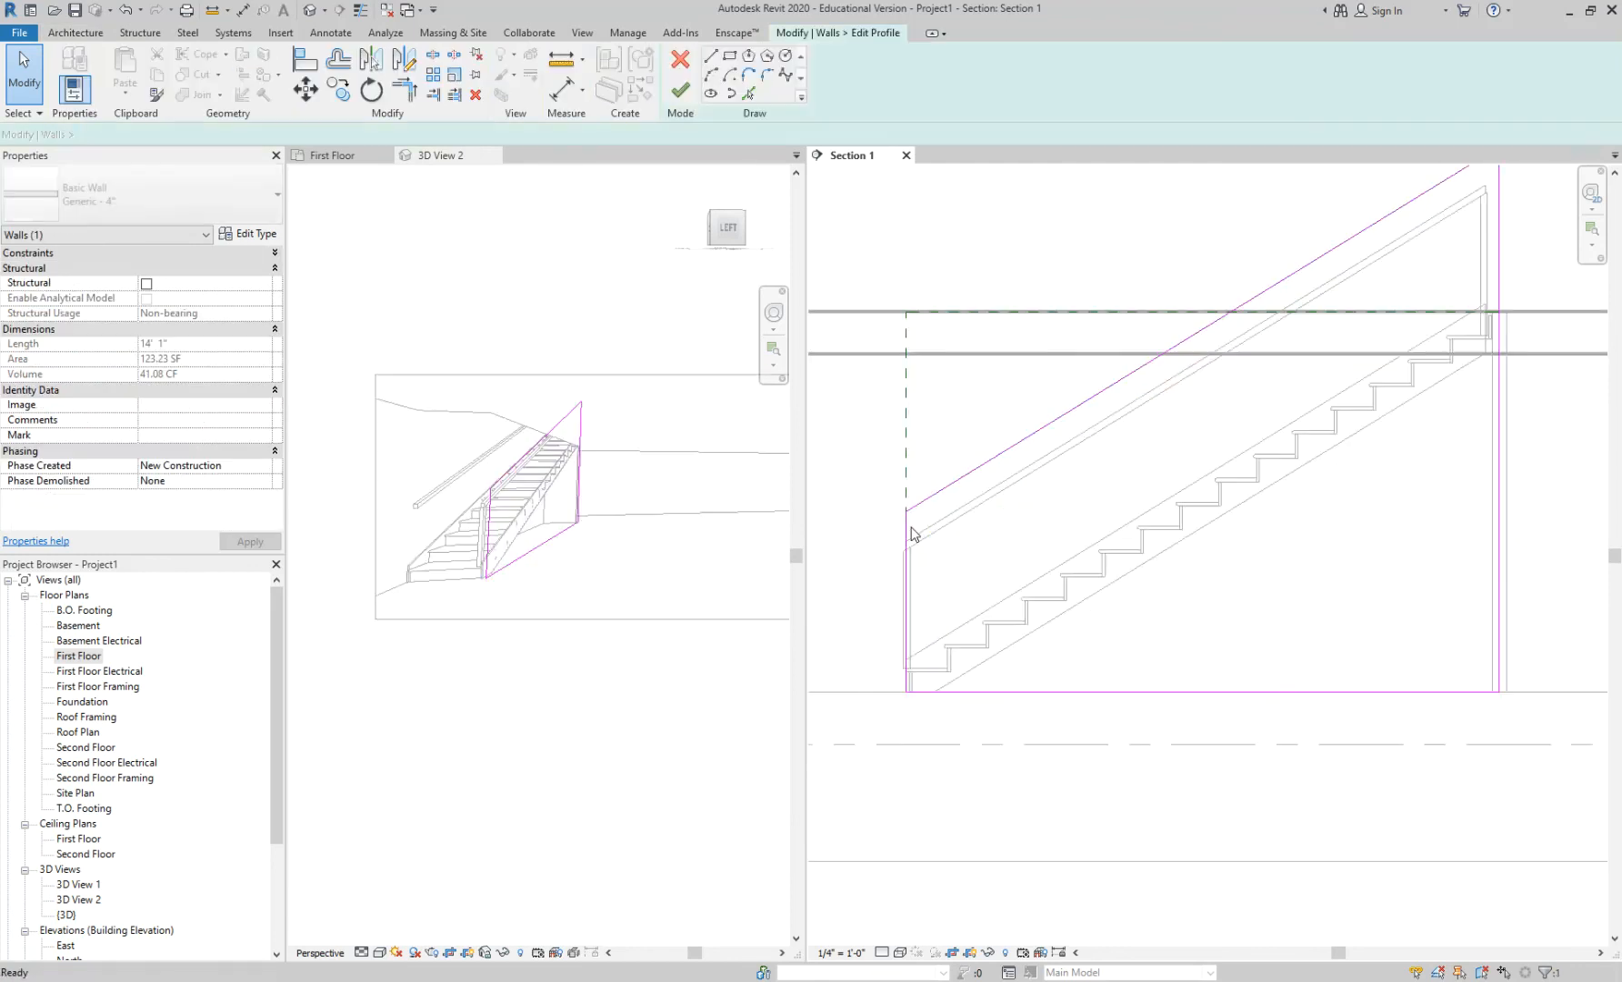
drag(988, 459, 1009, 590)
click(680, 89)
key(Escape)
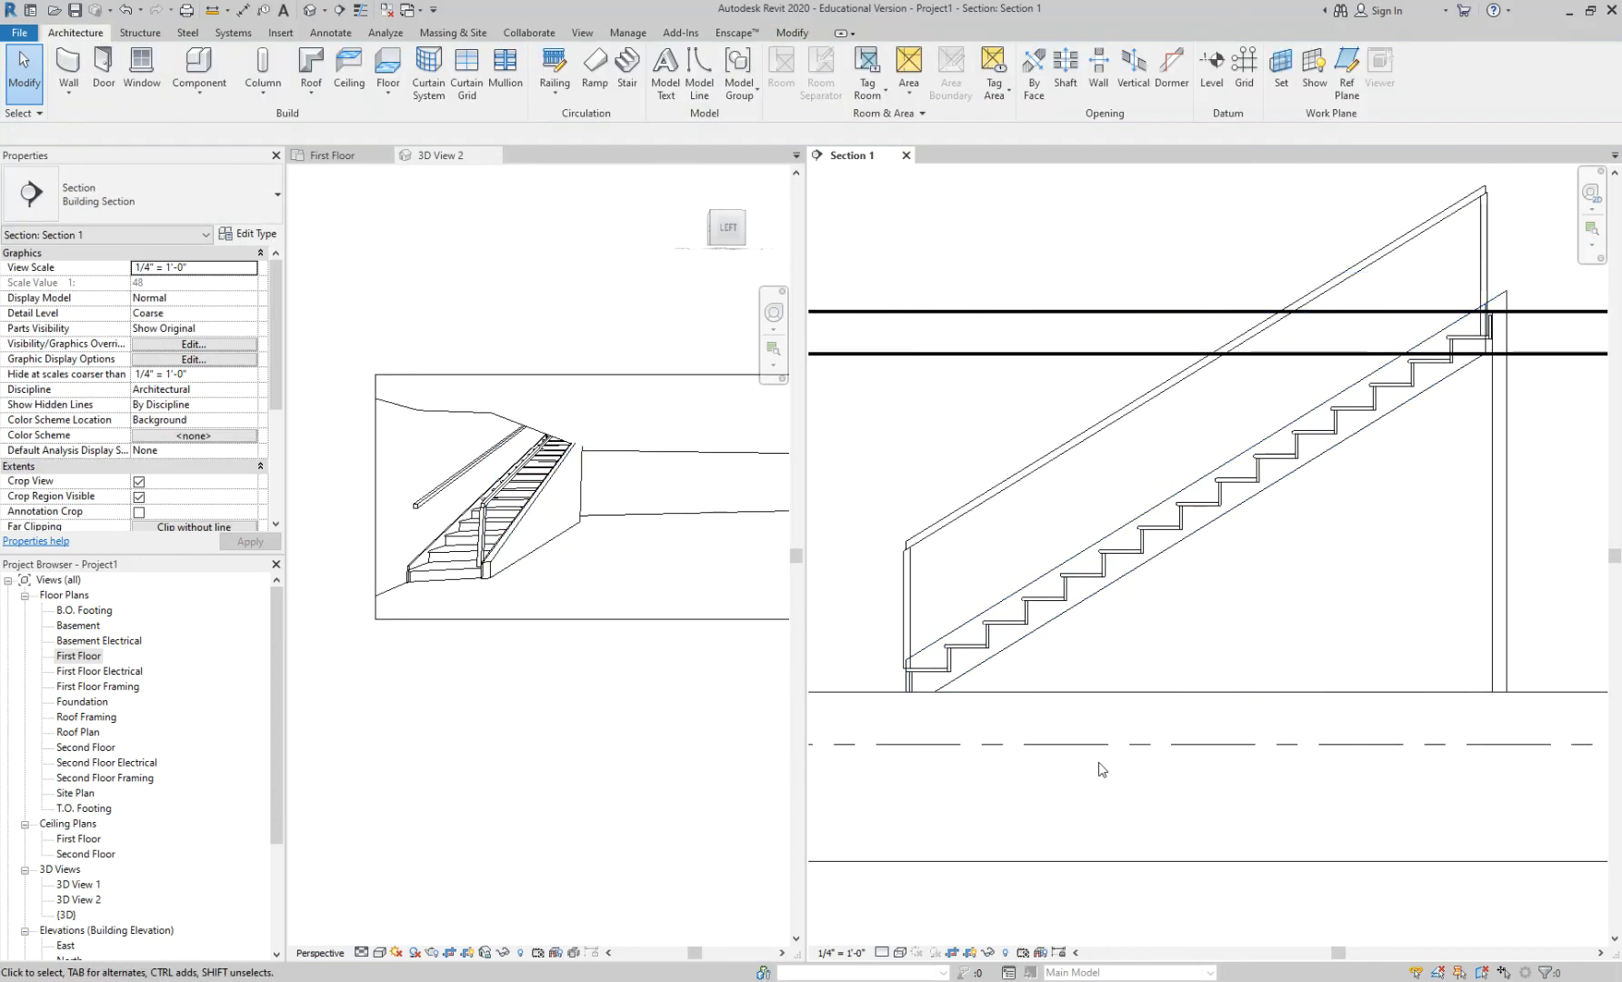
Step: Delete the Handrail - Plain 2 railing on the stair's open side
scroll(491, 568, up, 5)
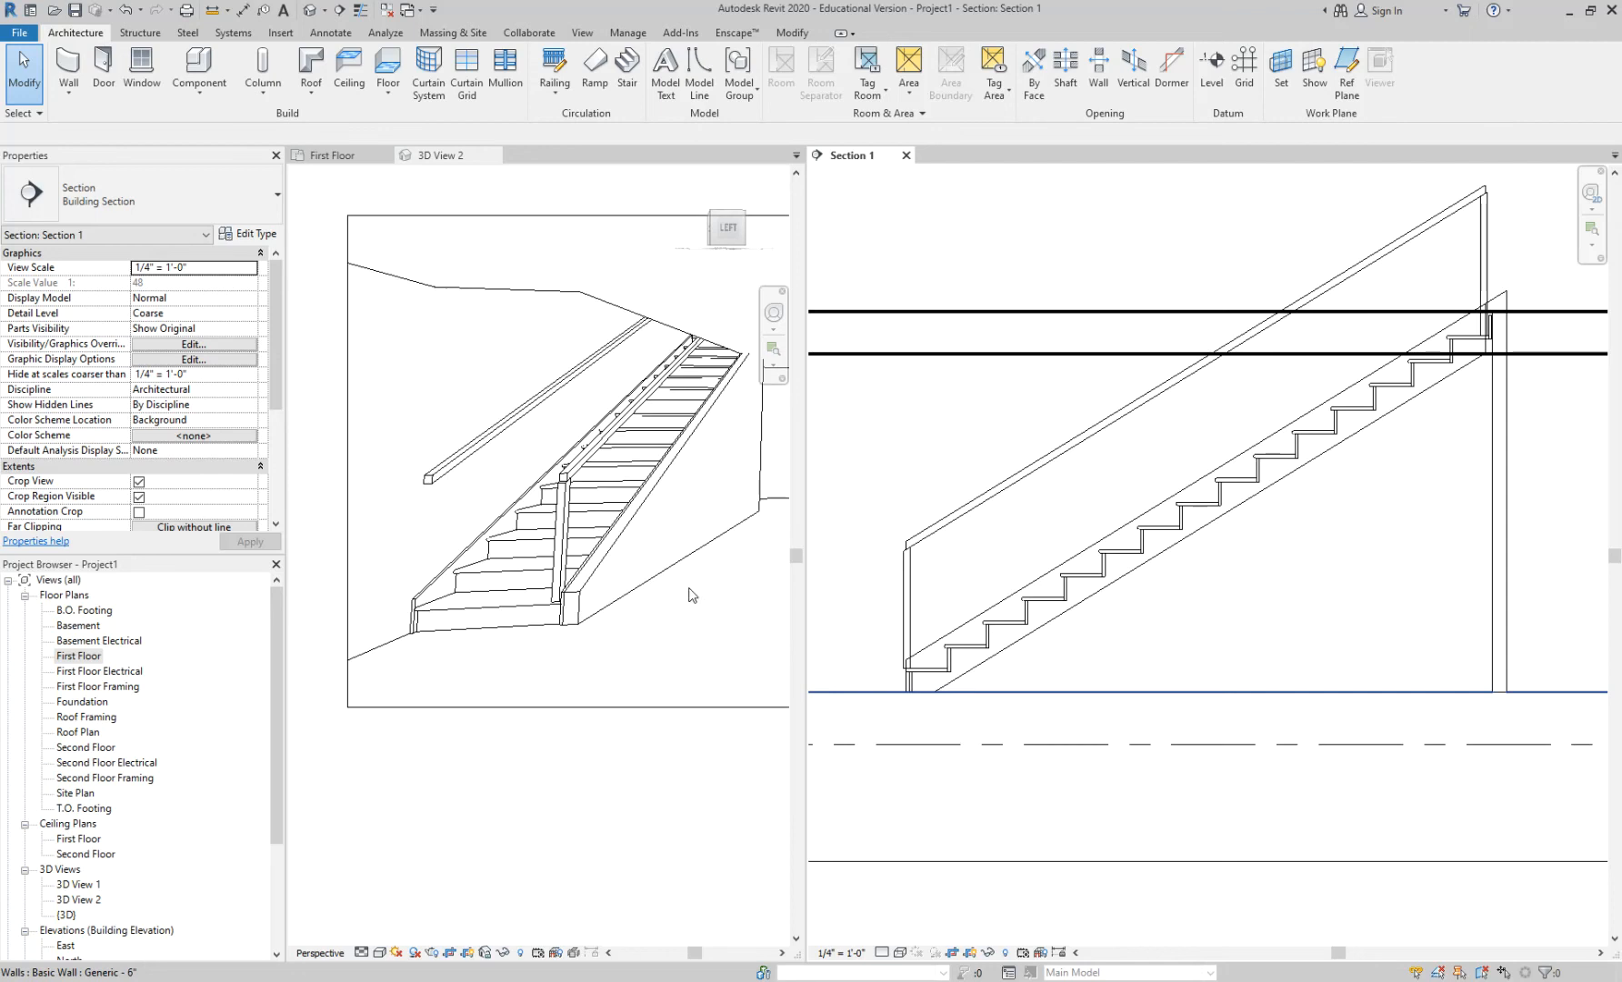
scroll(542, 609, up, 2)
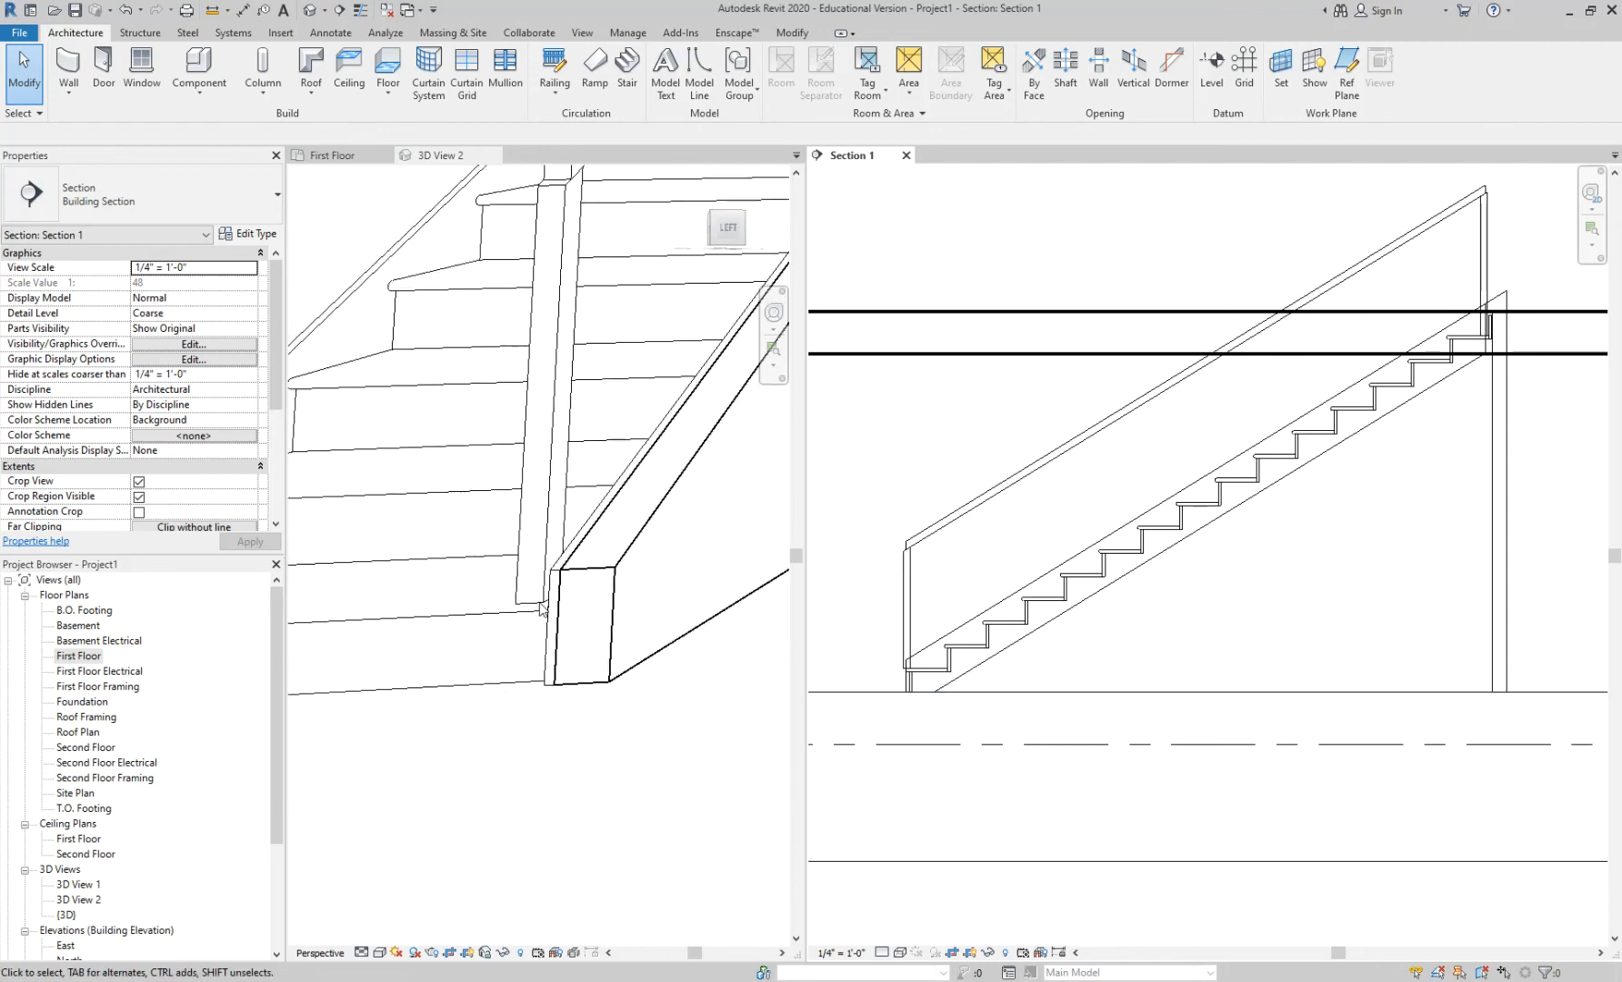
scroll(434, 611, down, 3)
click(435, 616)
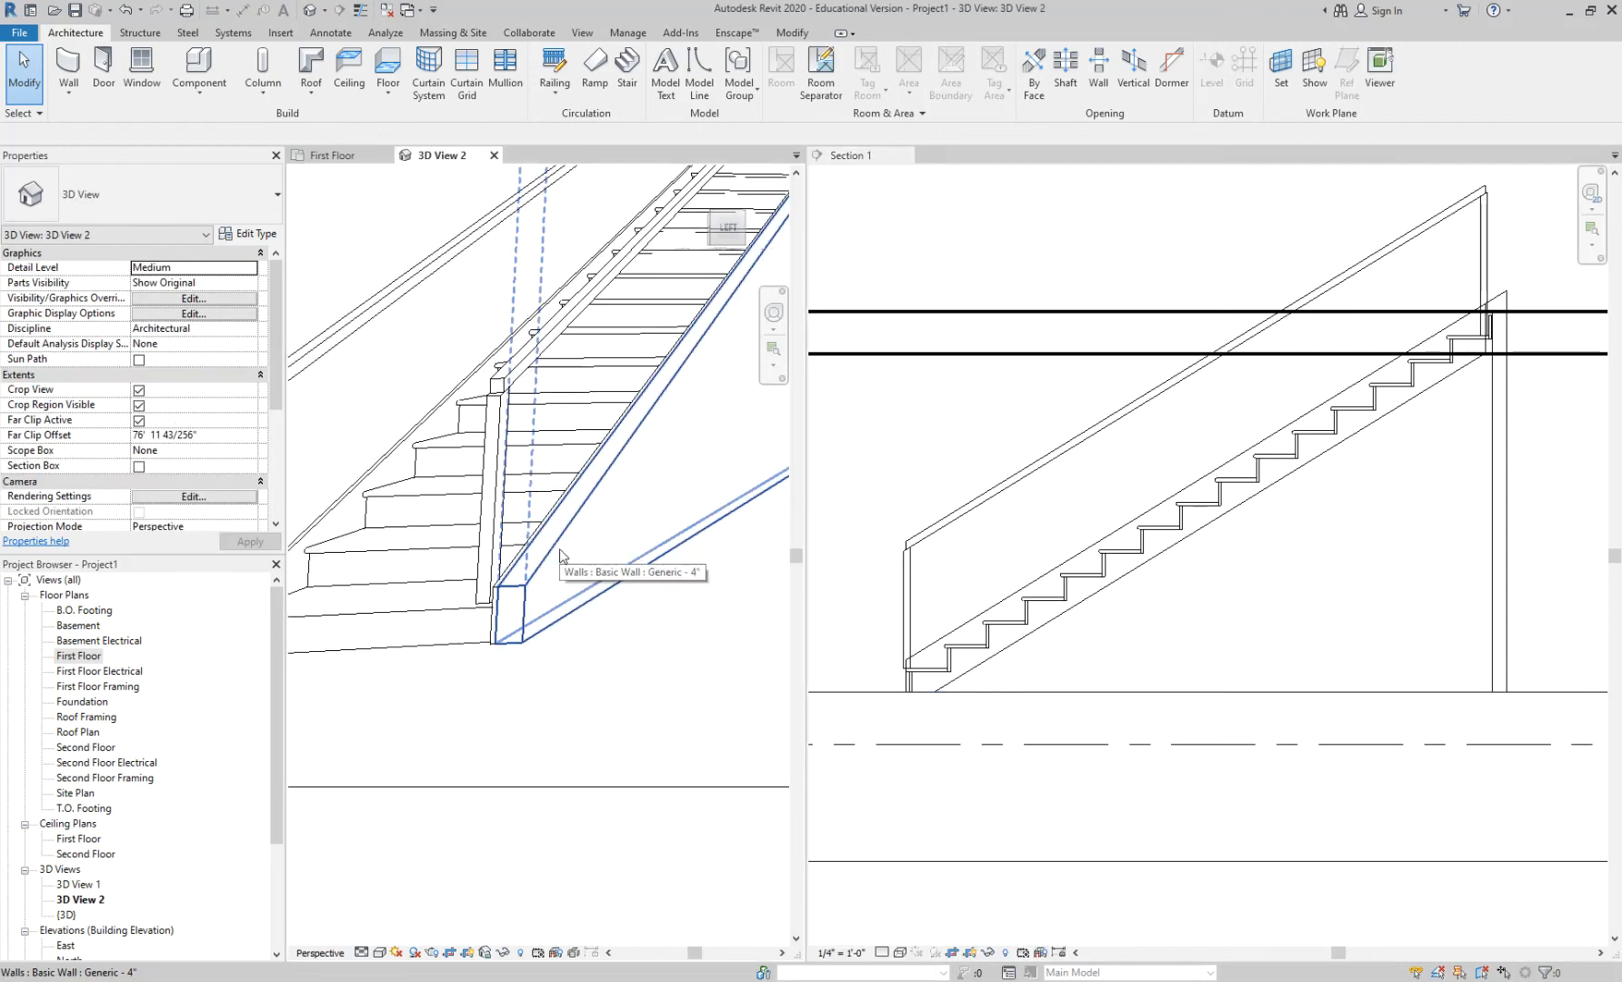
click(492, 510)
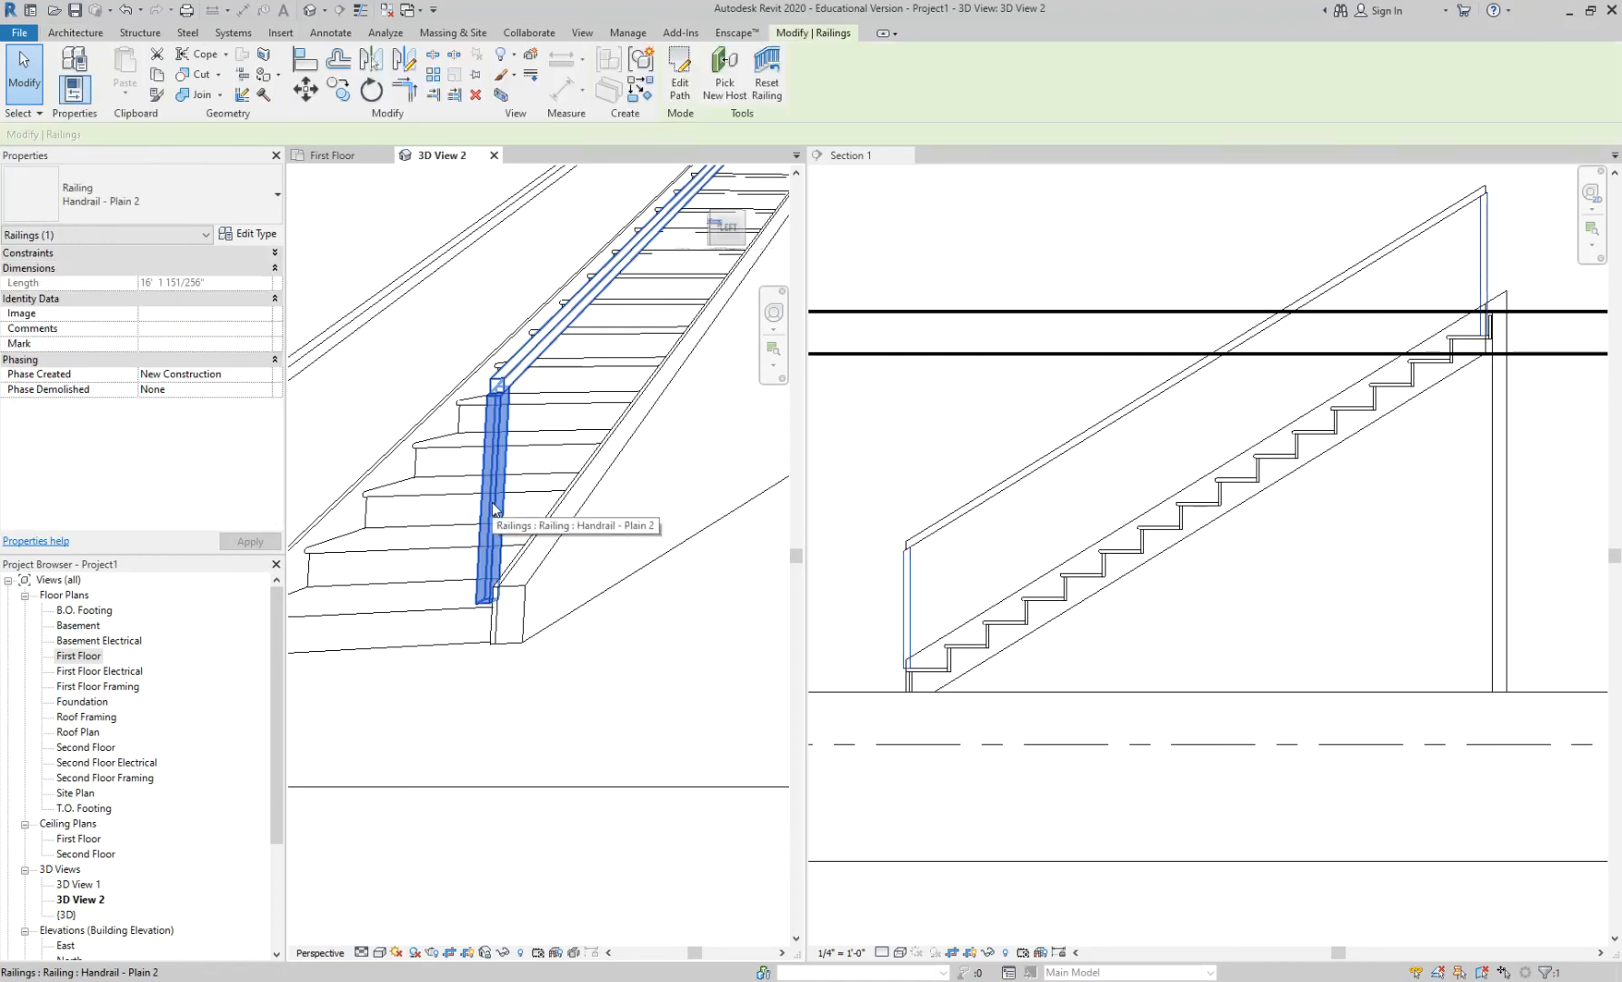
key(Delete)
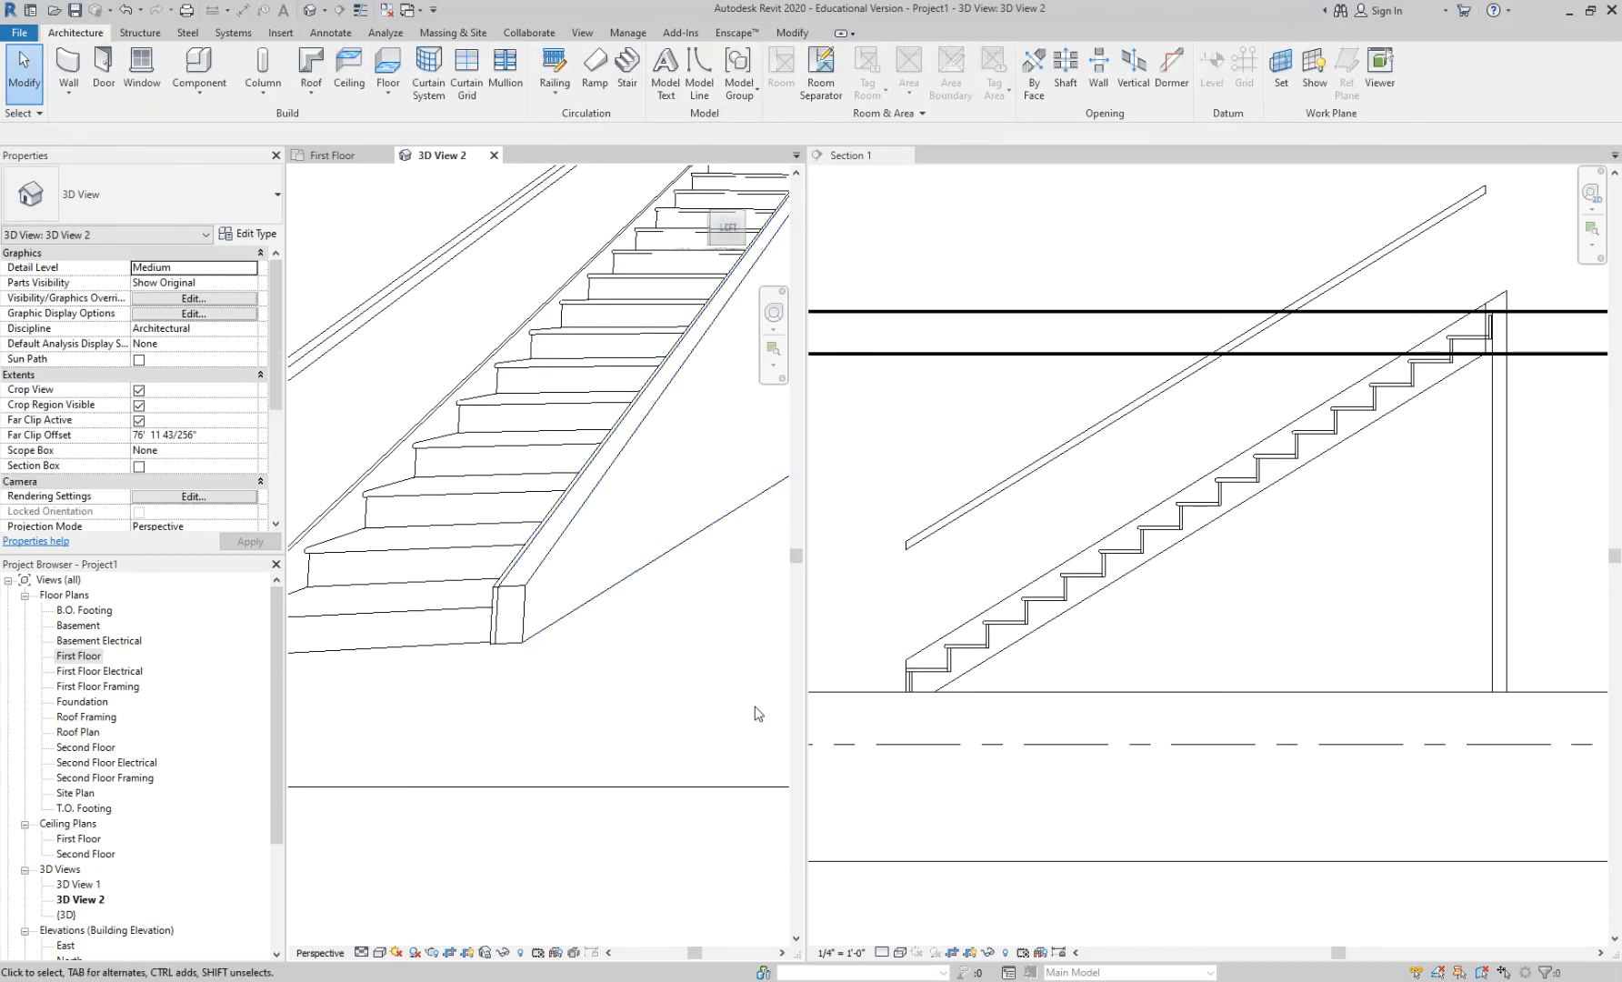
Step: Sketch a Handrail - Rectangular railing path about 14' 1" long in the First Floor plan along the 4" wall's centreline, and finish it
click(331, 155)
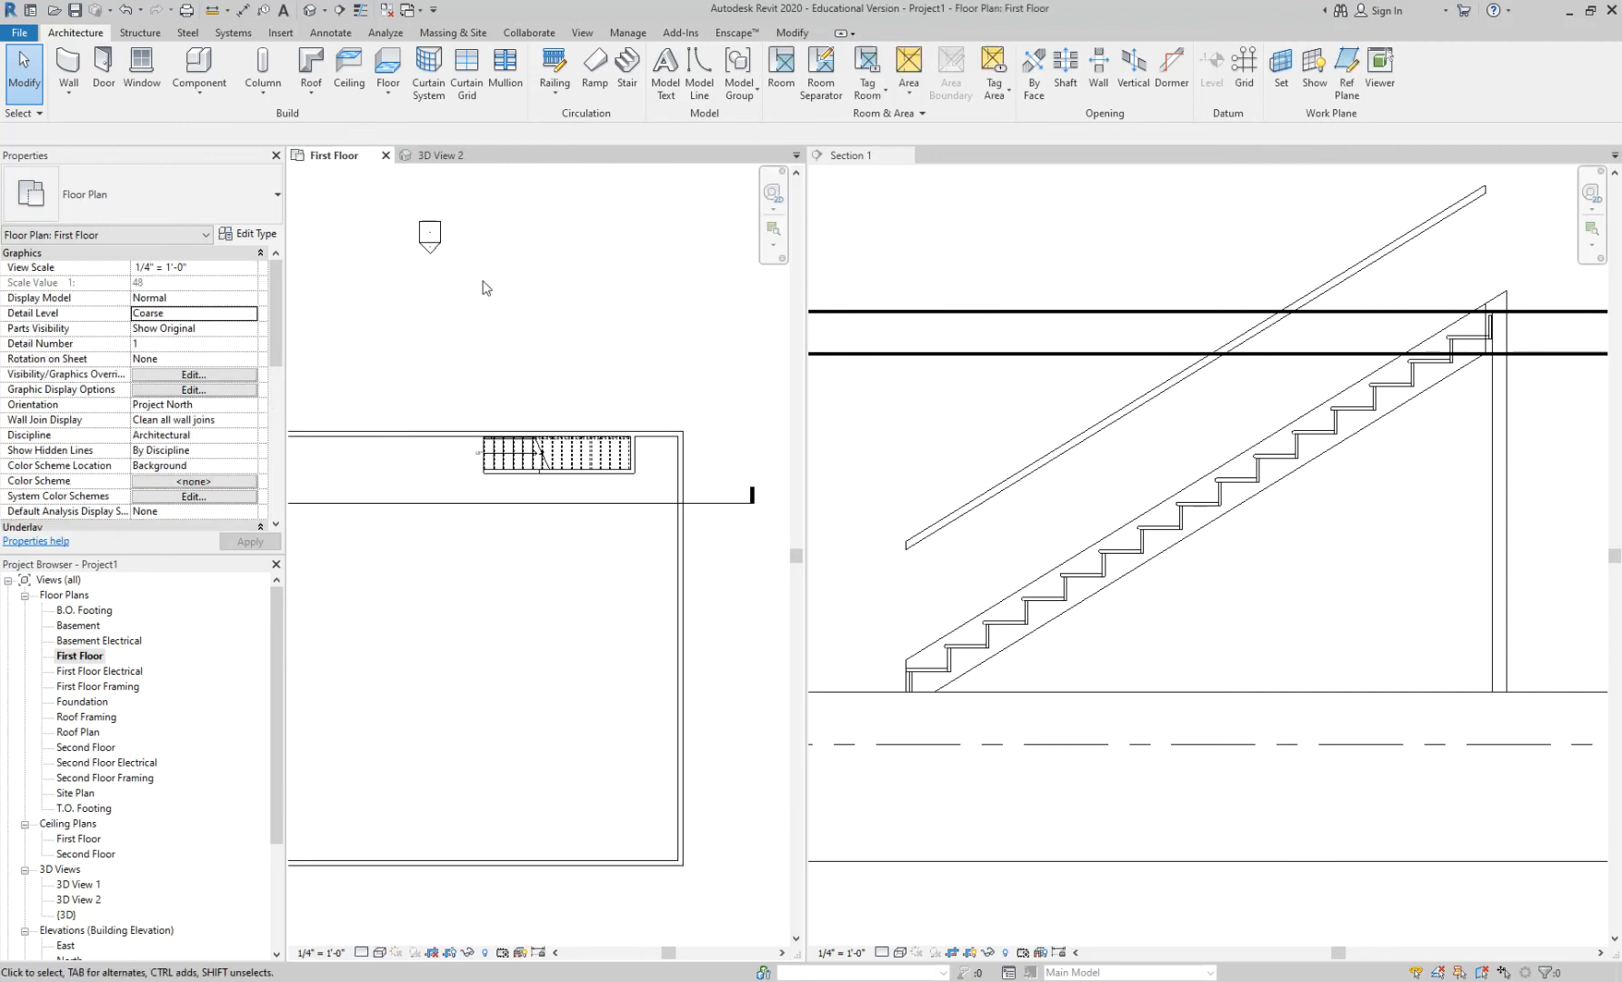
scroll(609, 509, up, 6)
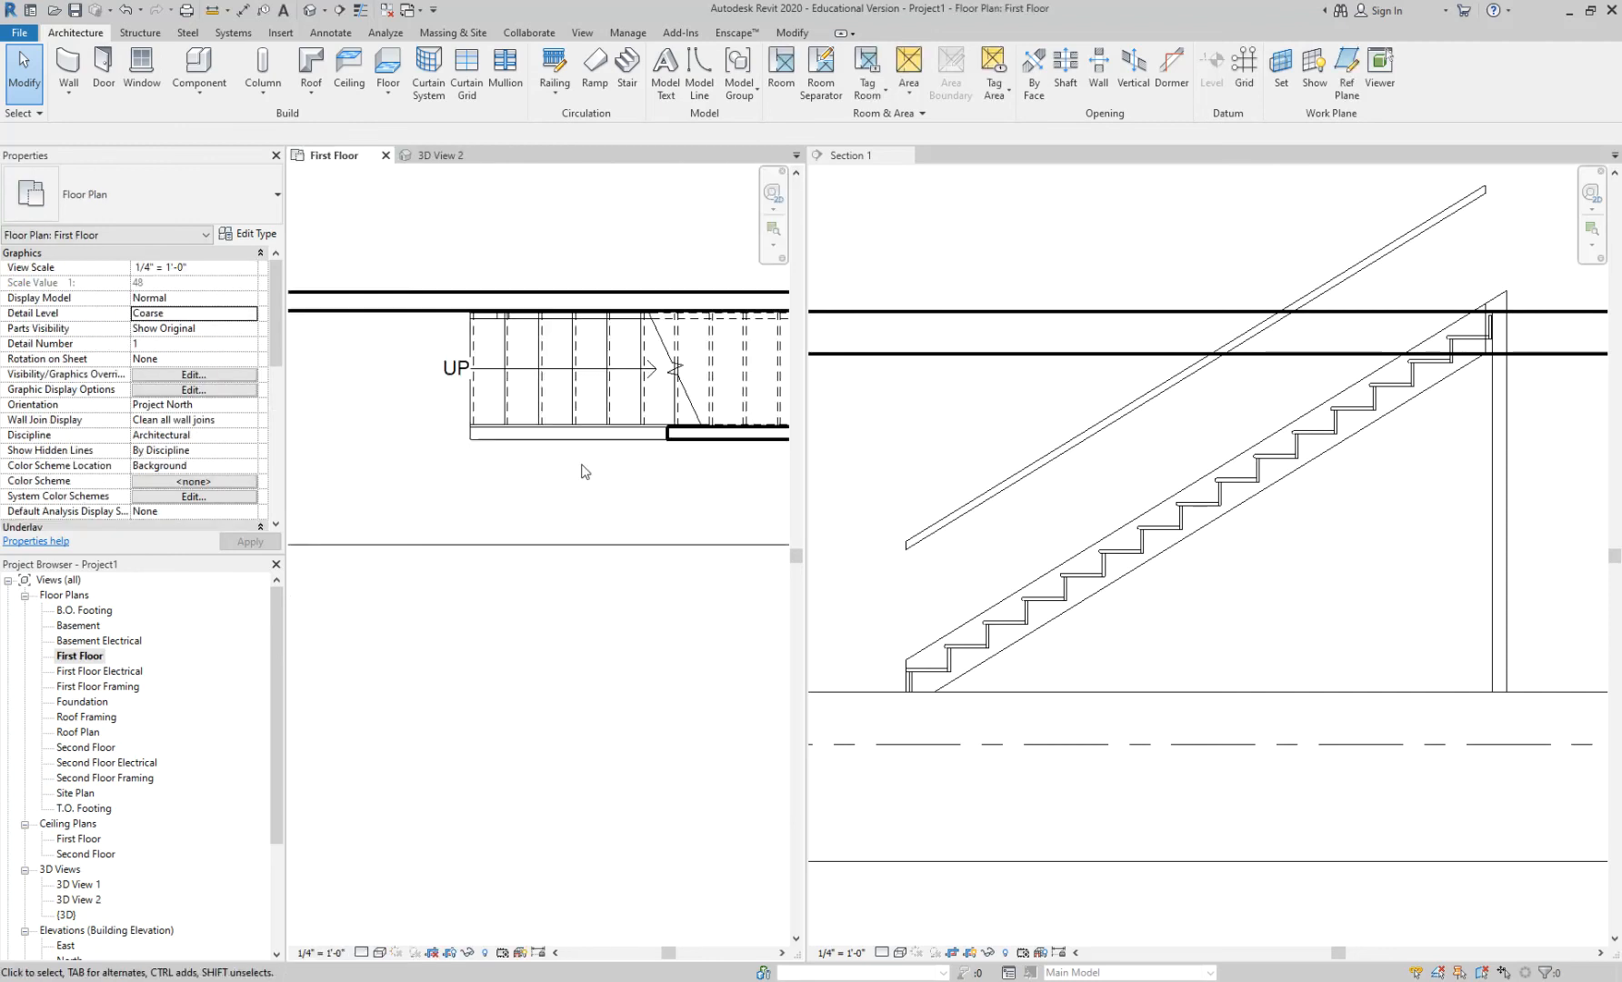
middle_drag(591, 491, 521, 516)
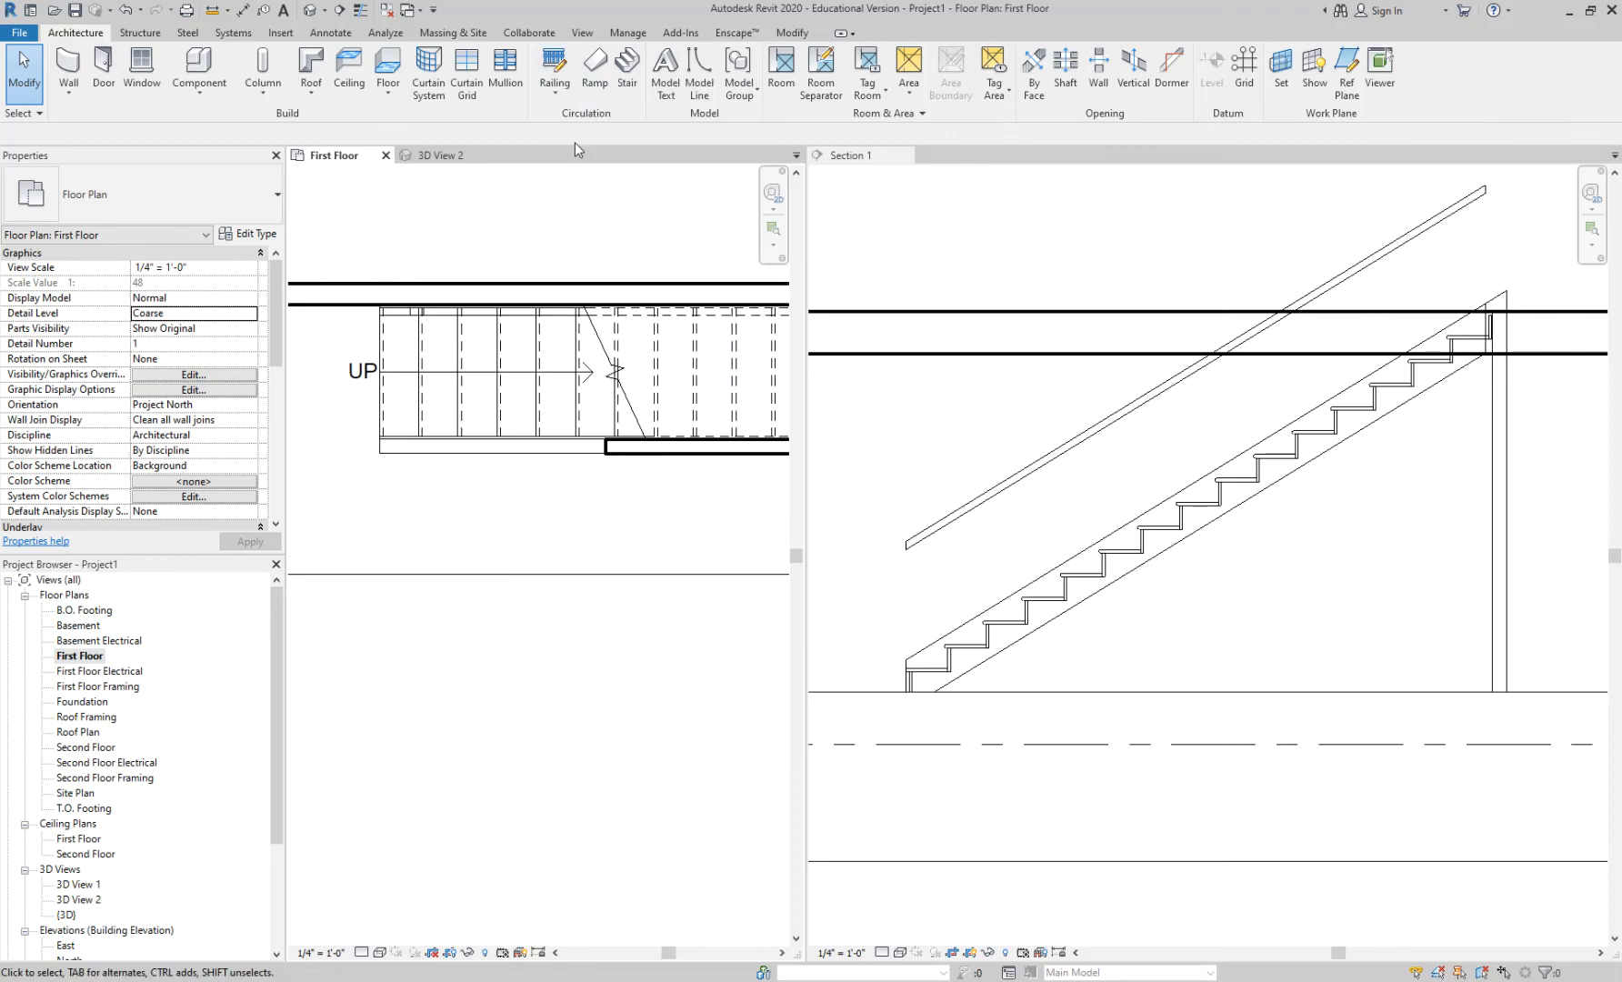
click(559, 94)
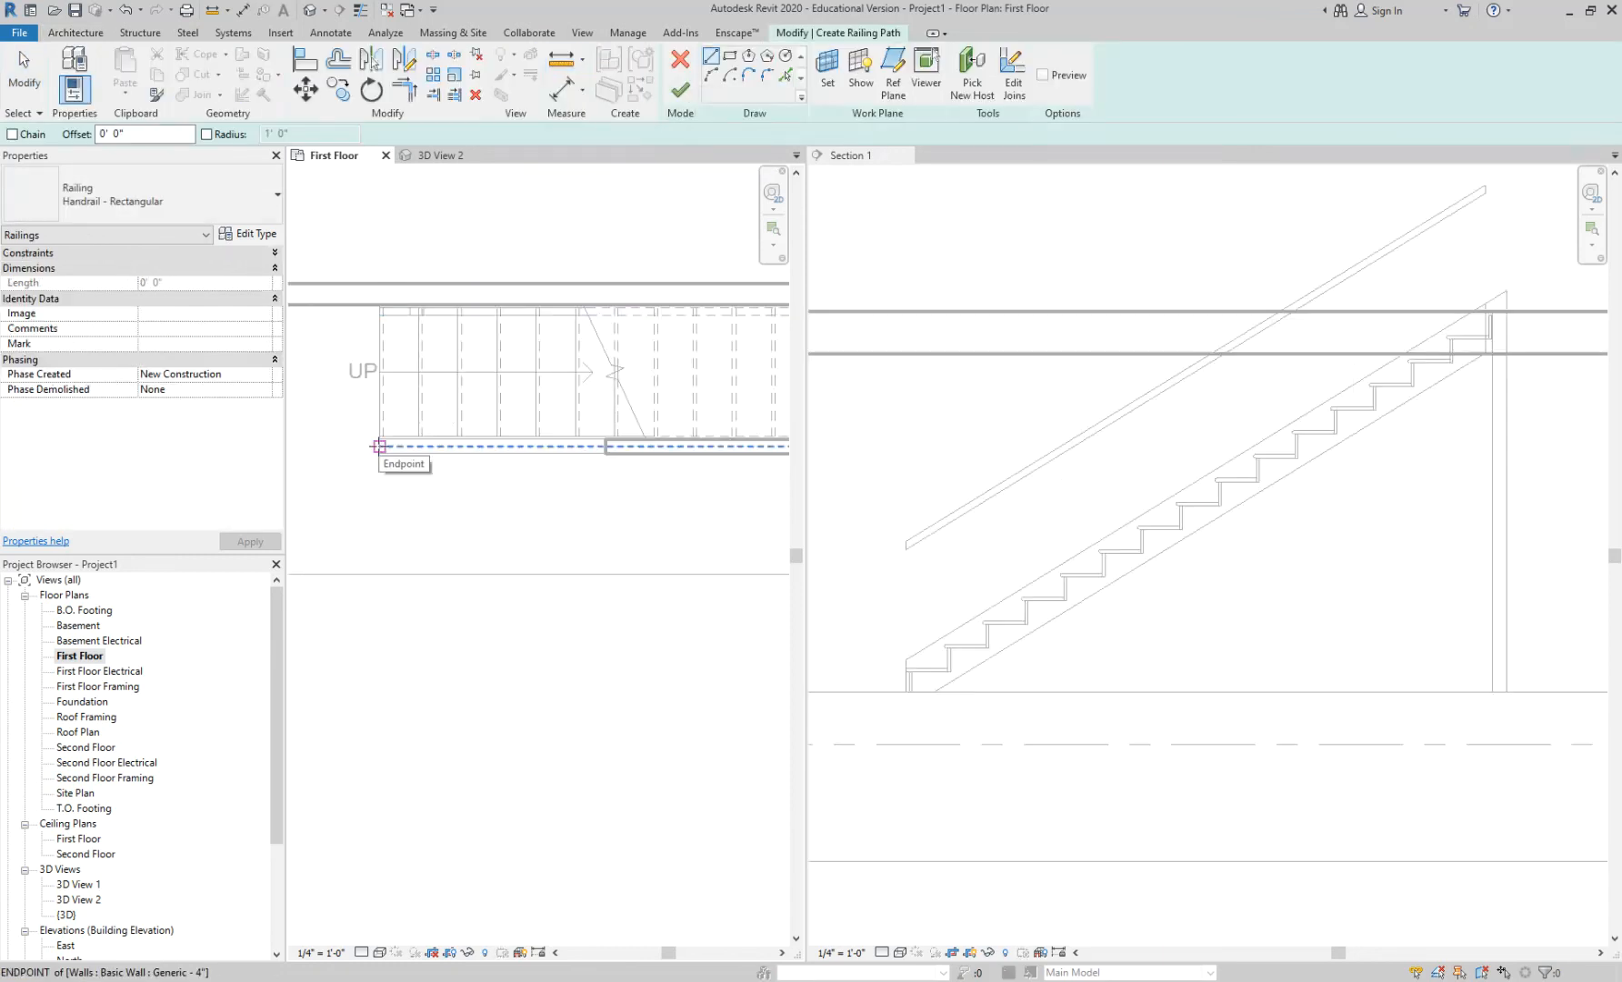
click(425, 471)
click(906, 607)
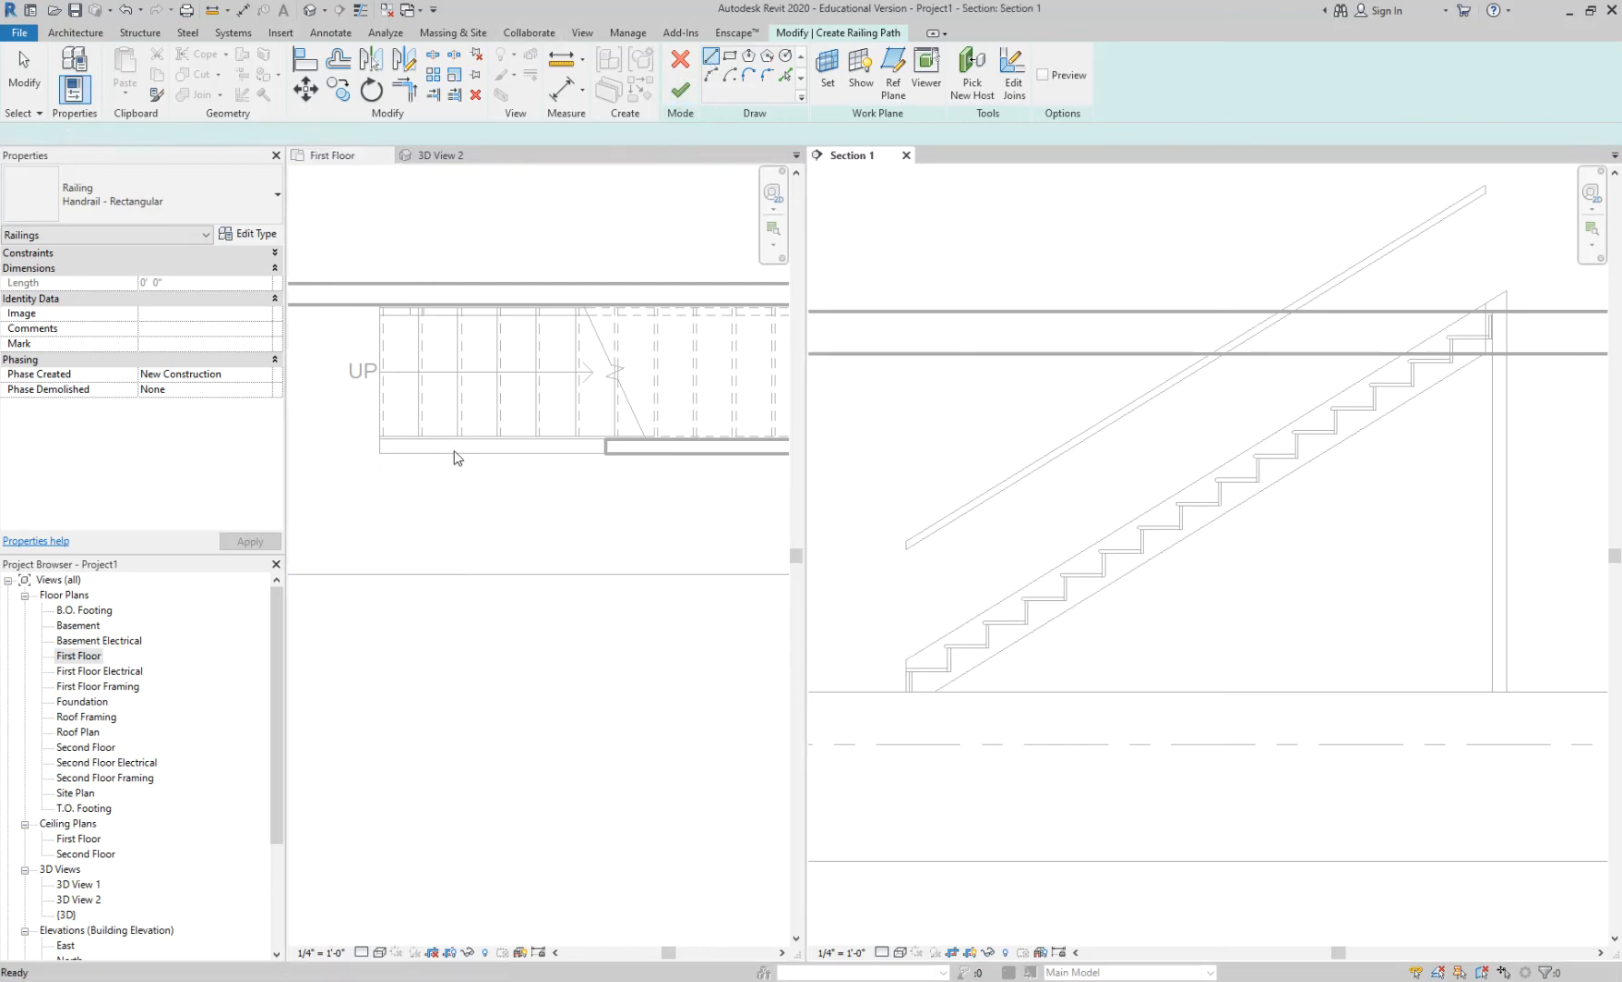
scroll(382, 477, up, 2)
click(385, 431)
scroll(385, 431, down, 2)
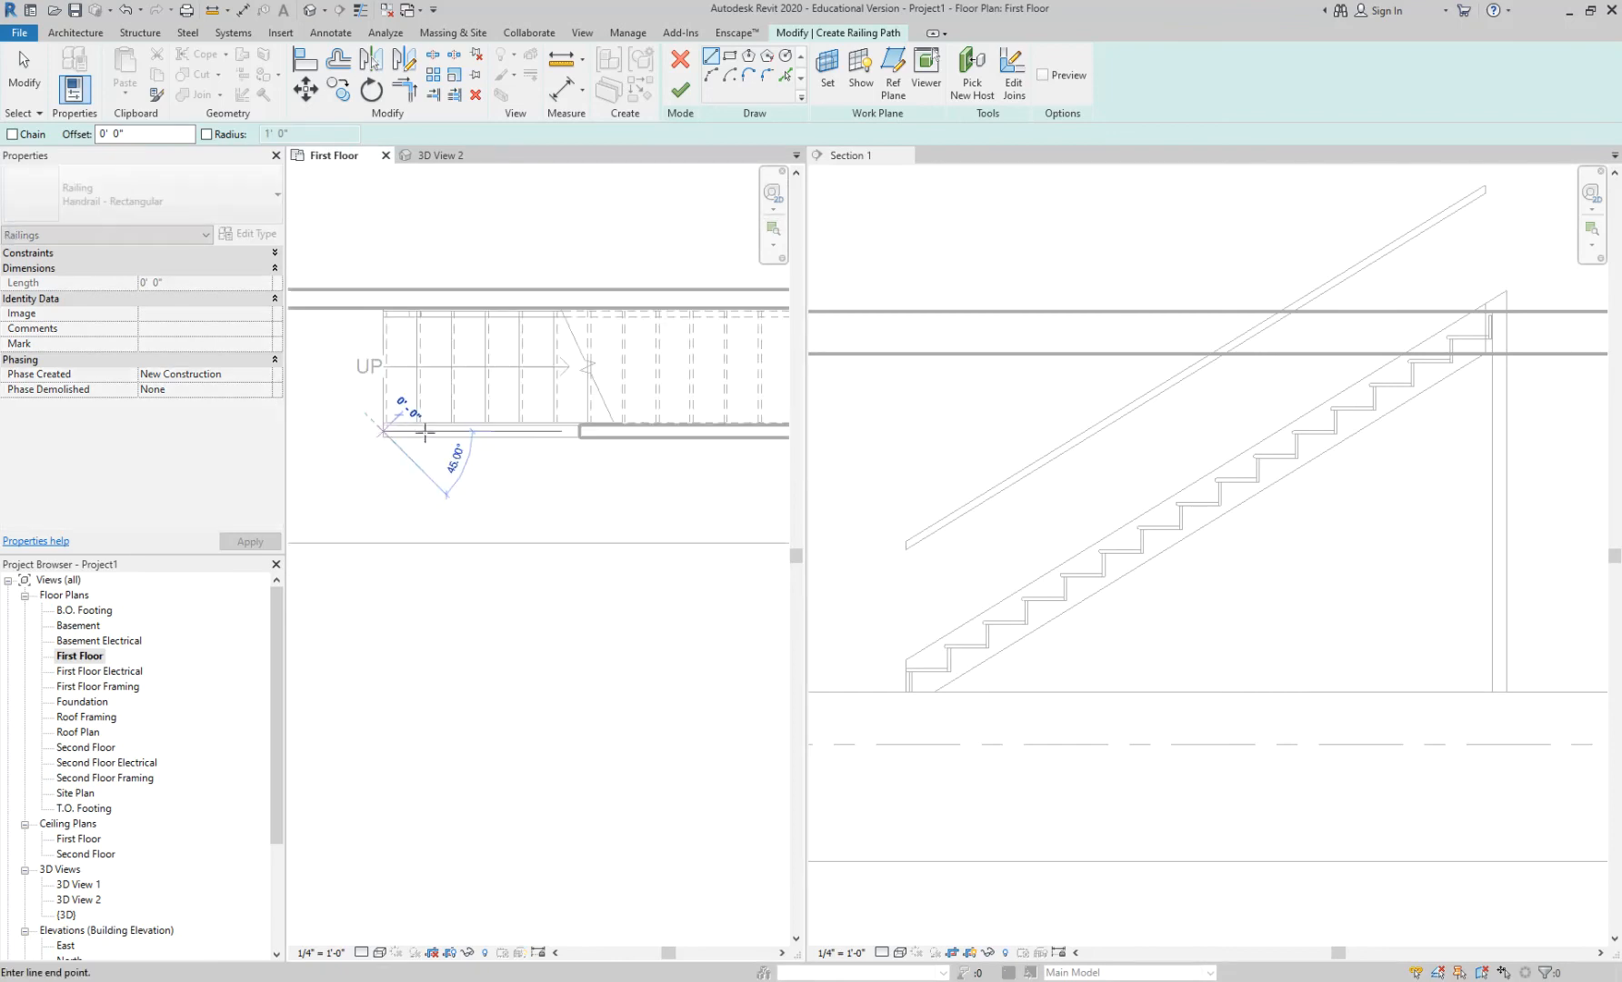
scroll(558, 433, down, 2)
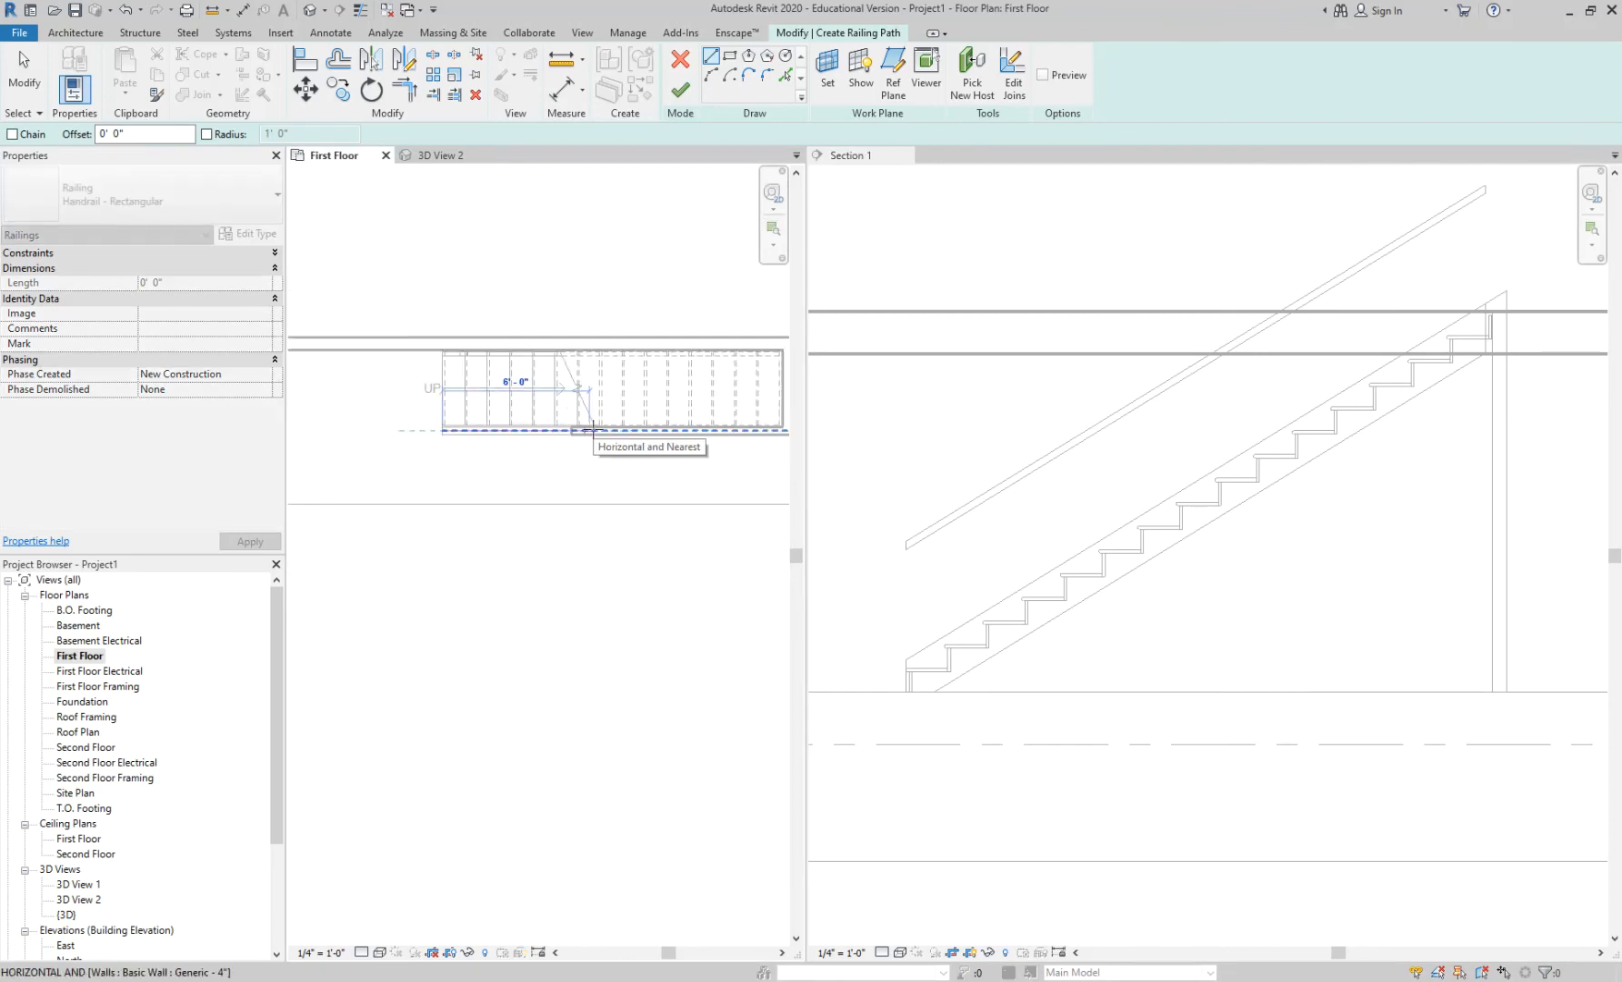
middle_drag(698, 446, 505, 471)
scroll(506, 471, up, 1)
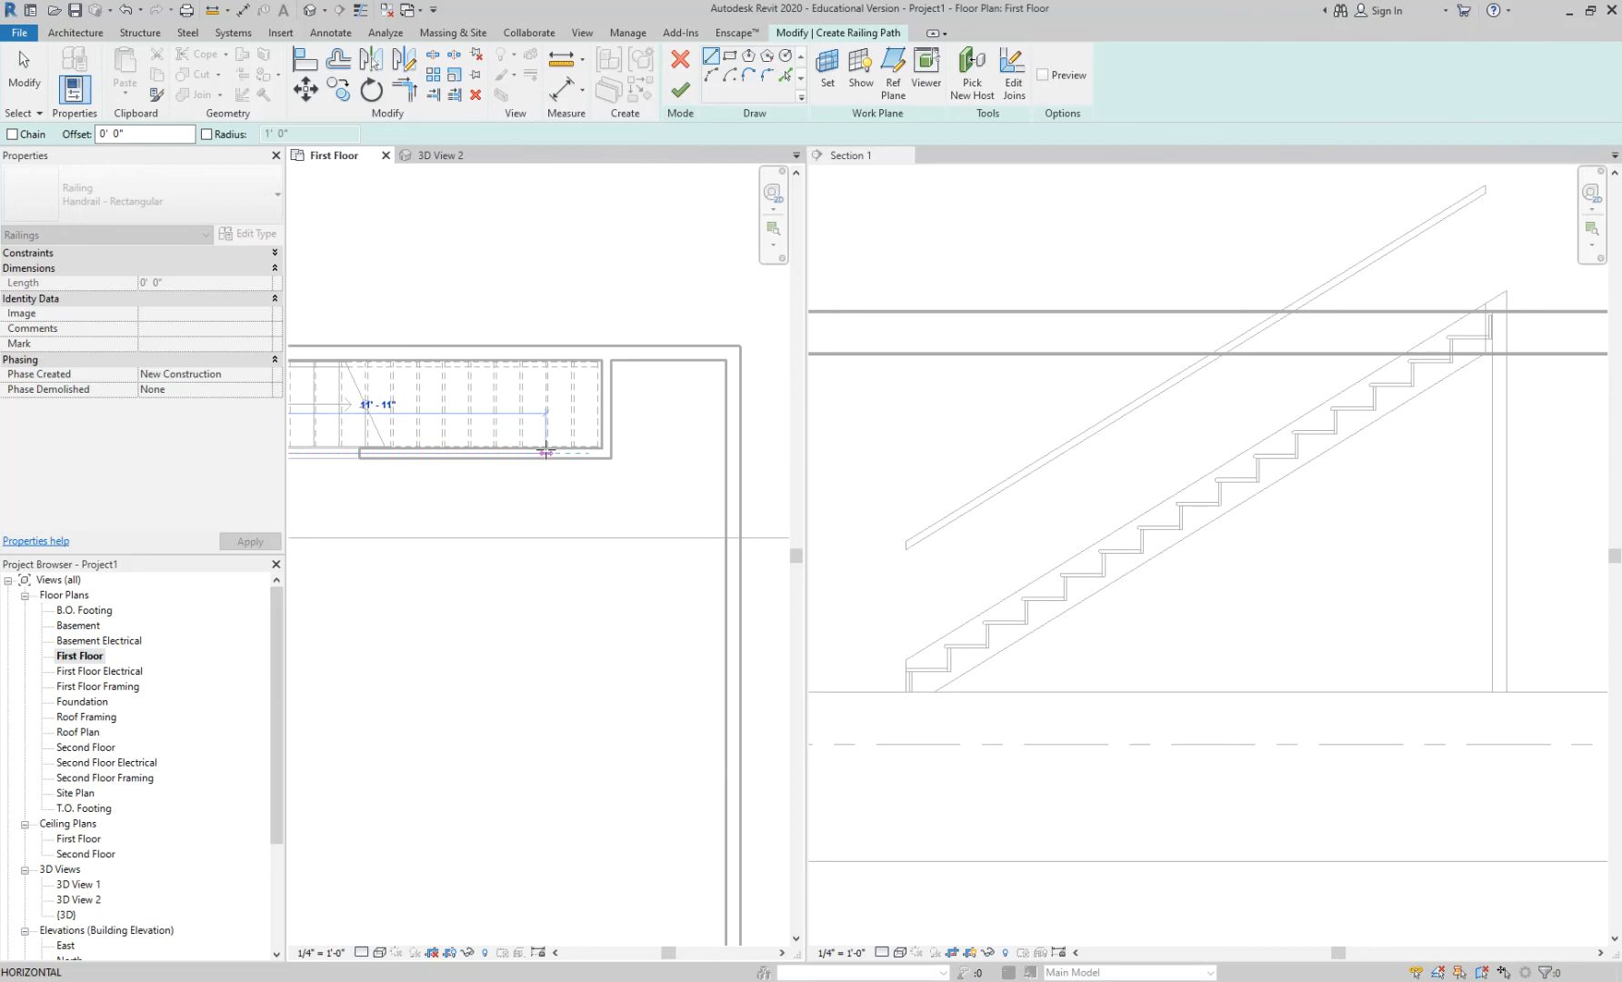
click(607, 455)
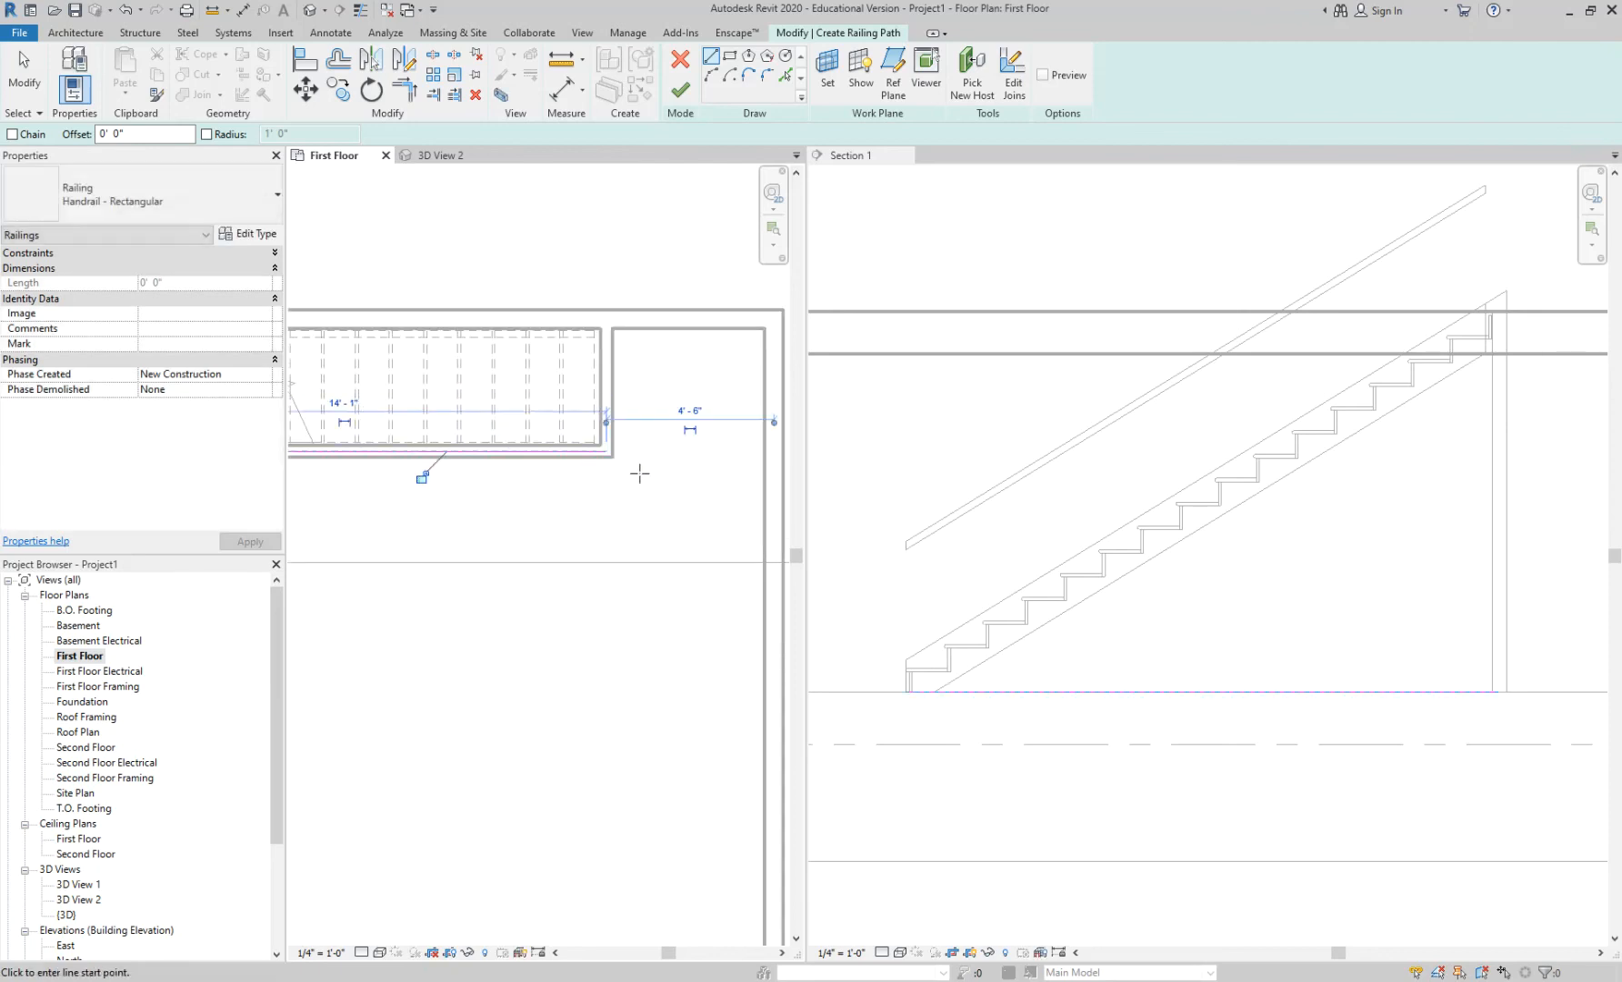
scroll(632, 472, down, 1)
click(680, 90)
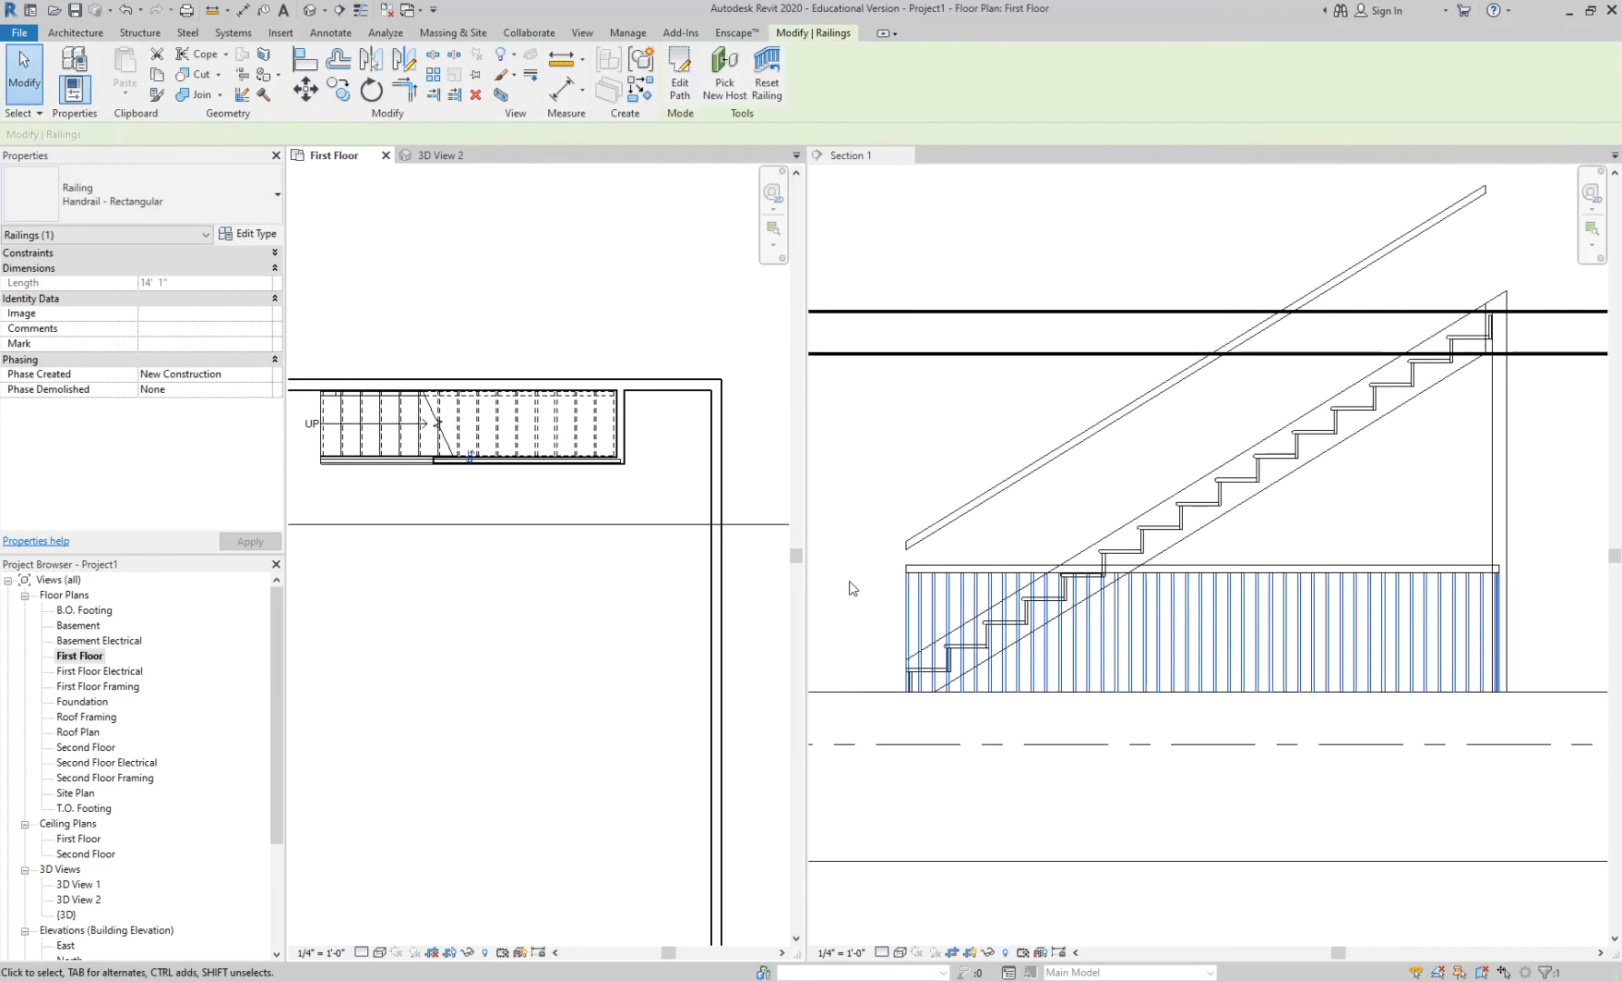
Step: Try the sloped 4" wall as the new host of the rectangular railing, and undo the host change
click(999, 571)
click(989, 573)
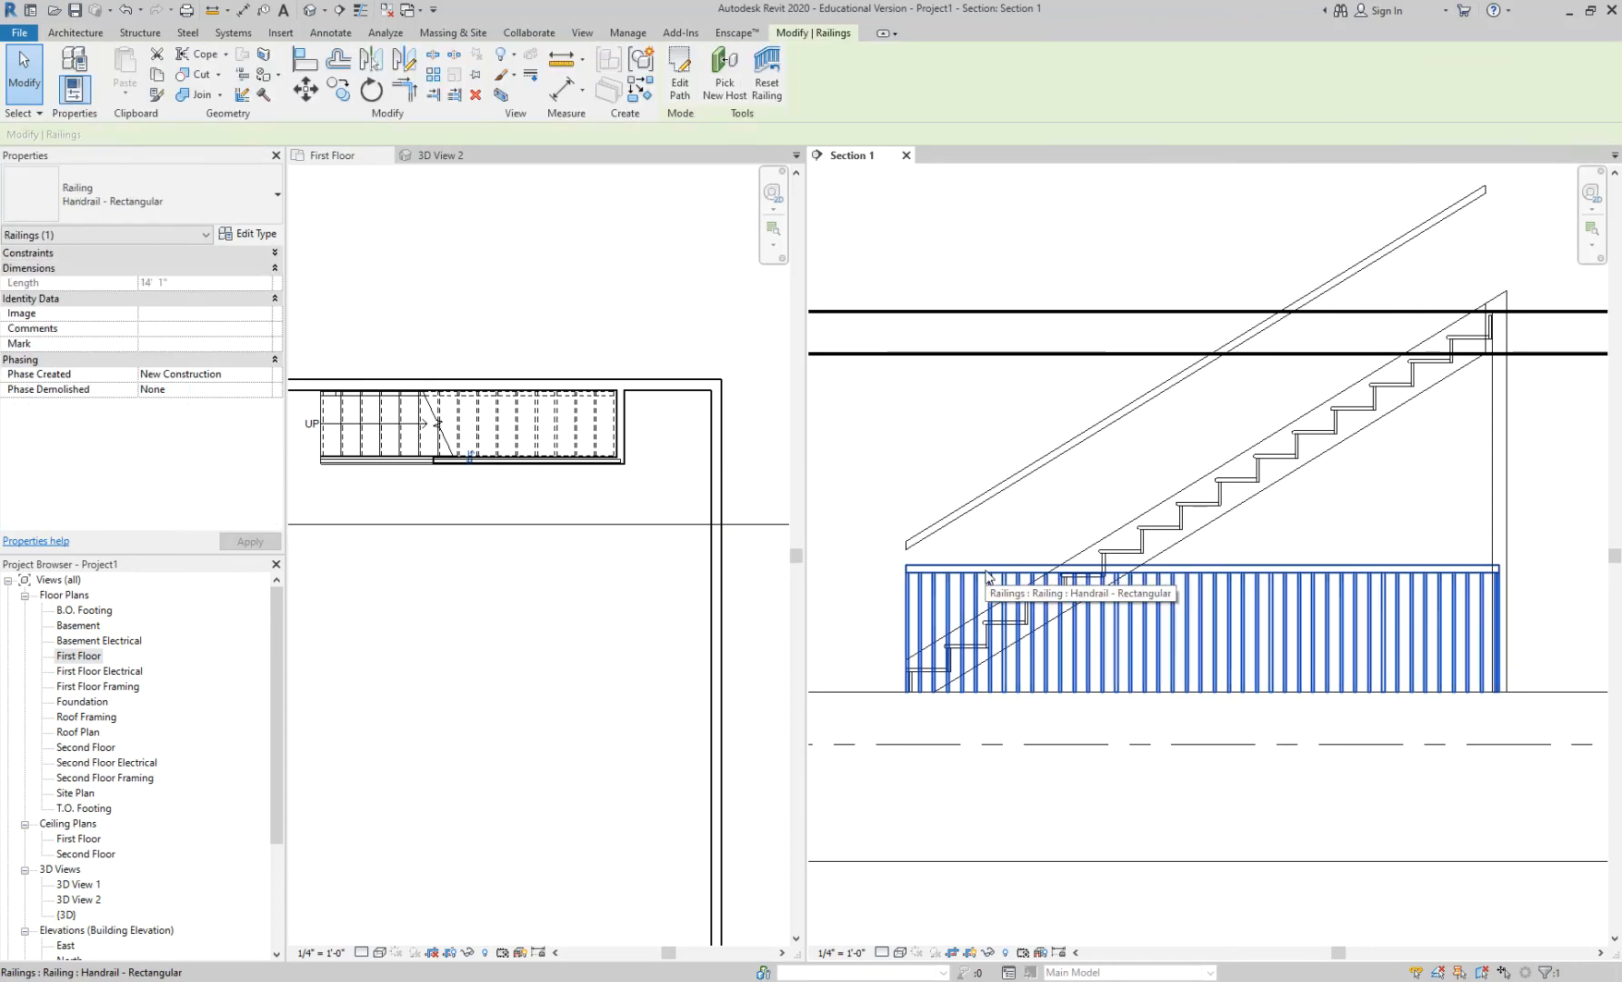
click(734, 95)
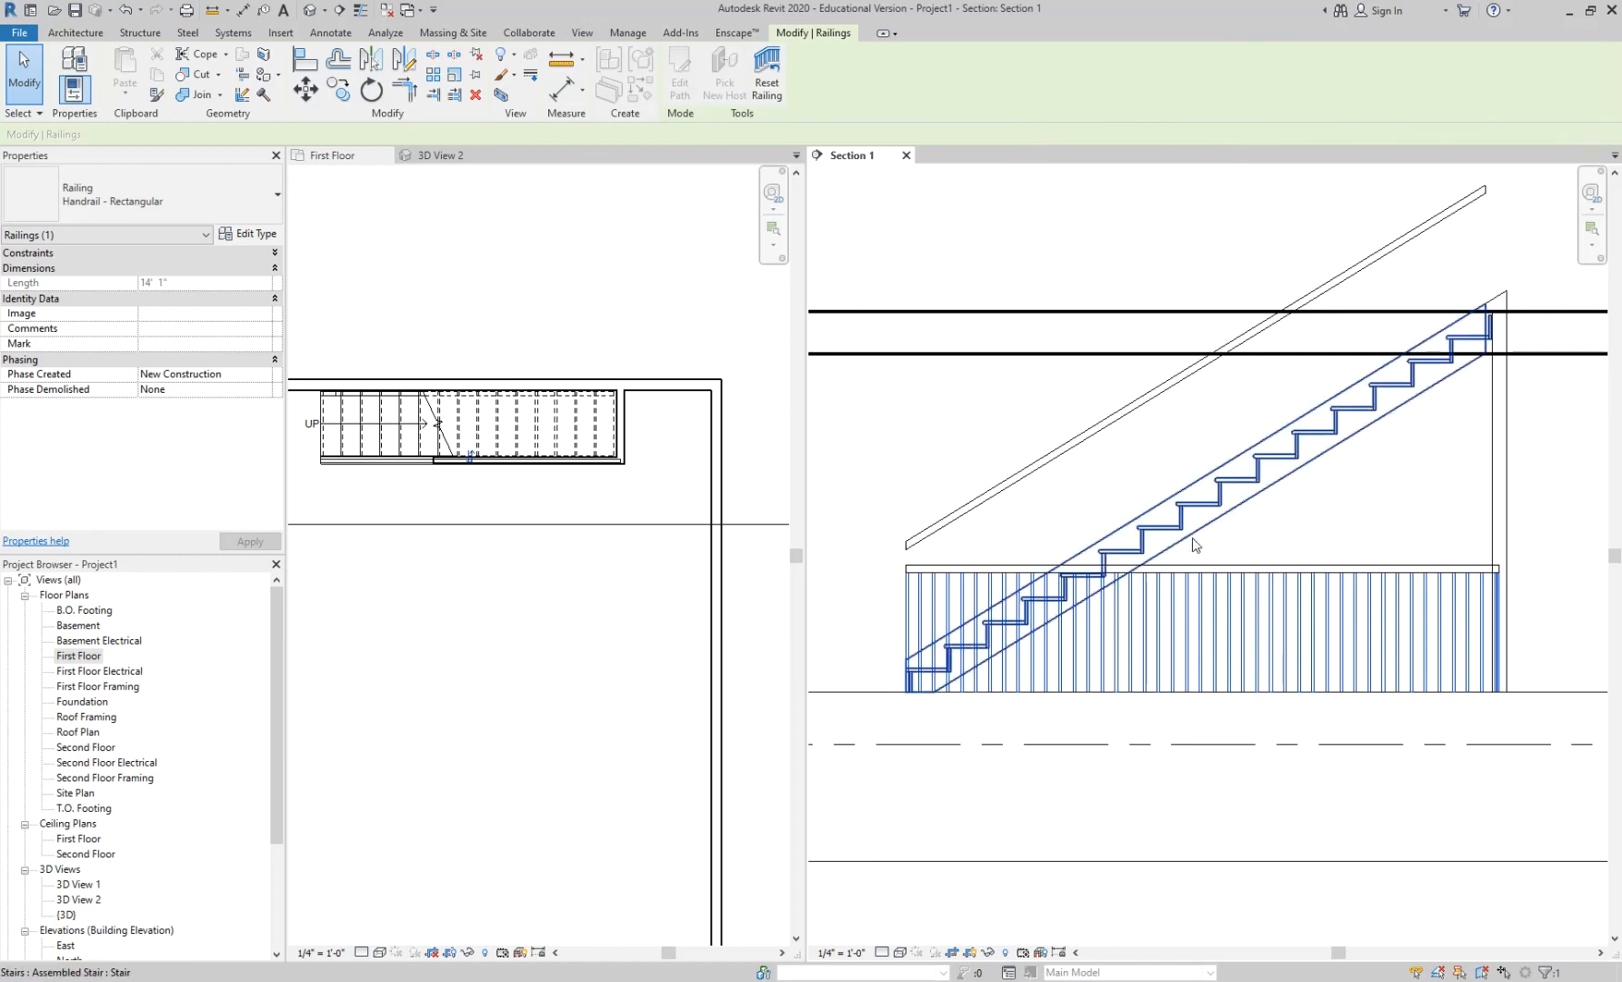
click(1462, 327)
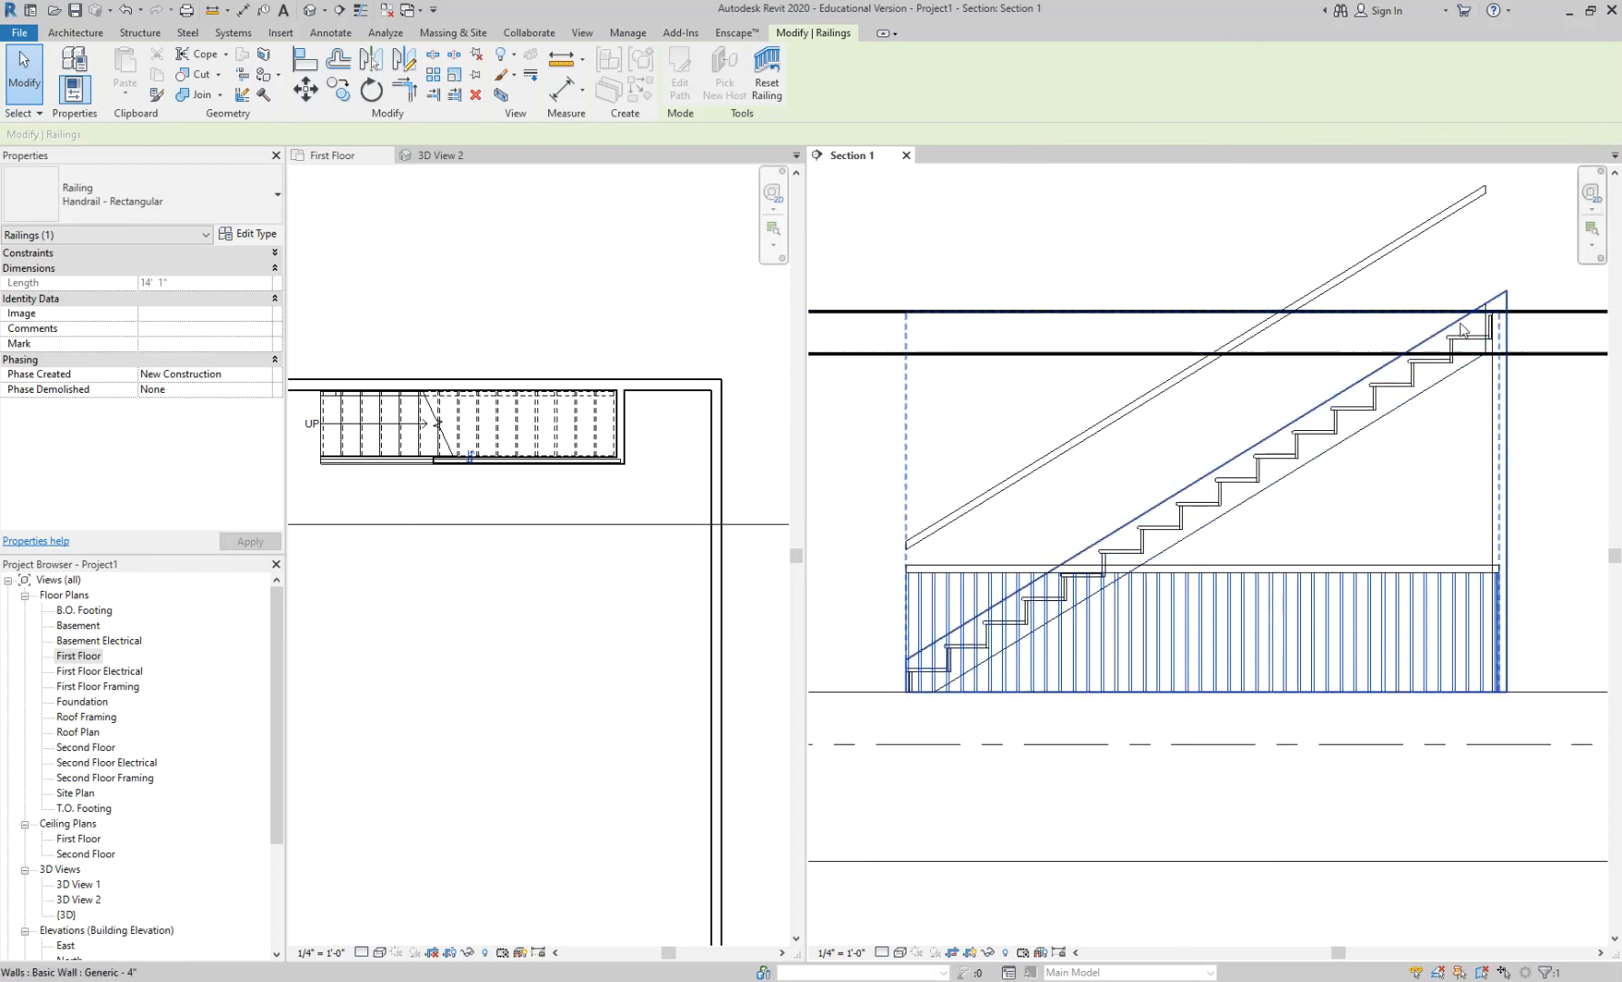
key(Escape)
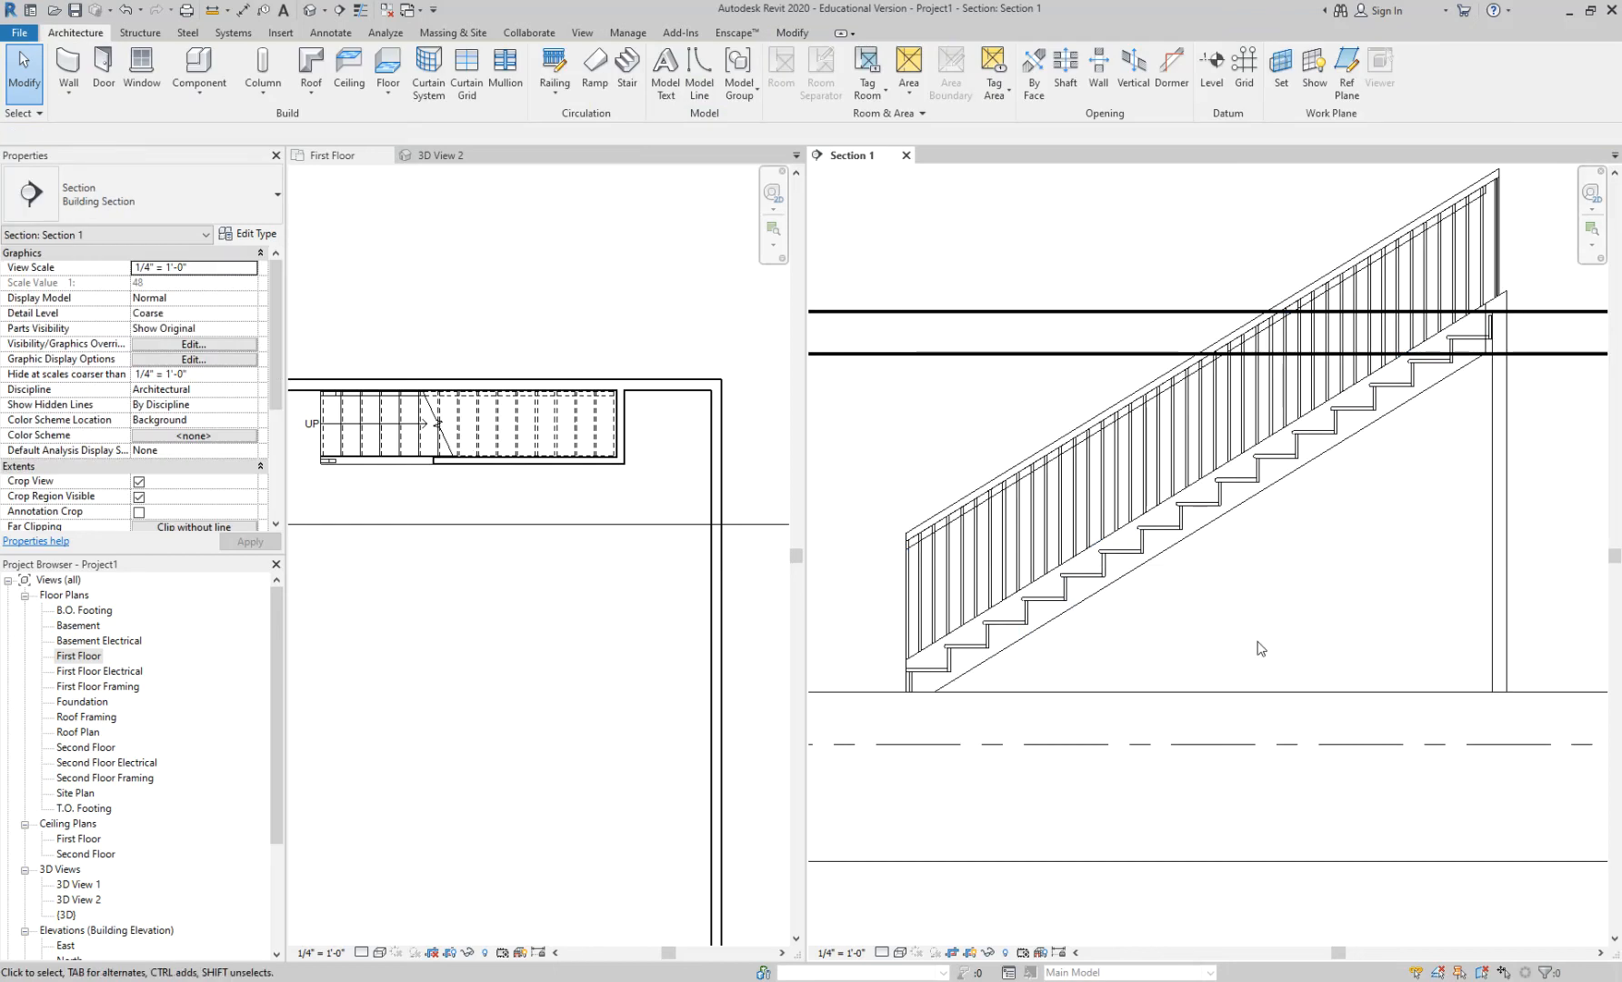
key(ctrl+z)
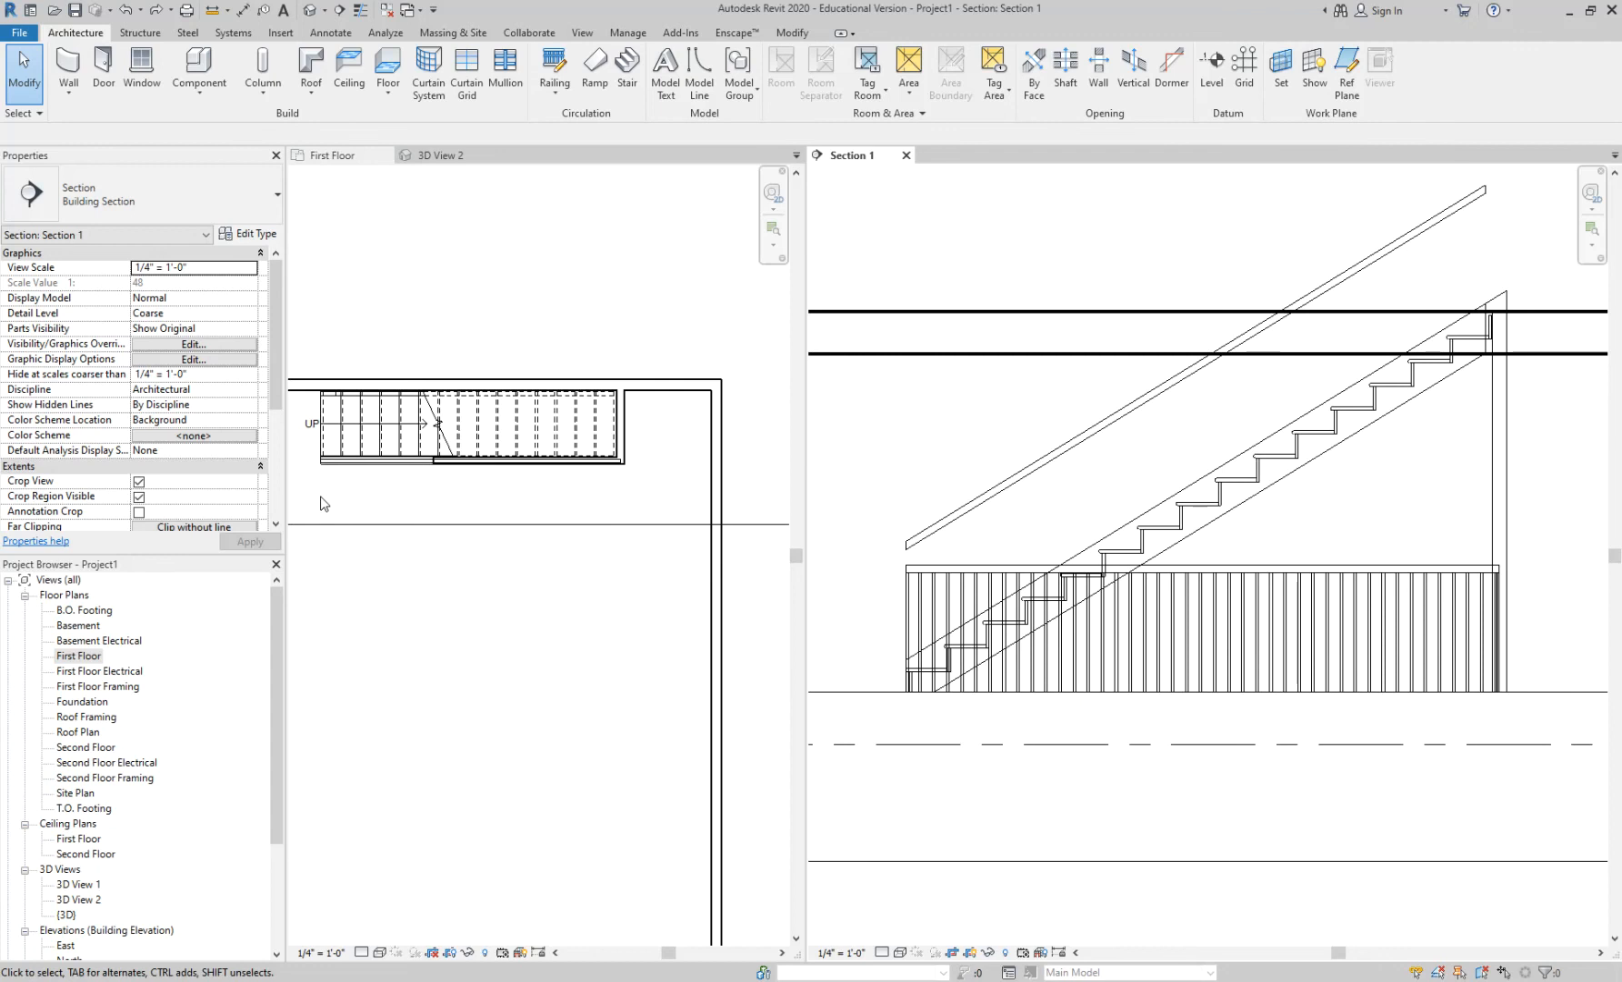
Step: Pick the sloped 4" wall as the new host of the Handrail - Rectangular railing in Section 1
scroll(328, 491, up, 3)
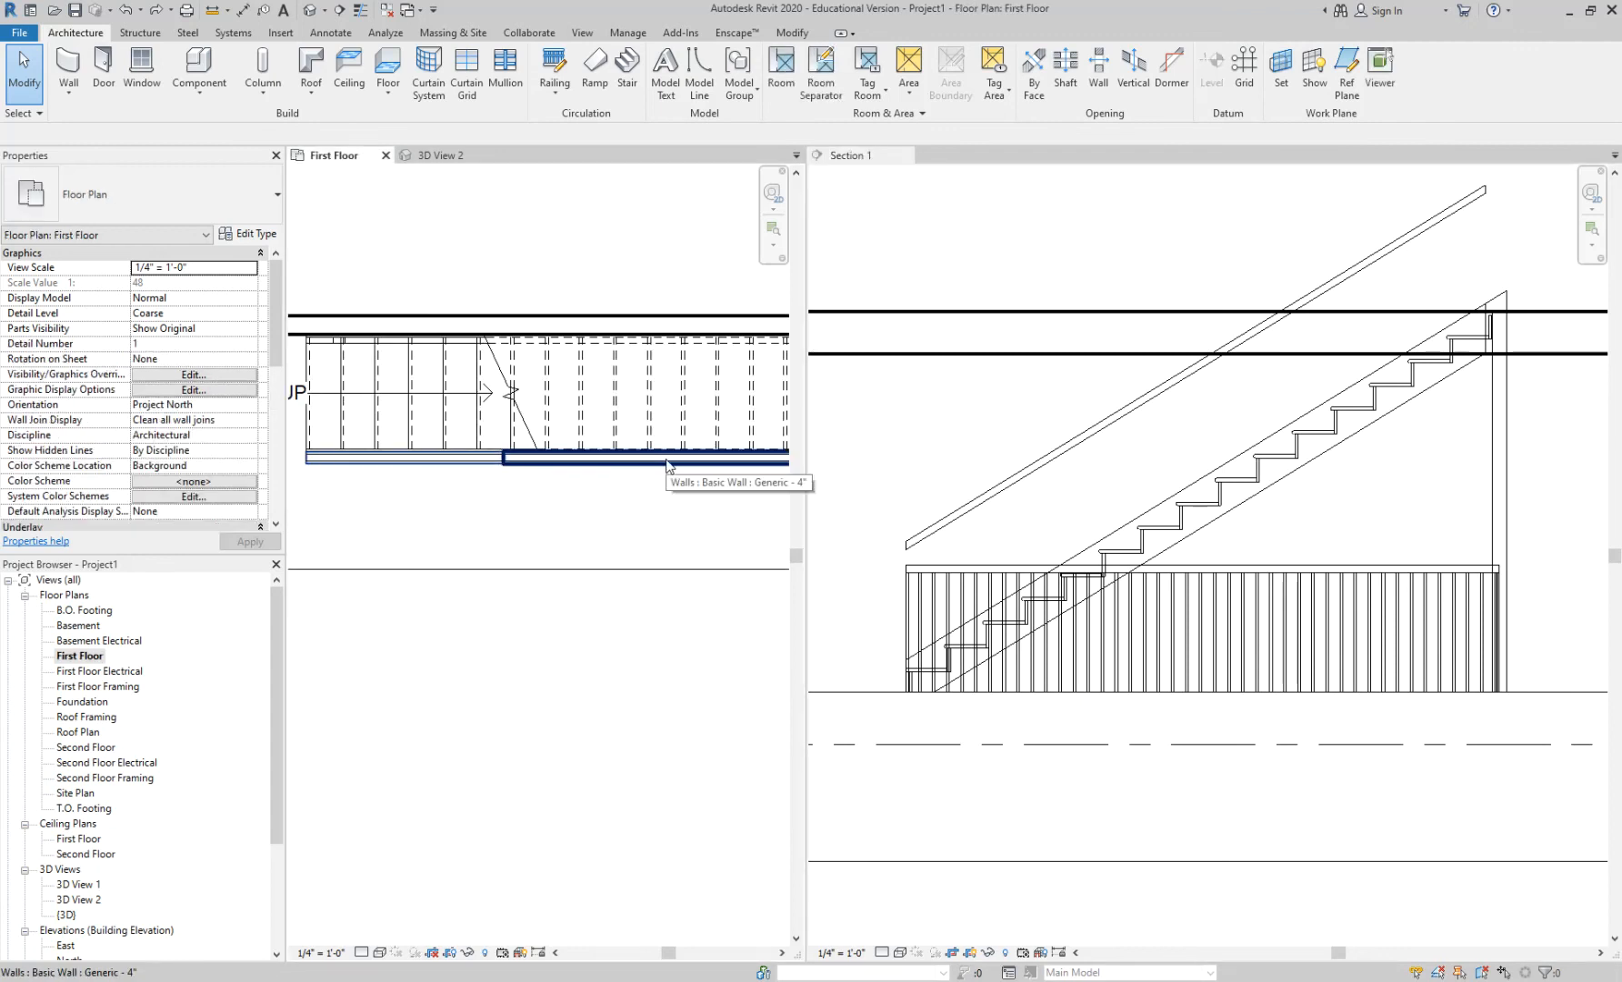
scroll(929, 596, down, 2)
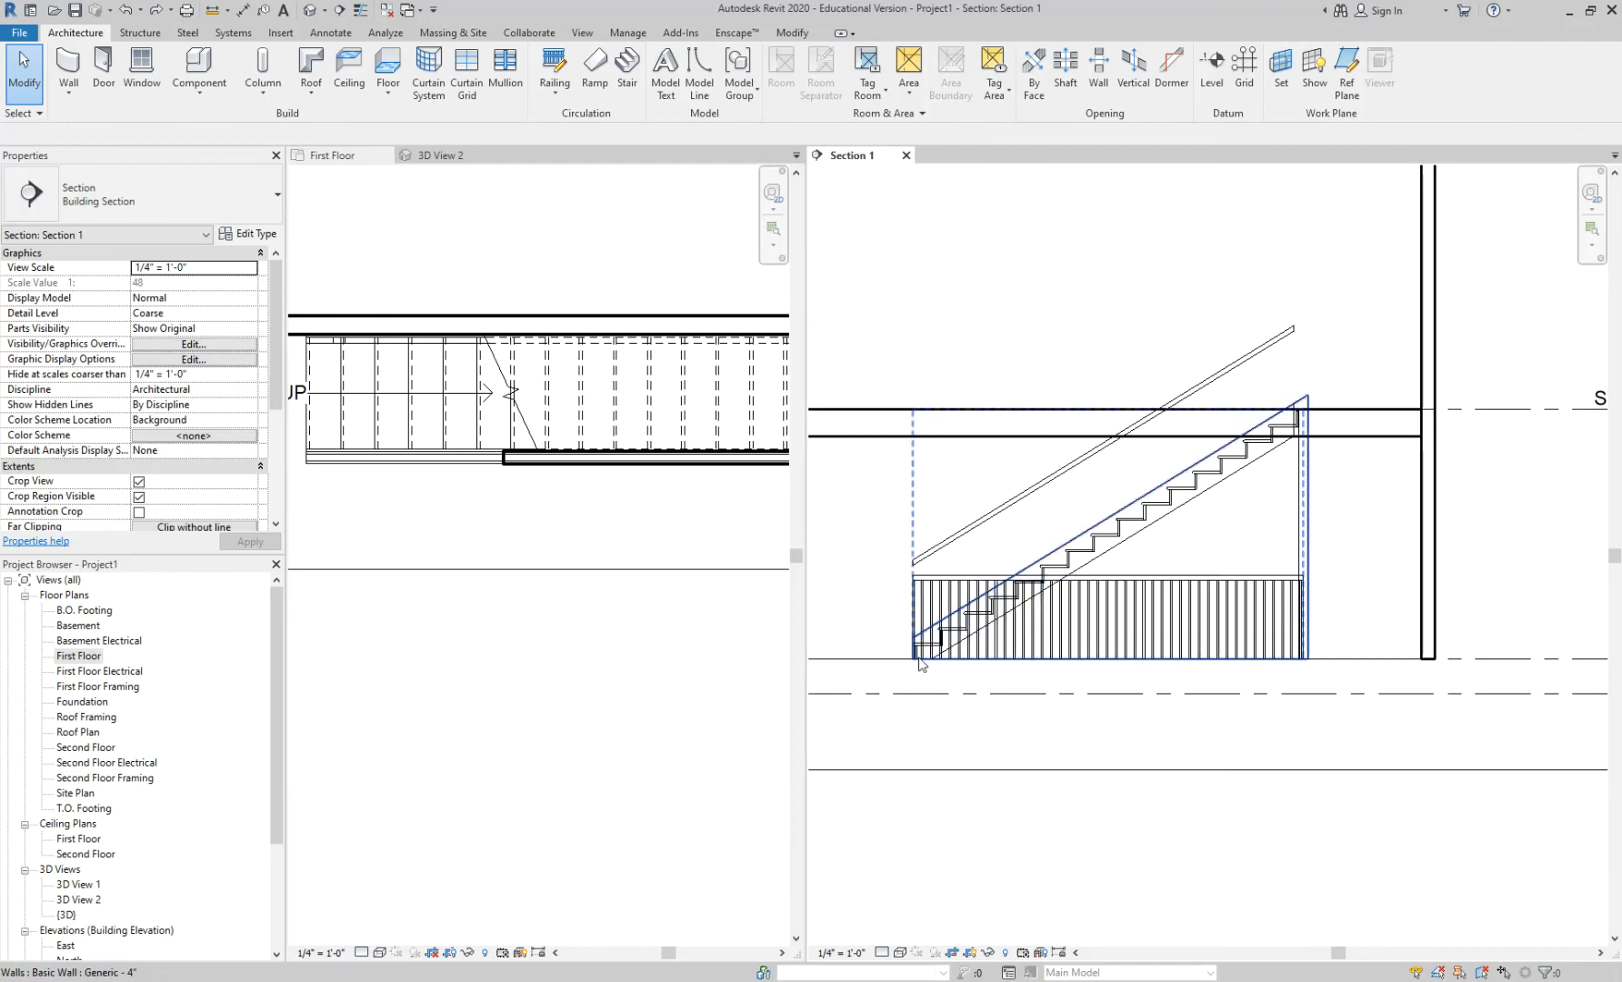
scroll(906, 661, up, 2)
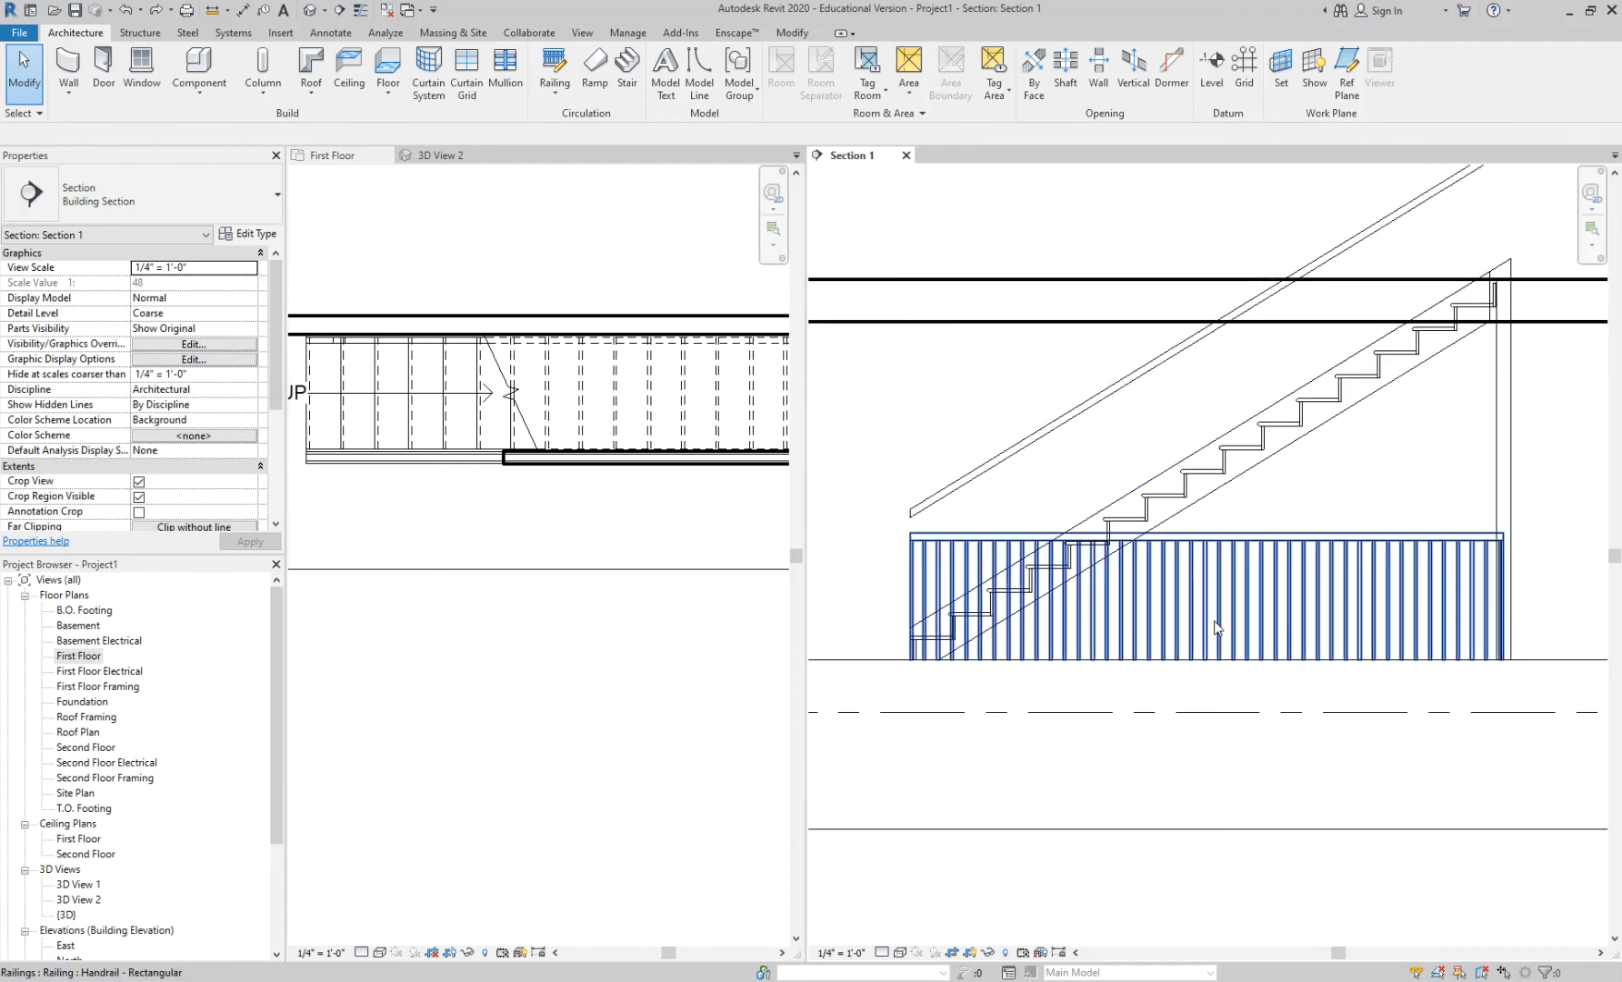
click(1151, 483)
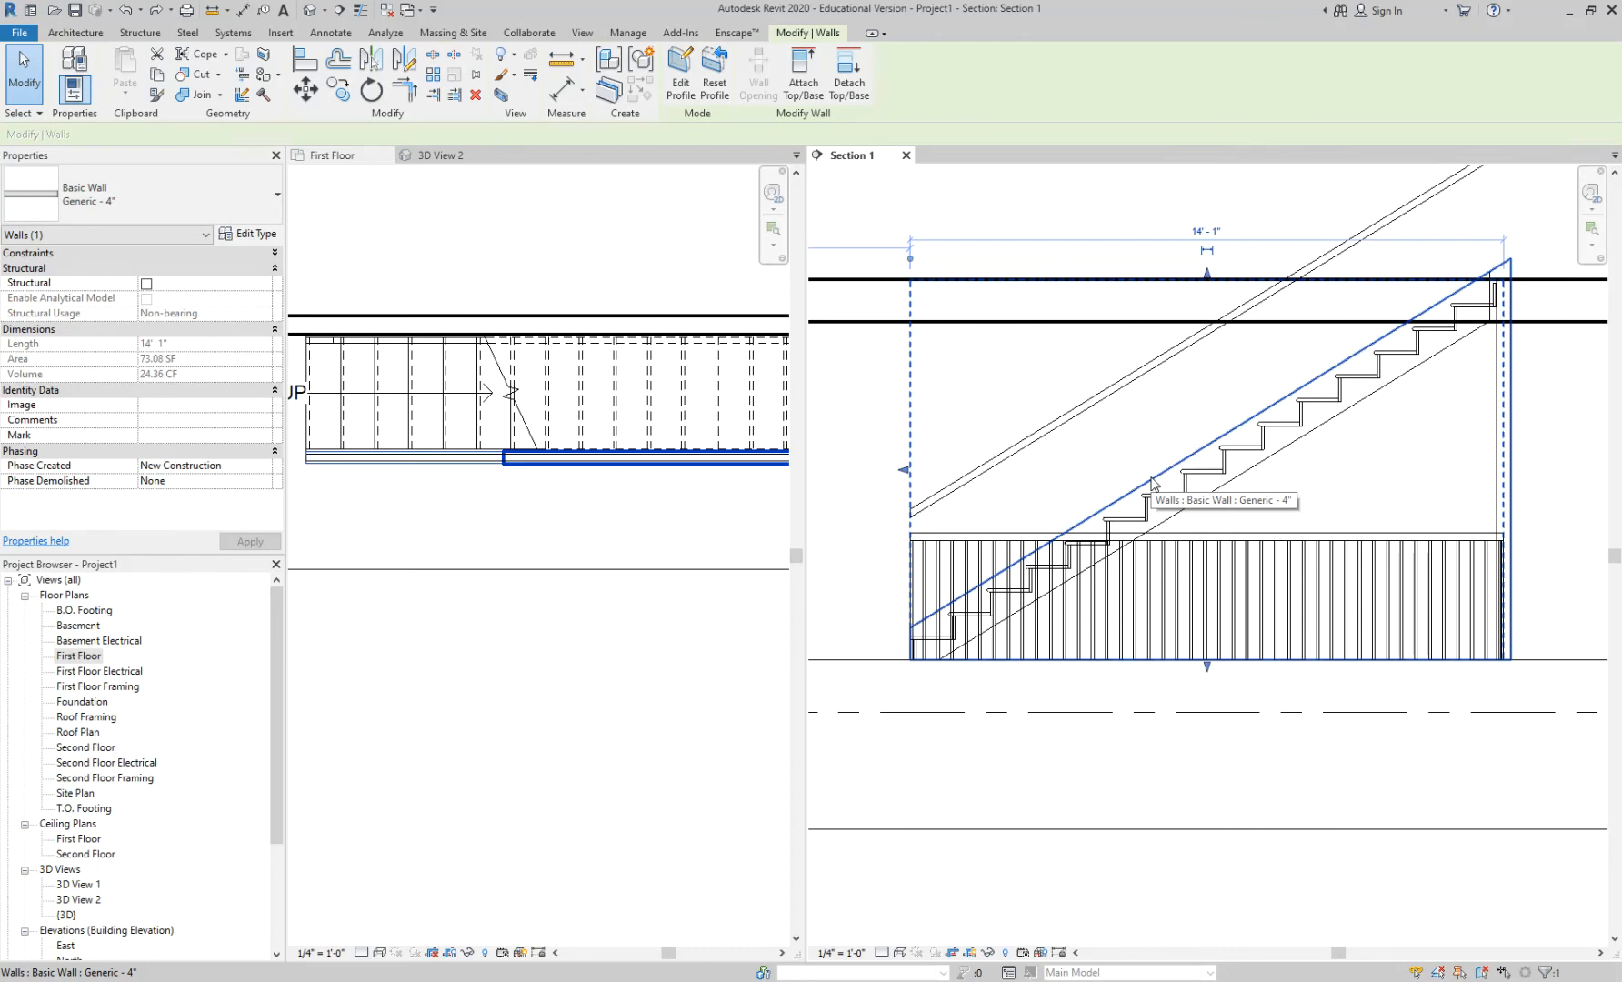
click(862, 518)
click(969, 536)
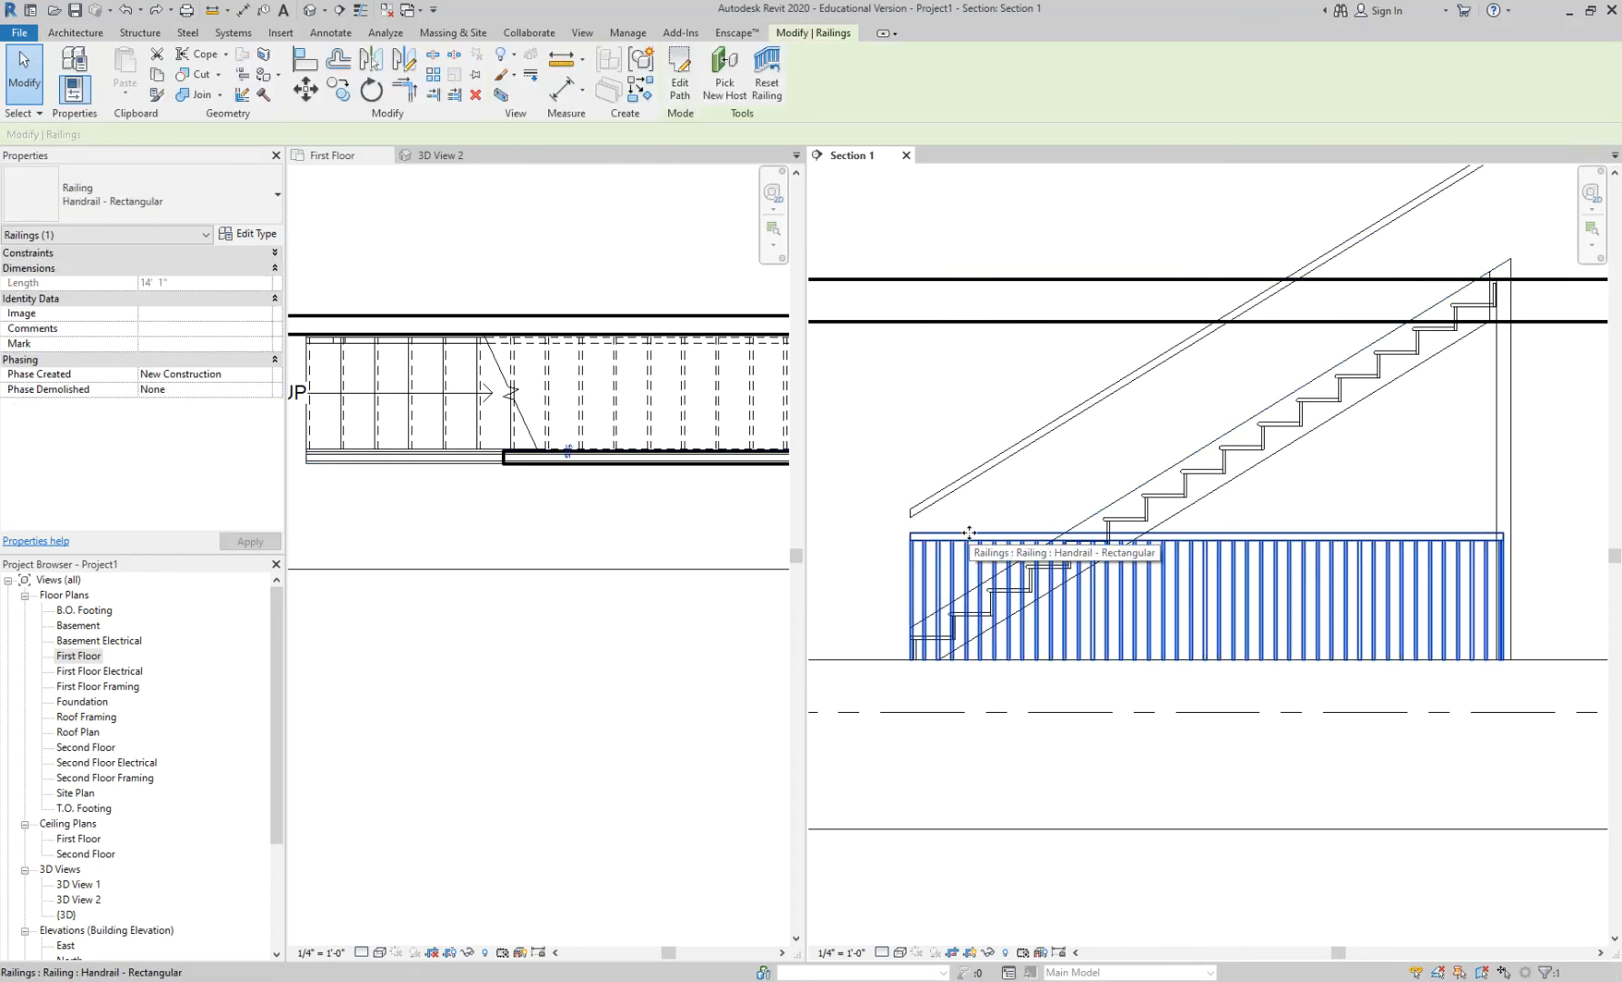
click(724, 91)
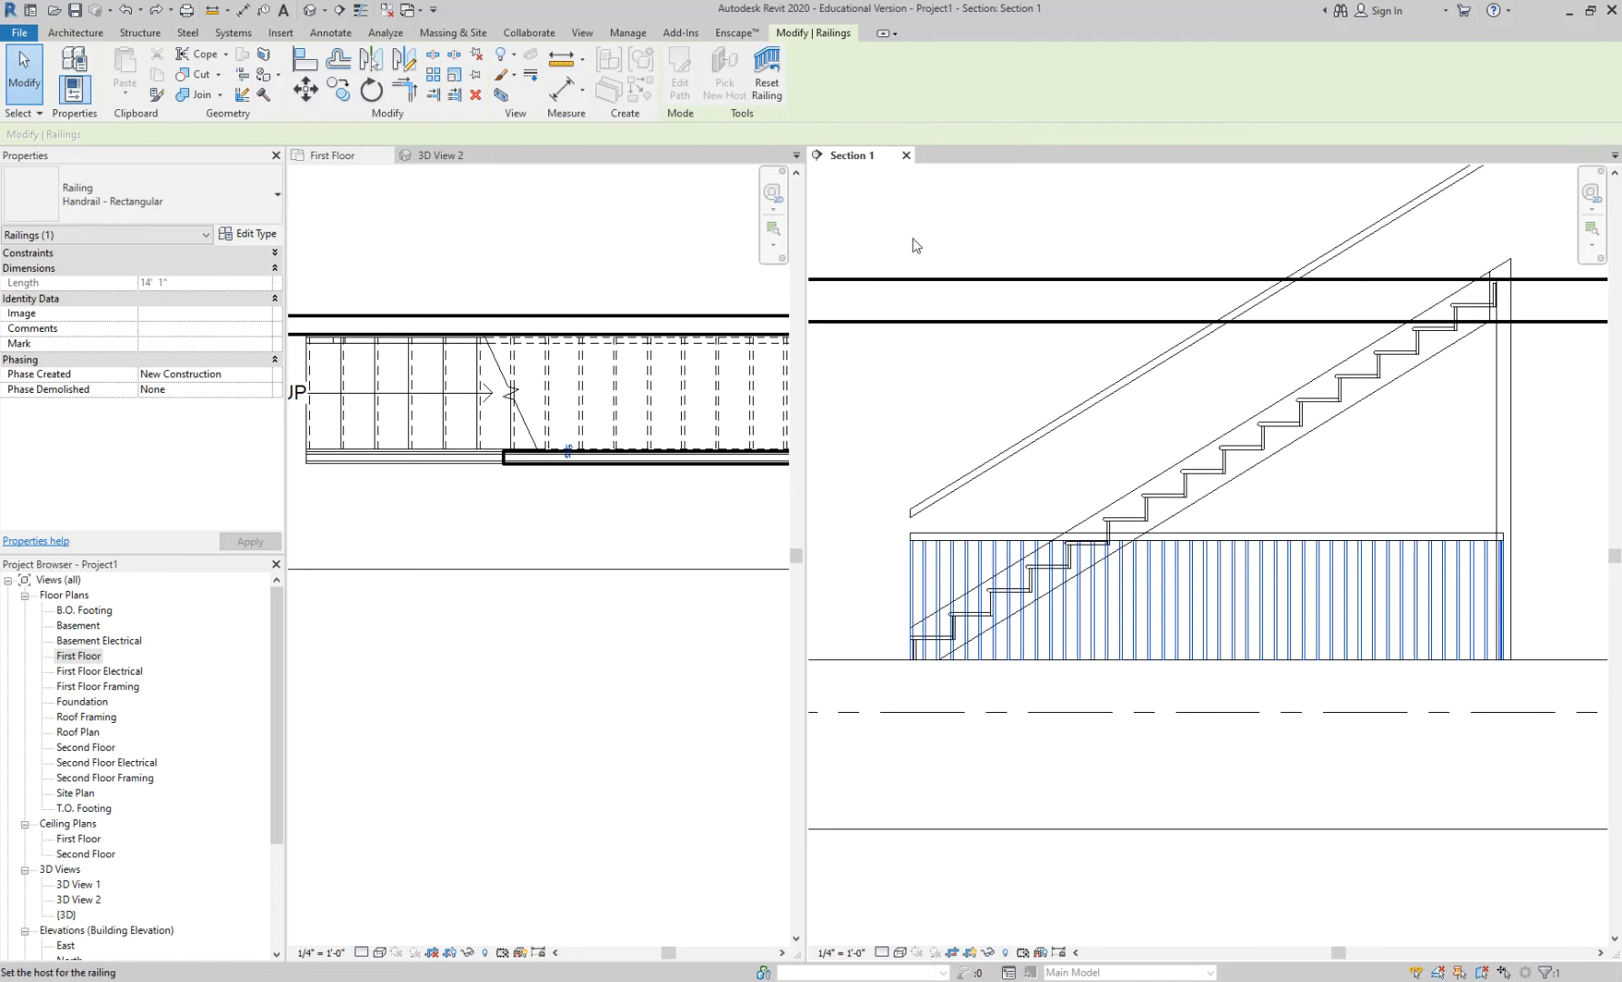
click(1190, 460)
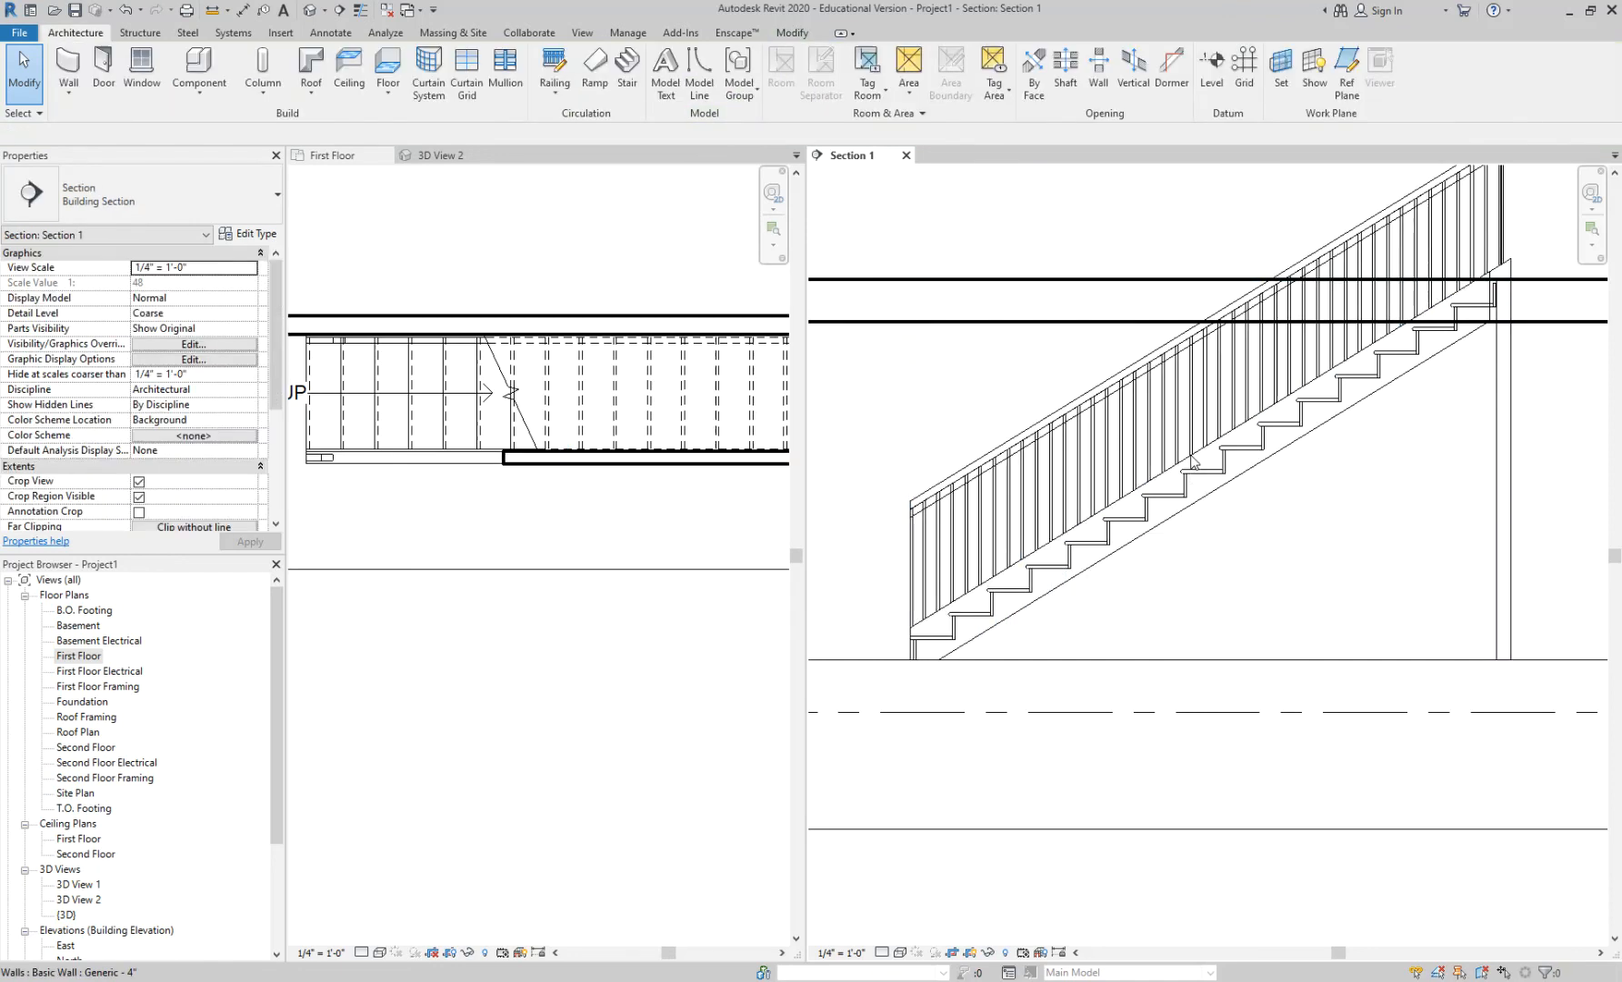
Step: Examine how the rectangular railing sits on the sloped wall in 3D View 2
scroll(1111, 450, down, 2)
click(1105, 431)
click(556, 579)
click(468, 156)
scroll(609, 503, up, 4)
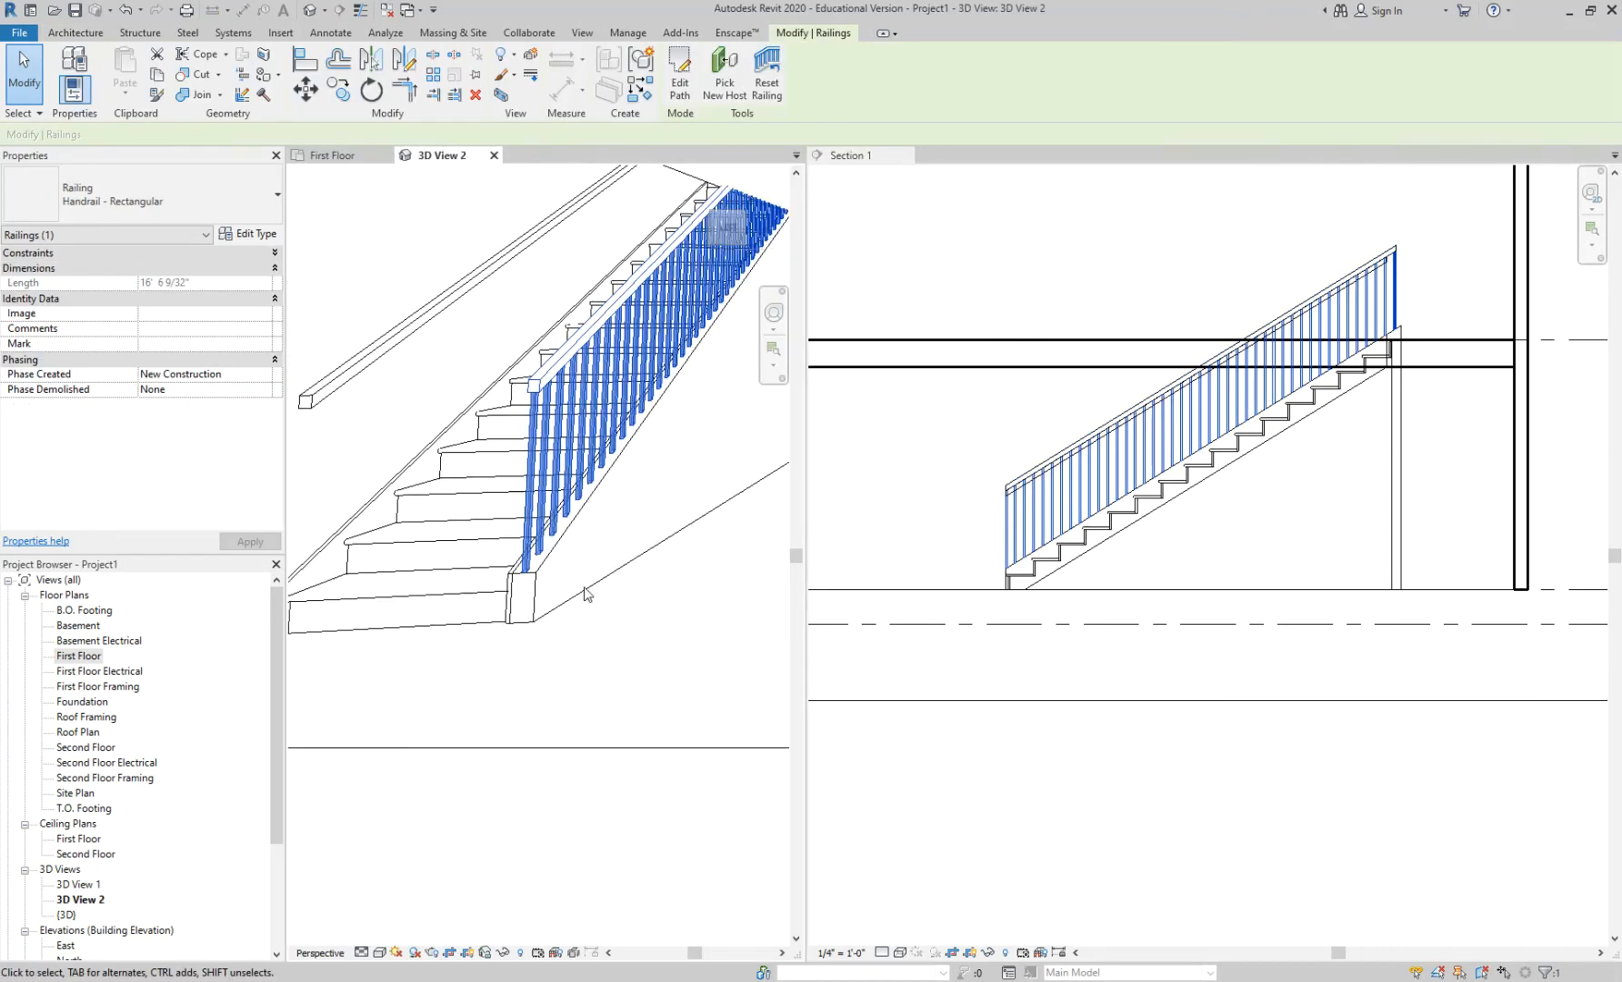
key(Escape)
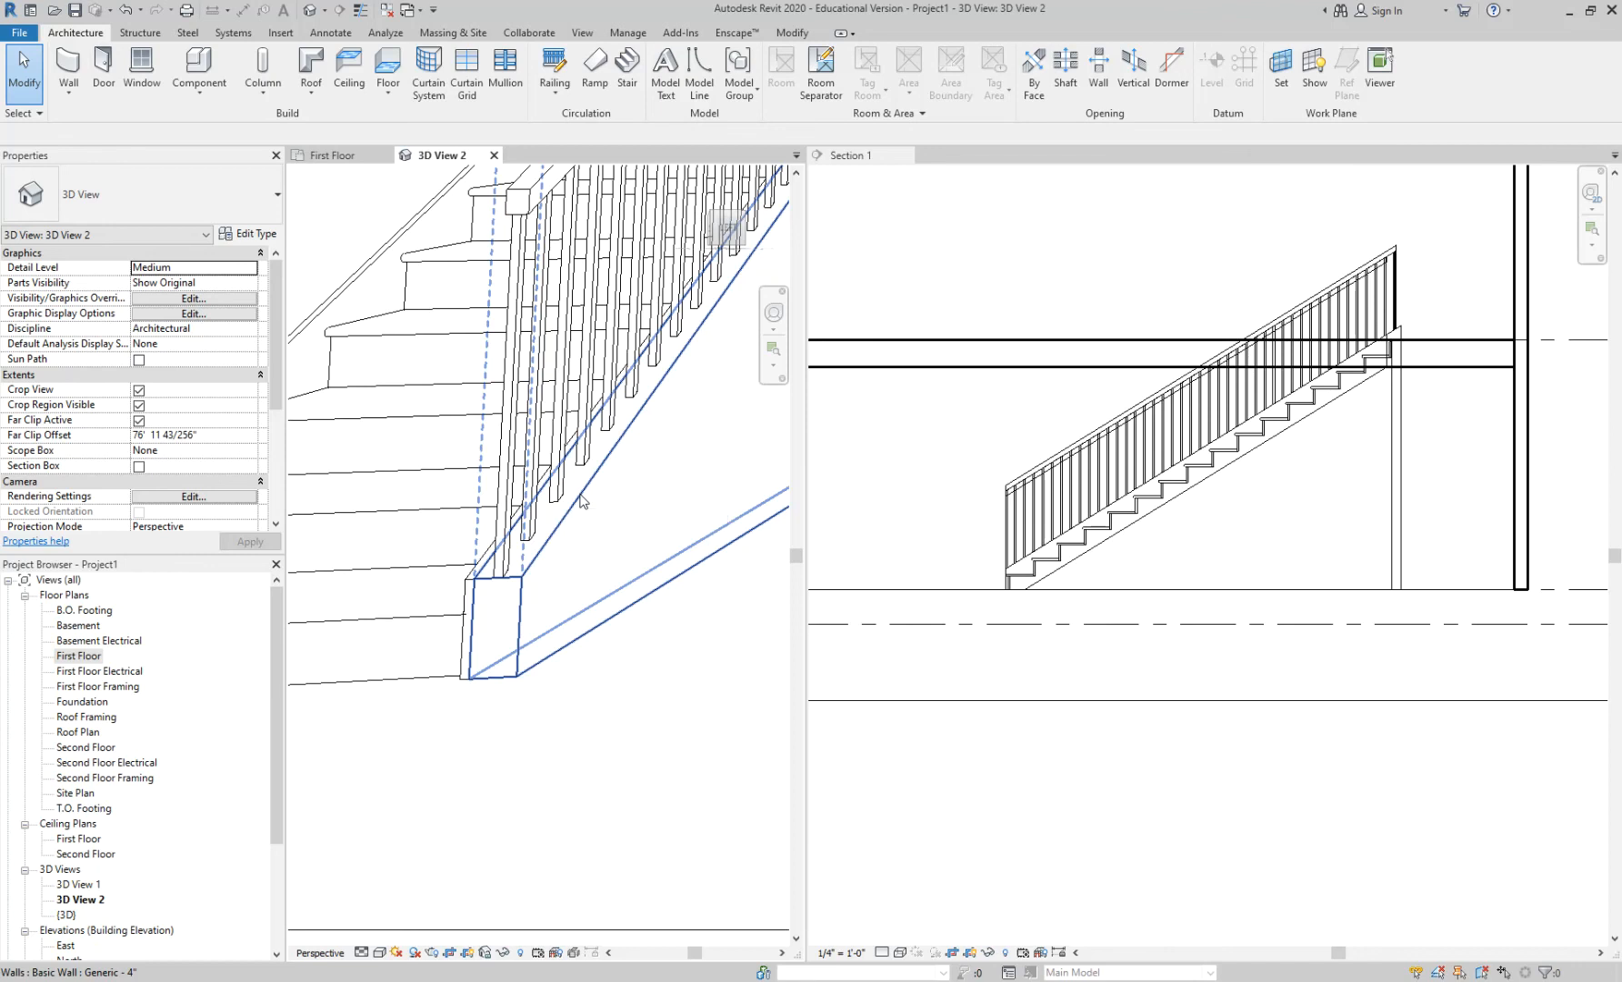
Step: Edit the 4" wall's profile in Section 1, pulling the upper end of its sloped top line back to about mid-stair
click(1170, 397)
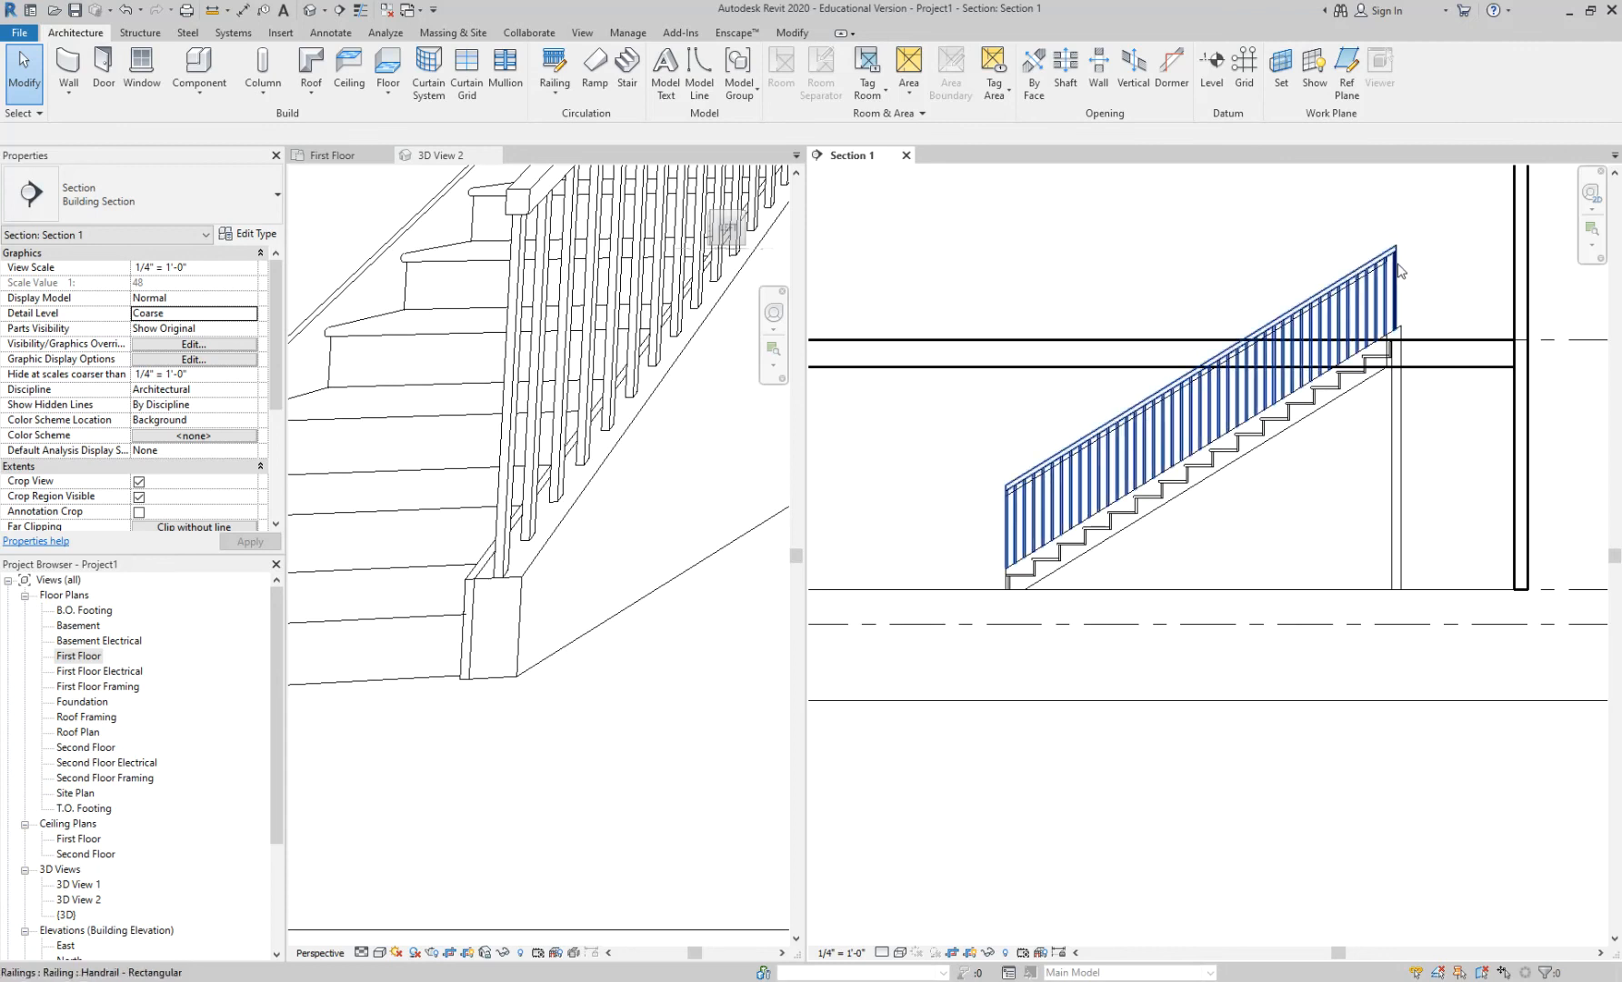
click(1375, 354)
click(1364, 355)
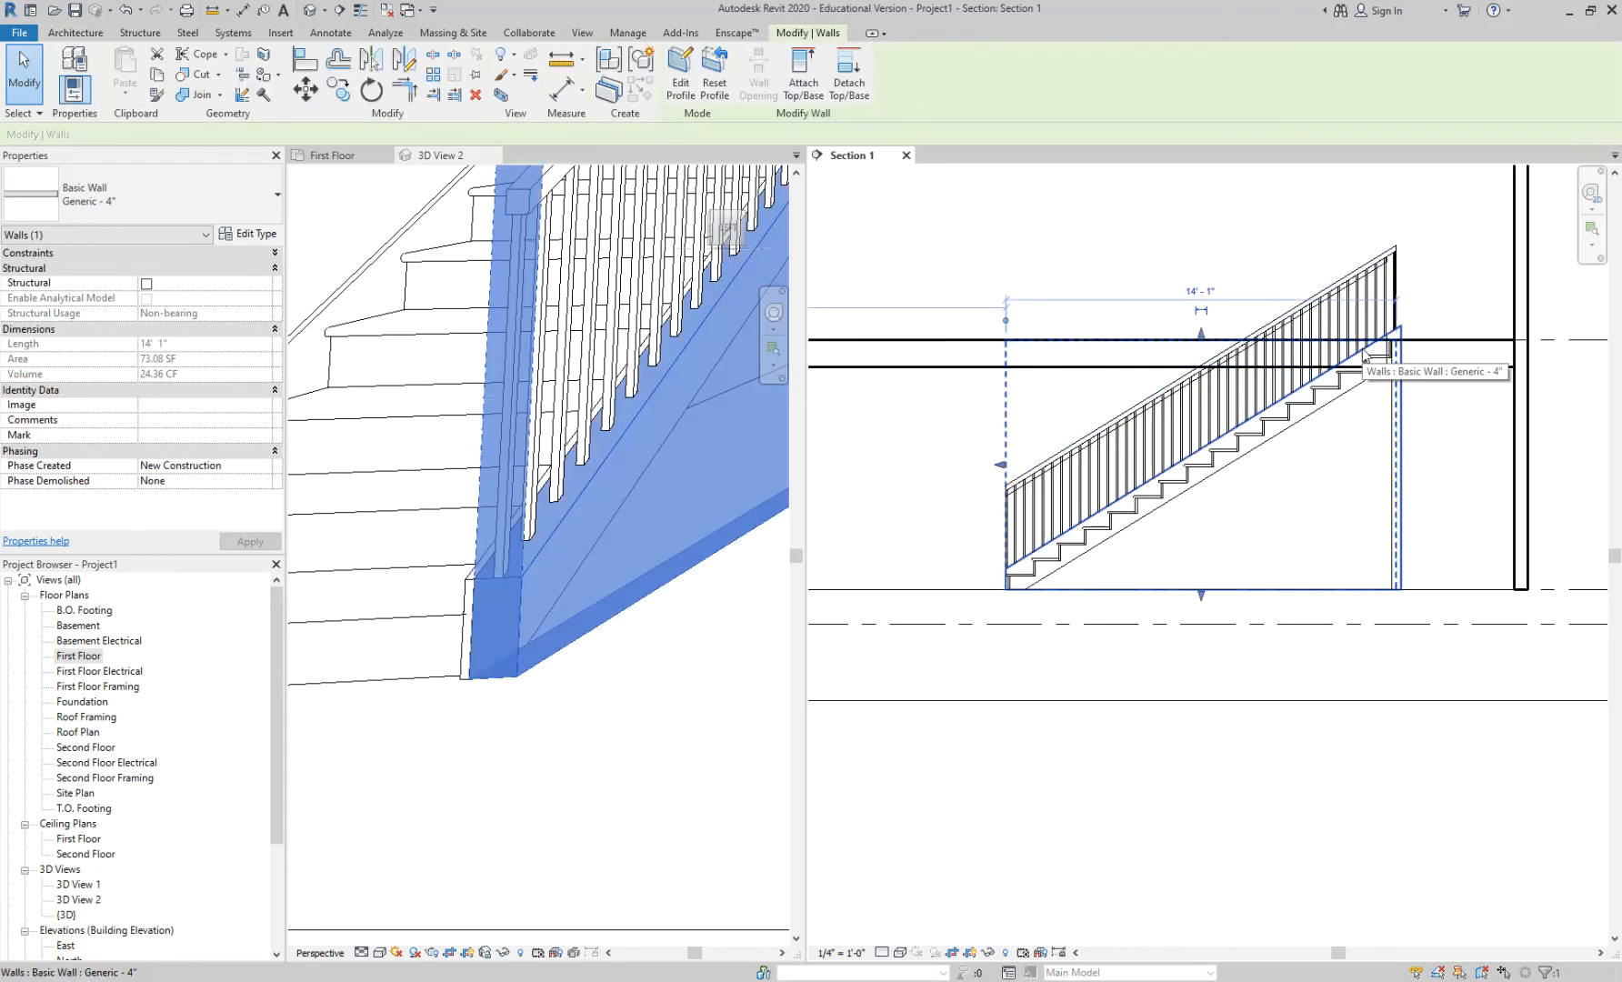
scroll(1364, 355, up, 2)
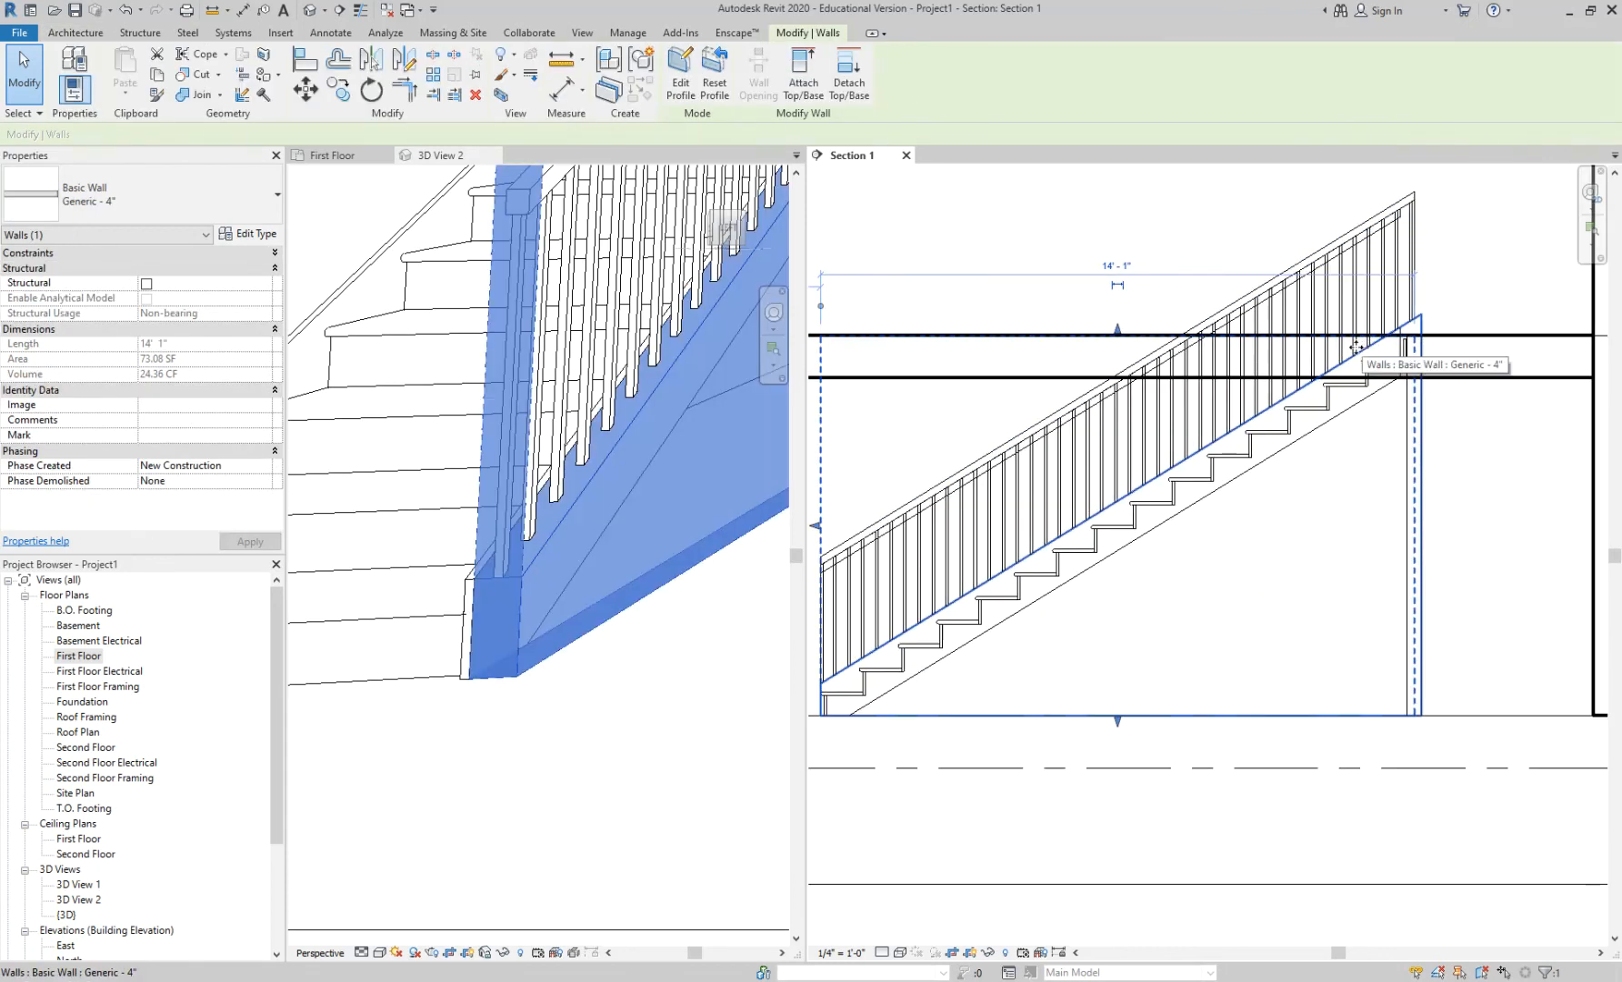
click(678, 73)
click(1406, 337)
drag(1414, 319, 1260, 403)
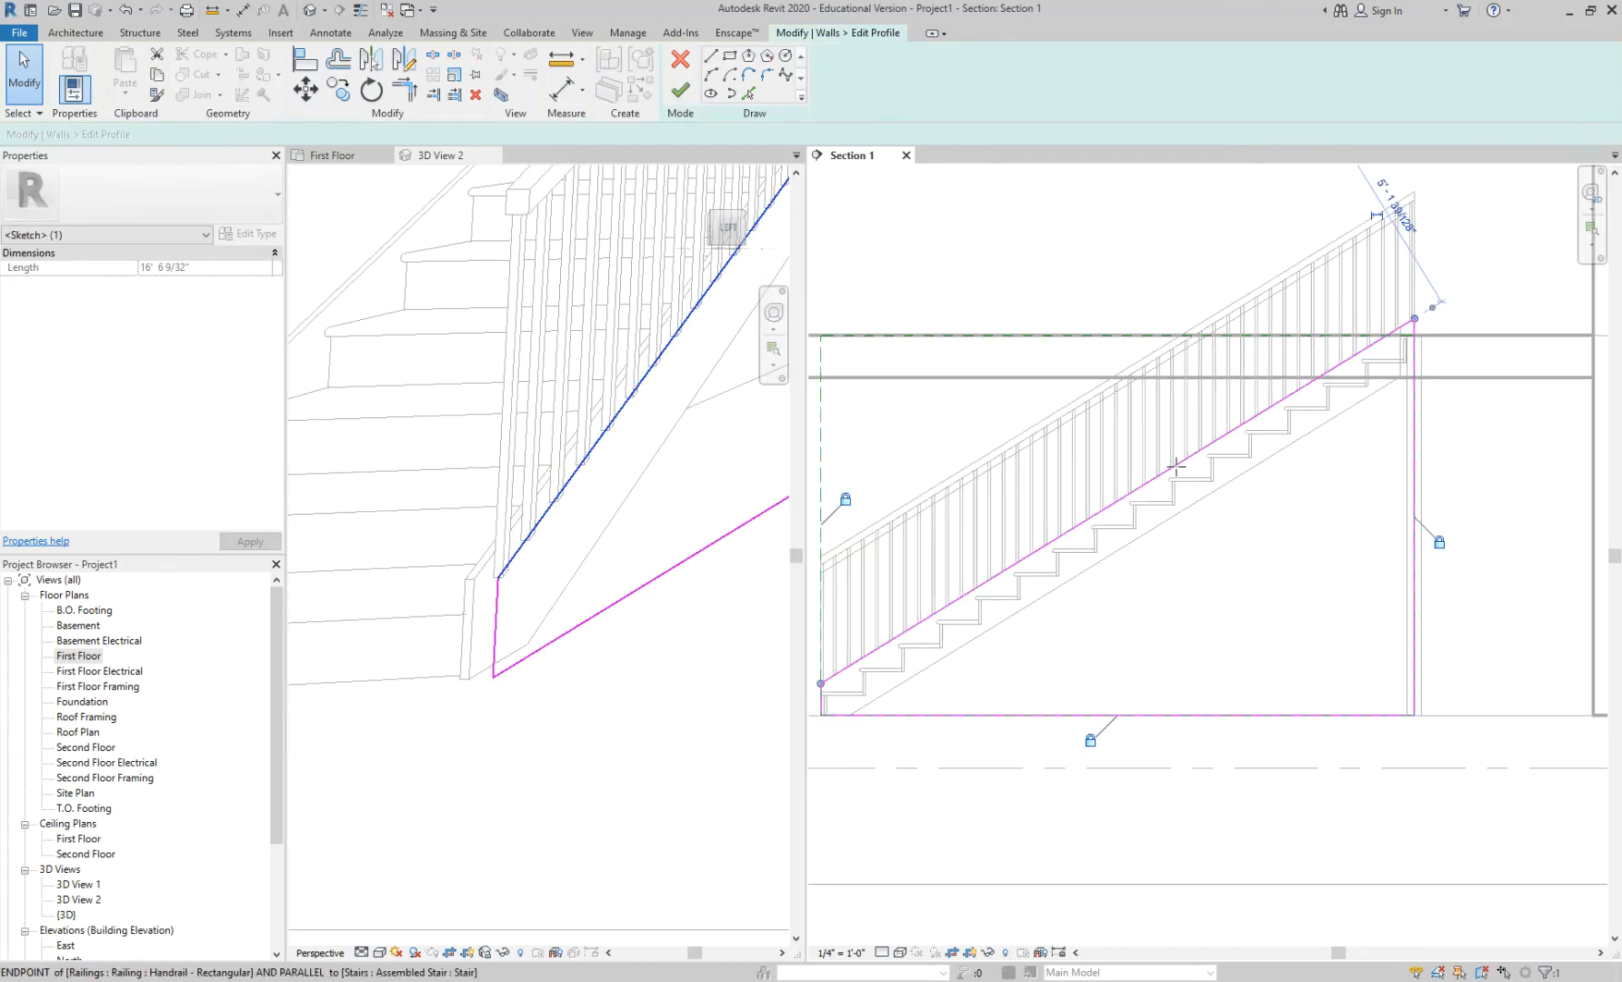
drag(1185, 465, 1171, 468)
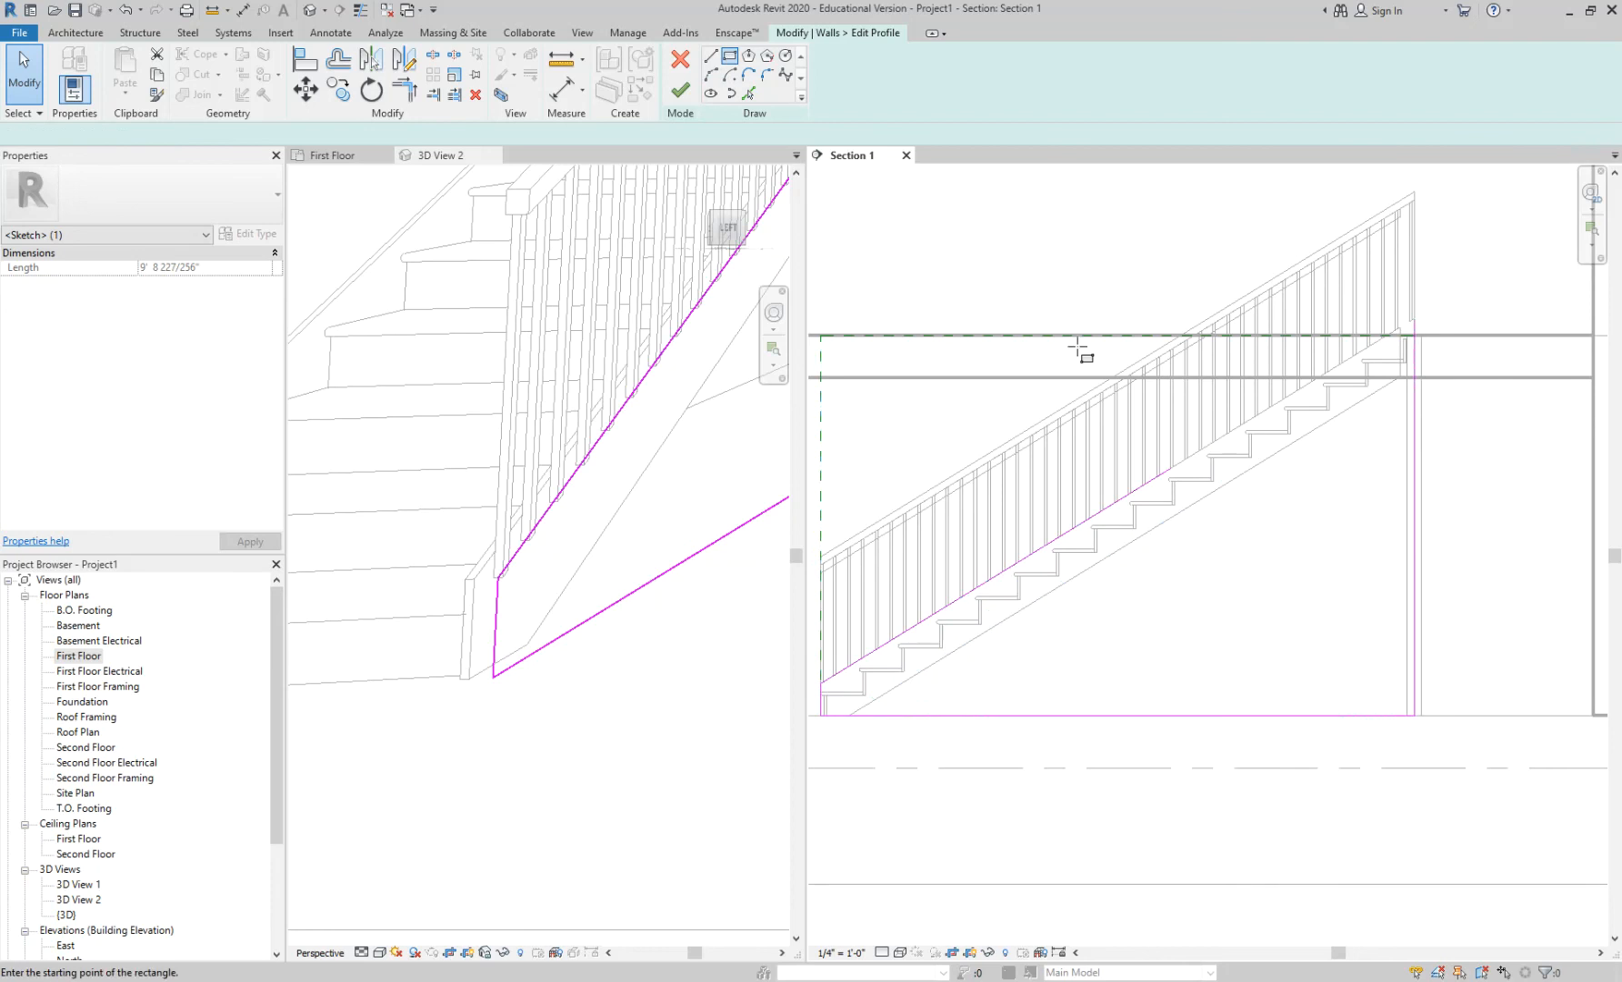
Step: Draw a vertical profile line up from the shortened slope's end and a horizontal line from its top past the wall's upper-stair end
click(730, 55)
click(1171, 468)
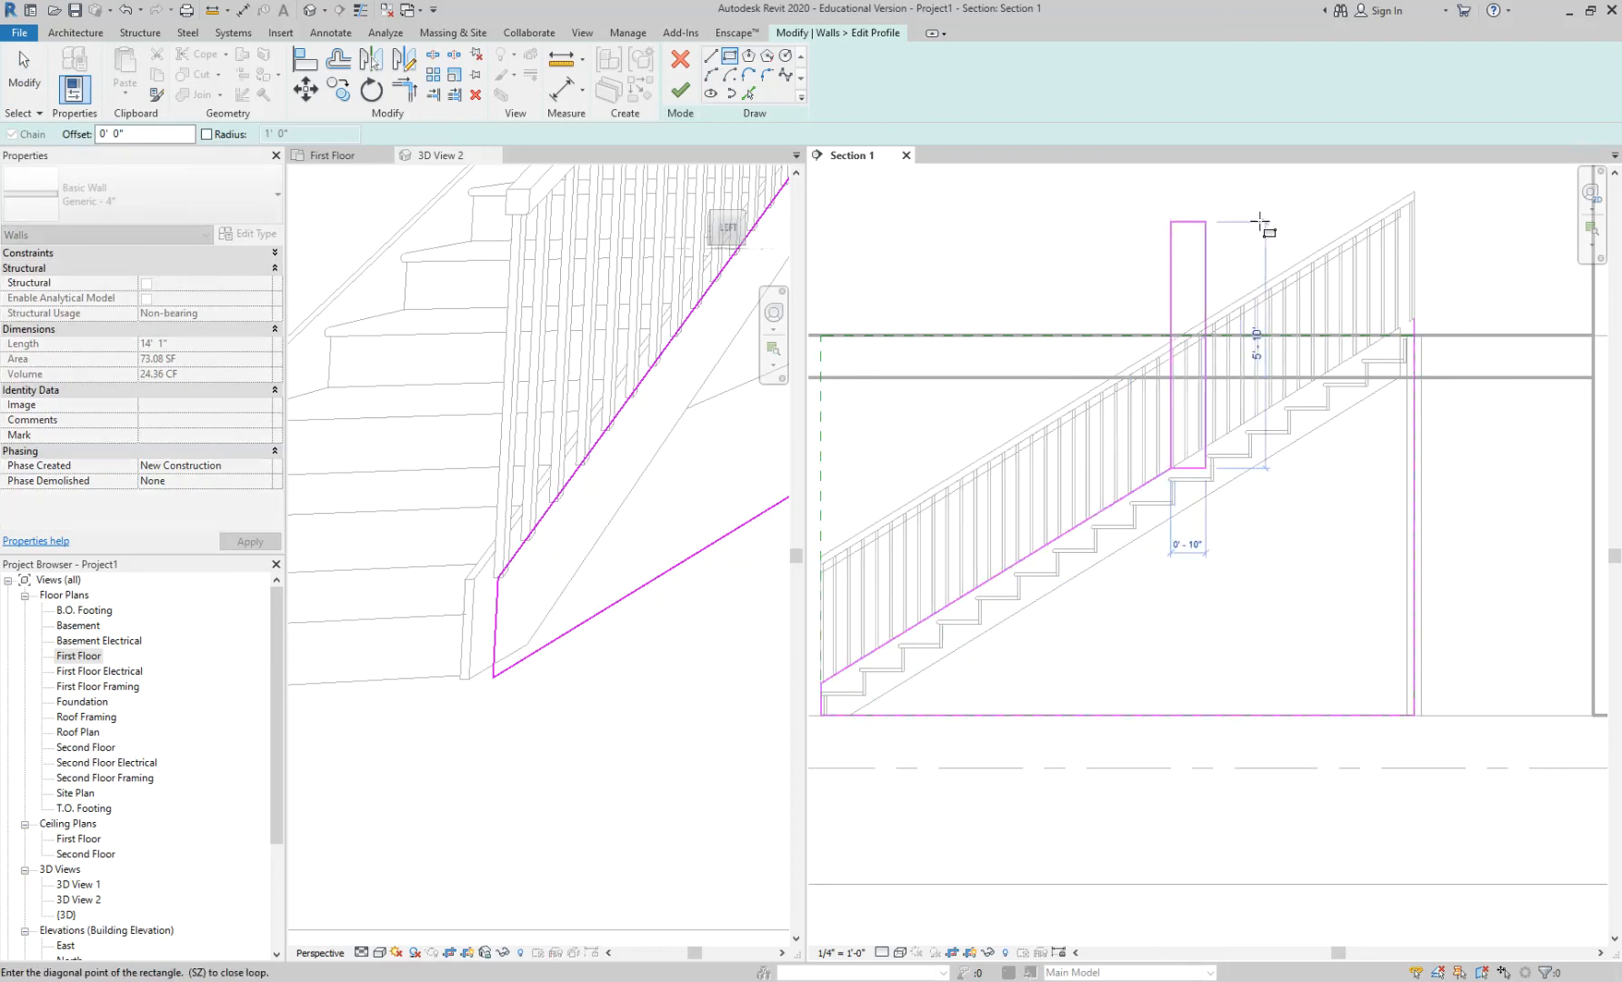
click(711, 56)
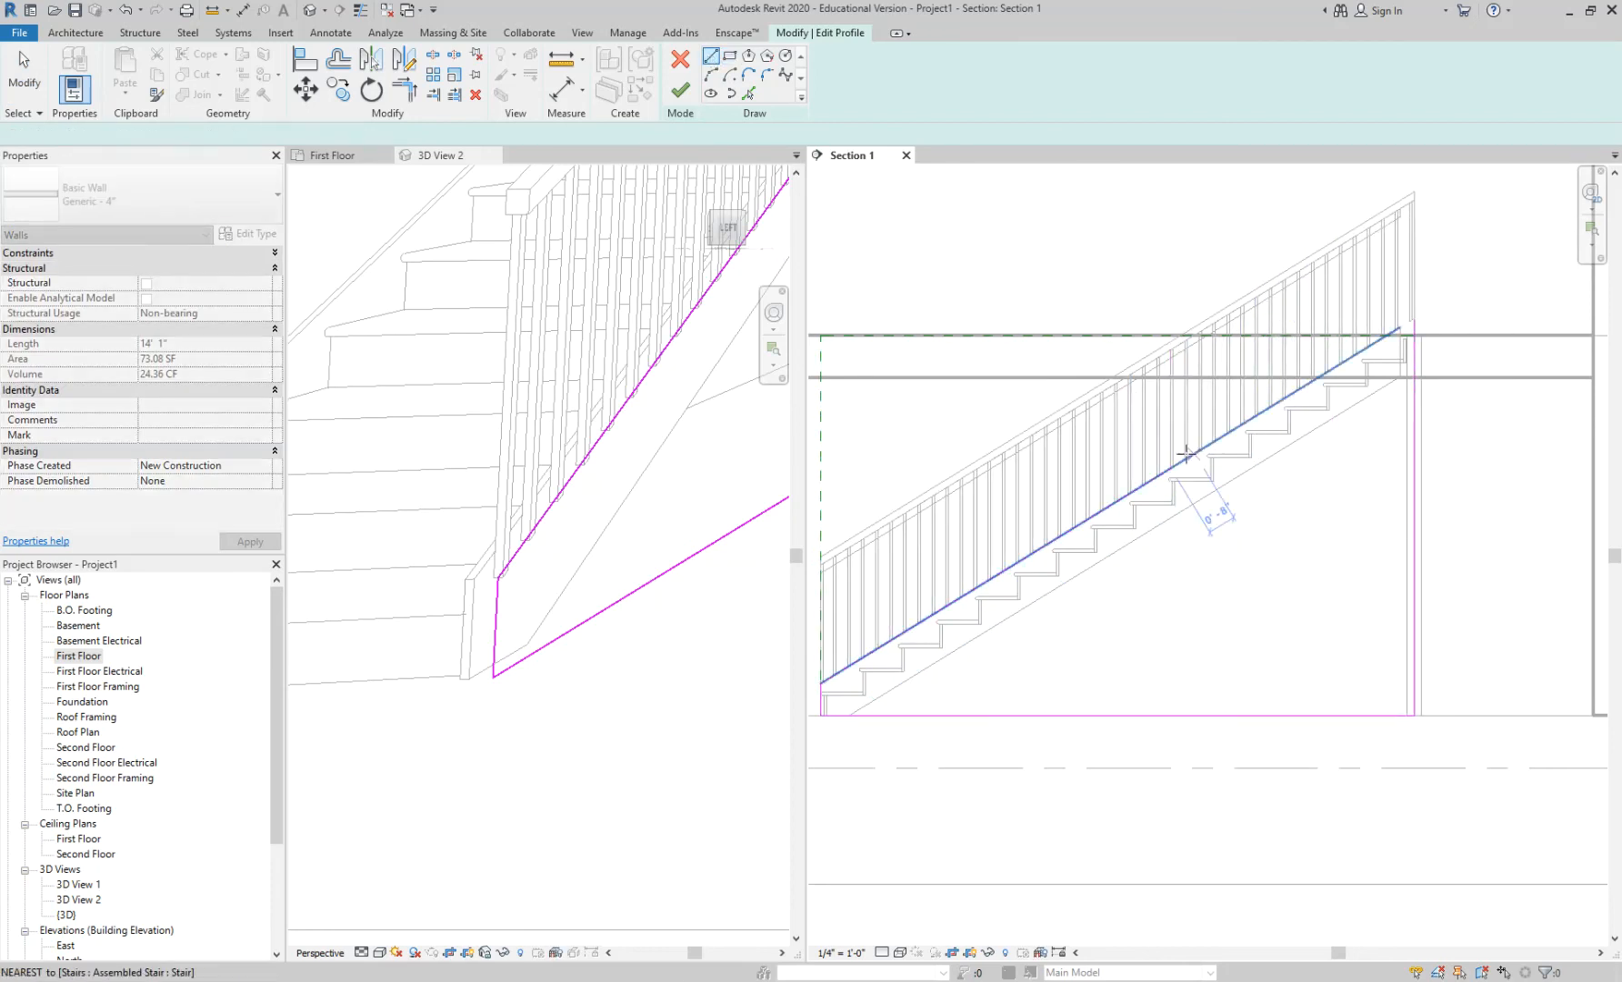
click(1171, 468)
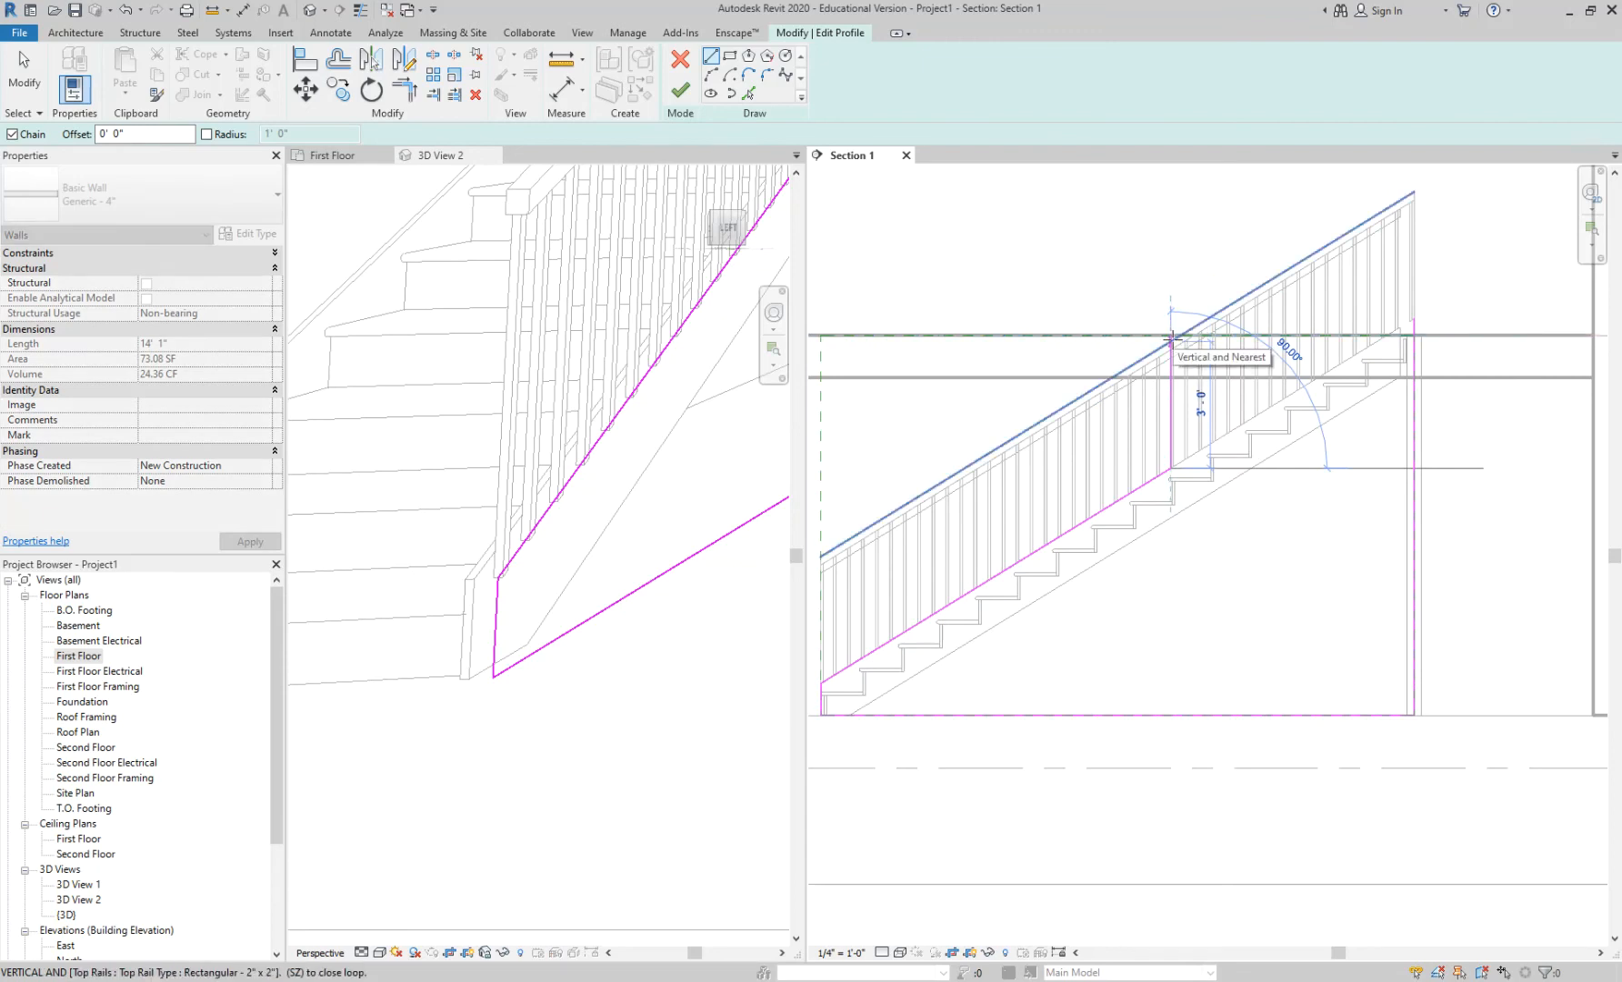
scroll(1175, 216, down, 1)
click(1175, 200)
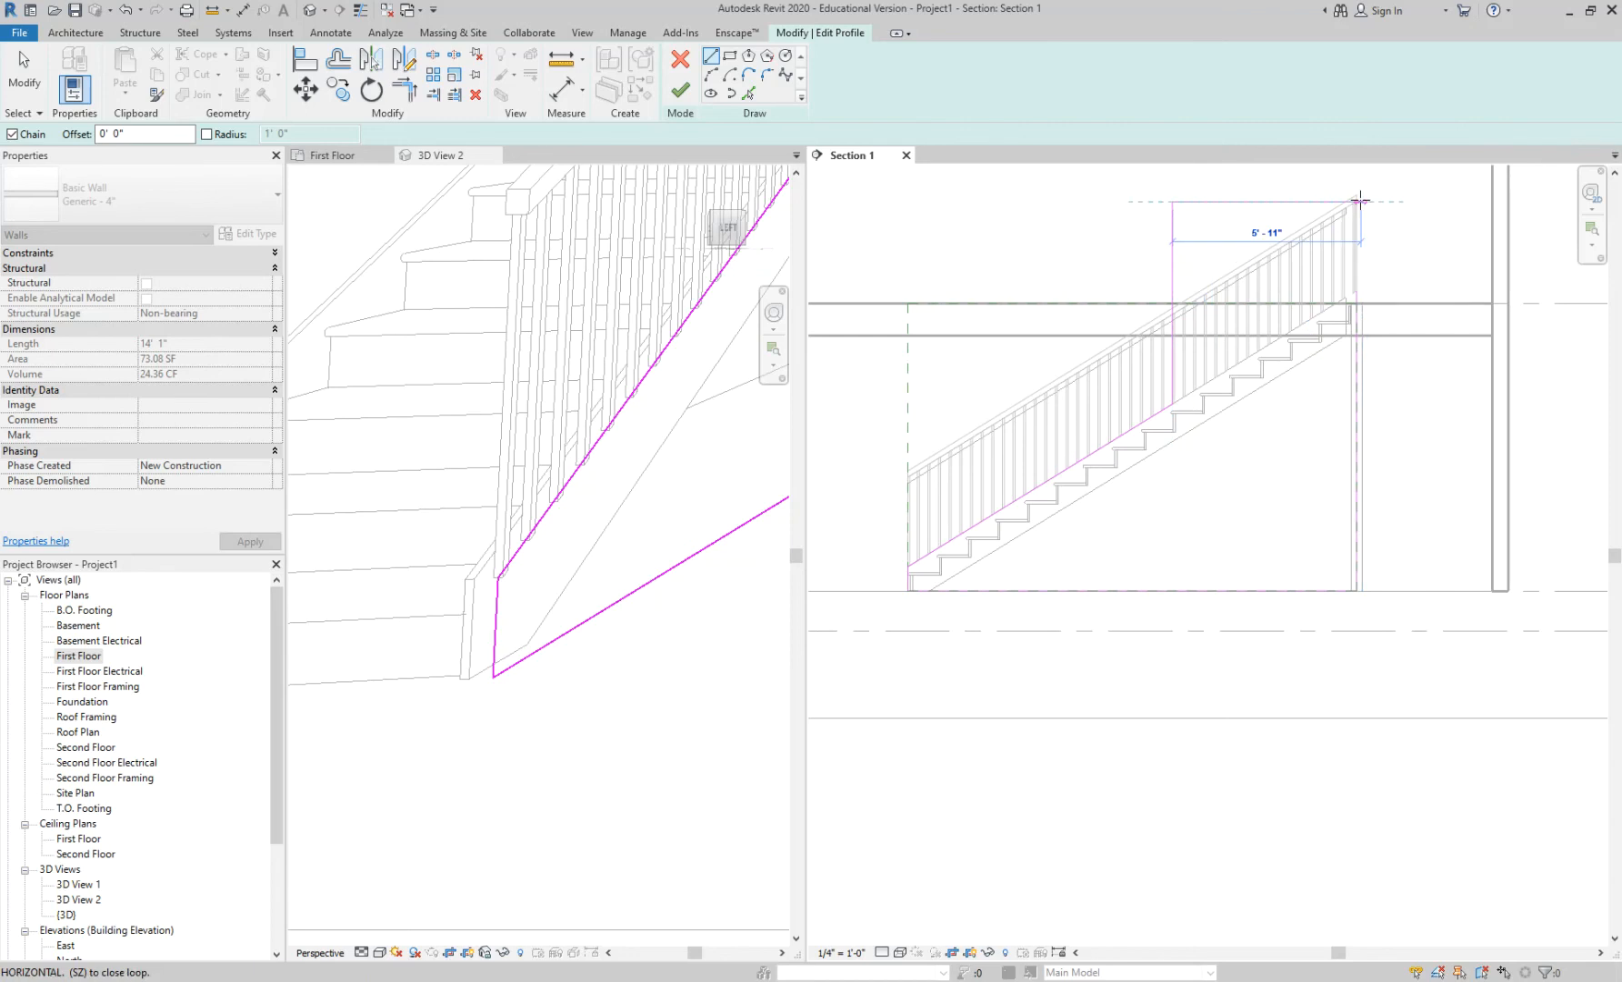
click(1391, 201)
key(Escape)
key(Escape)
Step: Trim the horizontal top line and the wall's vertical end line to a corner, and finish the wall profile
scroll(1363, 266, up, 1)
key(t)
key(r)
click(1348, 353)
scroll(1349, 355, down, 1)
click(1244, 244)
click(682, 91)
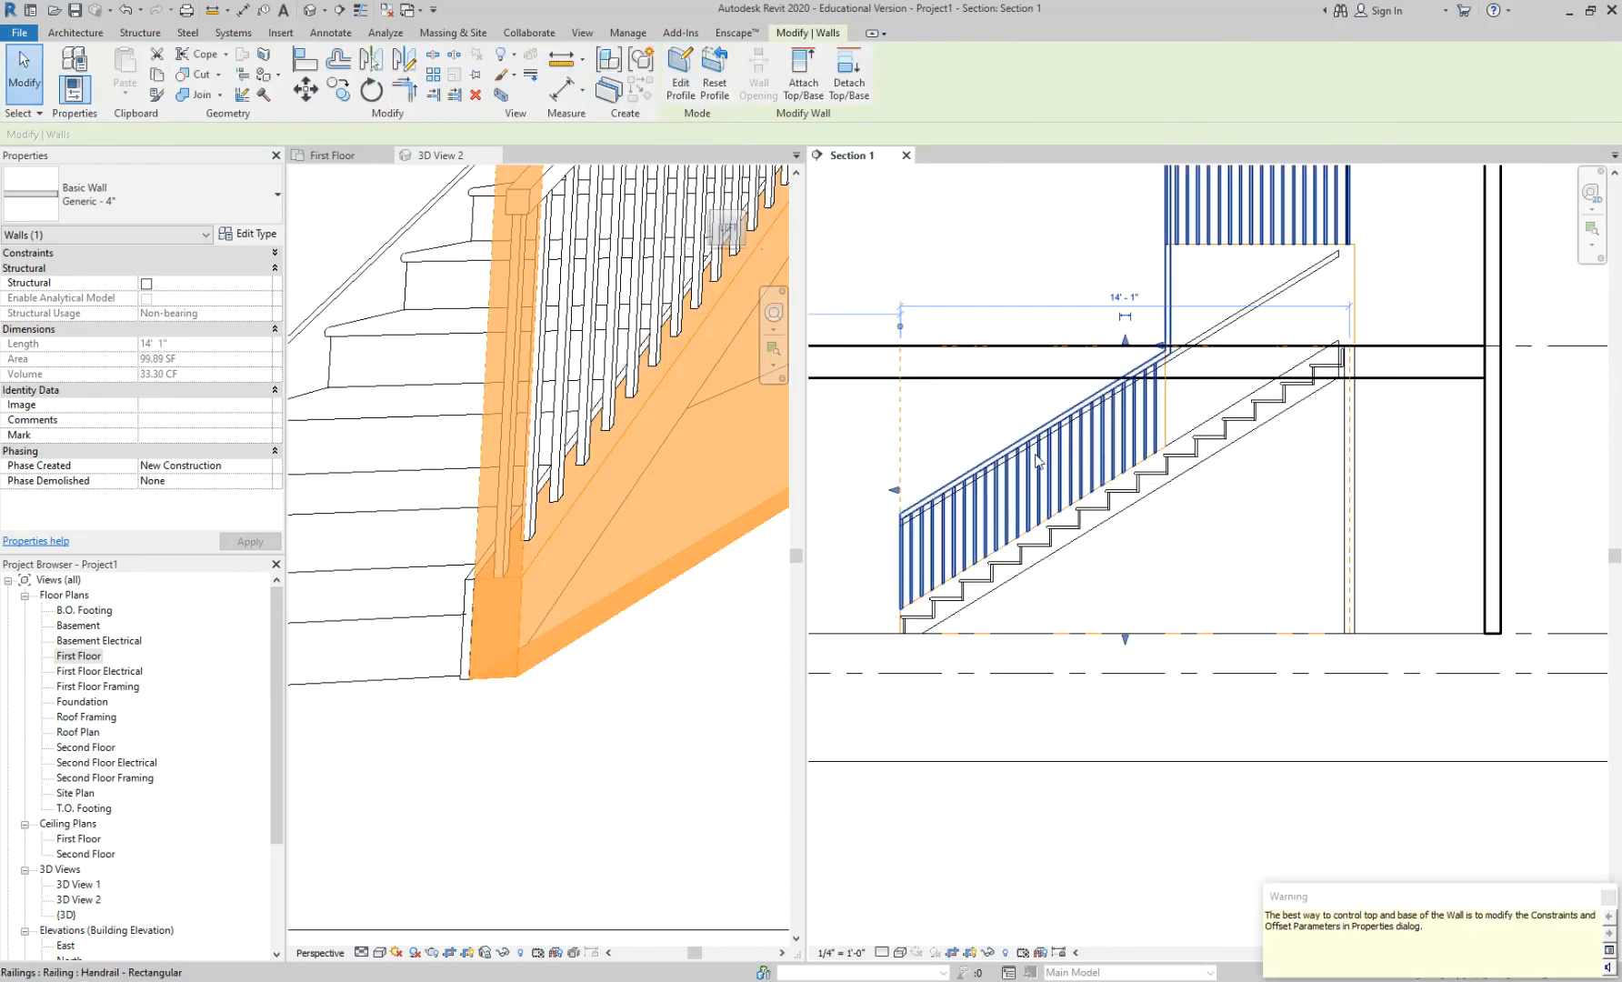
scroll(1039, 459, down, 1)
click(1133, 754)
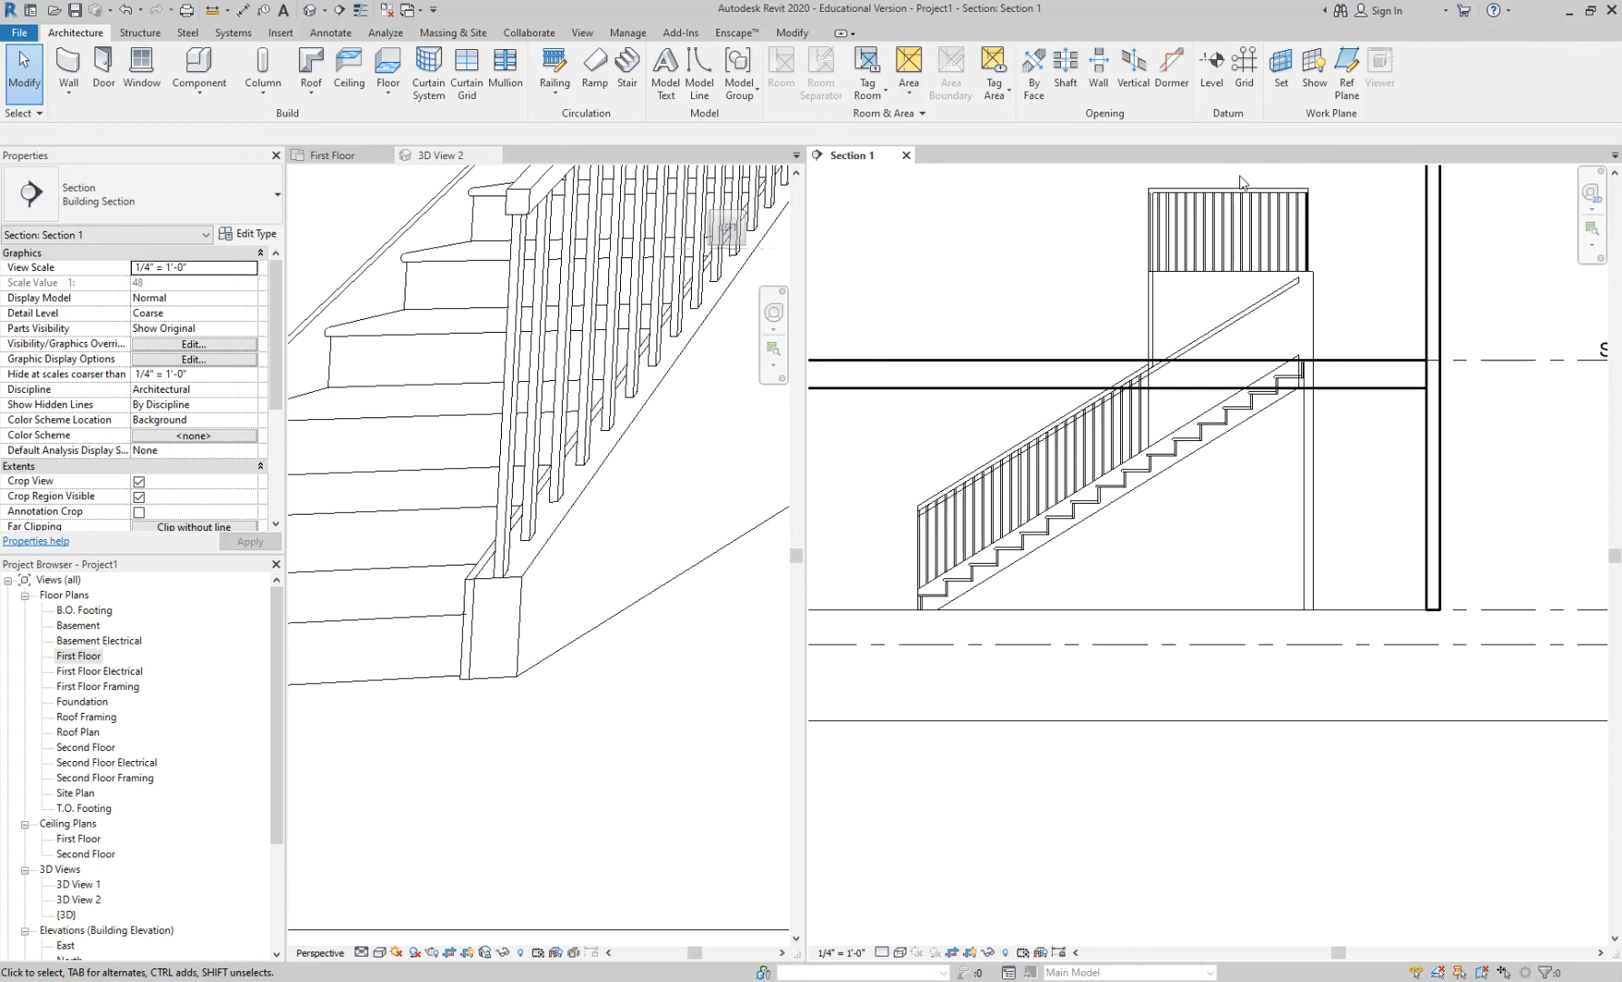
Step: Open the rectangular railing's path in the First Floor plan and draw a vertical reference plane in Section 1 at the wall's raised edge
click(1109, 398)
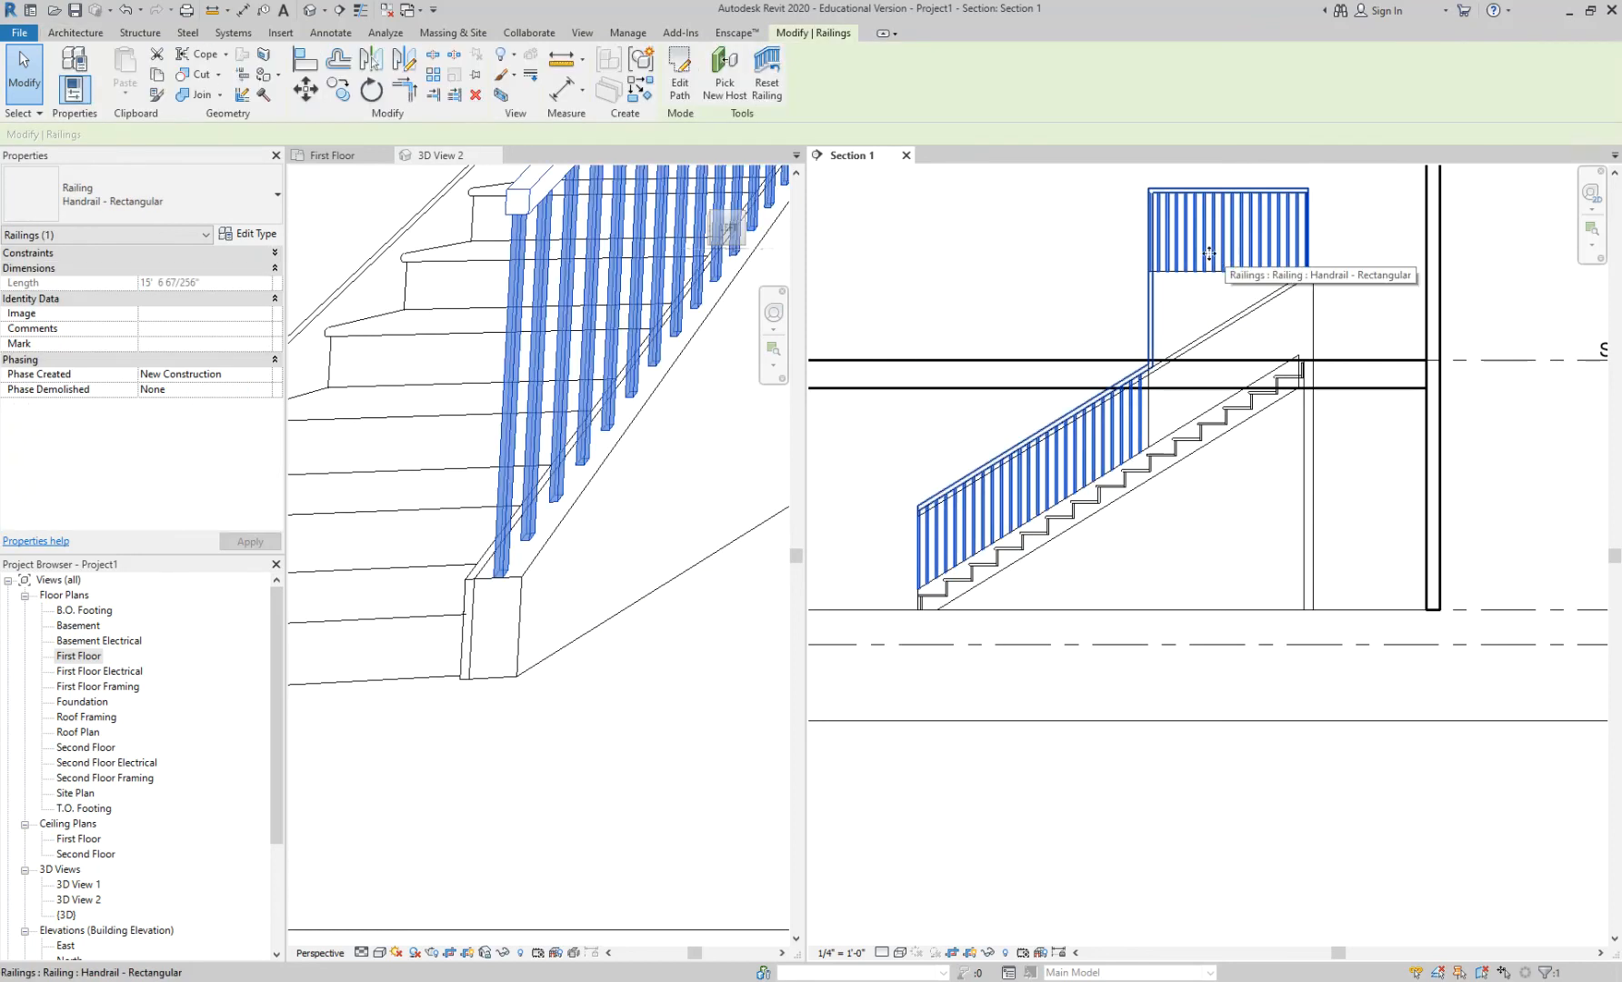
click(687, 70)
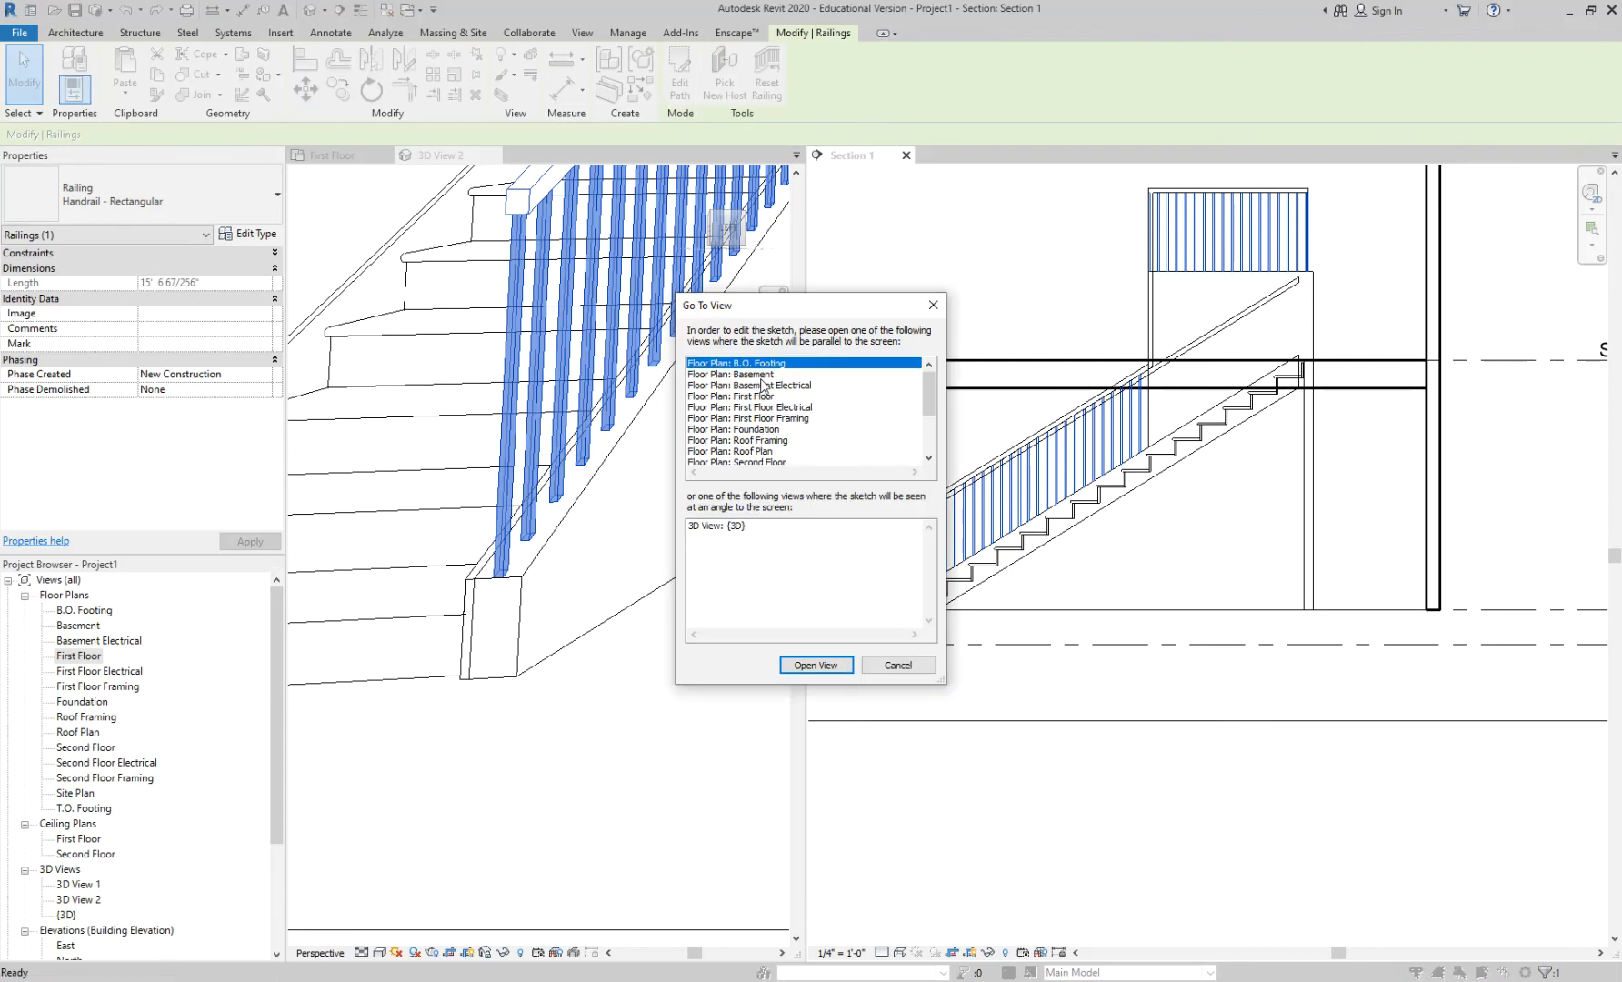
click(764, 396)
click(805, 665)
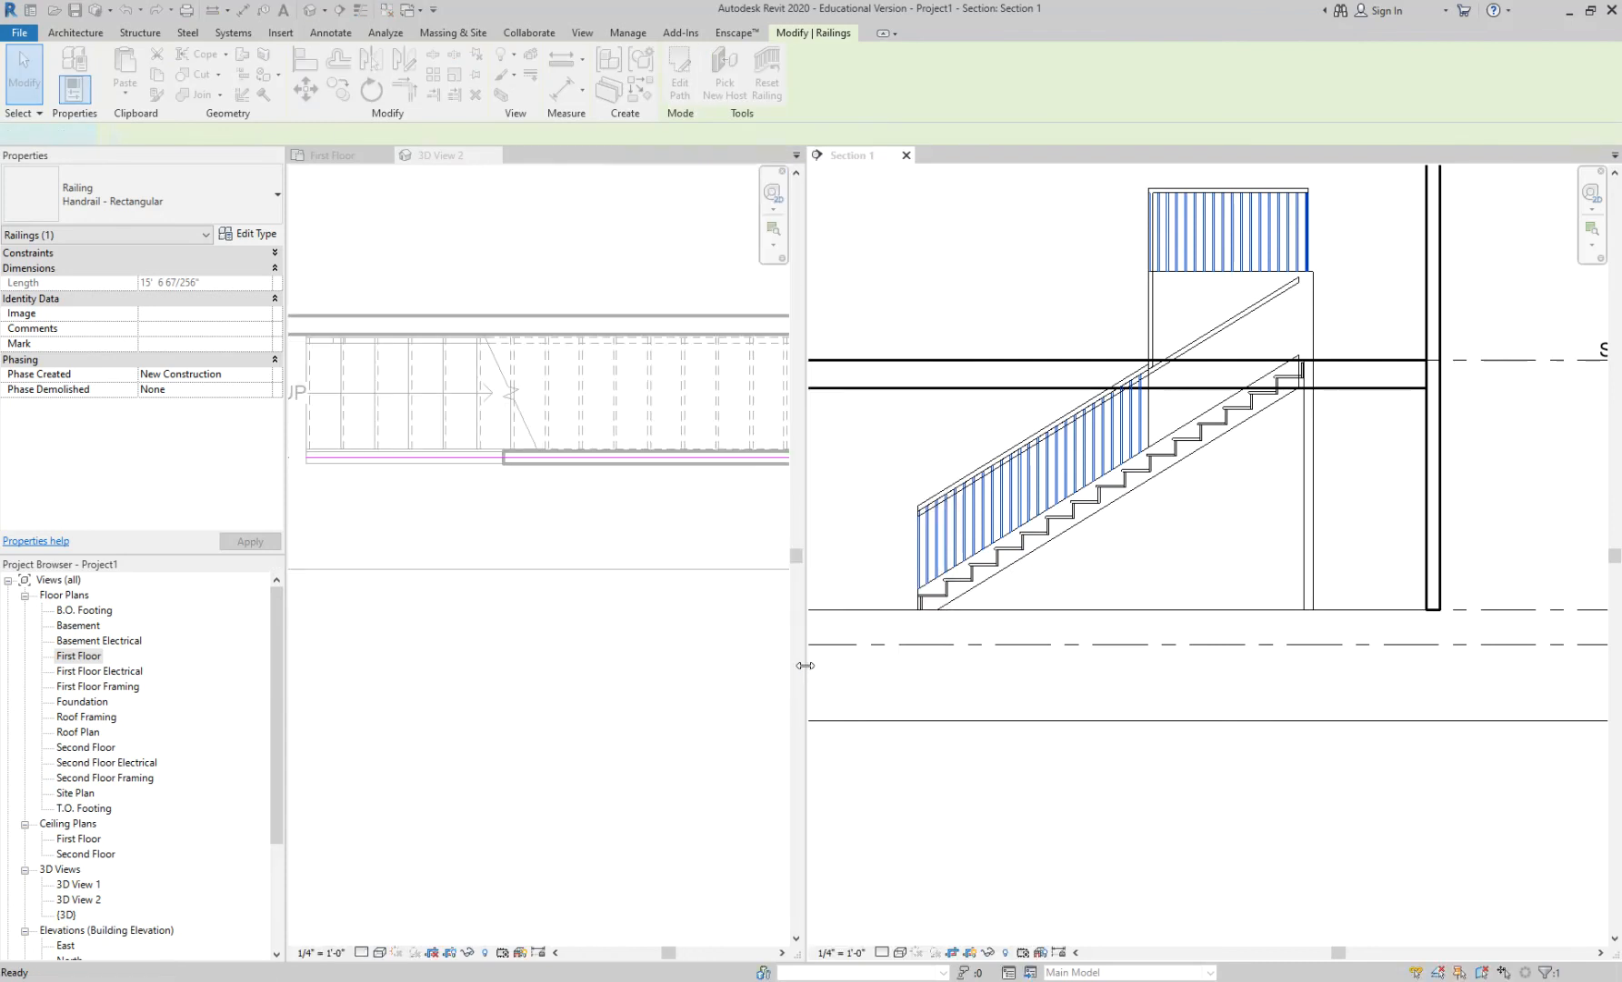
click(1143, 612)
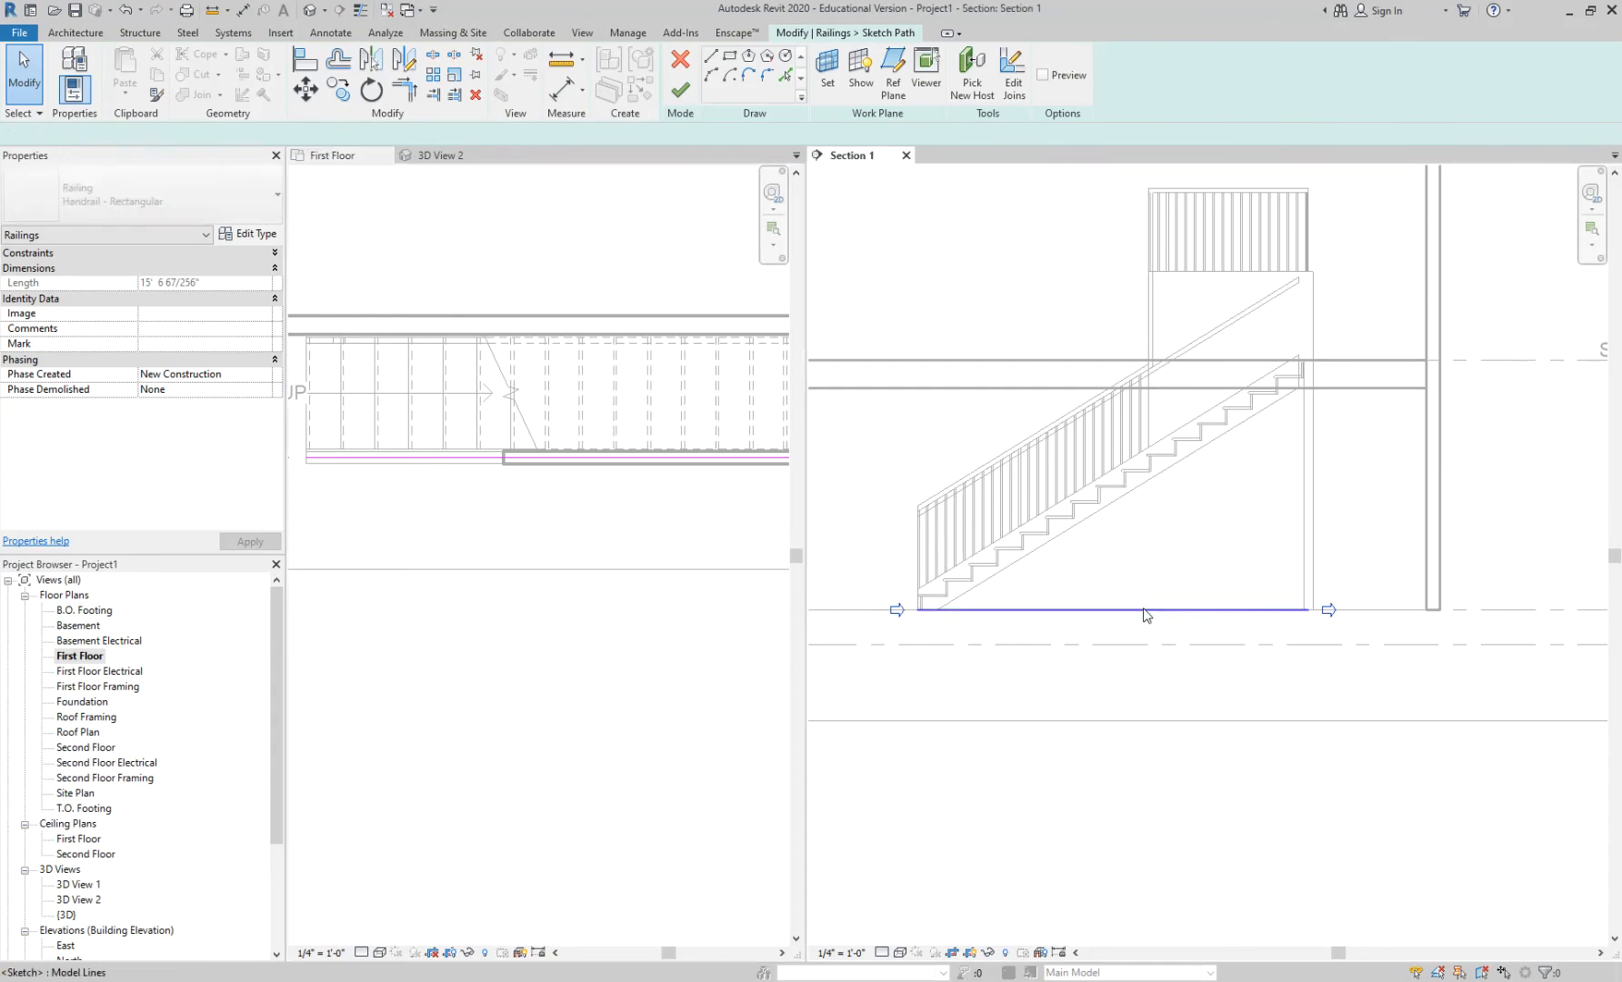
key(r)
key(p)
click(1150, 188)
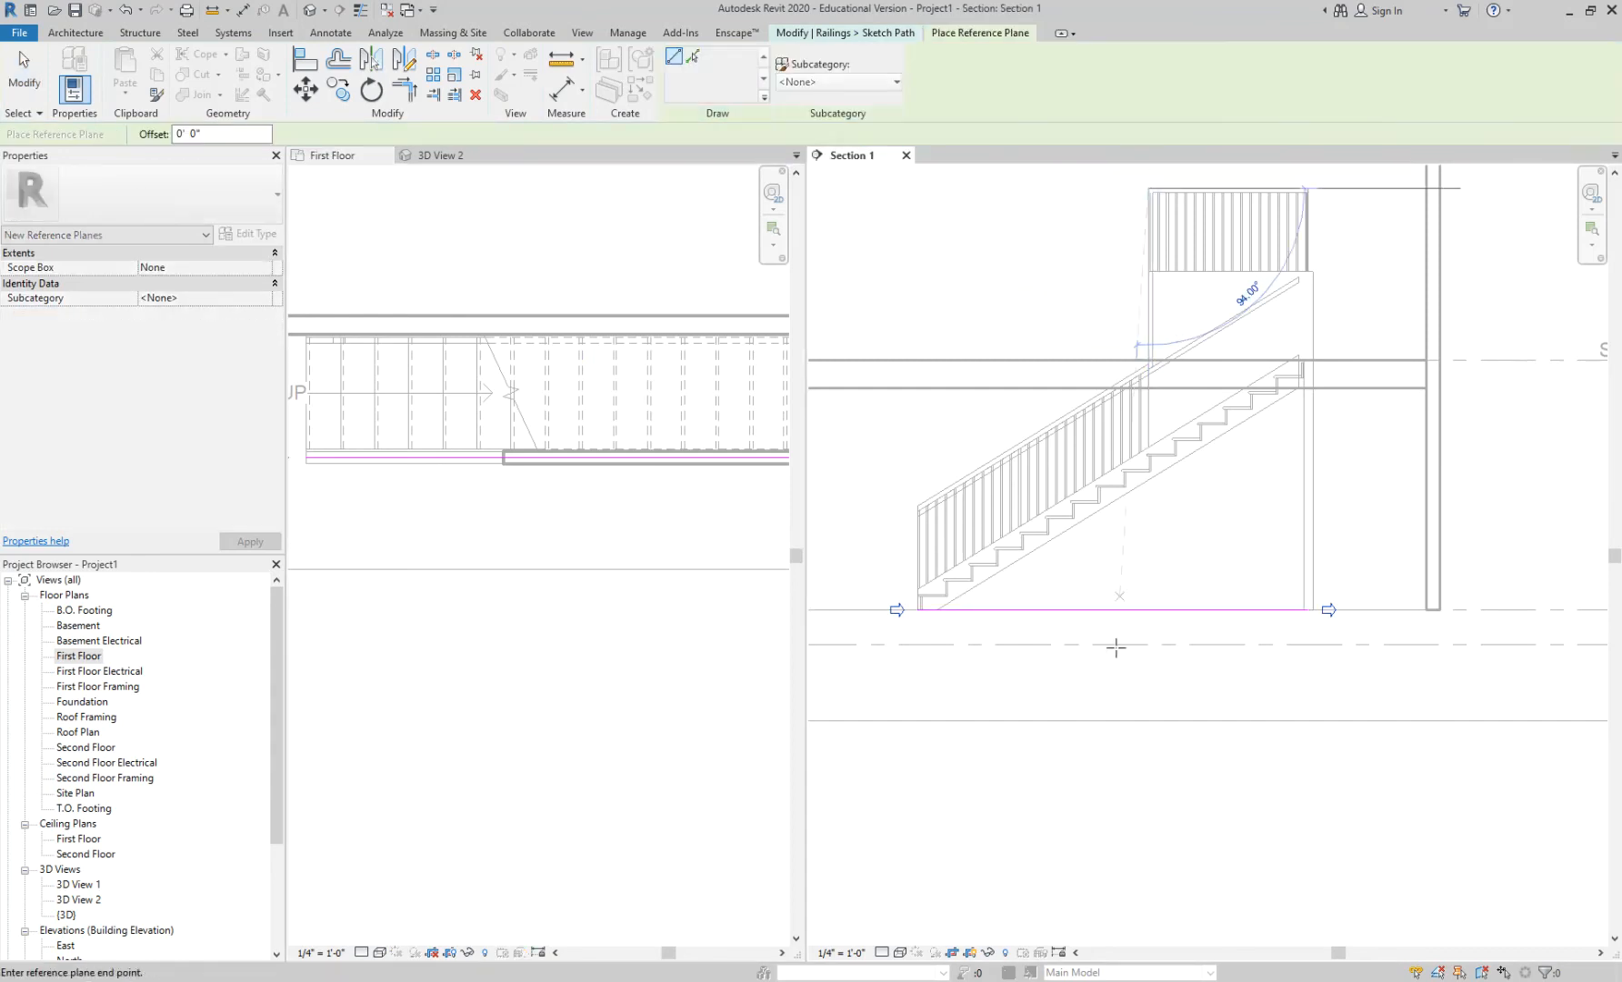
click(1147, 806)
key(Escape)
key(Escape)
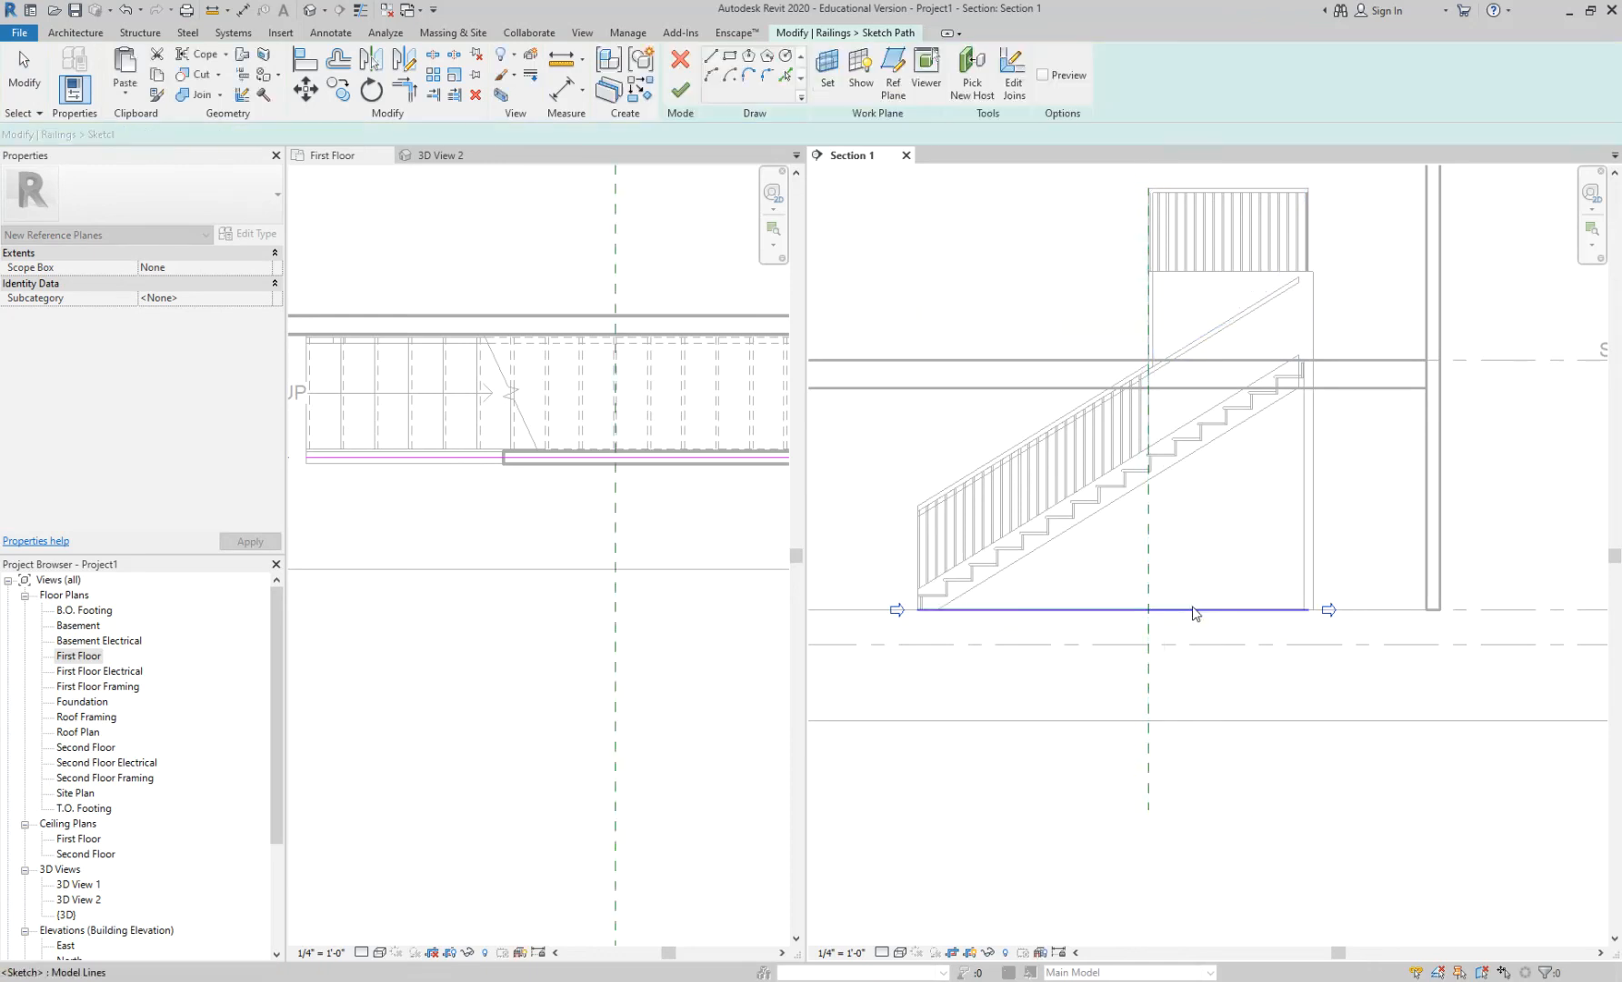
Step: Shorten the railing path to the reference plane in the First Floor plan, making it about 8' 3" long, and finish the path
click(1195, 615)
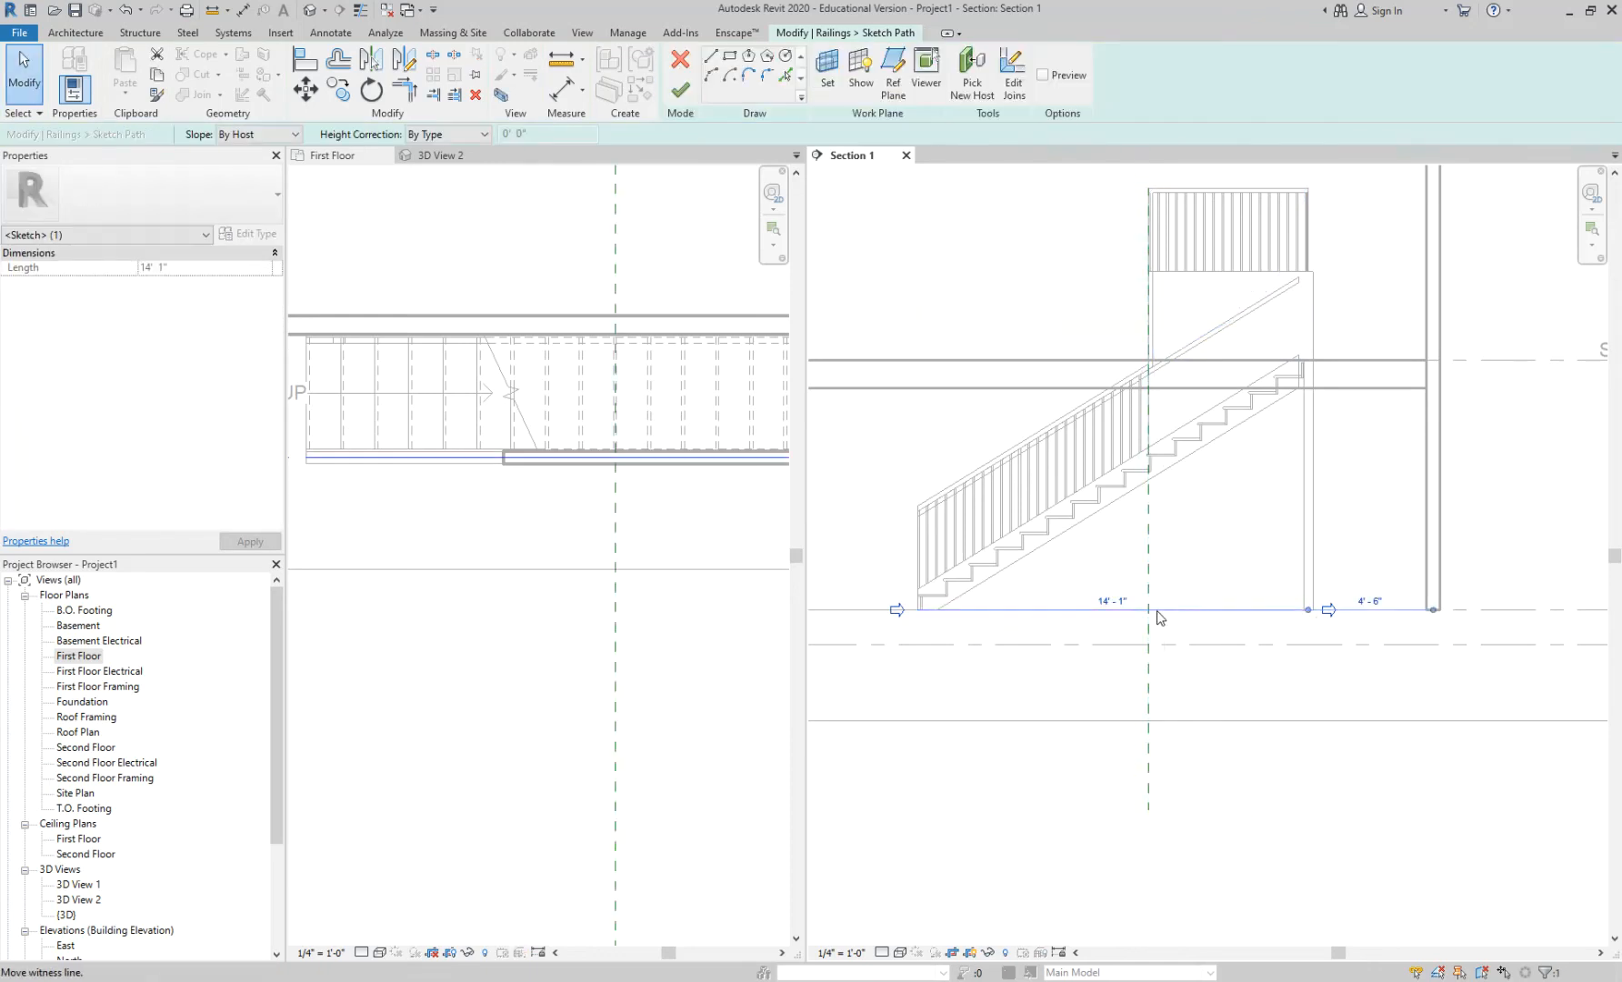
scroll(1286, 627, up, 2)
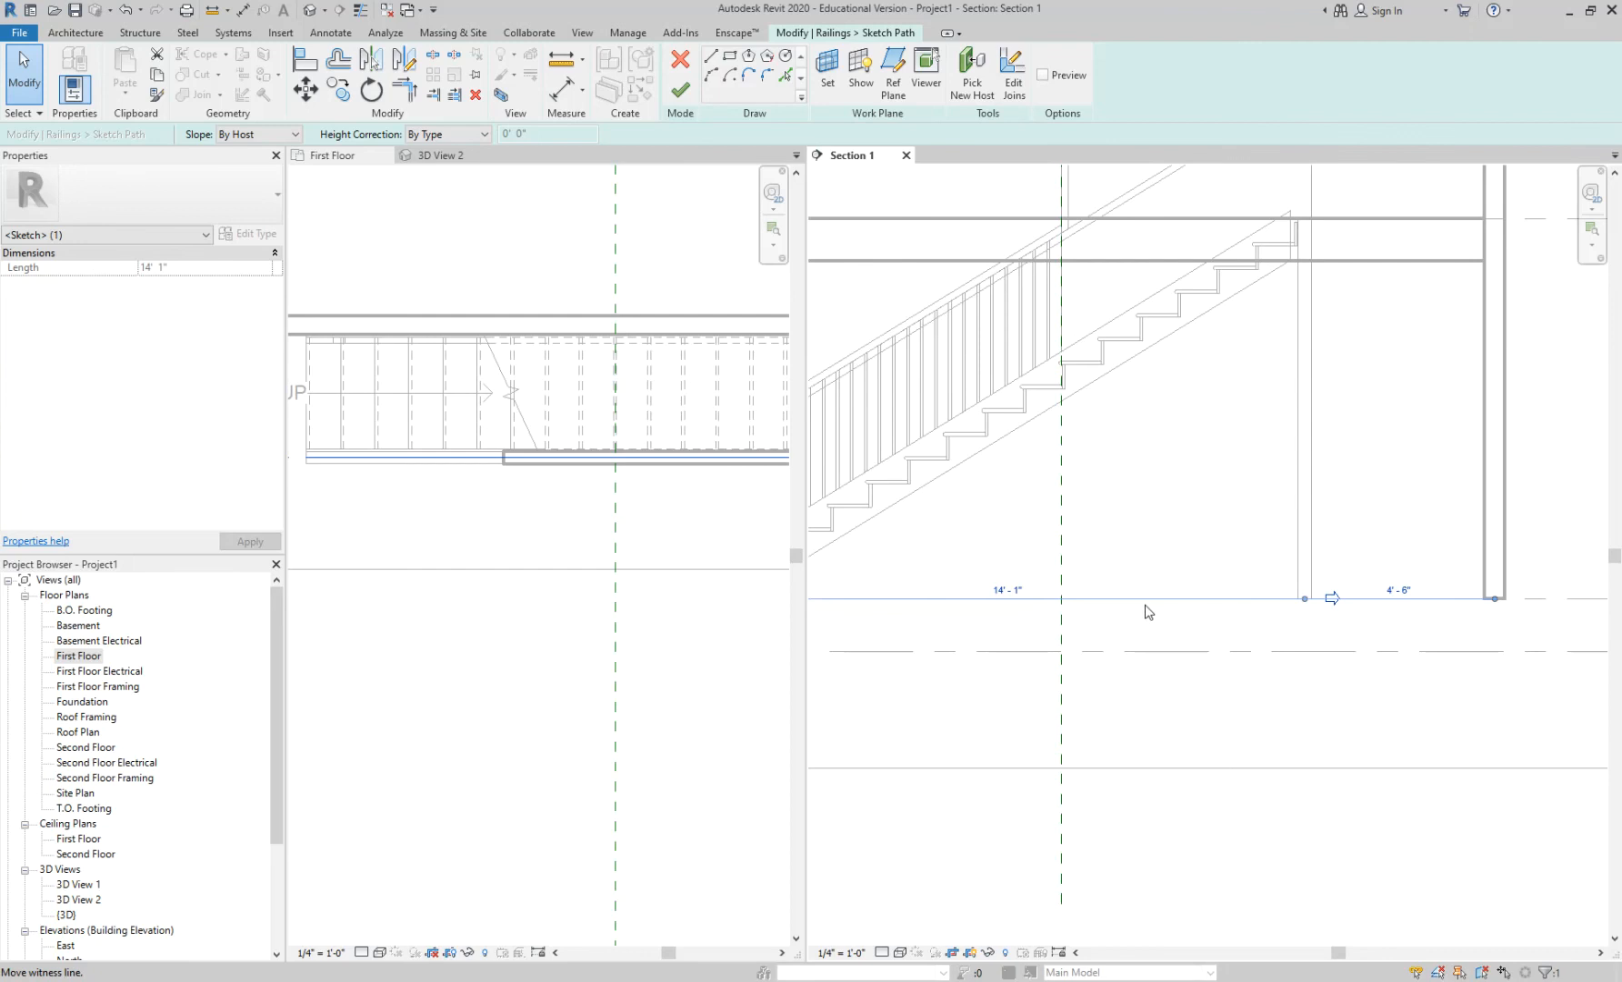
scroll(1100, 595, down, 2)
scroll(640, 474, down, 3)
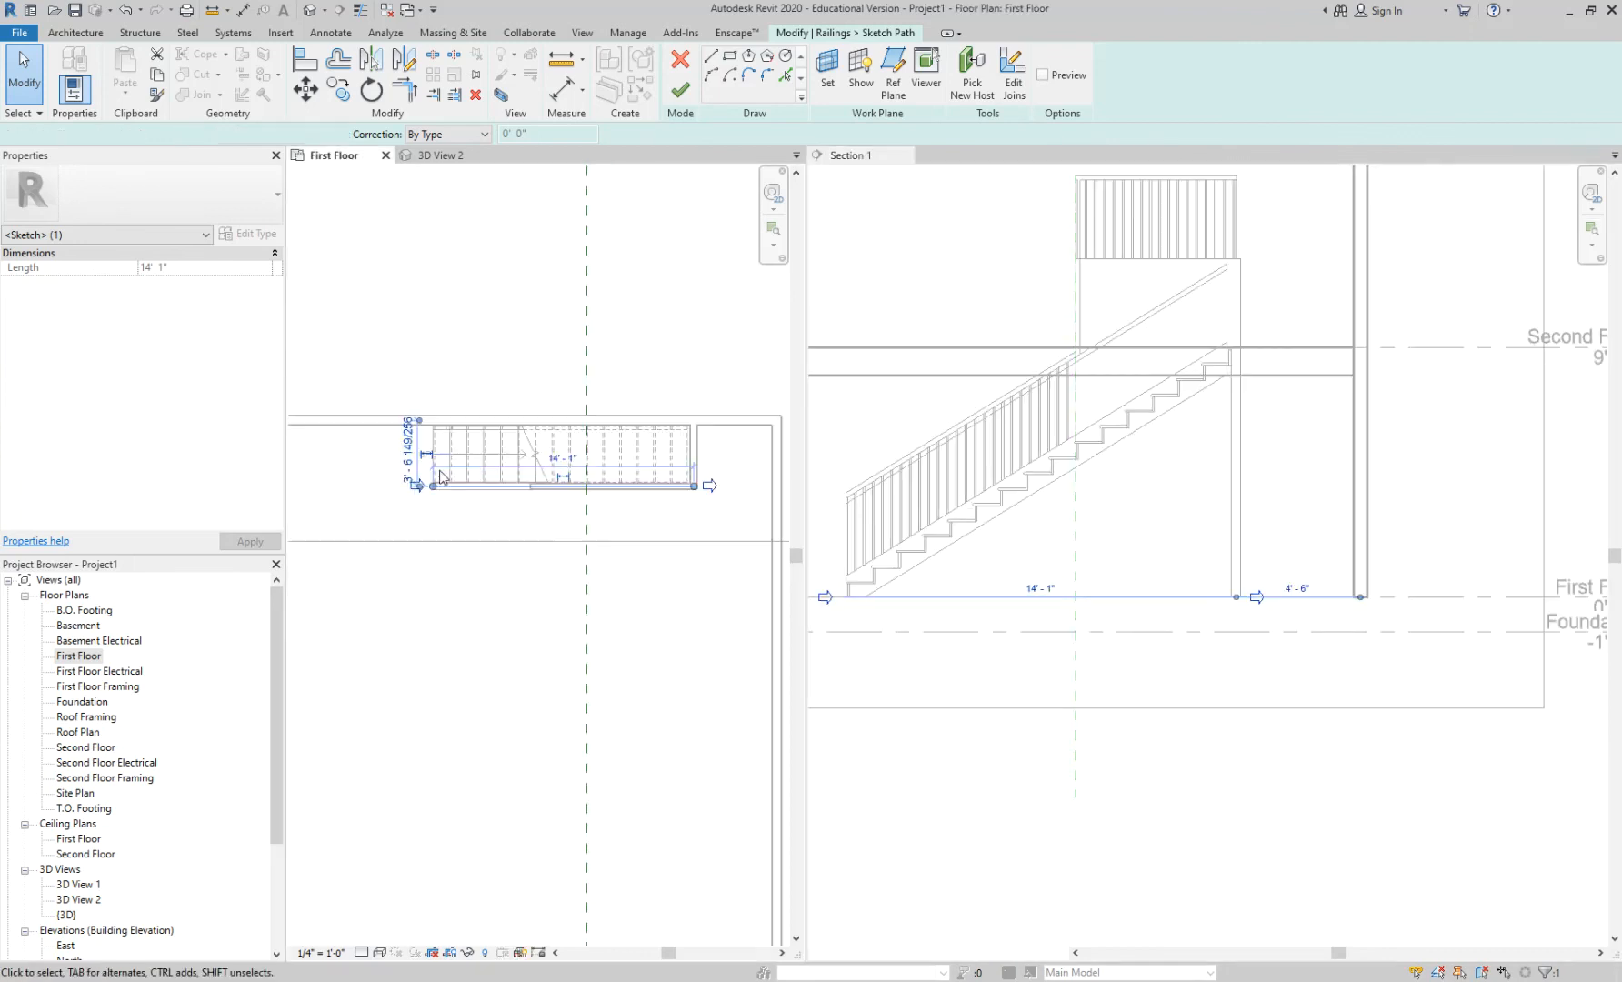
scroll(697, 479, up, 2)
drag(697, 479, 513, 482)
scroll(545, 518, up, 3)
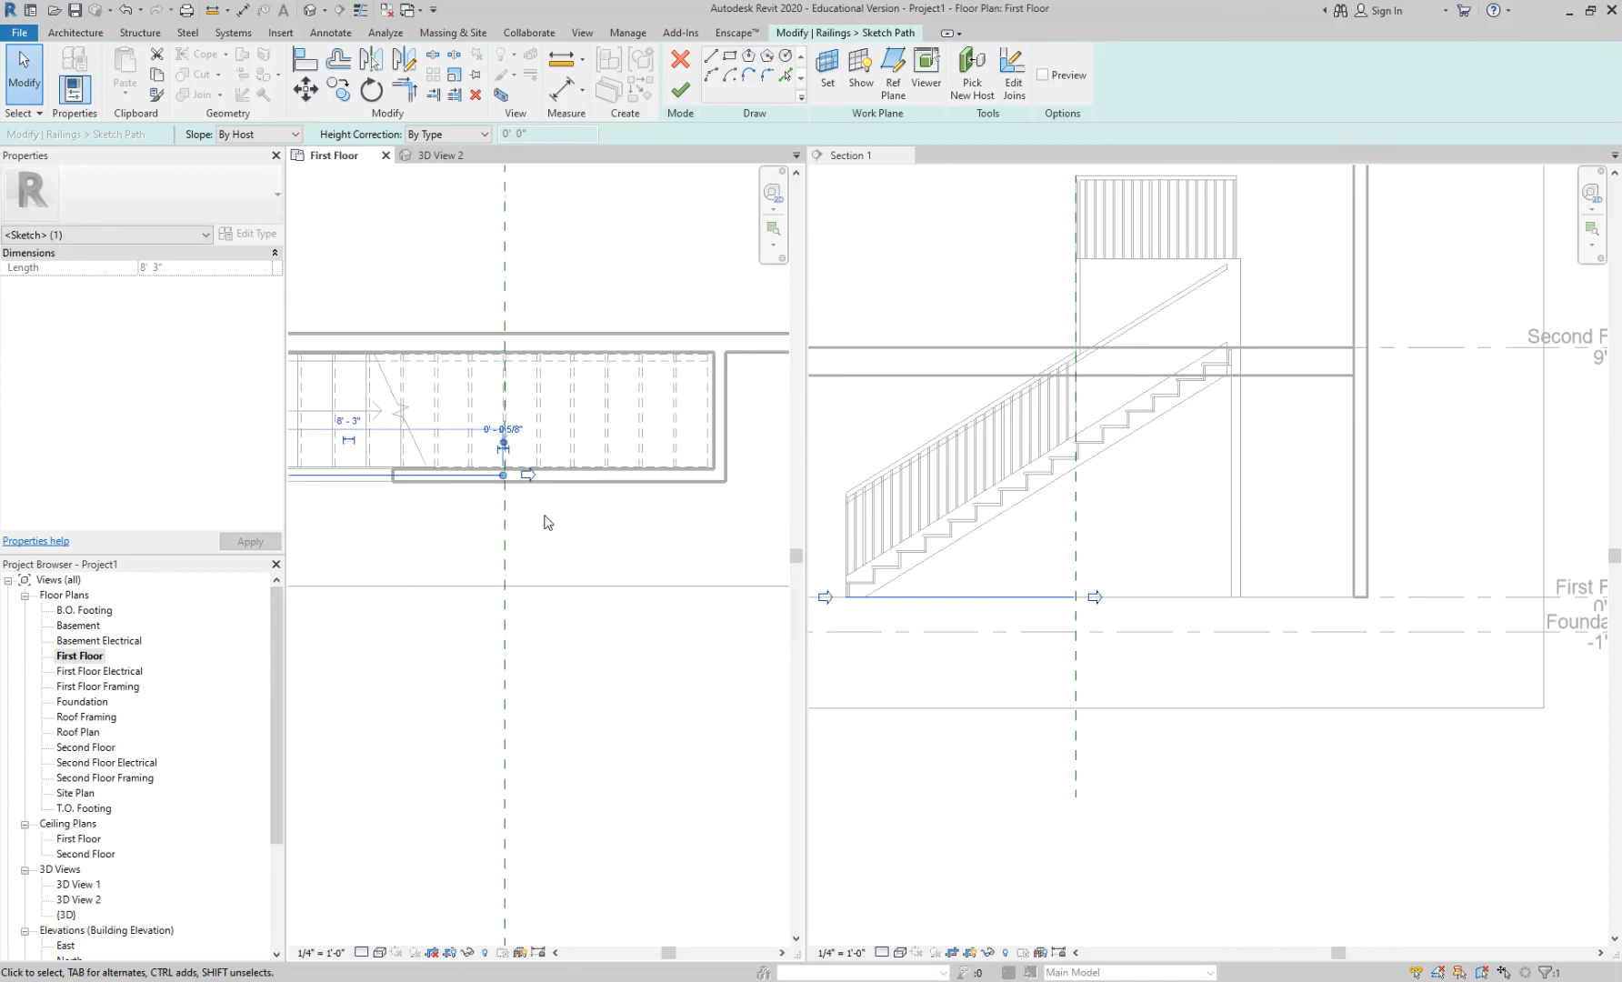
click(547, 519)
scroll(546, 518, down, 3)
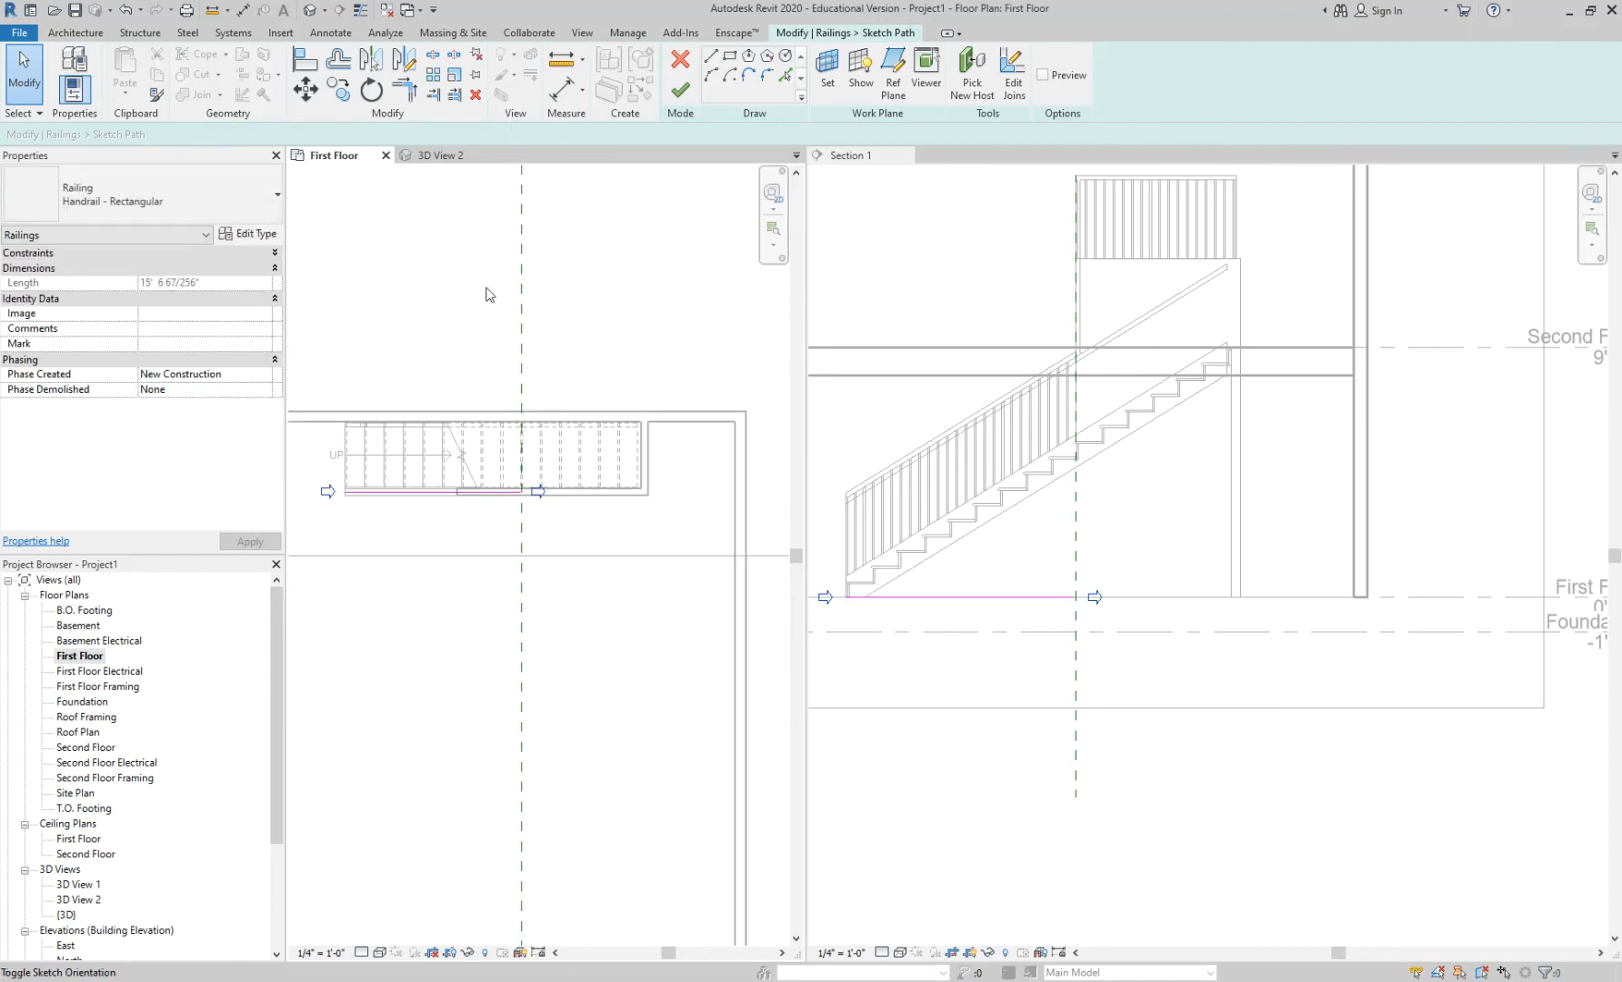
click(680, 89)
key(Escape)
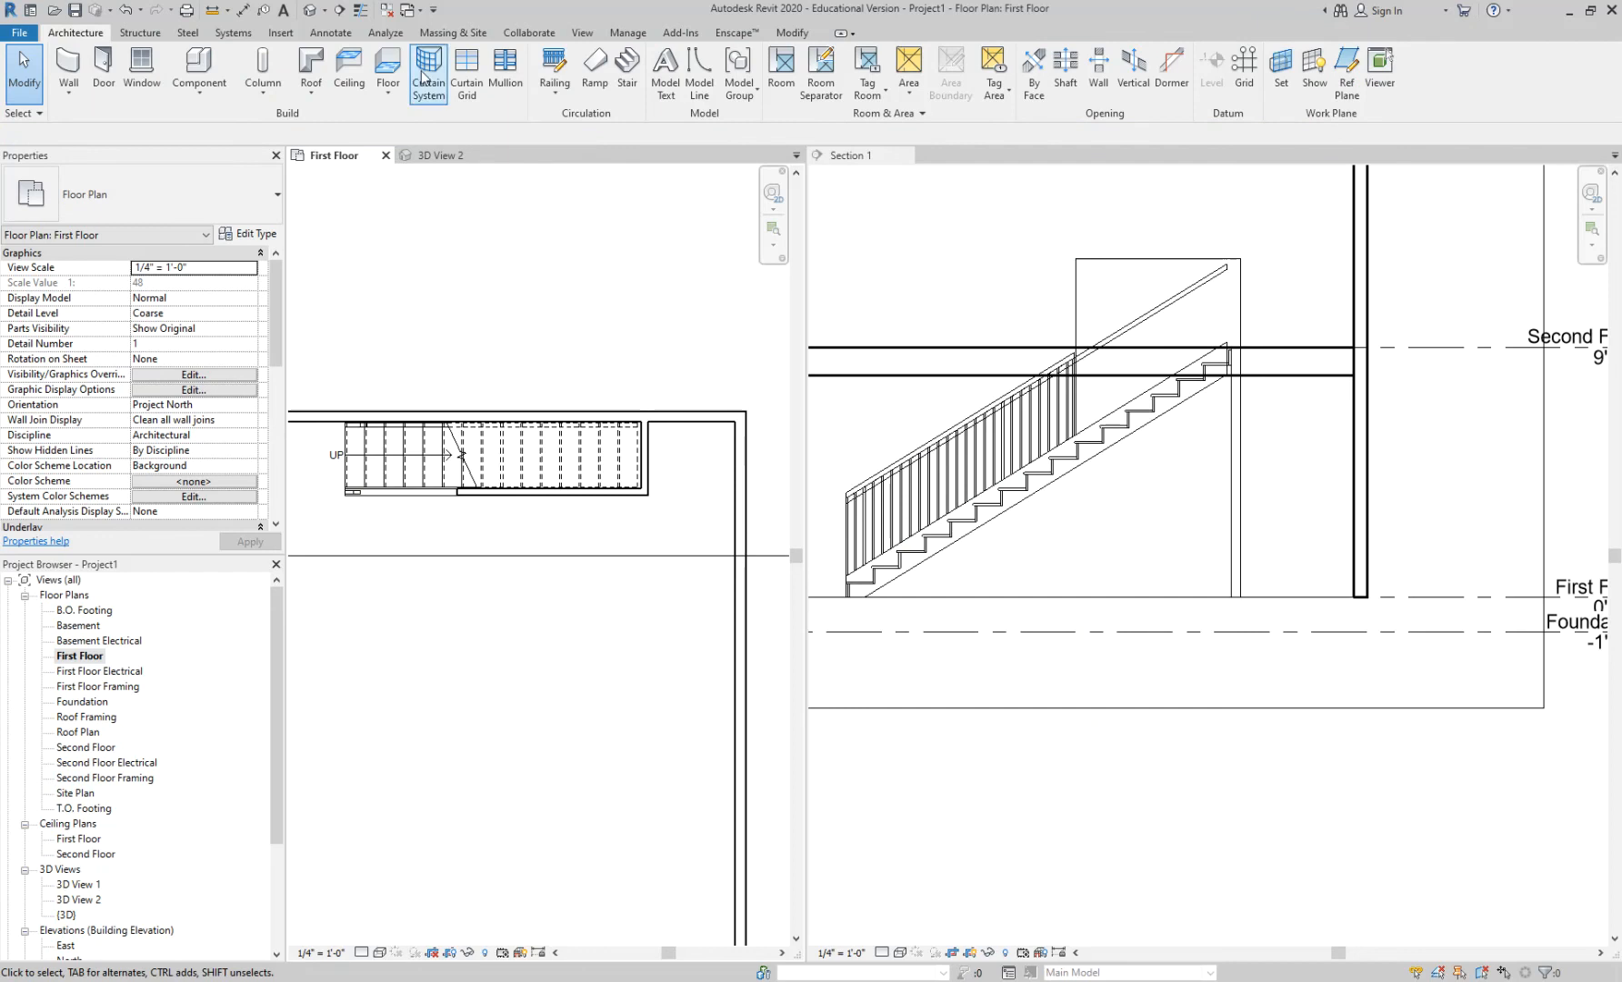
Step: Examine the shortened railing and the raised wall portion in 3D View 2 using the Wireframe visual style
click(443, 158)
scroll(981, 609, down, 3)
scroll(651, 665, down, 5)
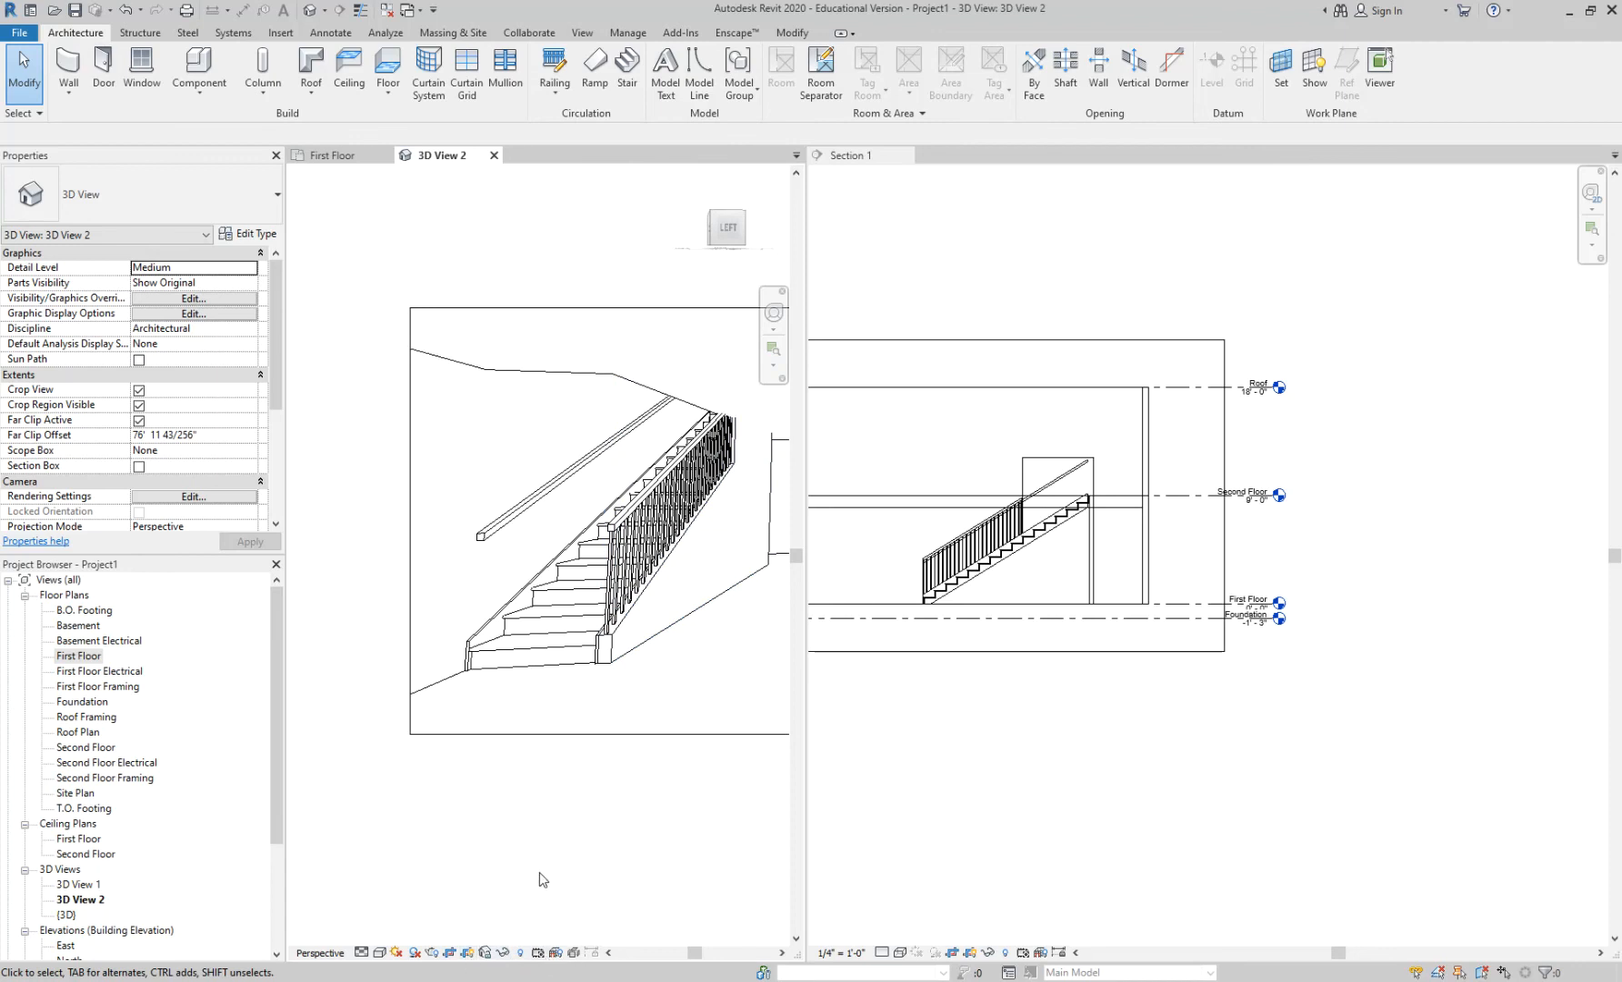
scroll(481, 889, up, 2)
click(380, 952)
click(425, 850)
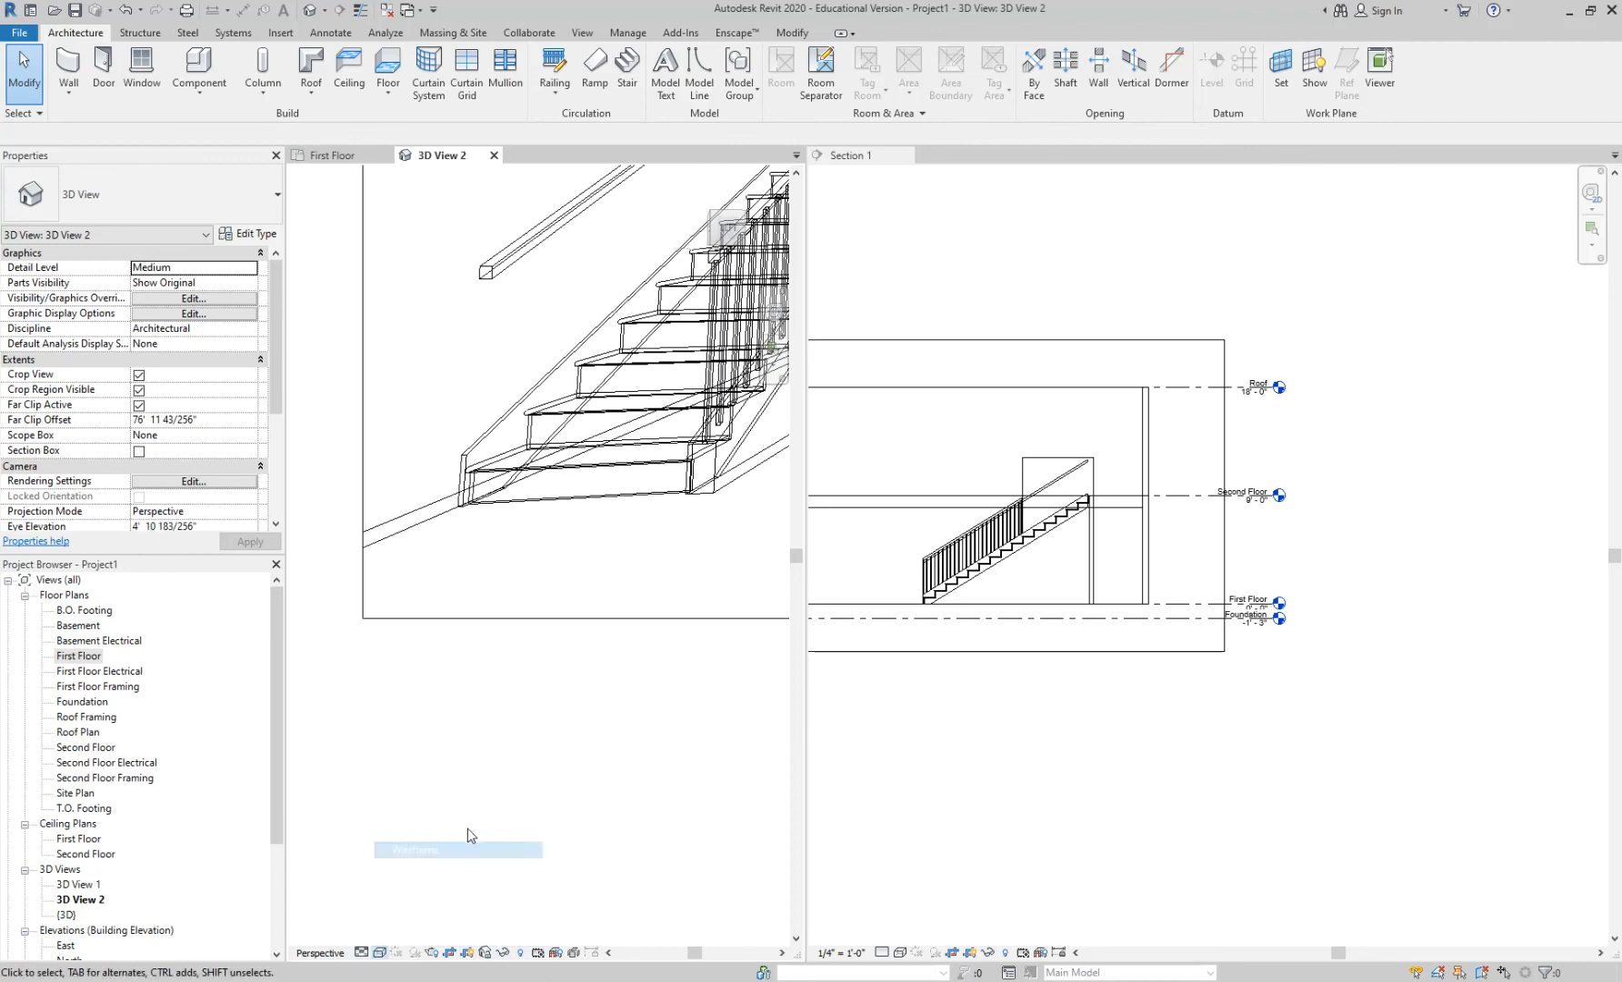
scroll(484, 791, down, 3)
scroll(743, 450, up, 2)
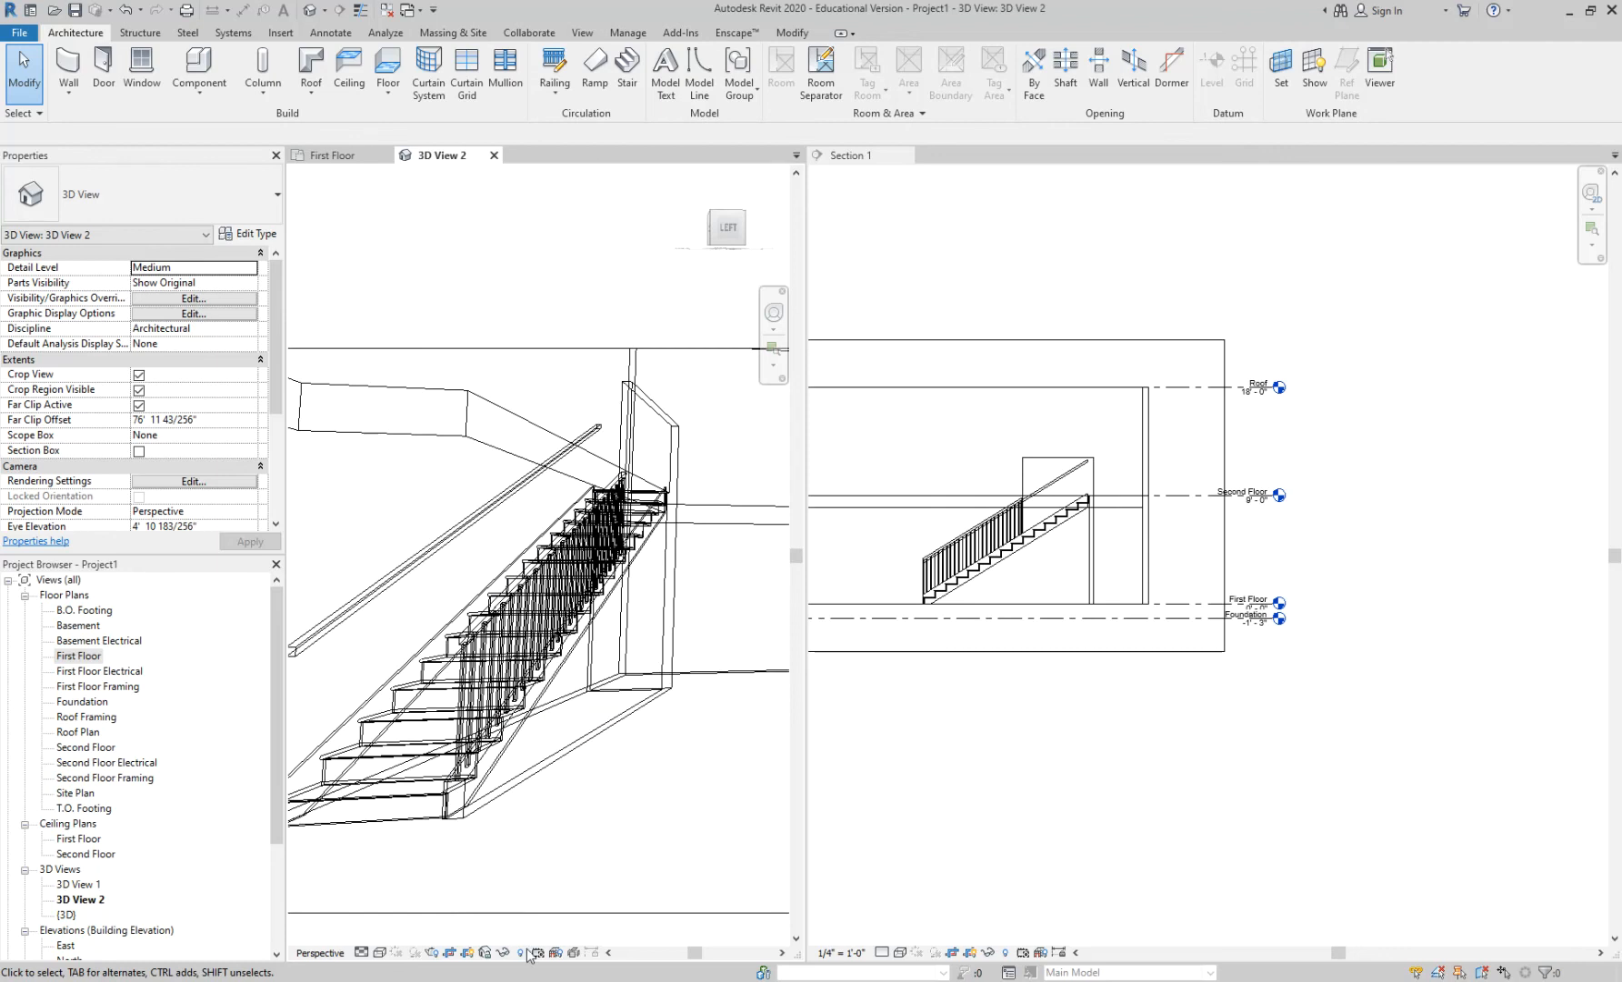
Step: Set 3D View 2 back to the Hidden Line visual style and select the rectangular railing
click(381, 952)
click(435, 871)
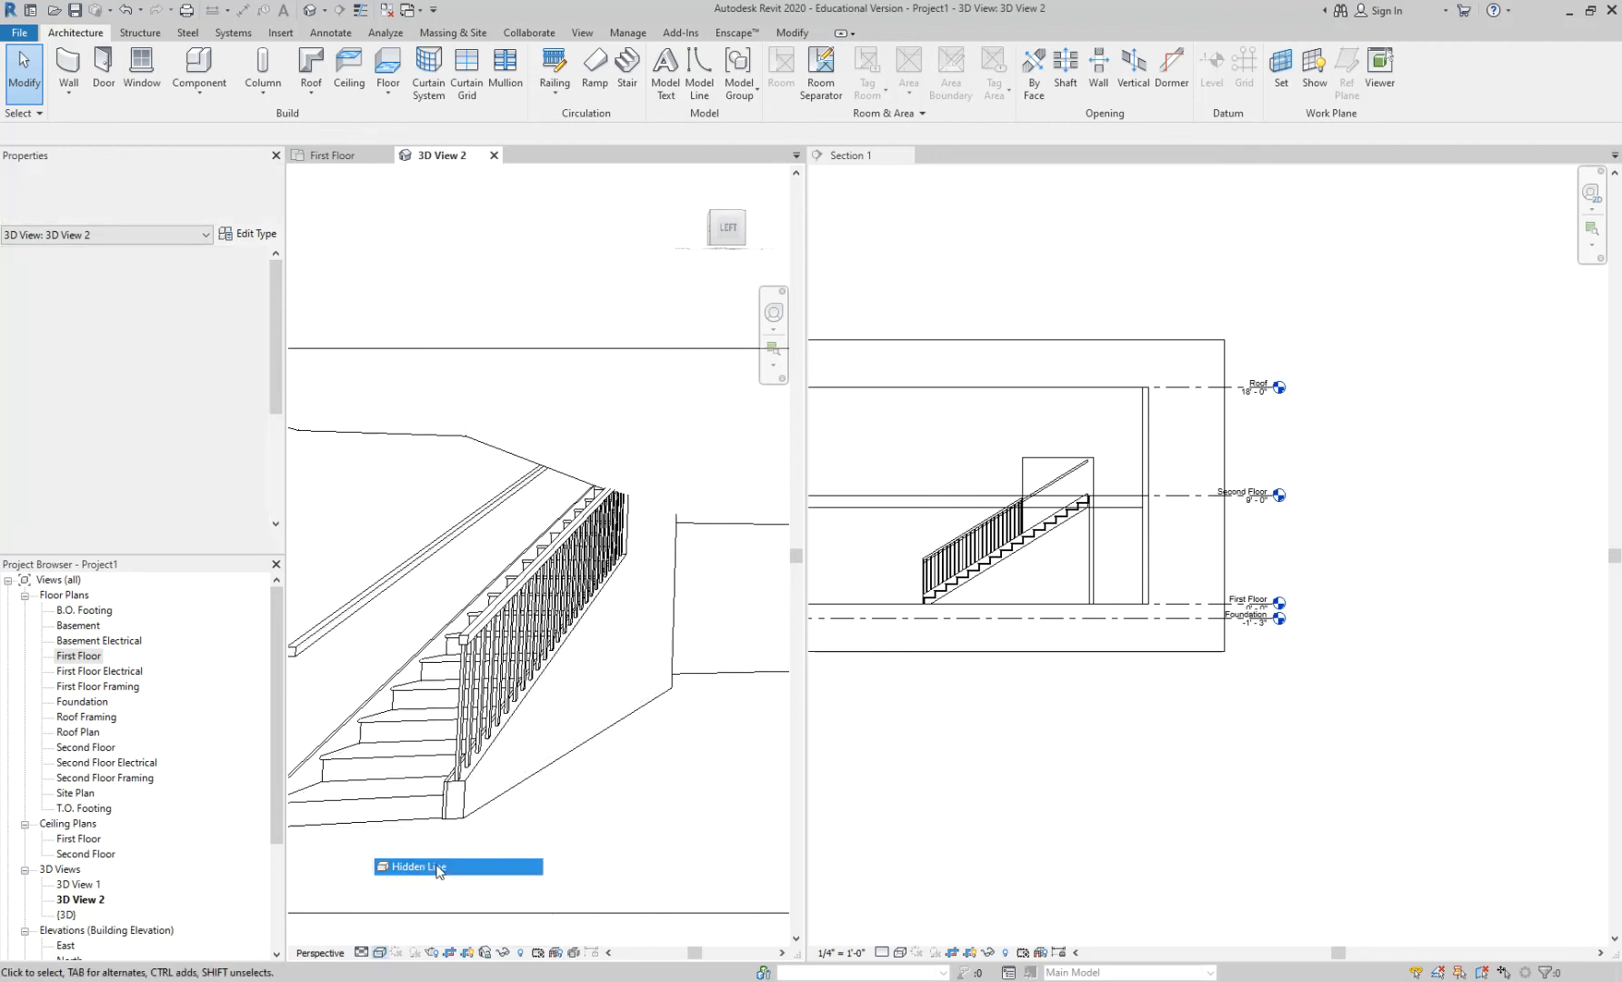
click(482, 700)
scroll(477, 693, up, 2)
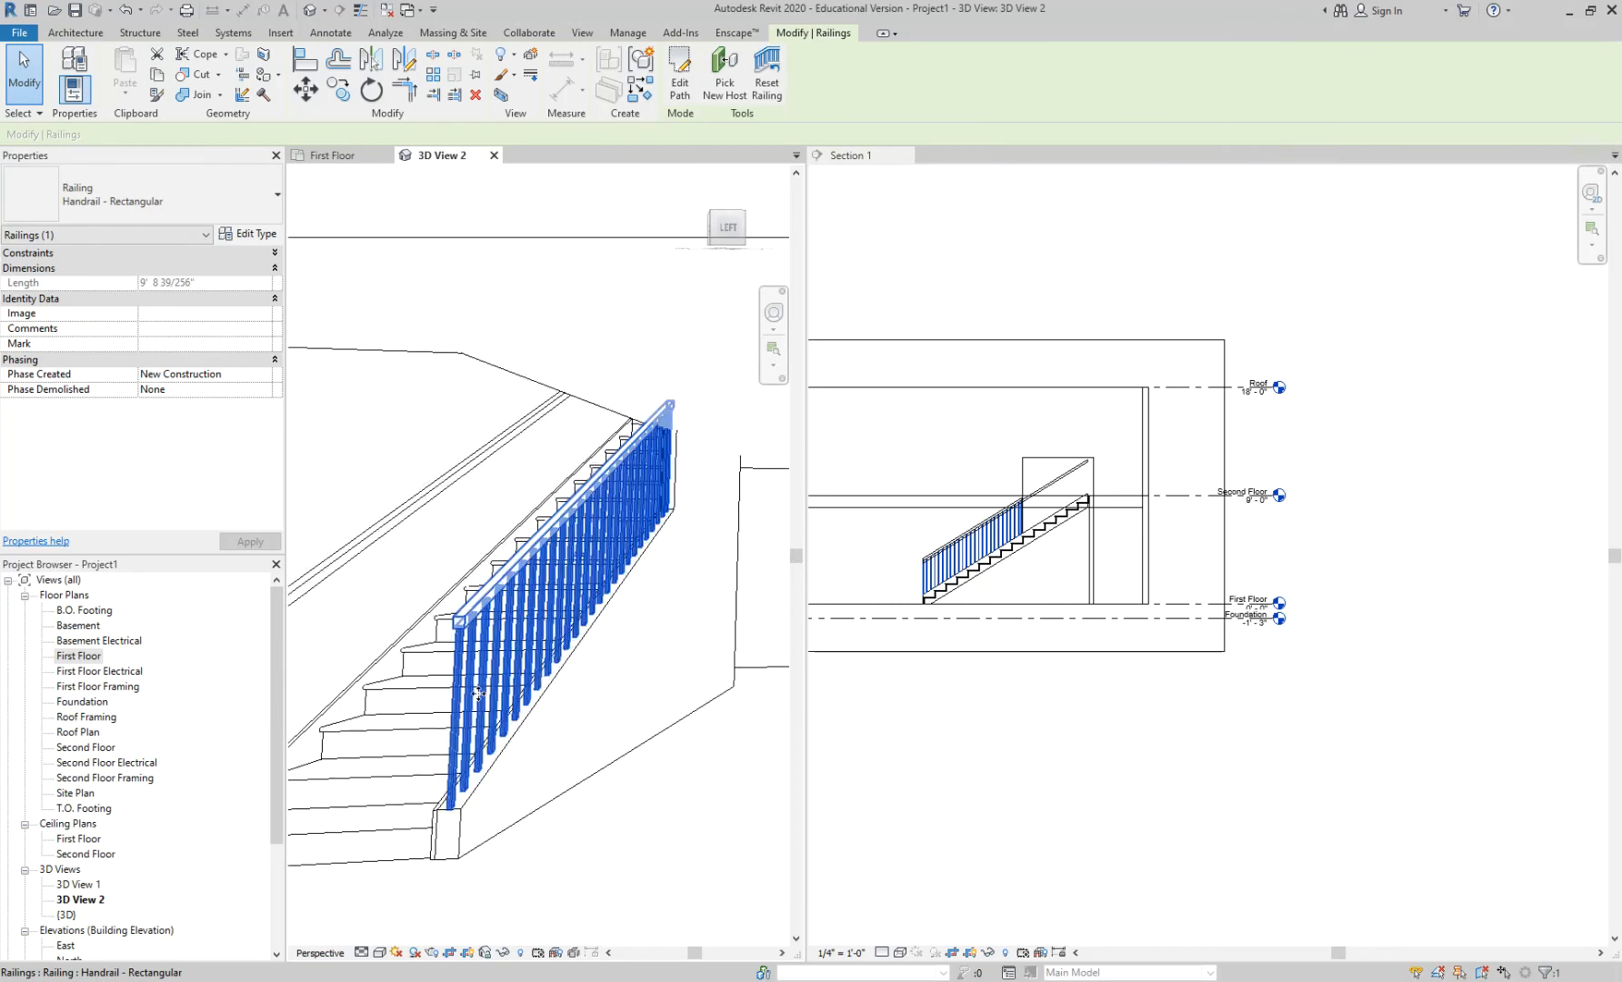